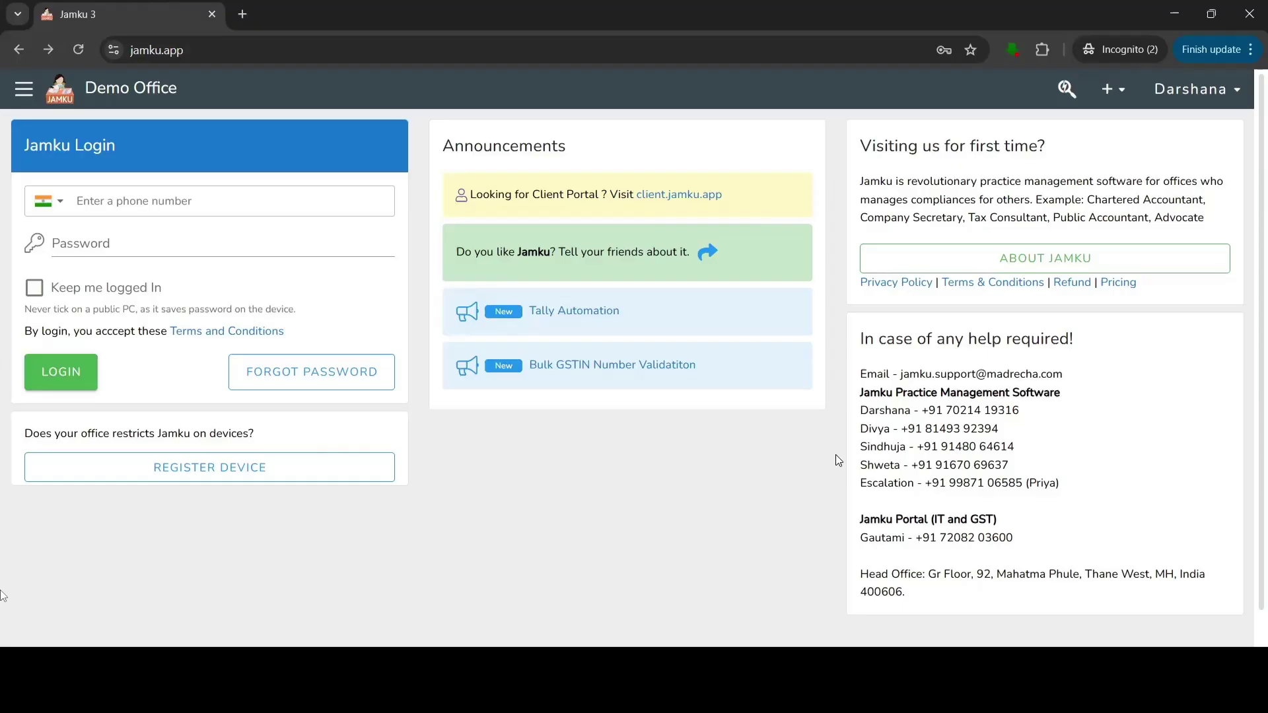
# Start a password reset, enter the registered phone number, tick the captcha and request a one-time code.
pyautogui.click(272, 53)
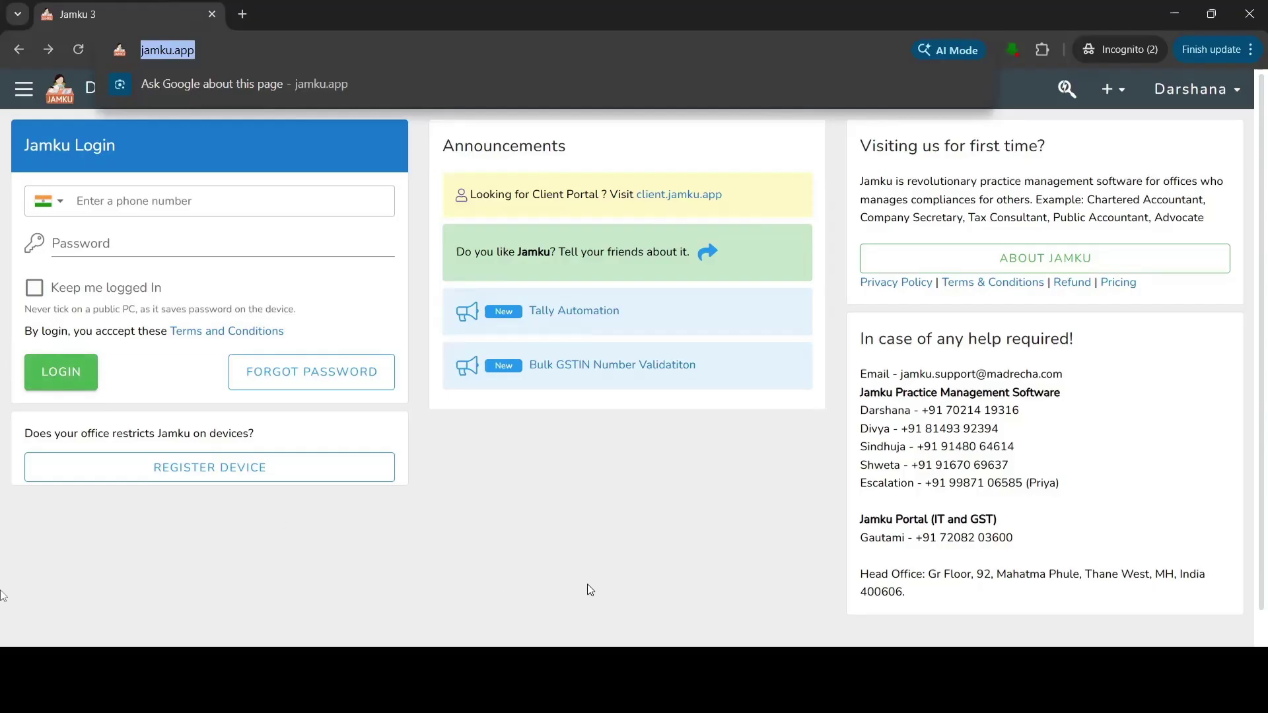
pyautogui.click(324, 382)
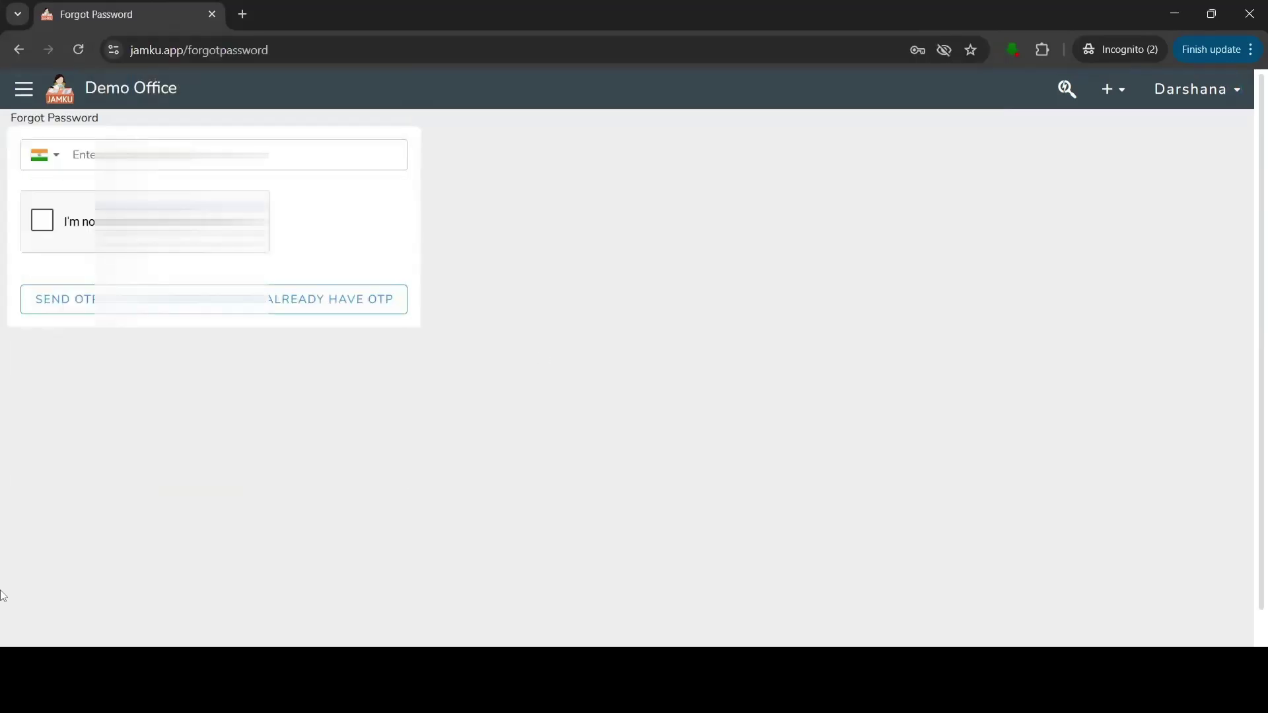
pyautogui.write('9876543210')
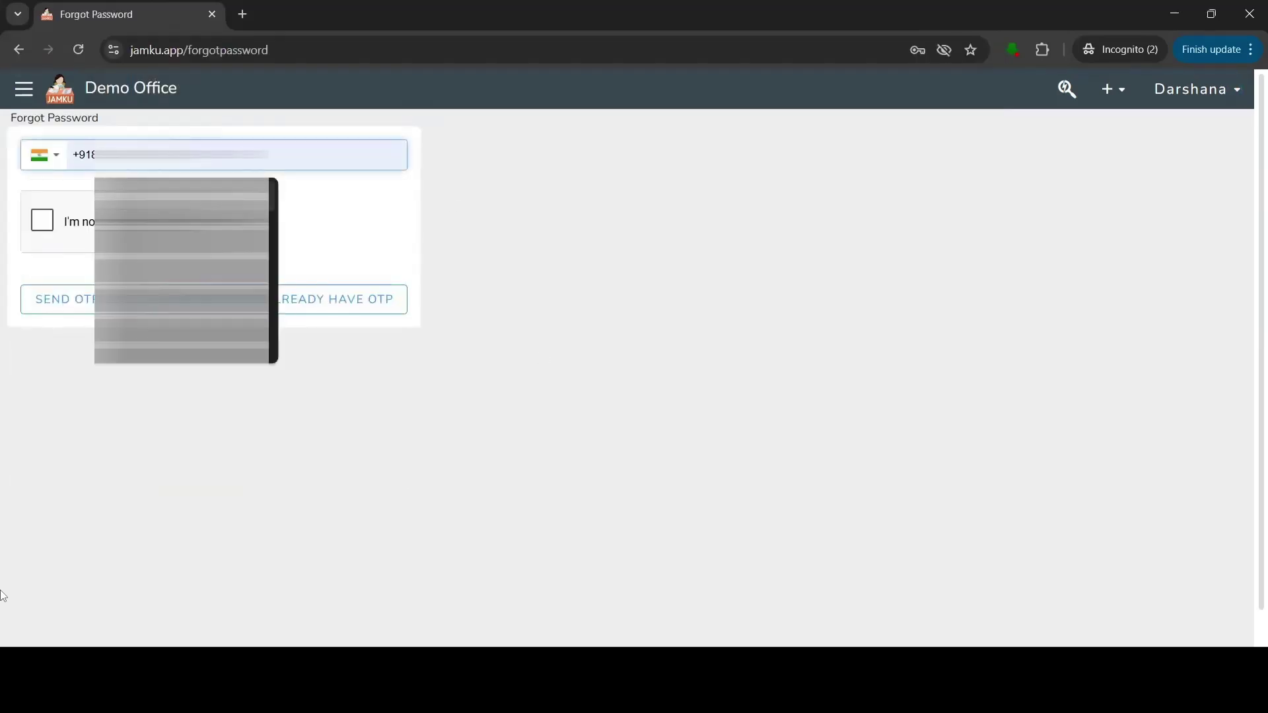
pyautogui.press('Tab')
pyautogui.press('space')
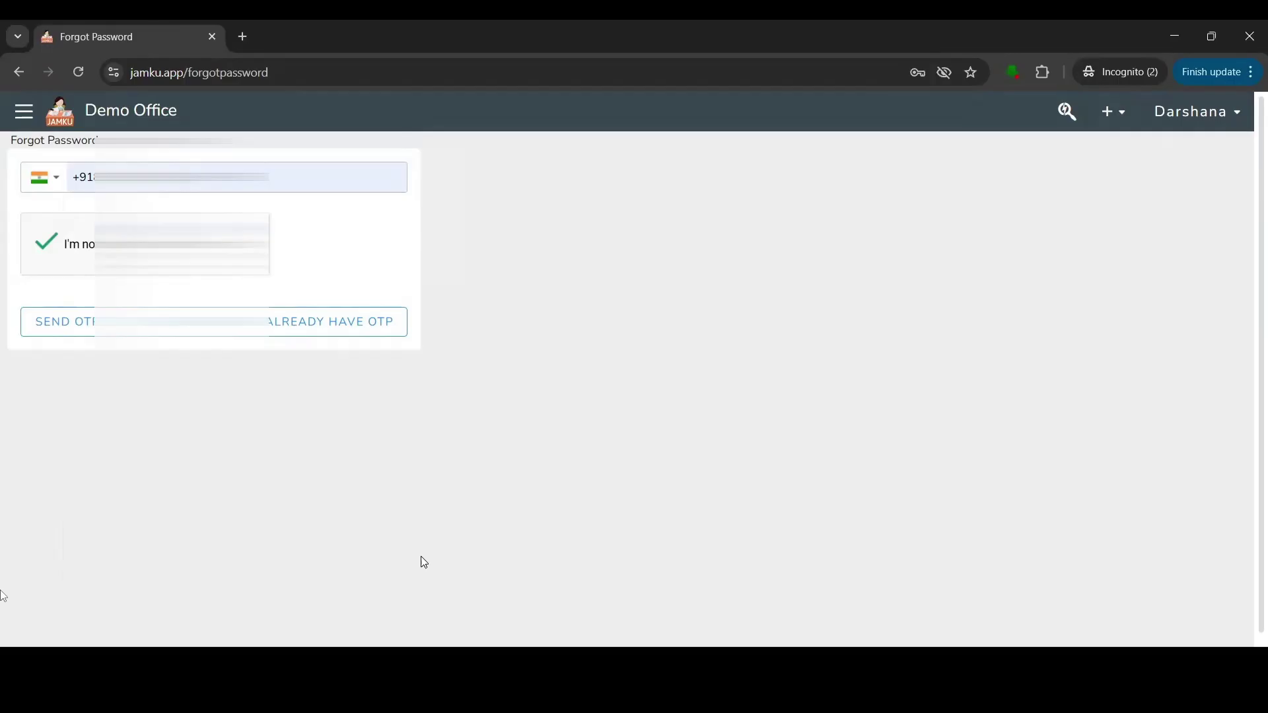
pyautogui.click(62, 323)
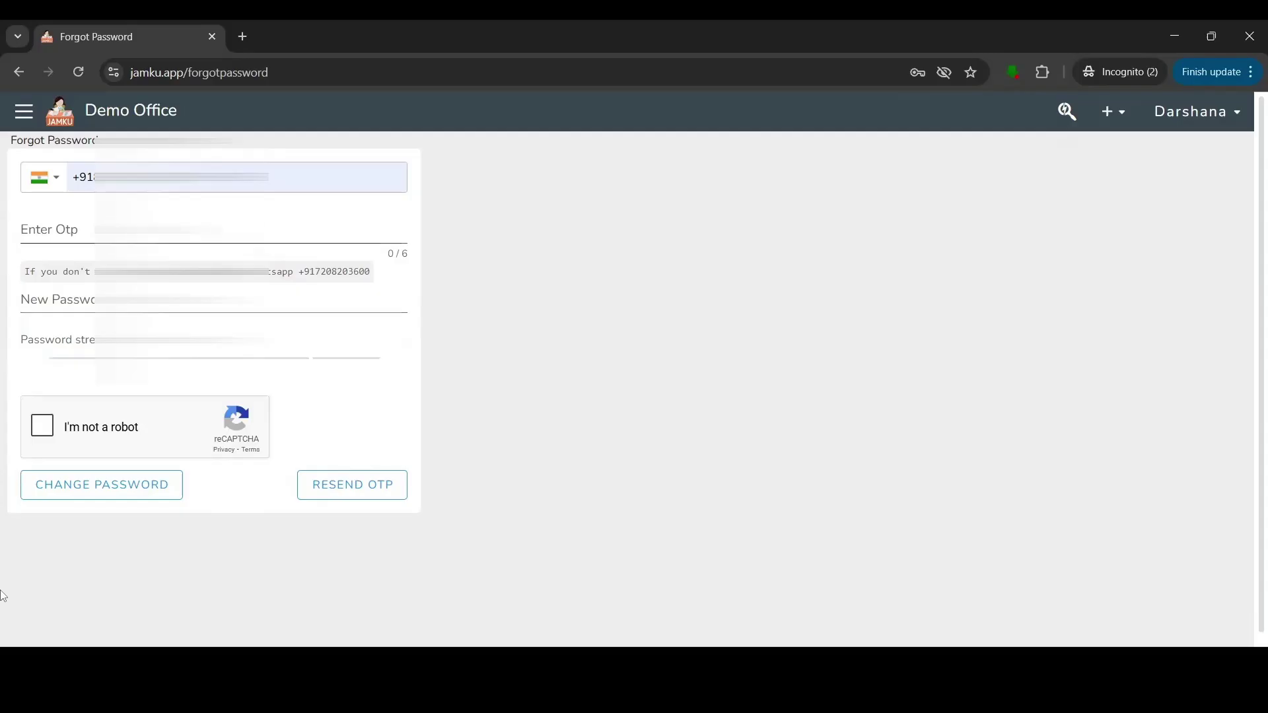
# Enter the received one-time code and a new password, confirm the captcha, then return to login.
pyautogui.write('123456')
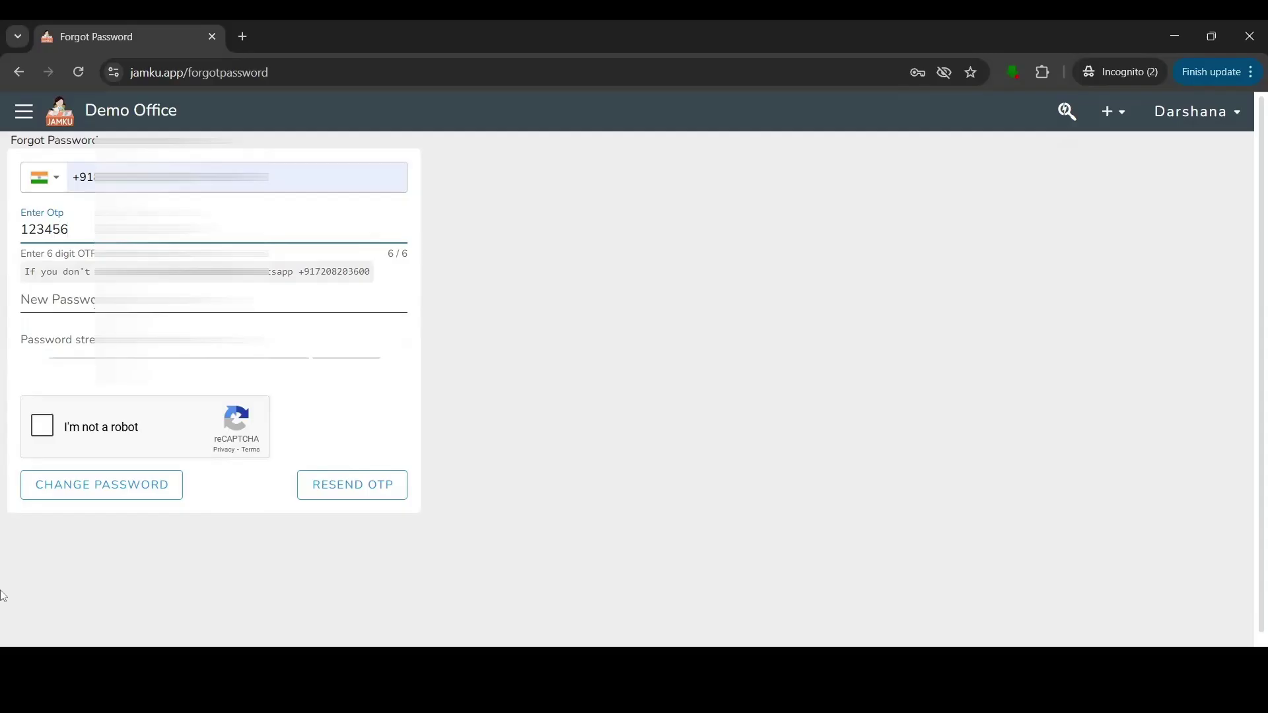
pyautogui.click(92, 298)
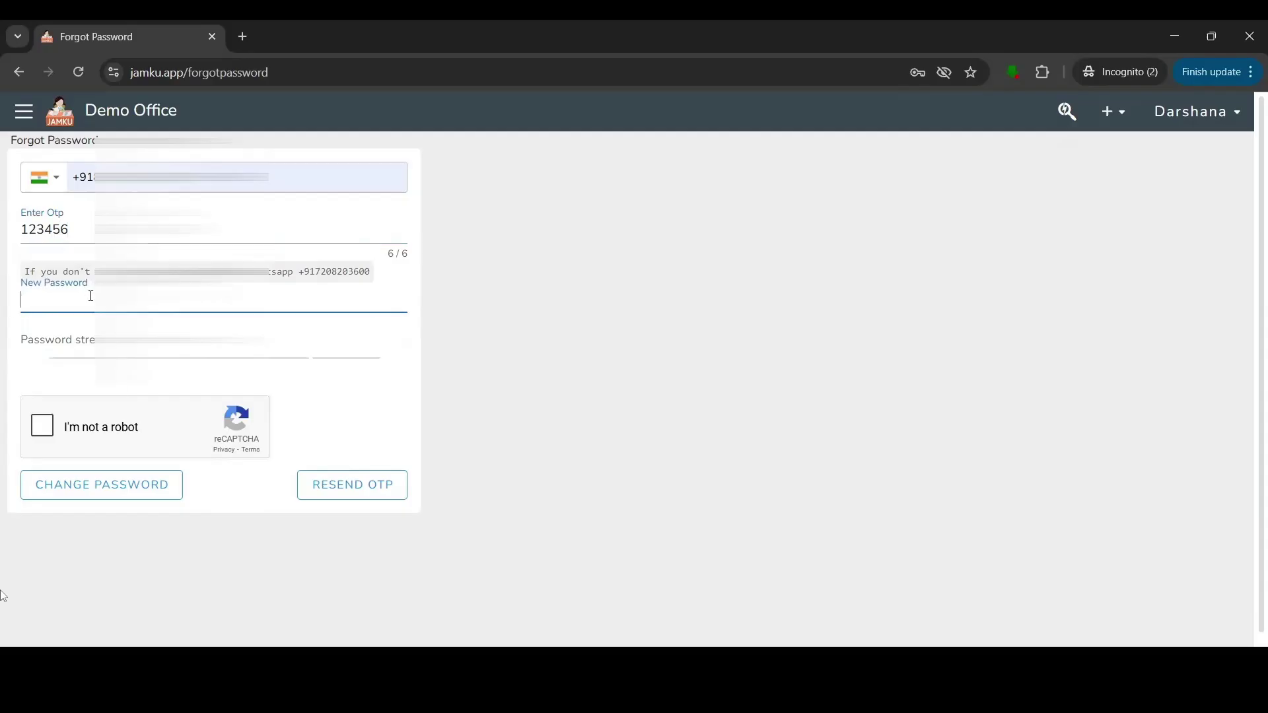
pyautogui.write('123456')
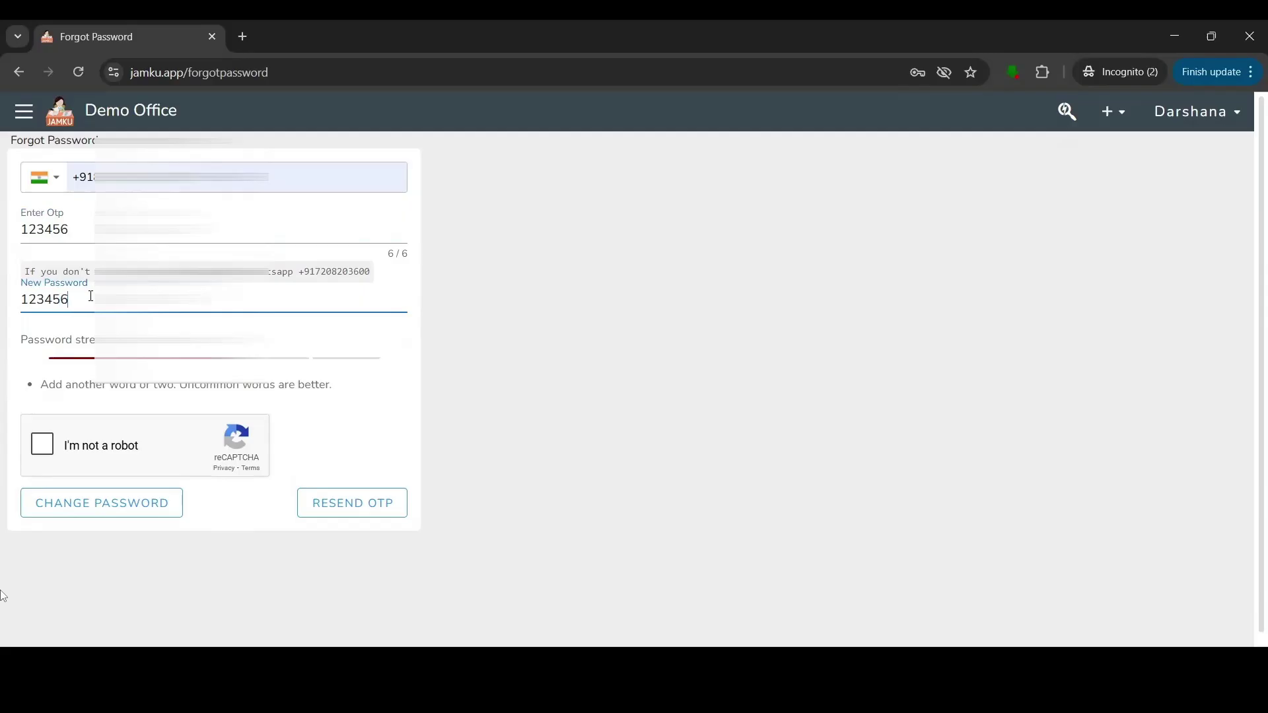
pyautogui.click(43, 442)
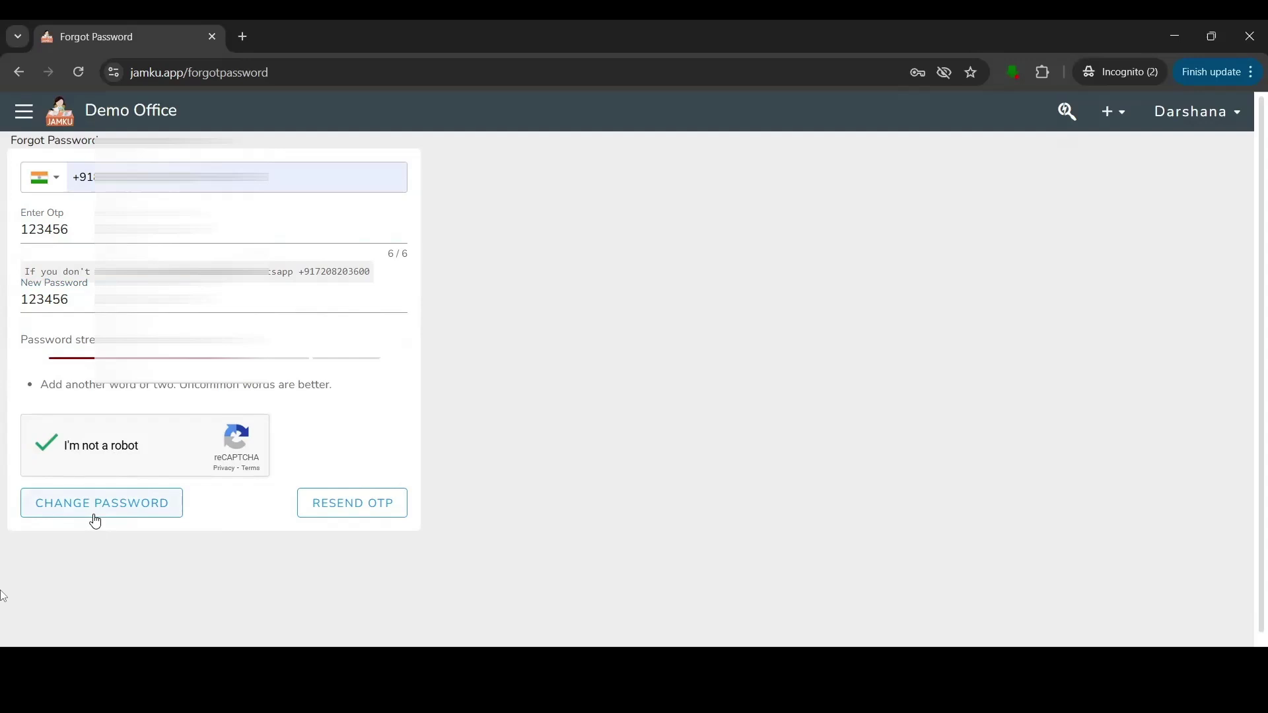
pyautogui.click(10, 78)
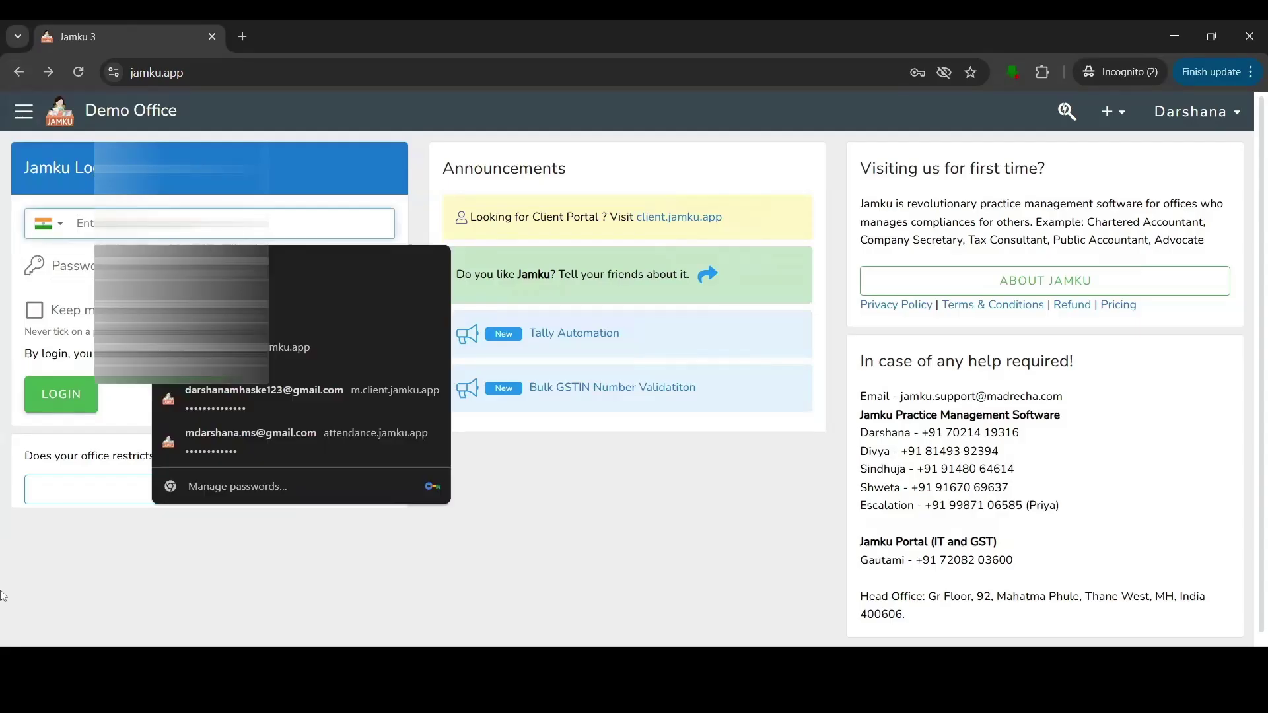
# Log in to Demo Office with the saved autofill credentials and go to Client List from the sidebar.
pyautogui.press('Down')
pyautogui.press('Return')
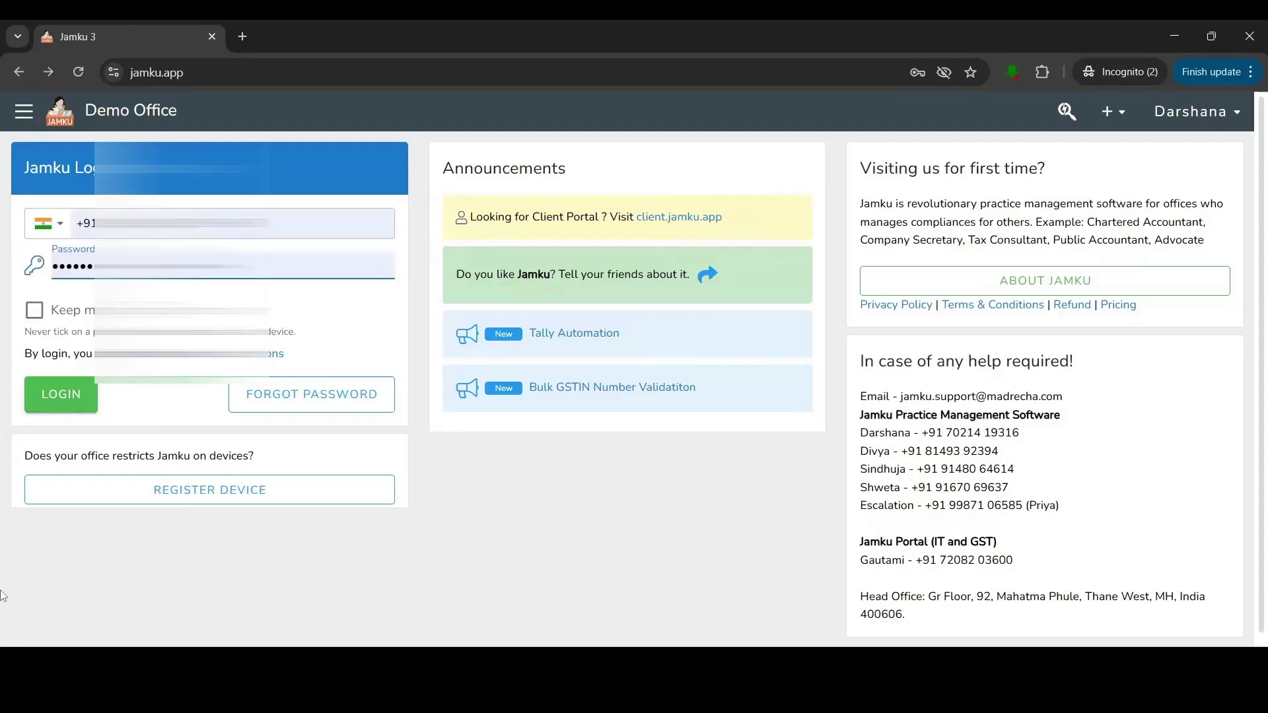
pyautogui.click(78, 401)
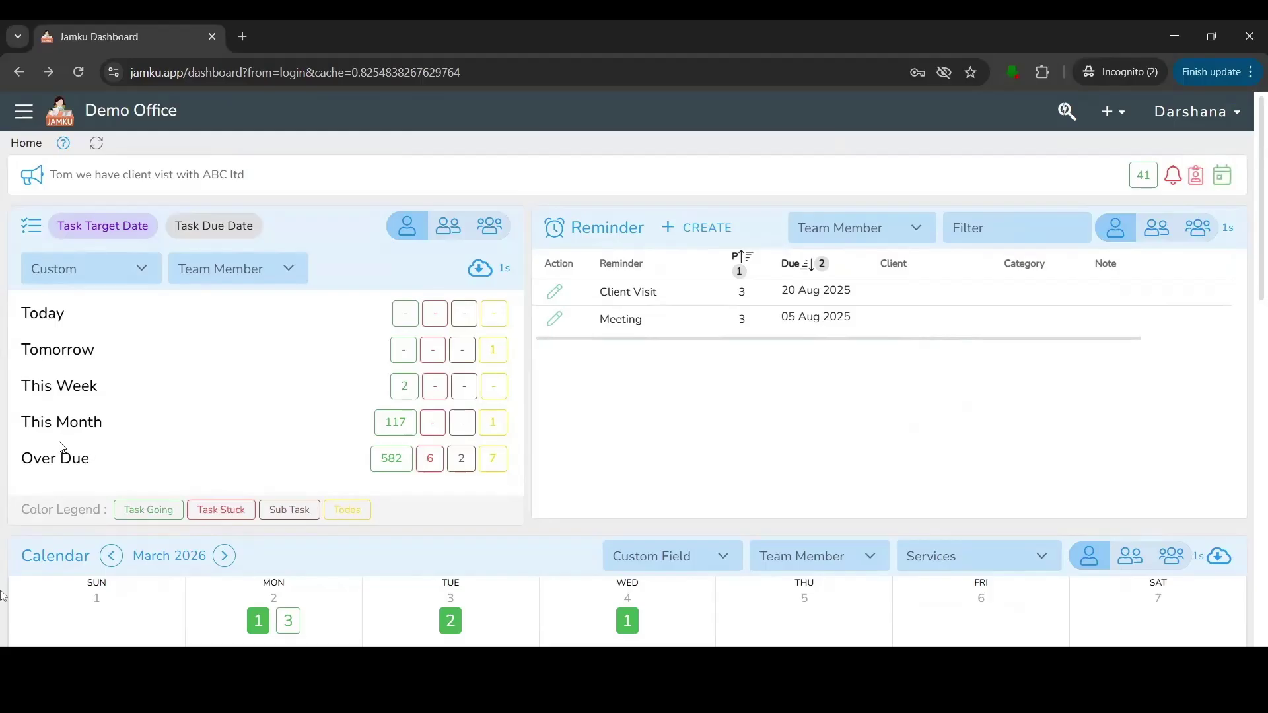
pyautogui.click(25, 111)
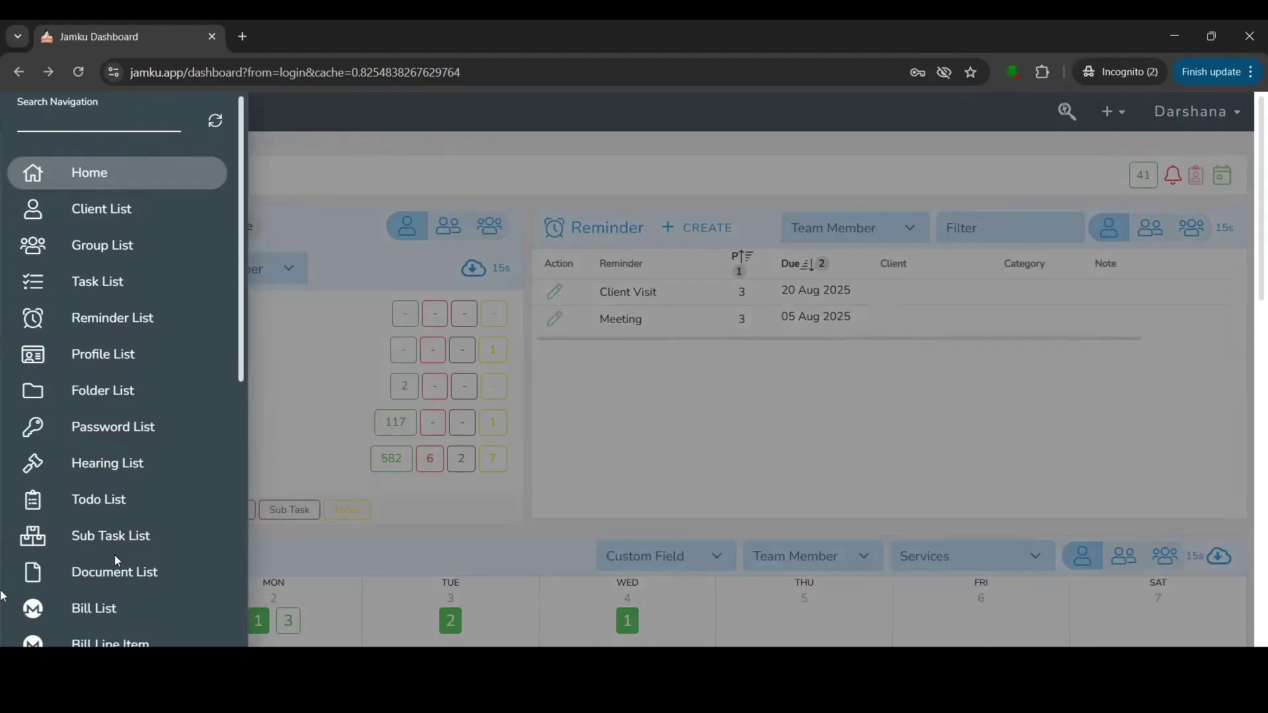
pyautogui.click(145, 224)
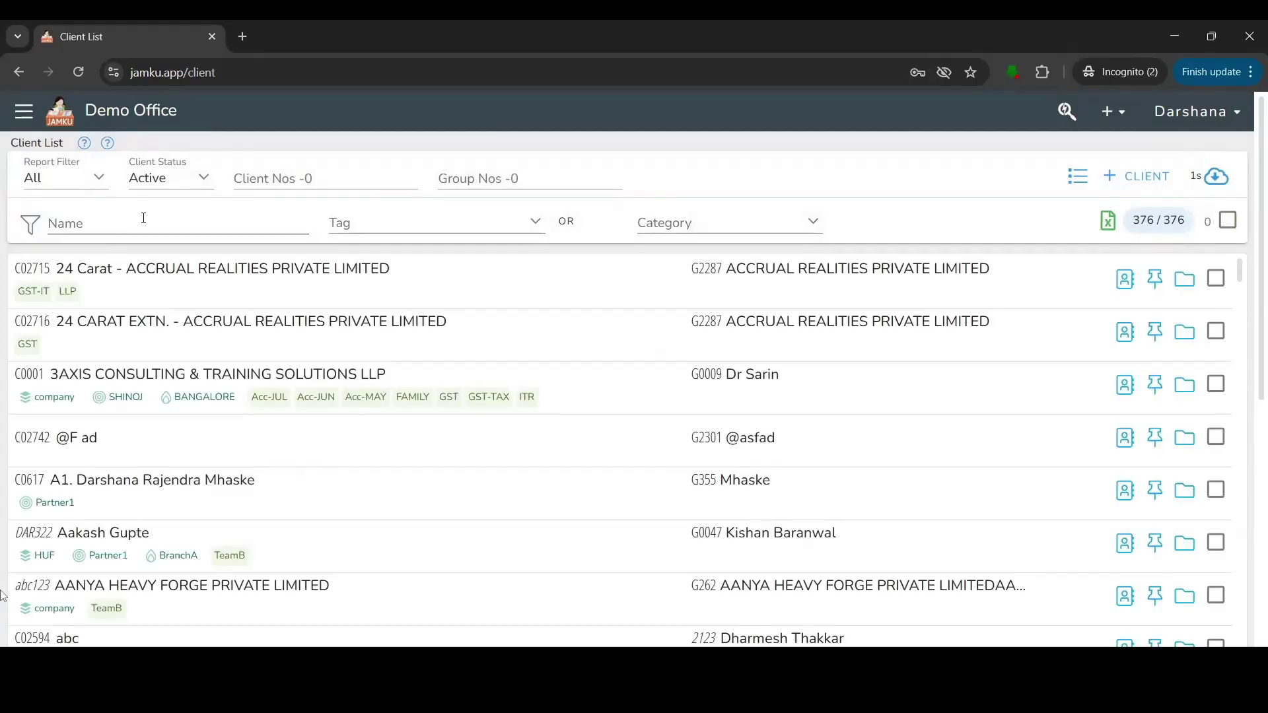
# Highlight the first client's code and name, then the company tag on 3AXIS.
pyautogui.moveTo(12, 270); pyautogui.dragTo(998, 273)
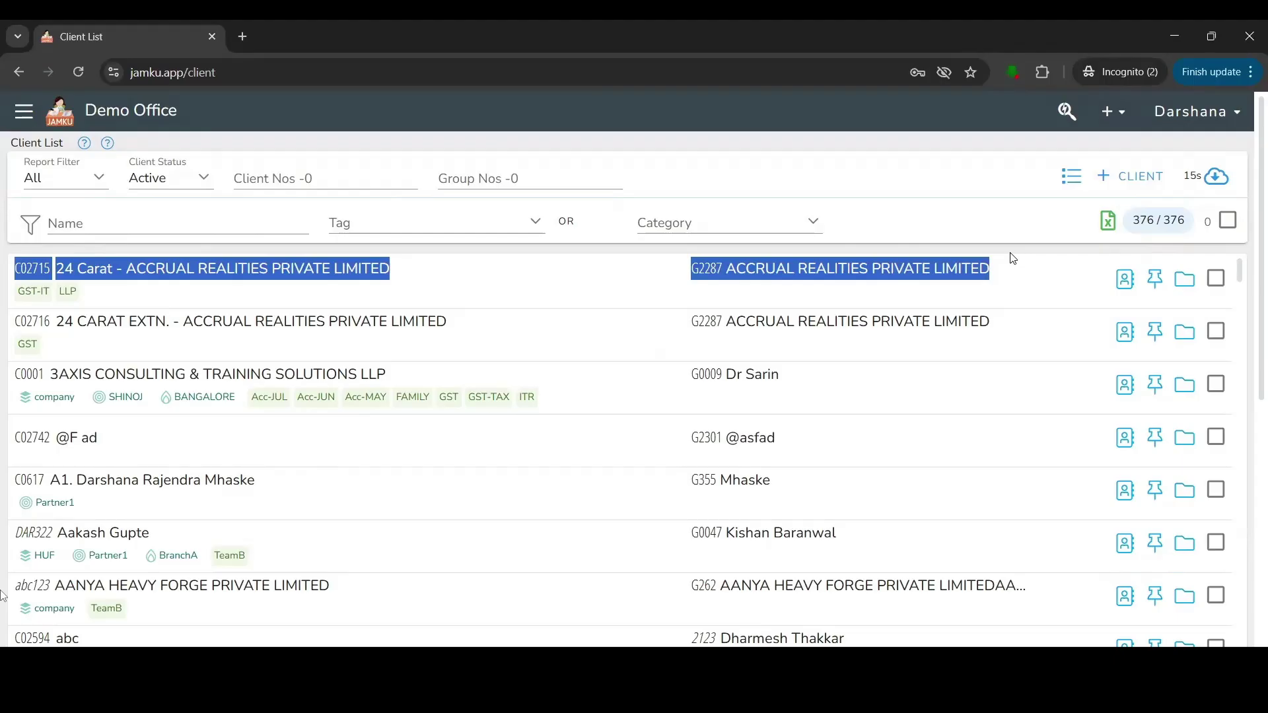
pyautogui.click(1014, 258)
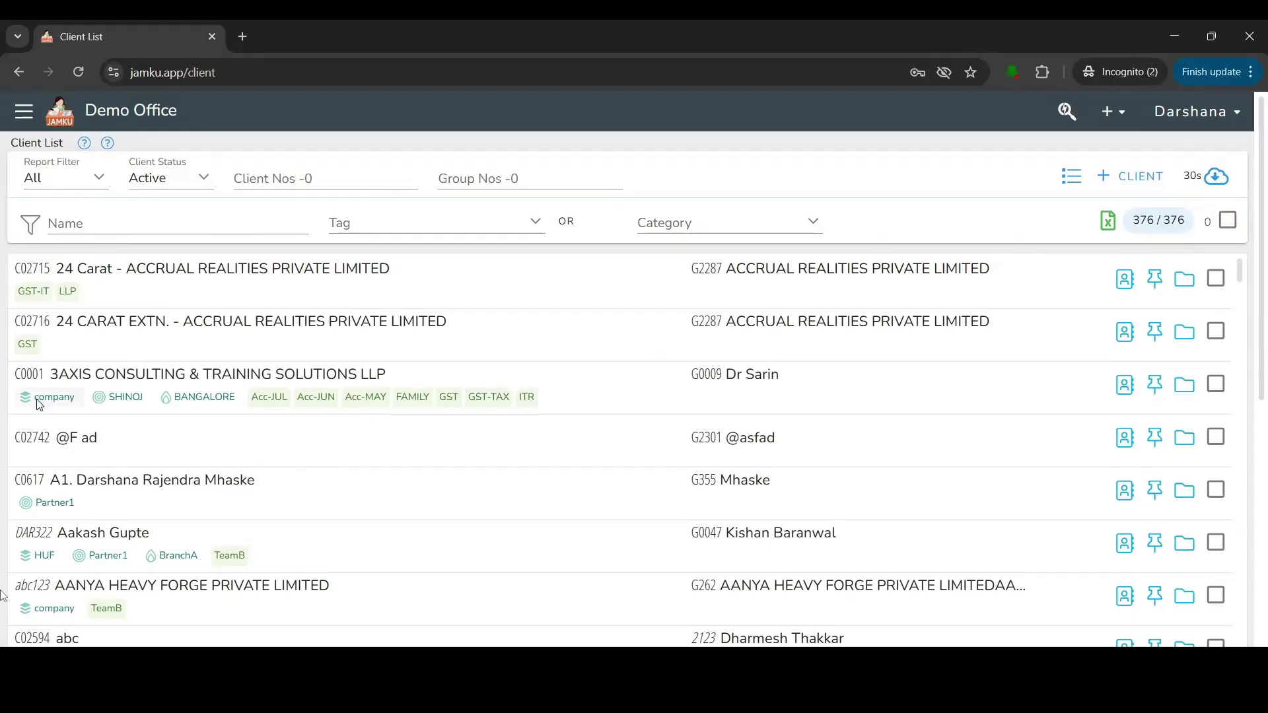
pyautogui.moveTo(35, 399); pyautogui.dragTo(80, 402)
pyautogui.click(80, 401)
# Highlight 3AXIS's SHINOJ, BANGALORE and remaining tags, then tick the 24 CARAT EXTN. client.
pyautogui.moveTo(110, 404); pyautogui.dragTo(145, 404)
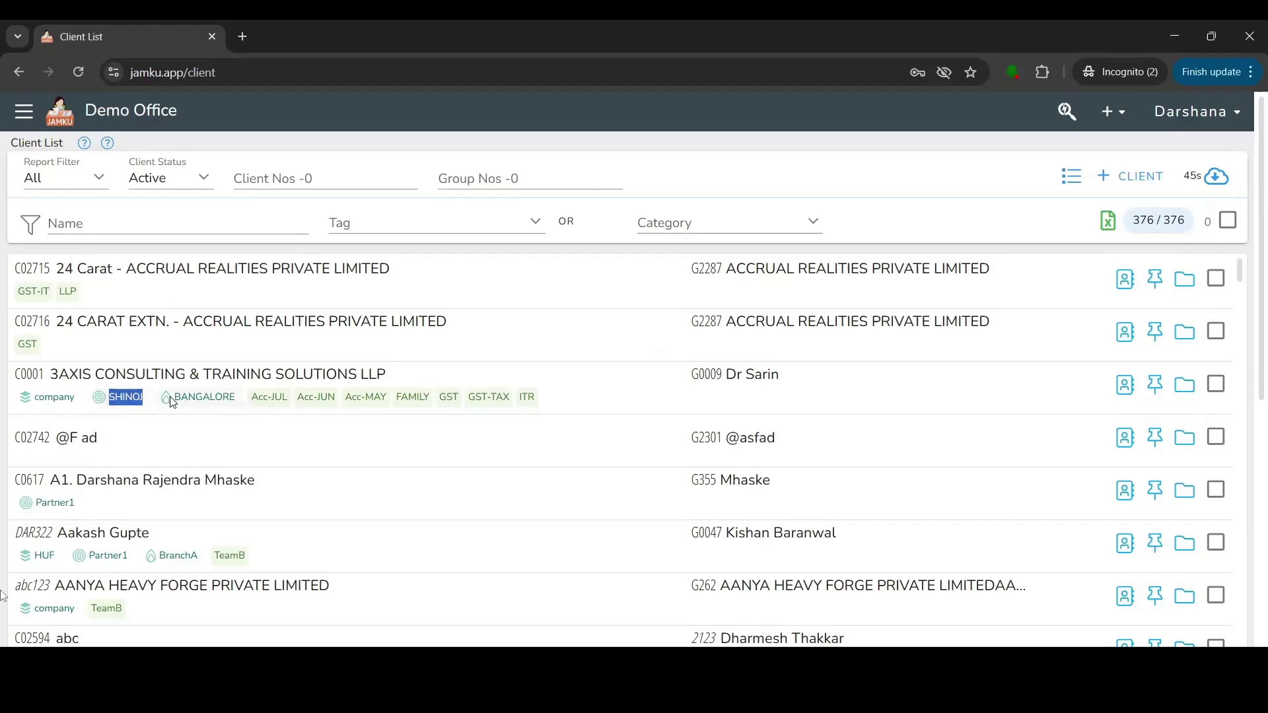
pyautogui.moveTo(174, 399); pyautogui.dragTo(238, 404)
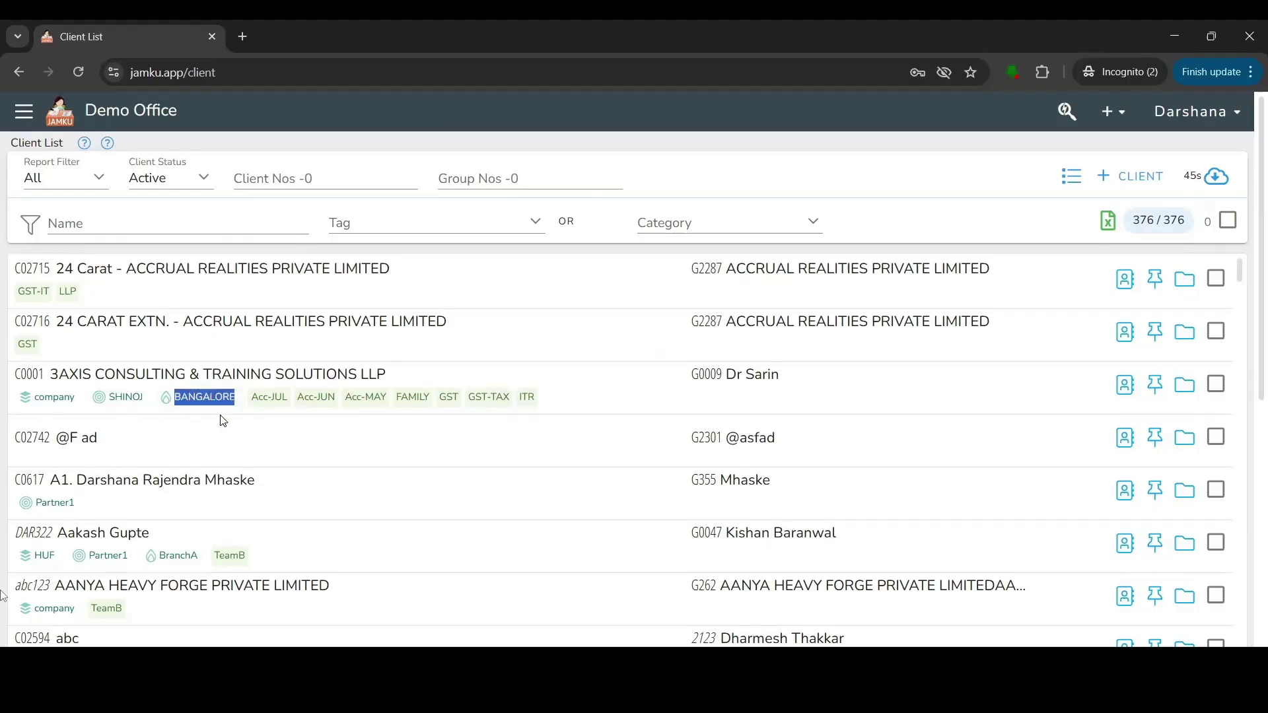
pyautogui.click(242, 397)
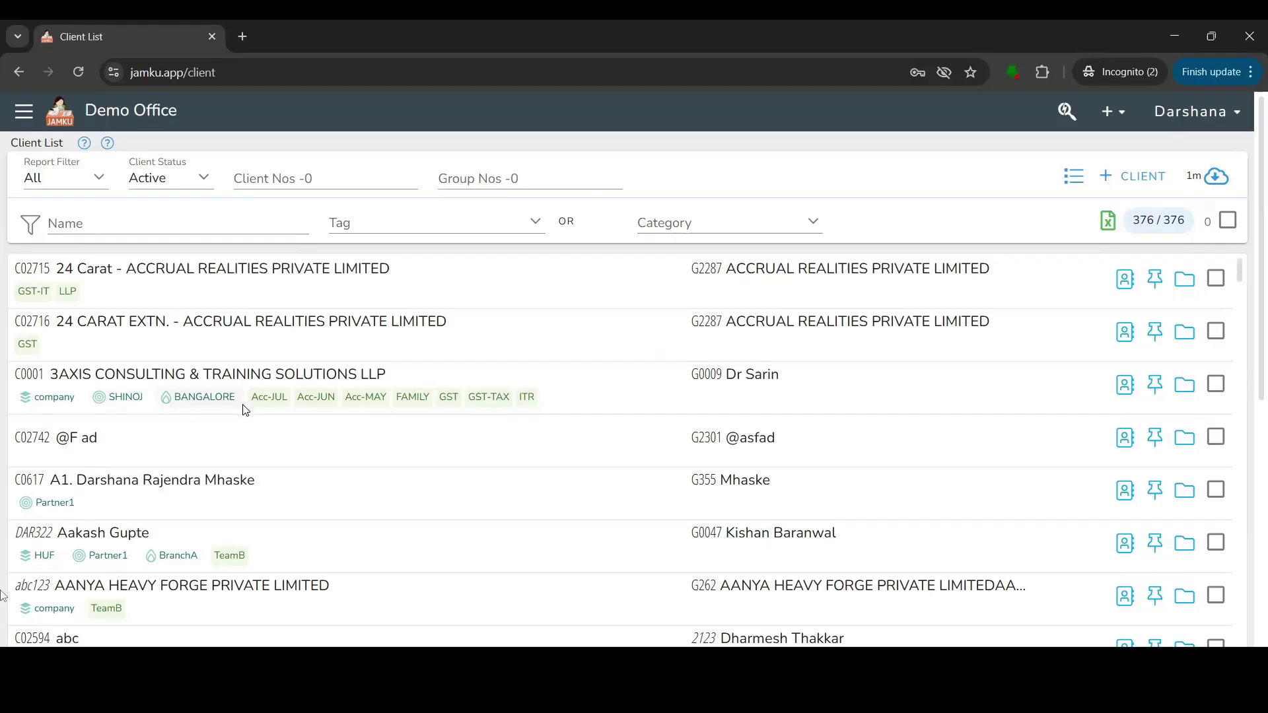
pyautogui.moveTo(250, 398); pyautogui.dragTo(538, 399)
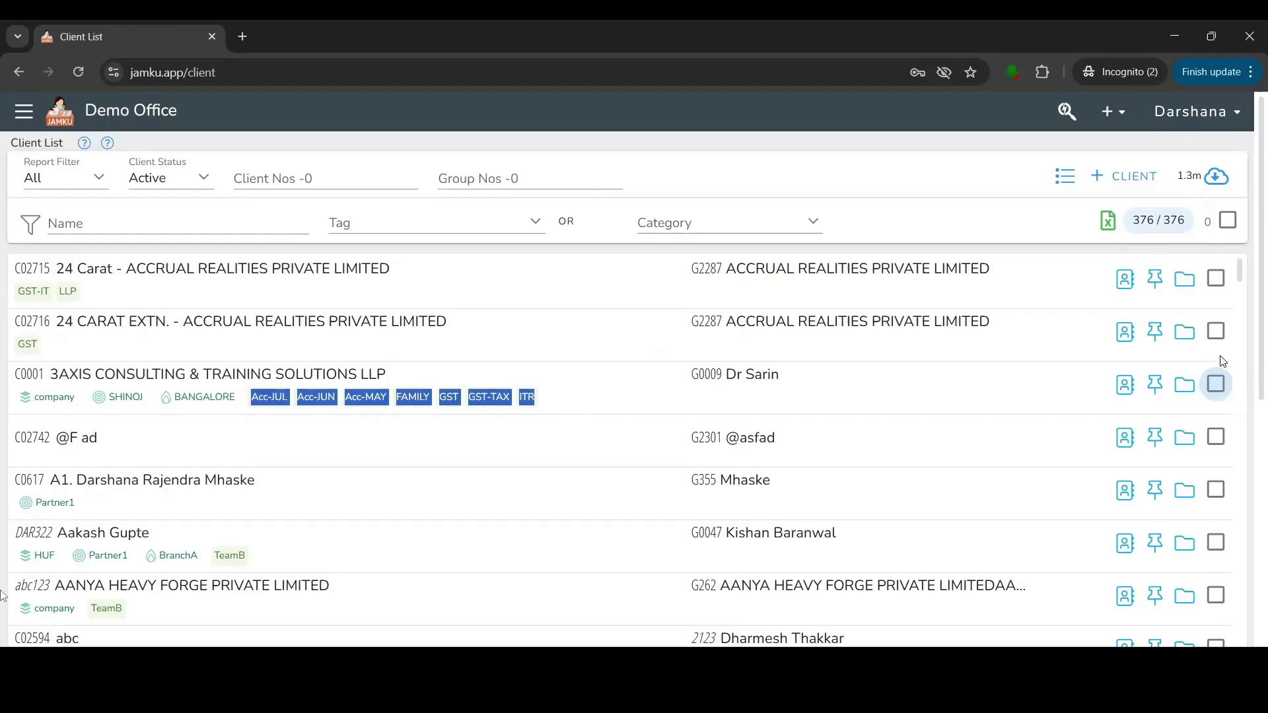
pyautogui.click(1216, 331)
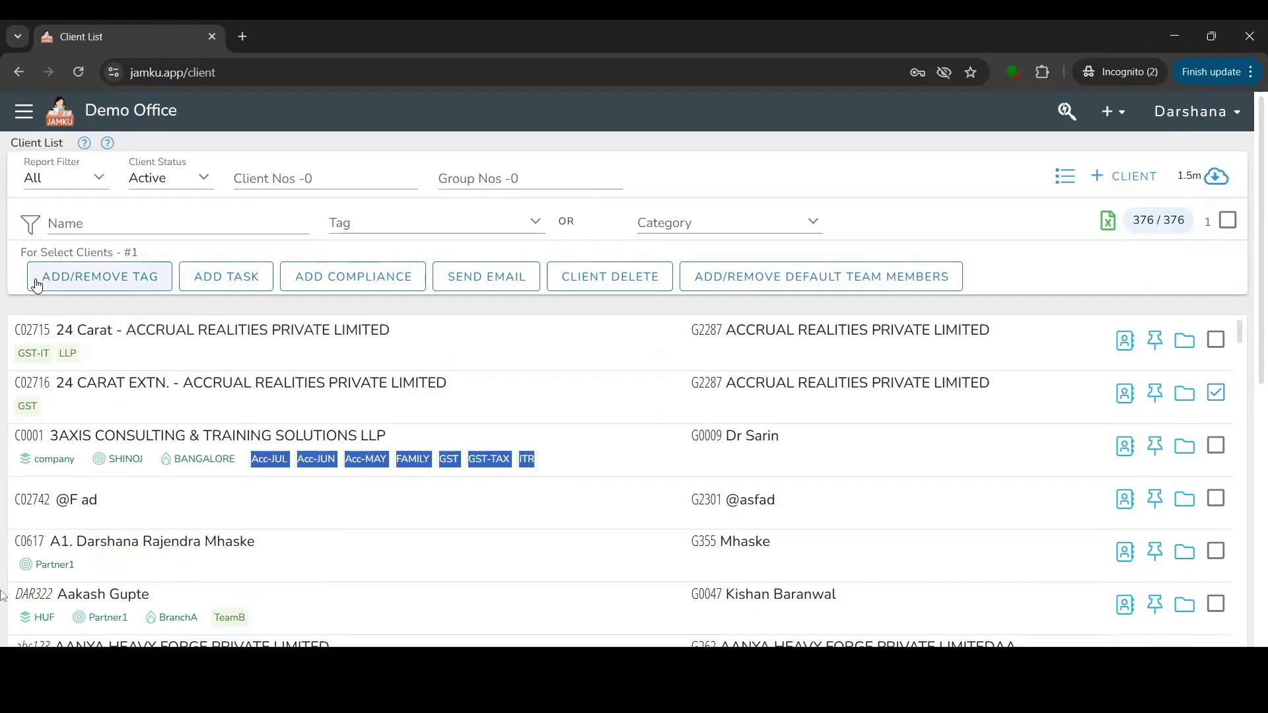
# Create a new GST-TDS tag, save it on 24 CARAT EXTN., and reload the client list.
pyautogui.click(38, 287)
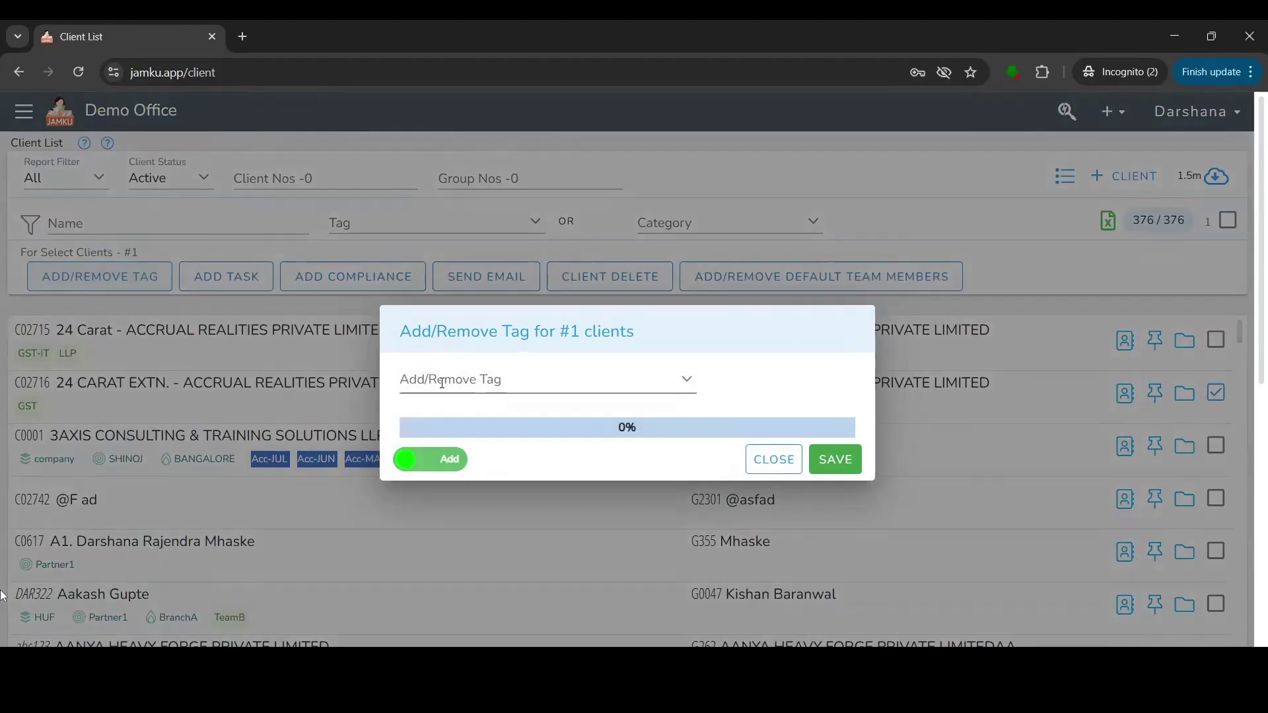
pyautogui.click(443, 383)
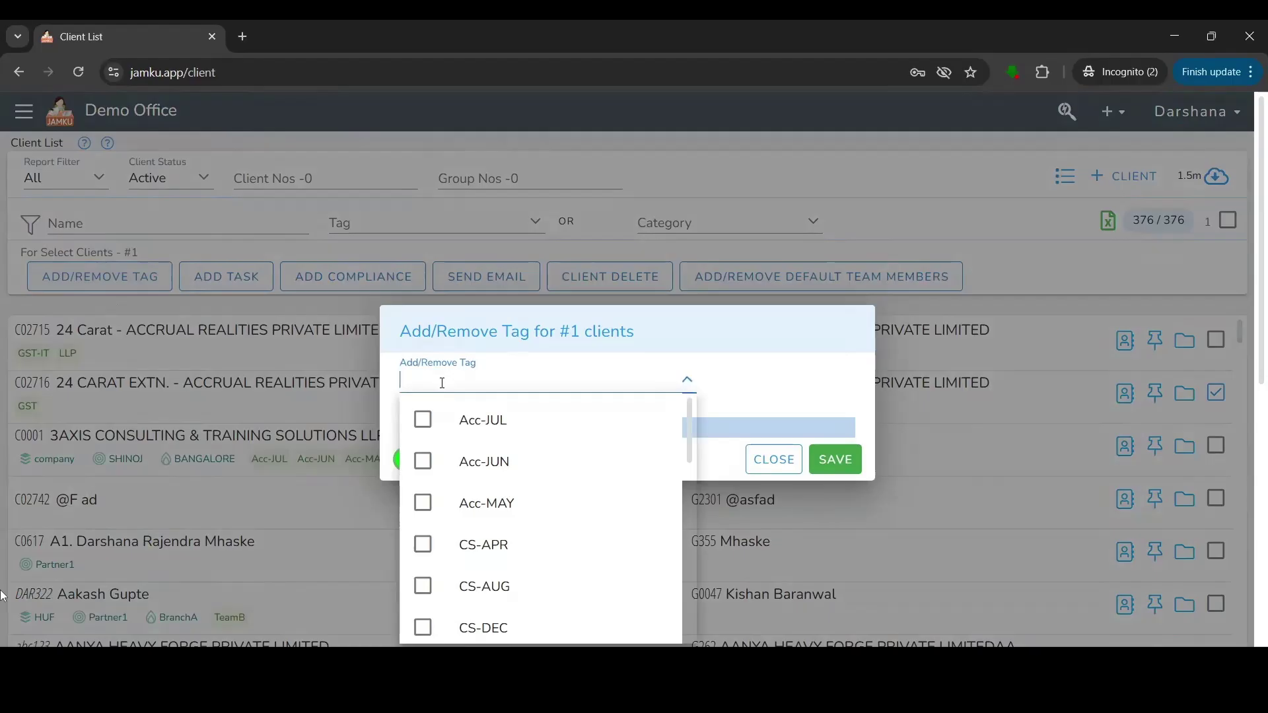
pyautogui.write('GST')
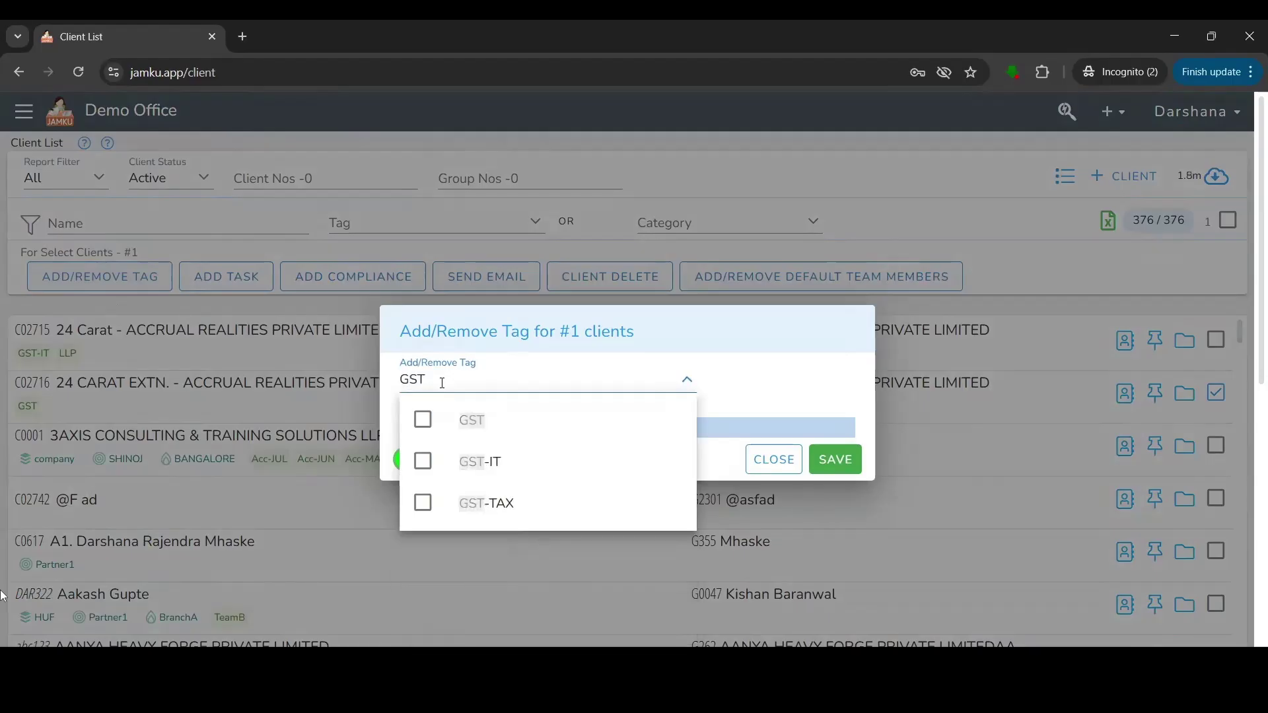
pyautogui.write('-TDS')
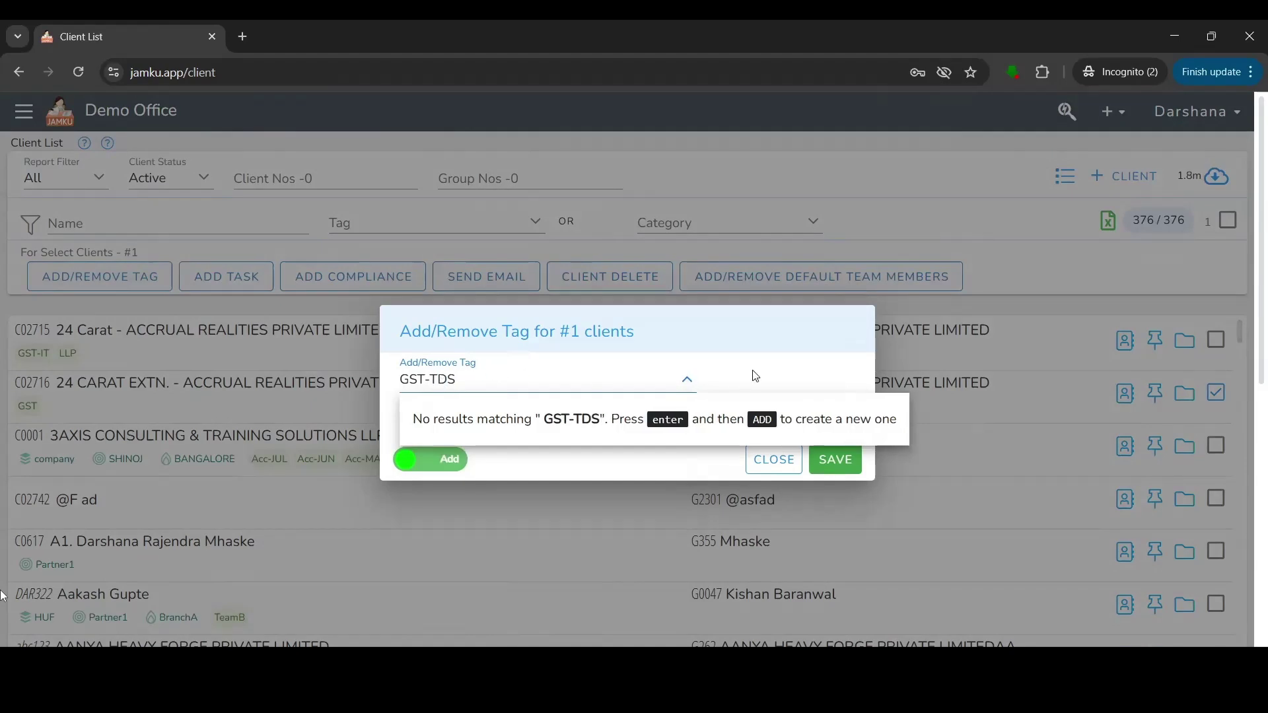
pyautogui.press('Return')
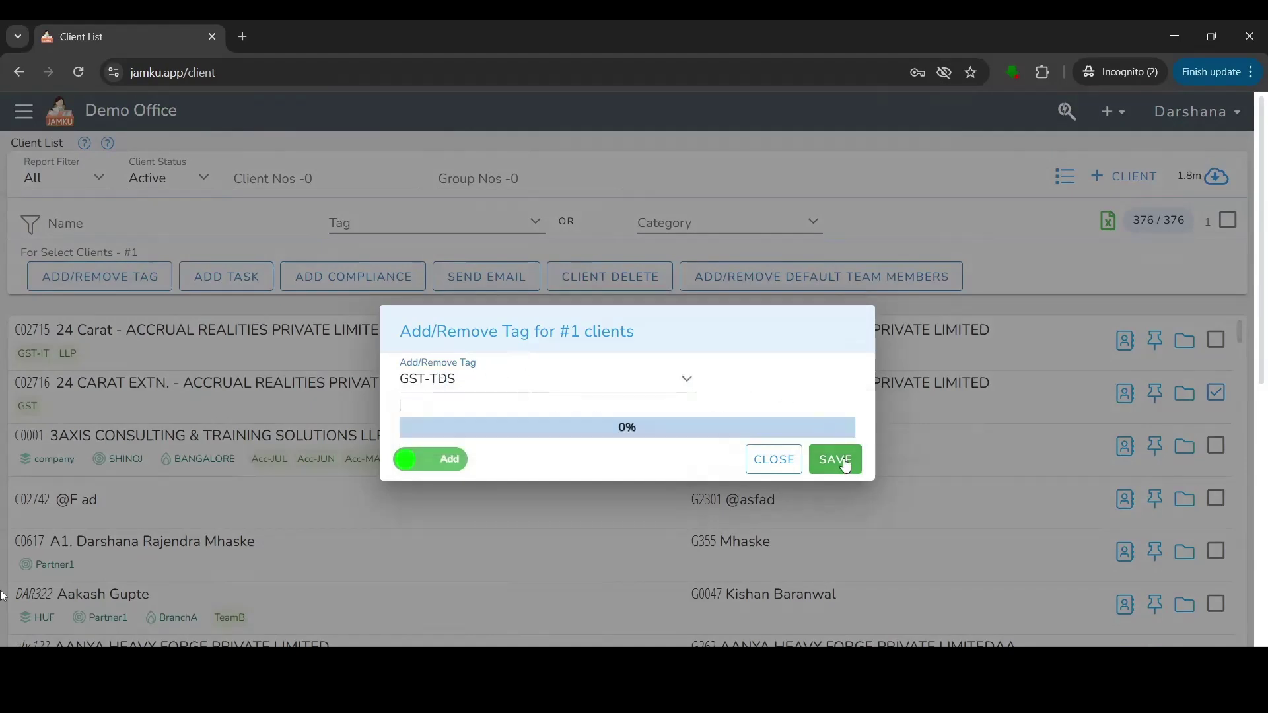
pyautogui.click(845, 462)
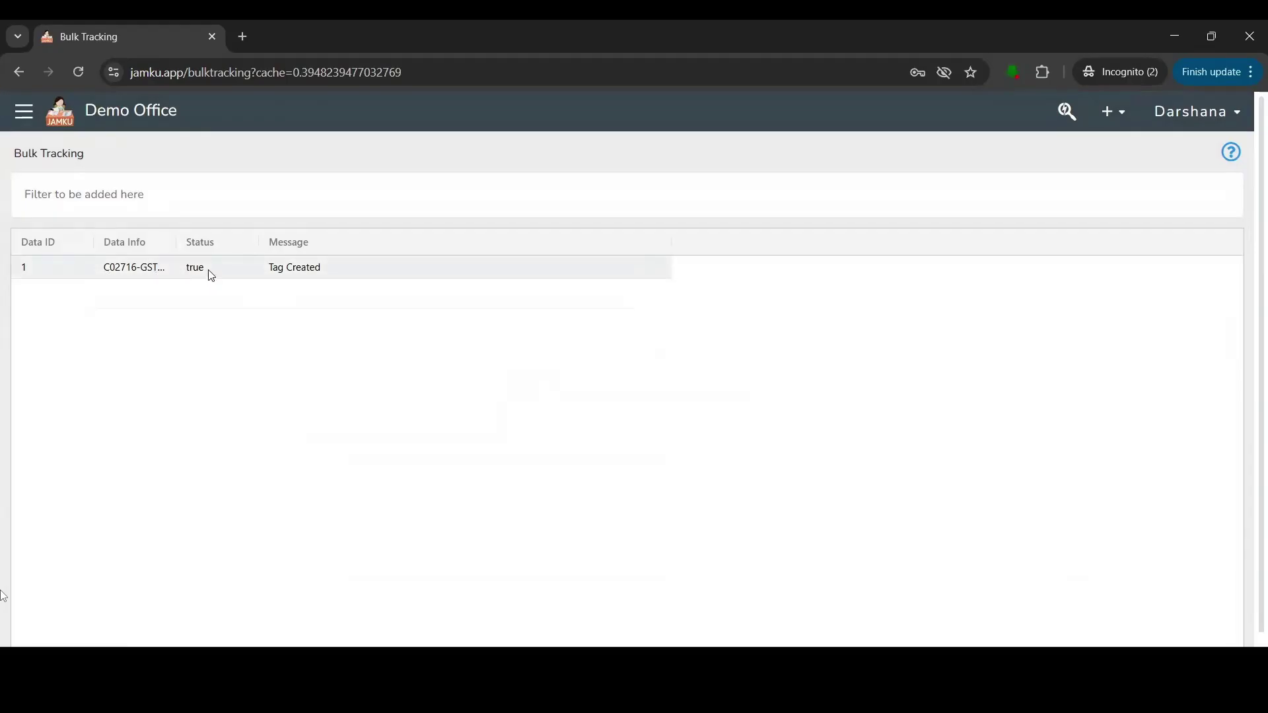
pyautogui.click(19, 73)
pyautogui.click(86, 76)
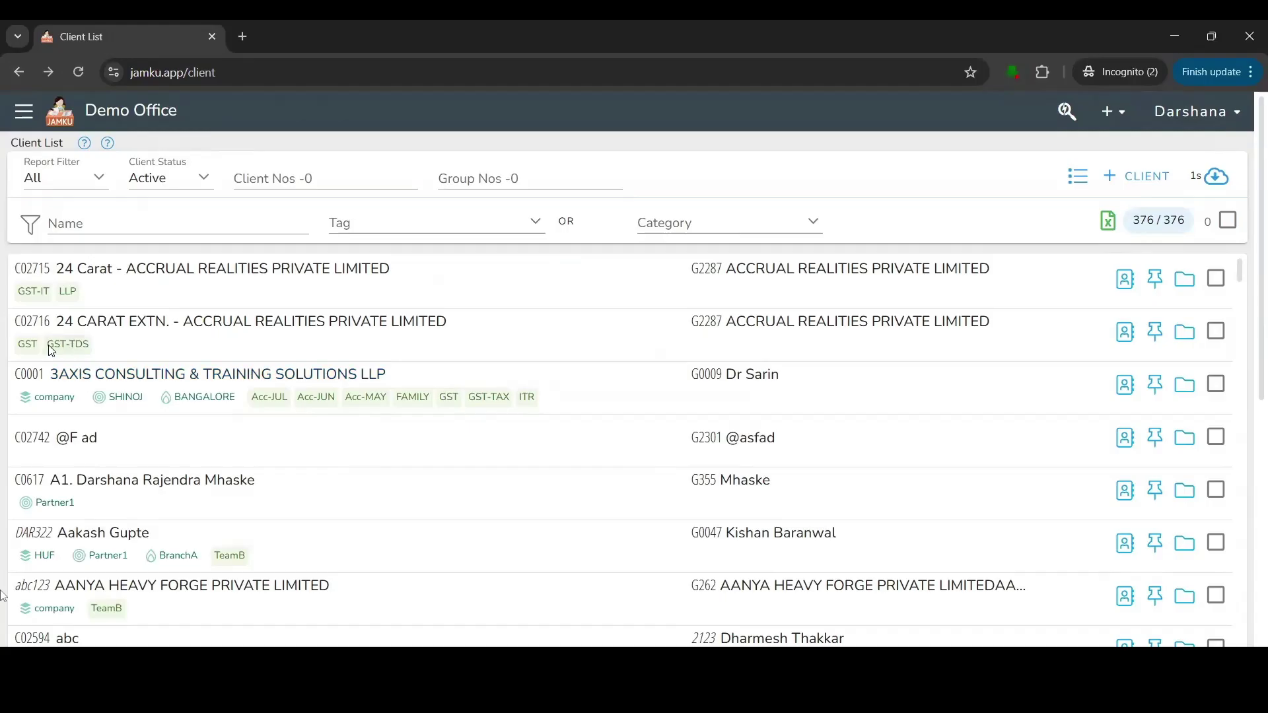
pyautogui.moveTo(47, 345); pyautogui.dragTo(90, 351)
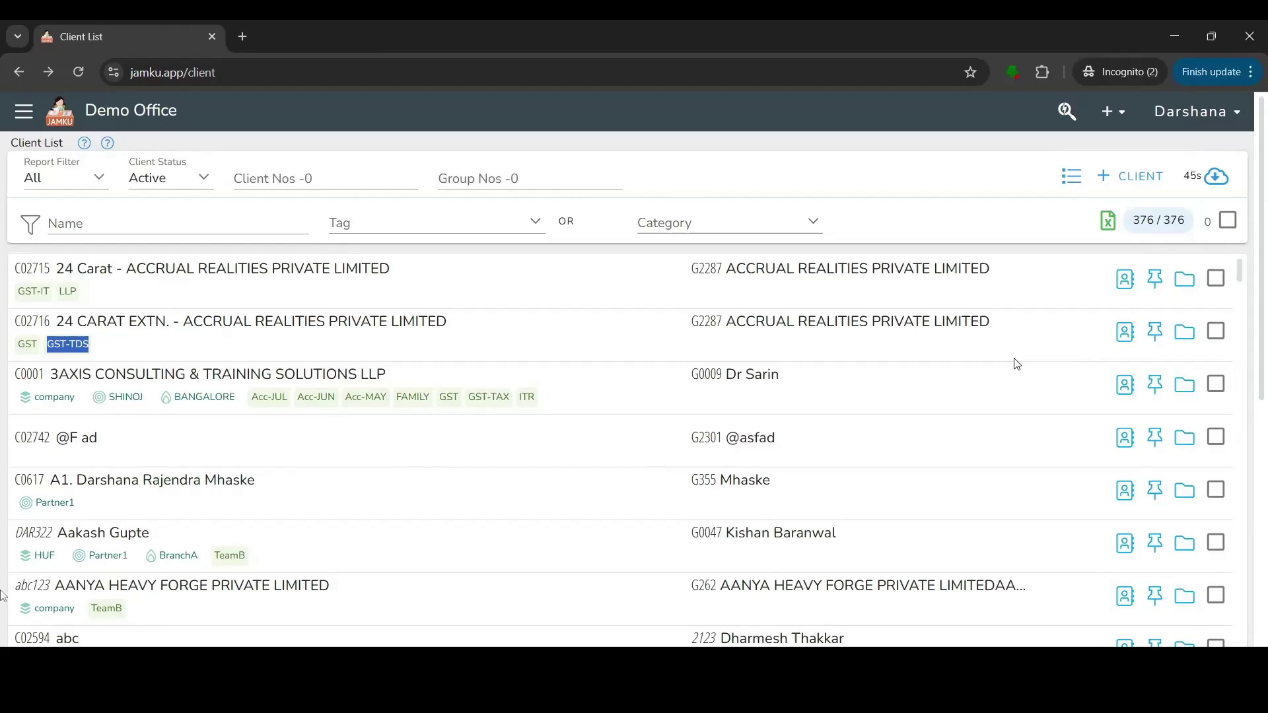
pyautogui.click(1126, 386)
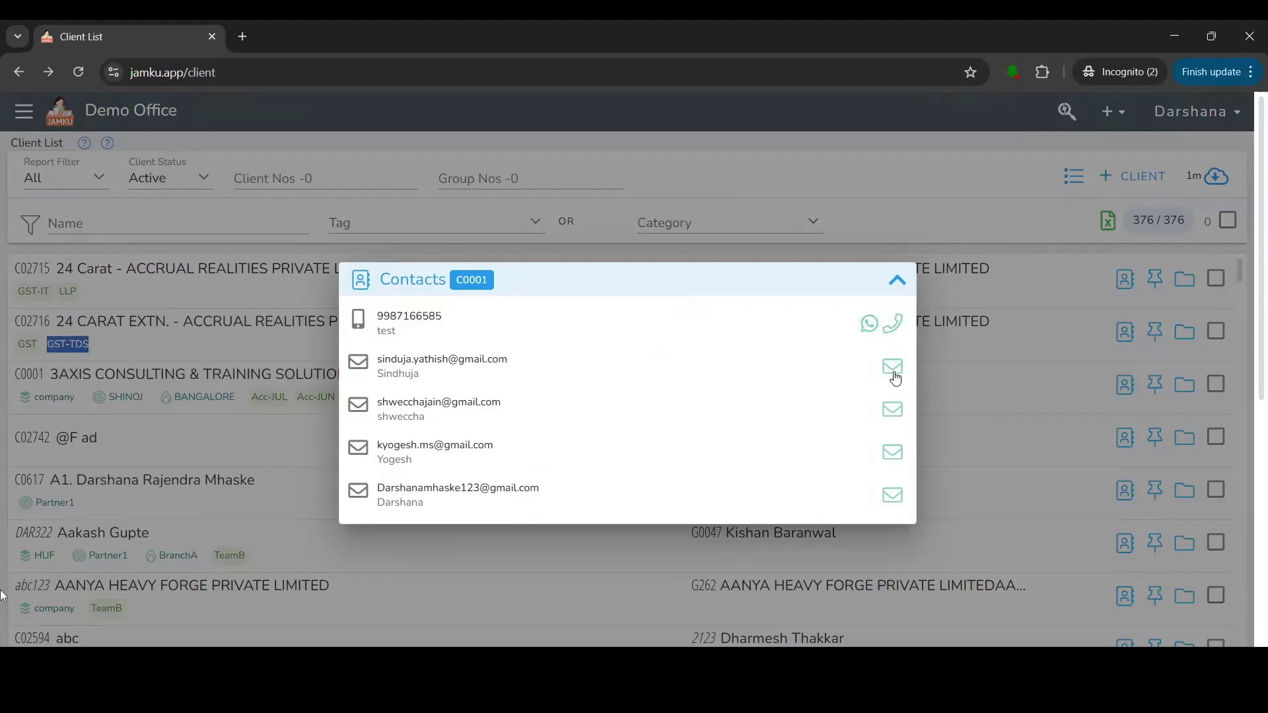
pyautogui.click(1000, 254)
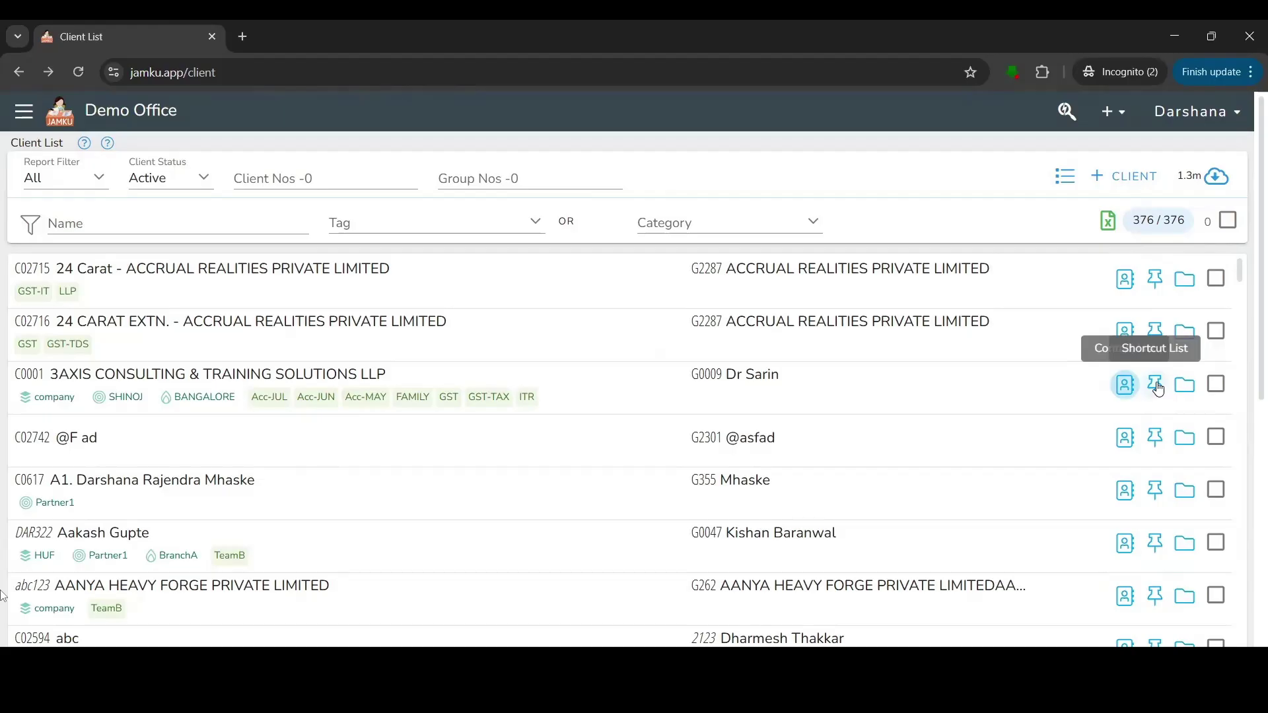
# Add an 'ID Proof' shortcut linking to C:\jamku-pulse in C0001's shortcut list.
pyautogui.click(1158, 386)
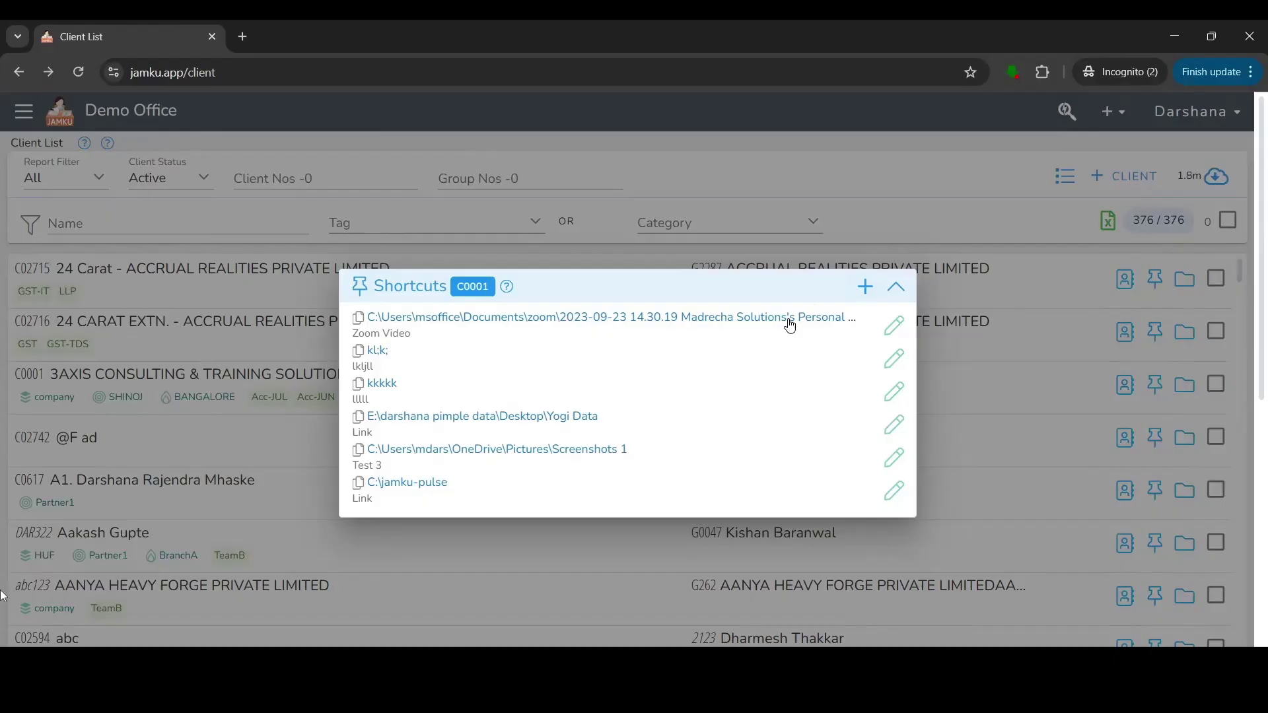
pyautogui.click(864, 288)
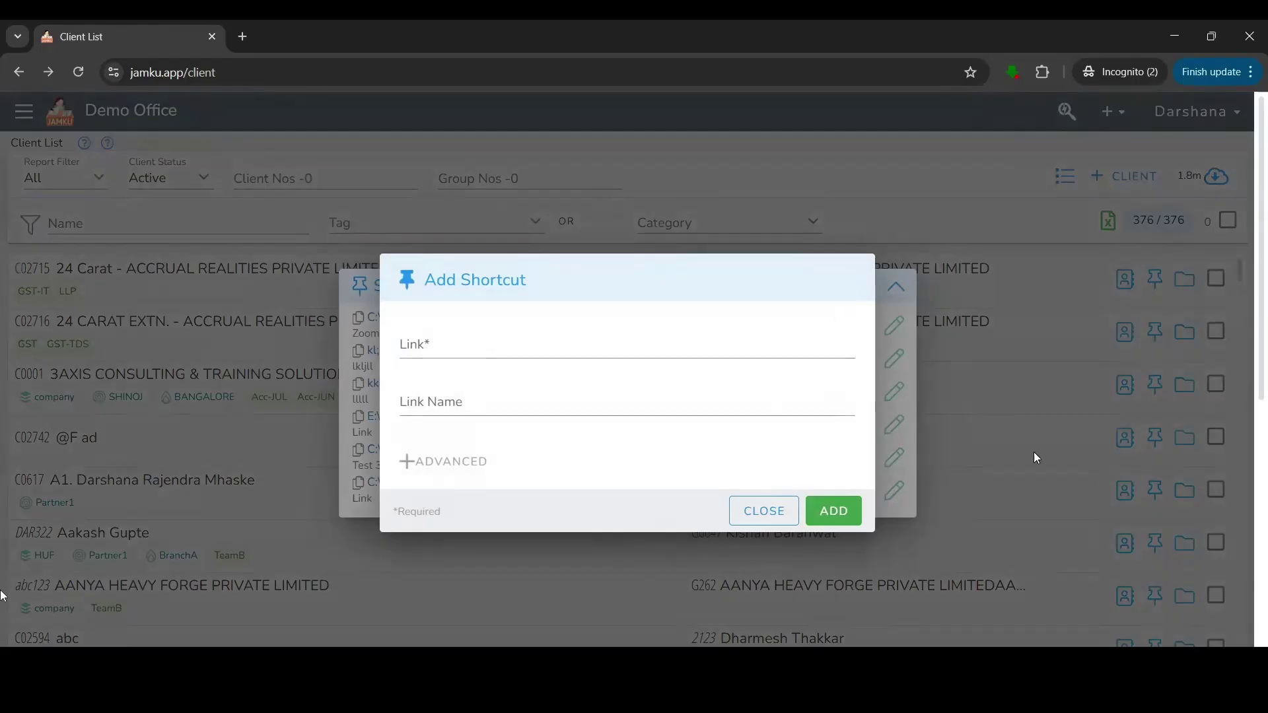
pyautogui.click(650, 354)
pyautogui.write('C:\\jamku-pulse')
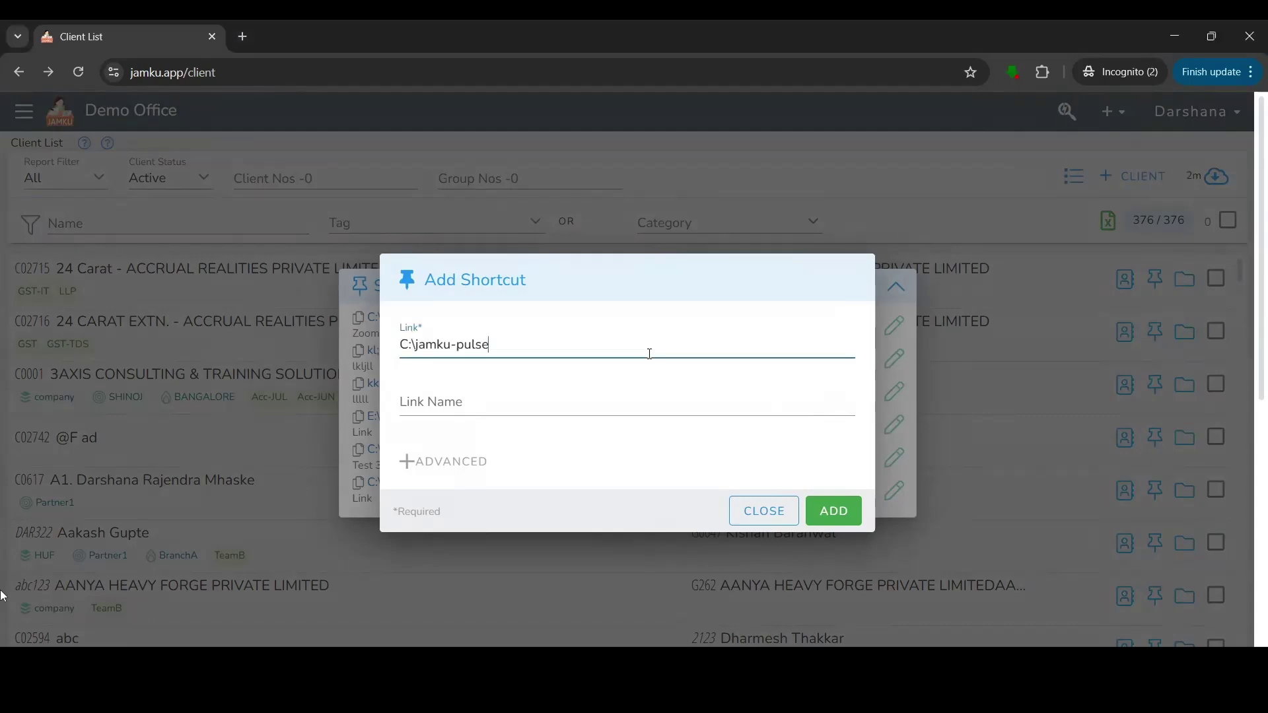
pyautogui.click(558, 409)
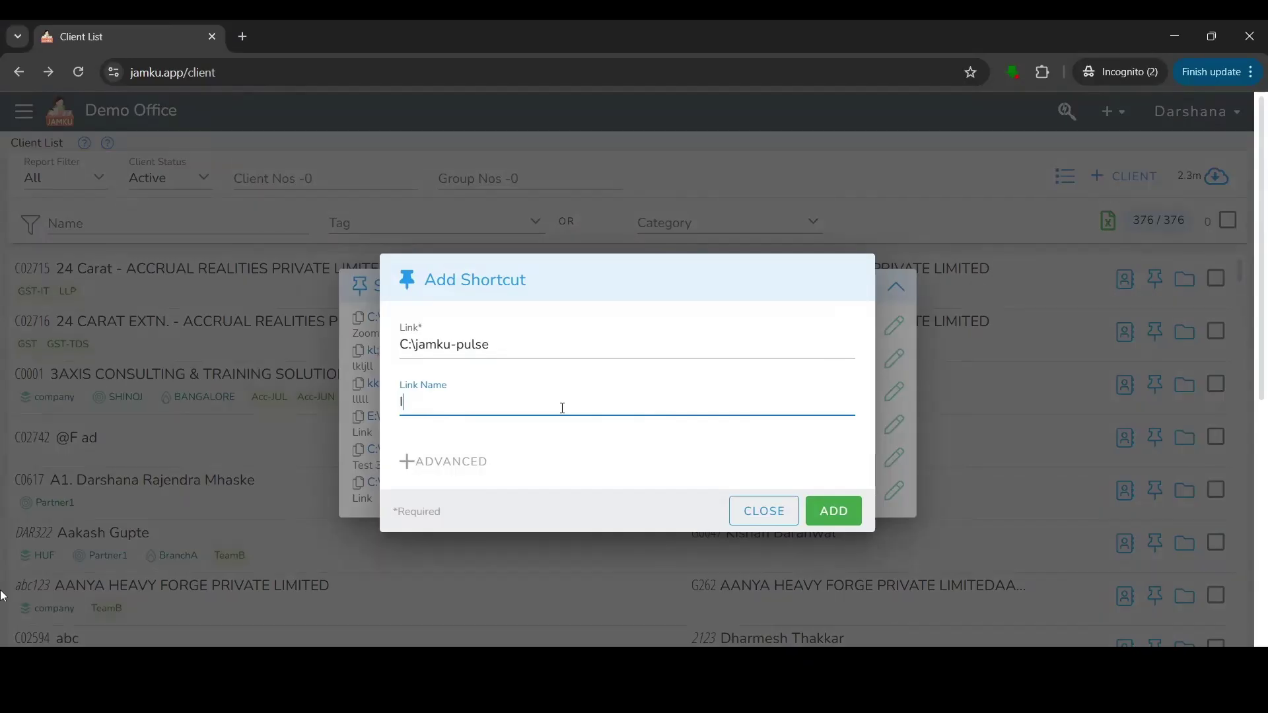
pyautogui.write('ID Proof')
pyautogui.click(834, 512)
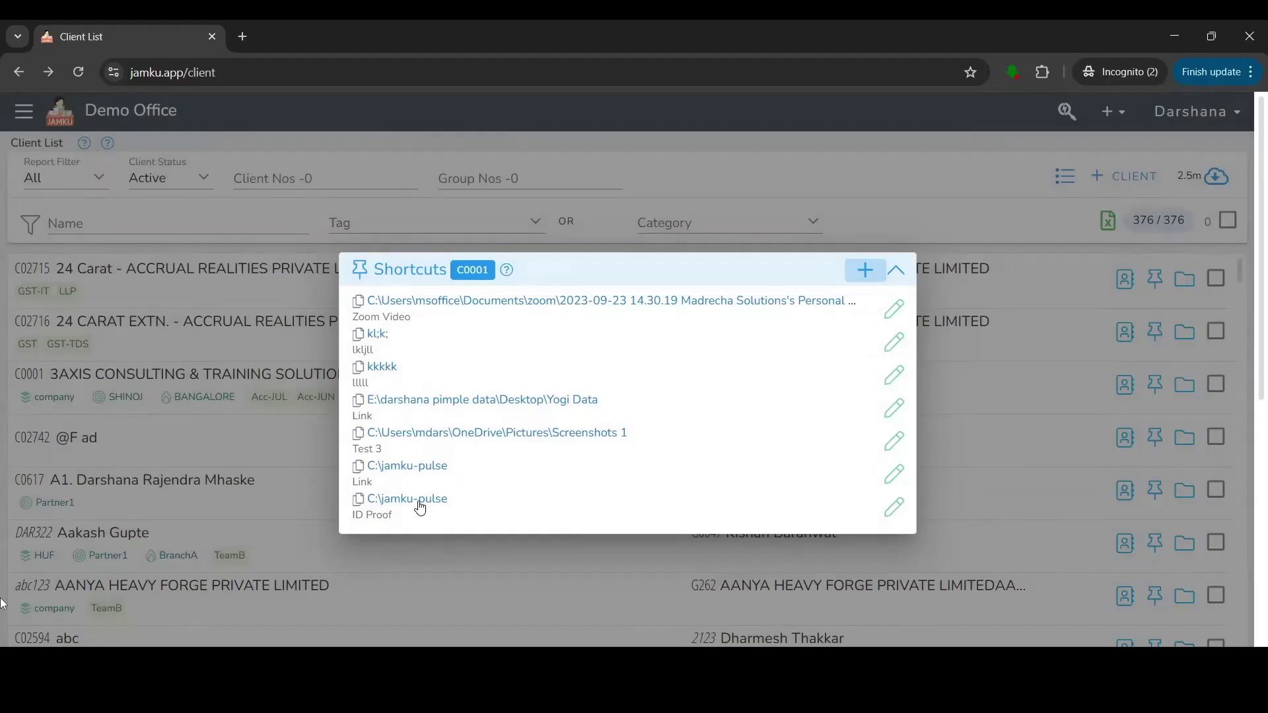
pyautogui.click(1110, 251)
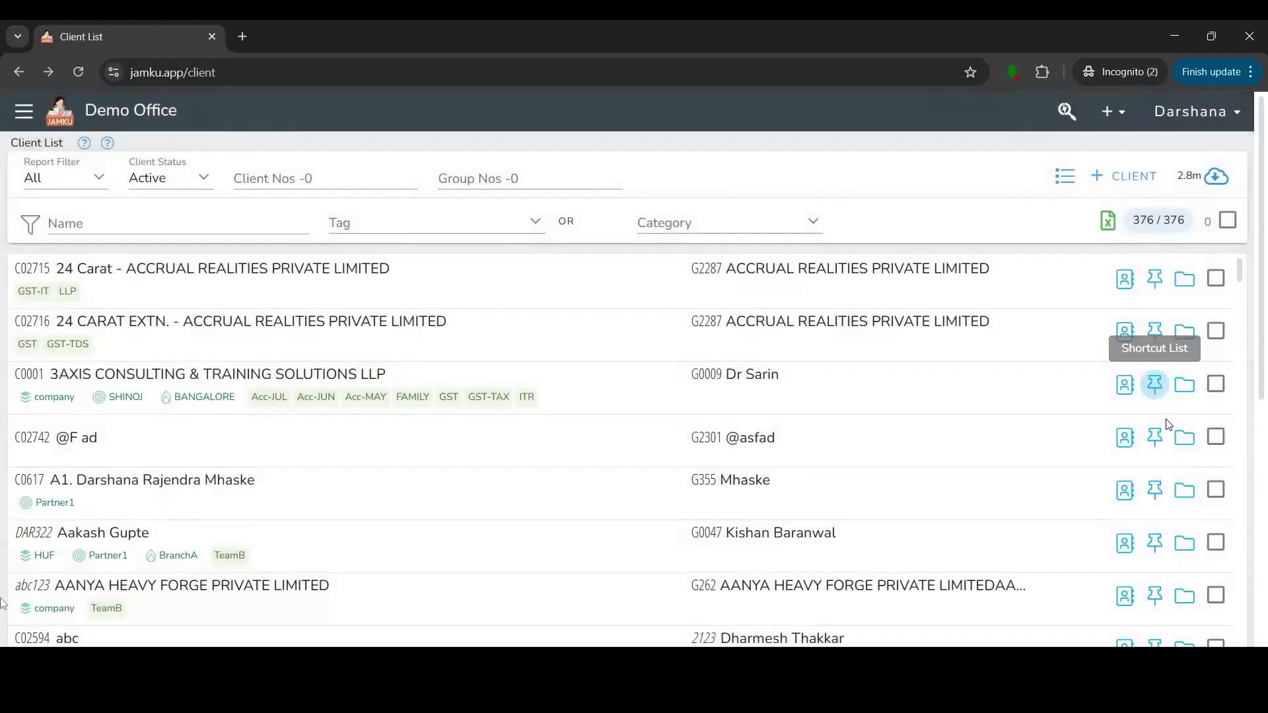
# In C0001's folders, add a Digital Signature folder numbered DSC4560 expiring 31 Mar 2026.
pyautogui.click(1186, 388)
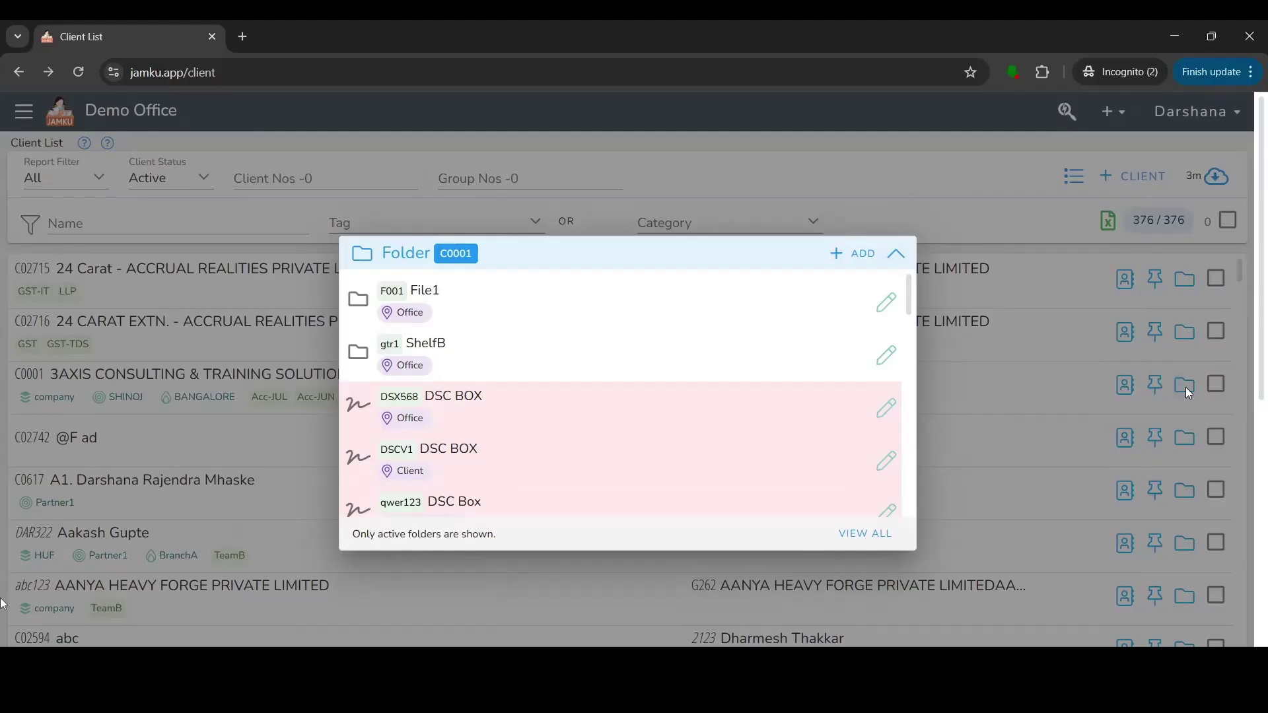
pyautogui.click(839, 261)
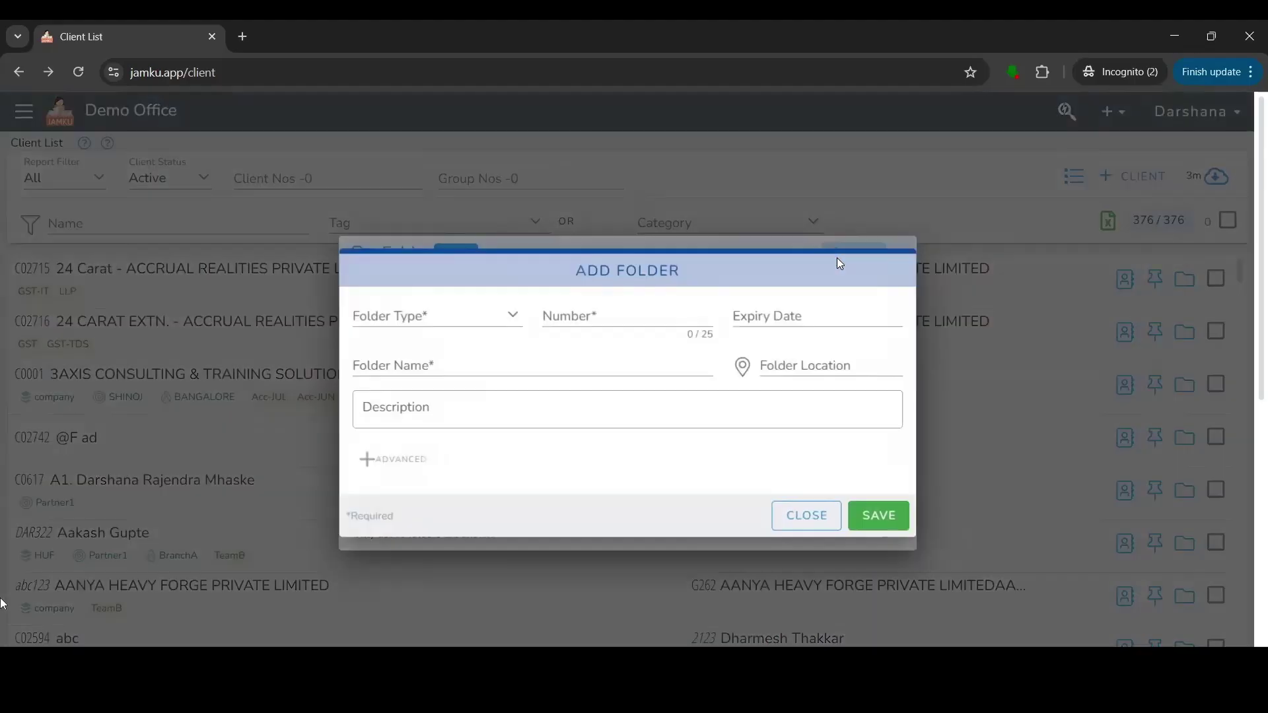
pyautogui.click(436, 316)
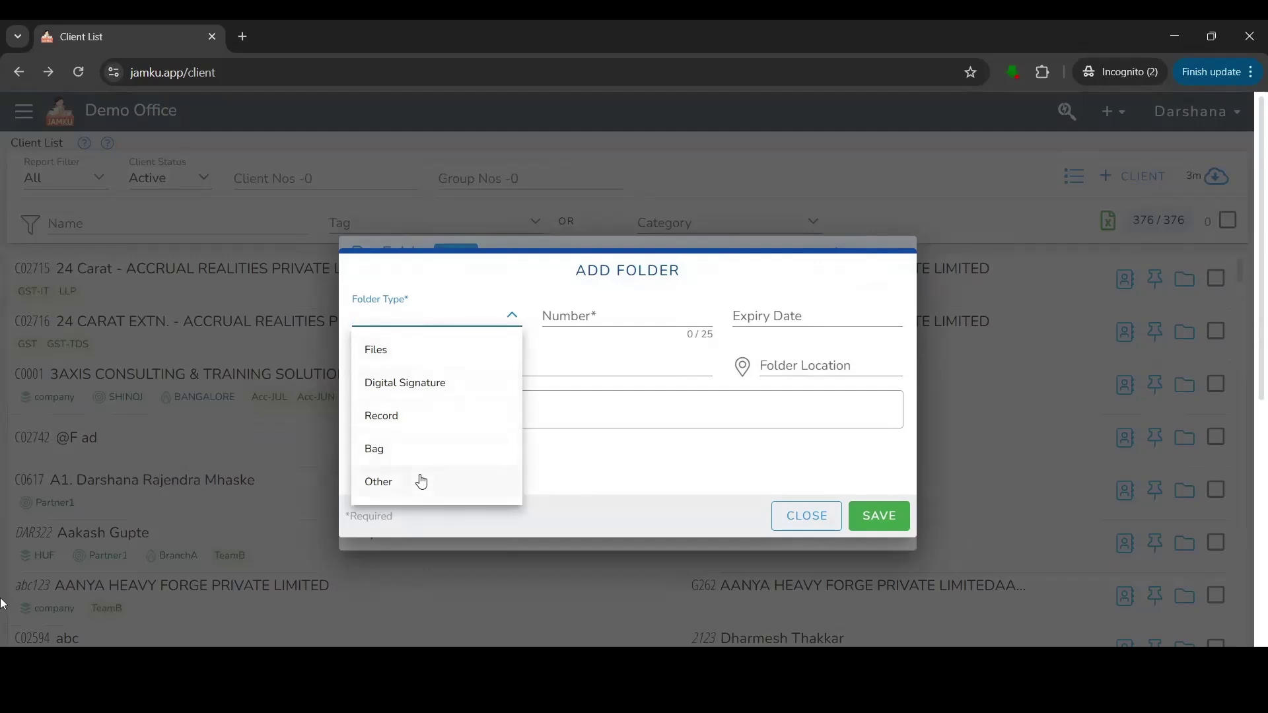
pyautogui.click(464, 395)
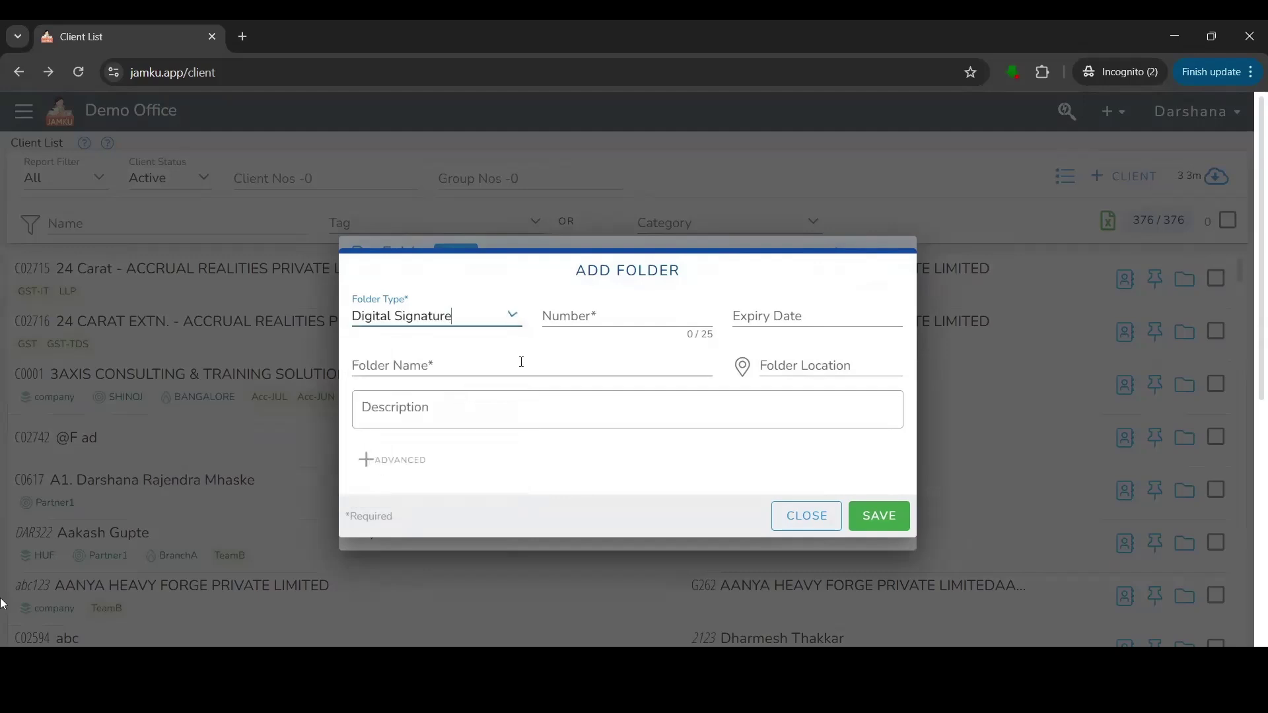
pyautogui.click(569, 315)
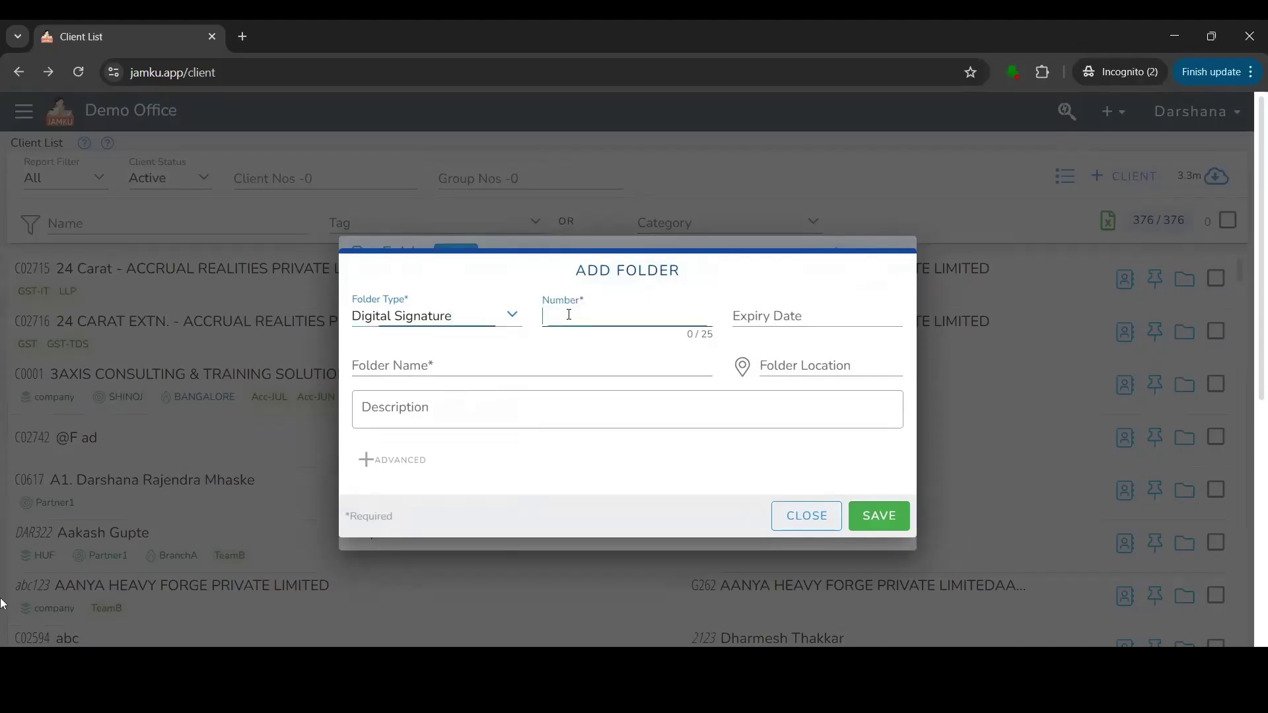
pyautogui.write('DSC4560')
pyautogui.click(749, 316)
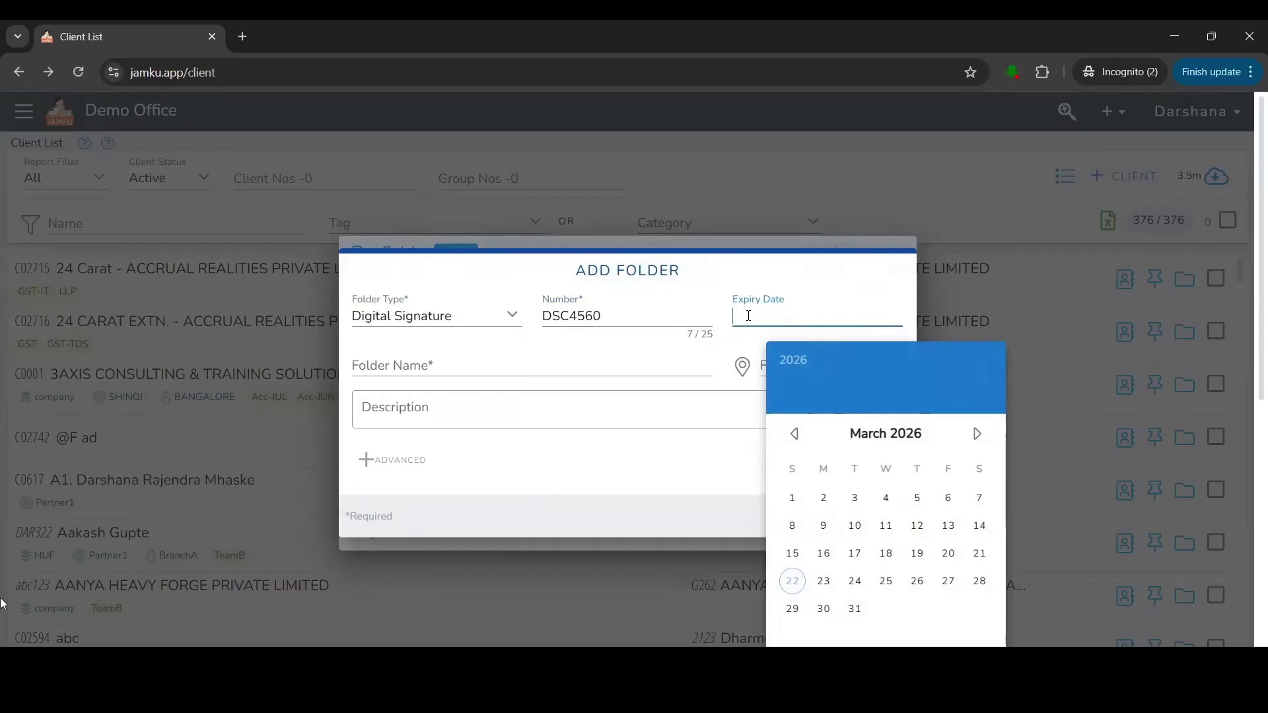
pyautogui.click(855, 609)
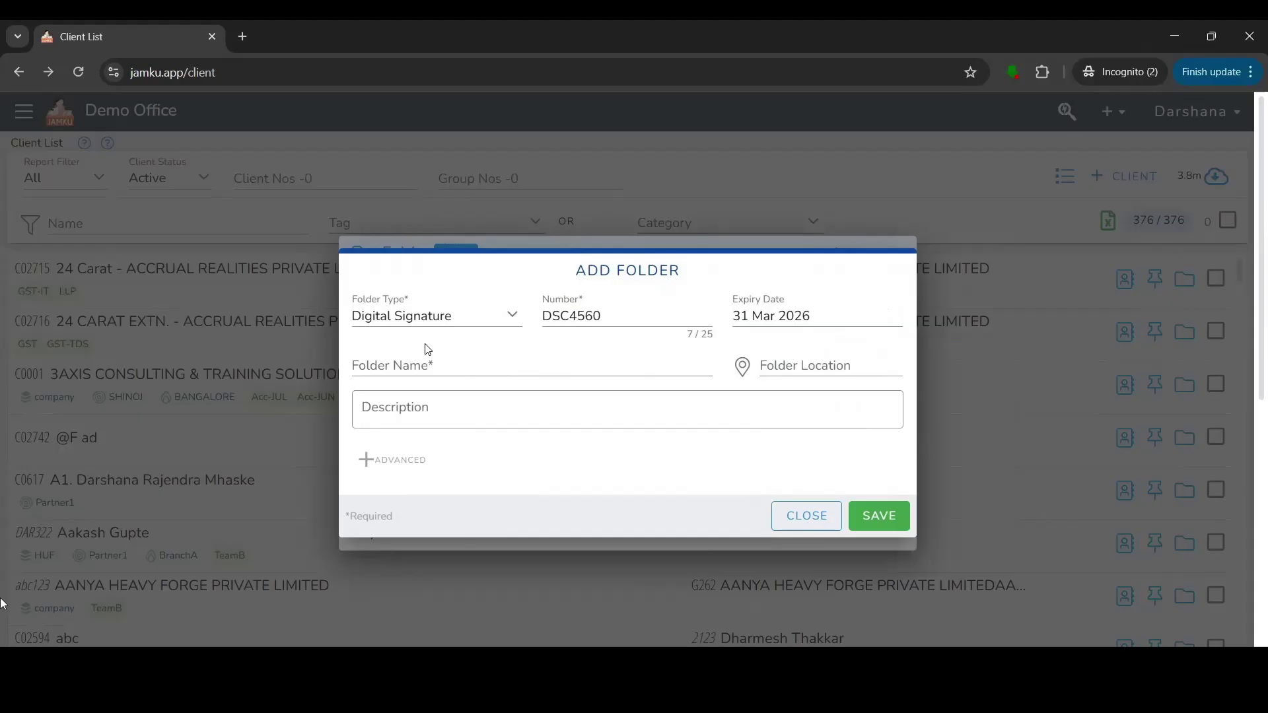
# Name the folder 'DSC BOX', set its location to the client instead of Office, and save it.
pyautogui.click(427, 361)
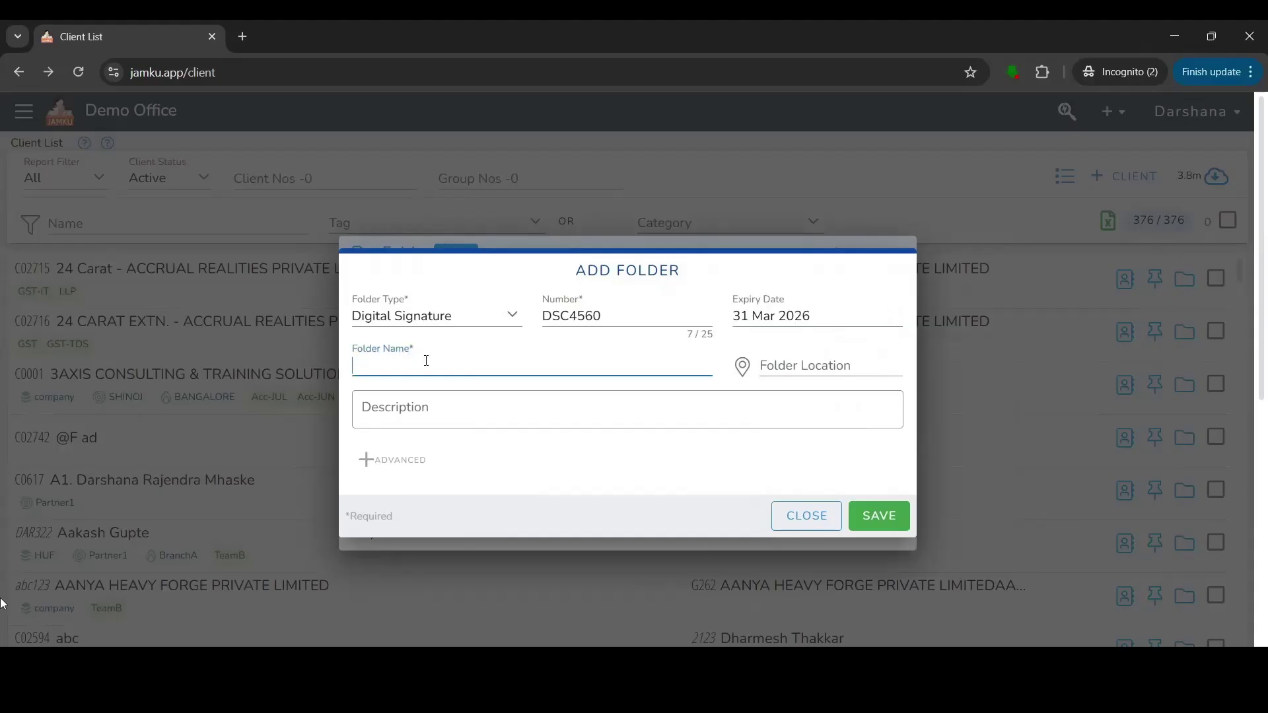
pyautogui.write('DSC BOX')
pyautogui.click(791, 366)
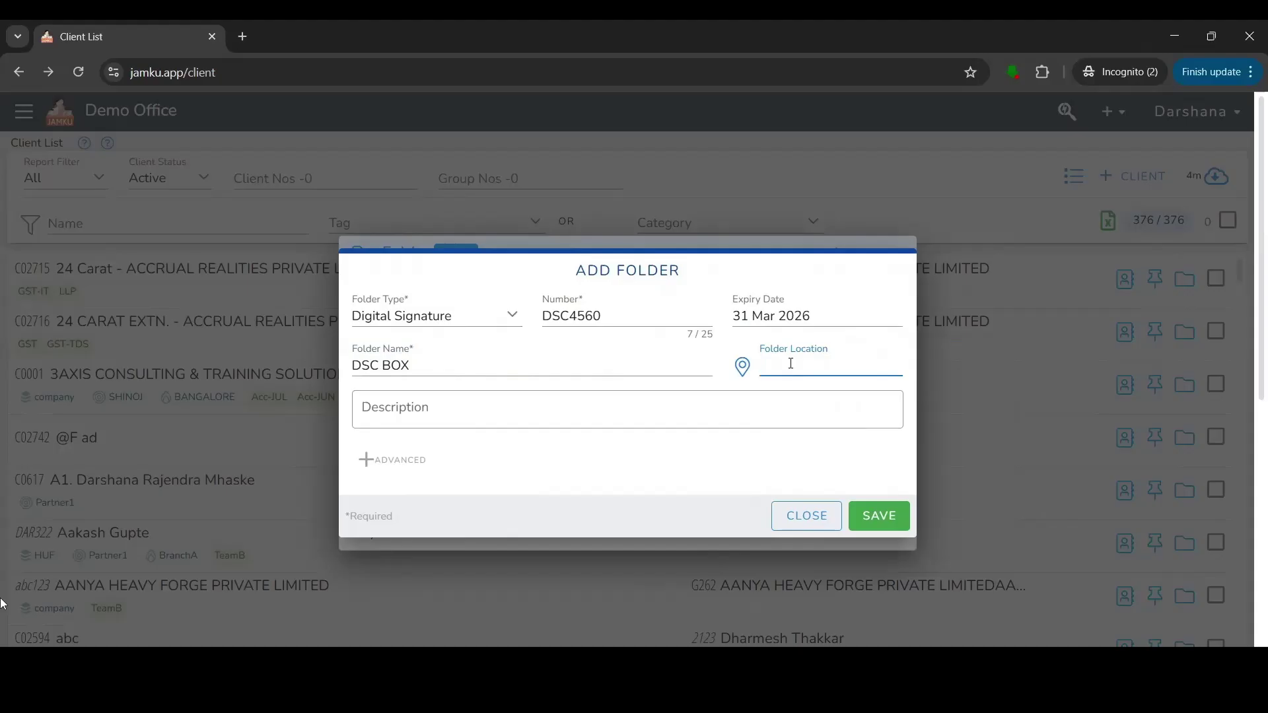
pyautogui.write('Client - nisha')
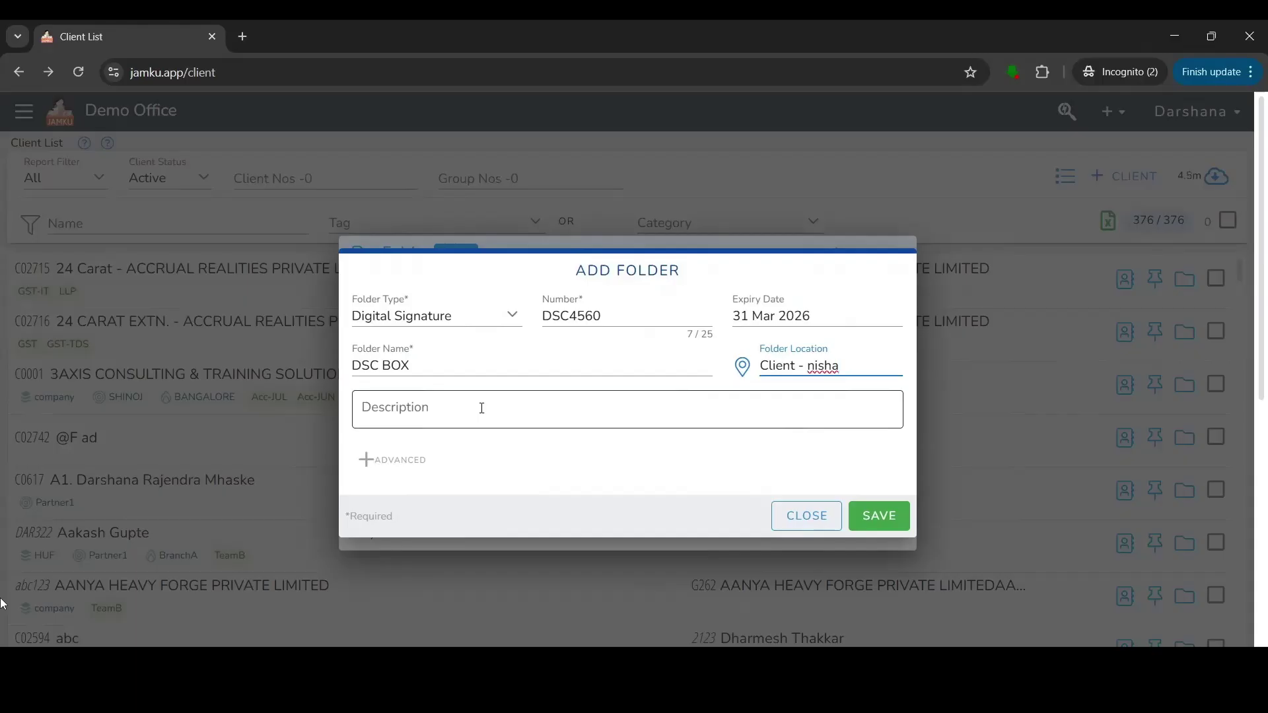
pyautogui.click(862, 527)
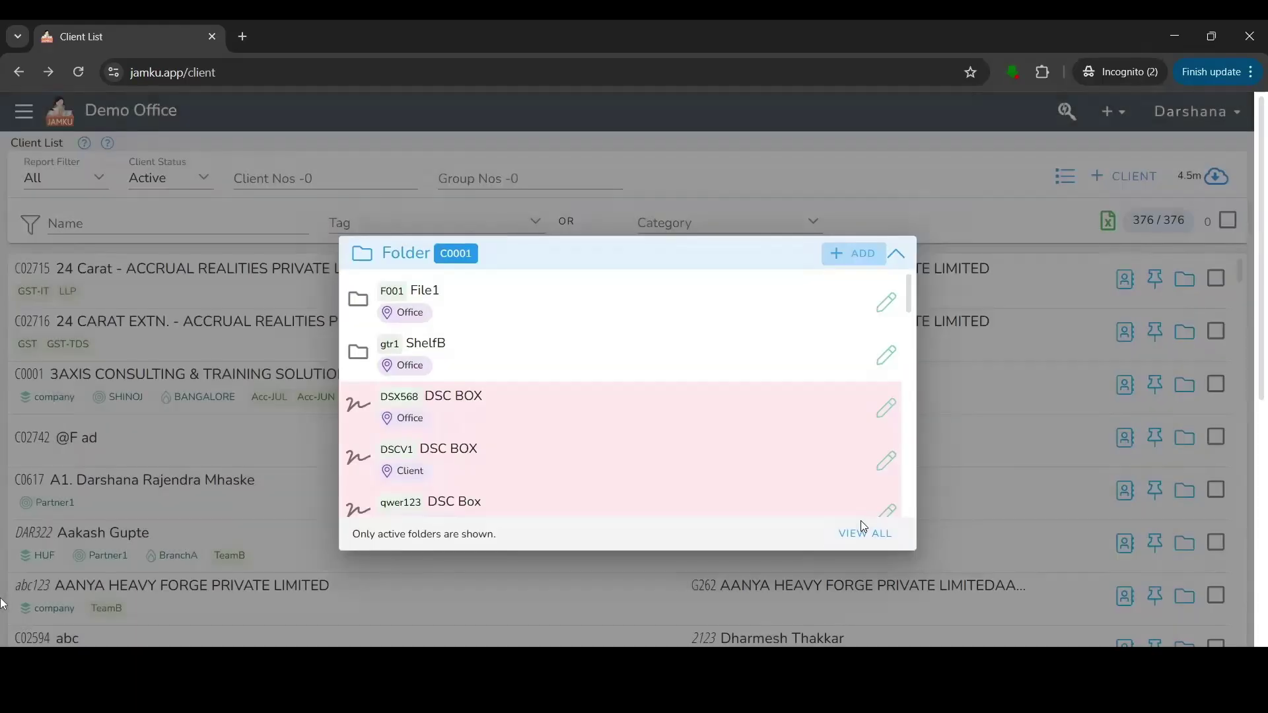
pyautogui.click(1068, 254)
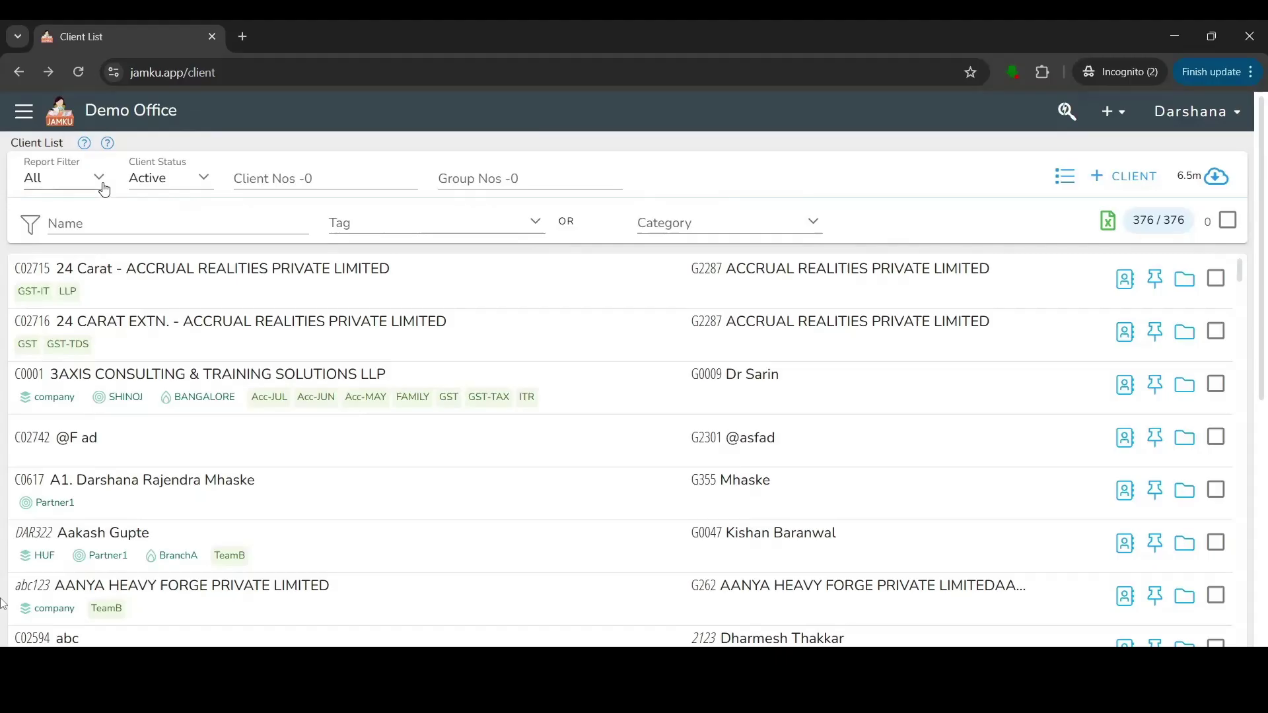
# Keep Report Filter on All and Client Status on Active, then try the Client Nos, Group Nos and Name filters.
pyautogui.click(99, 180)
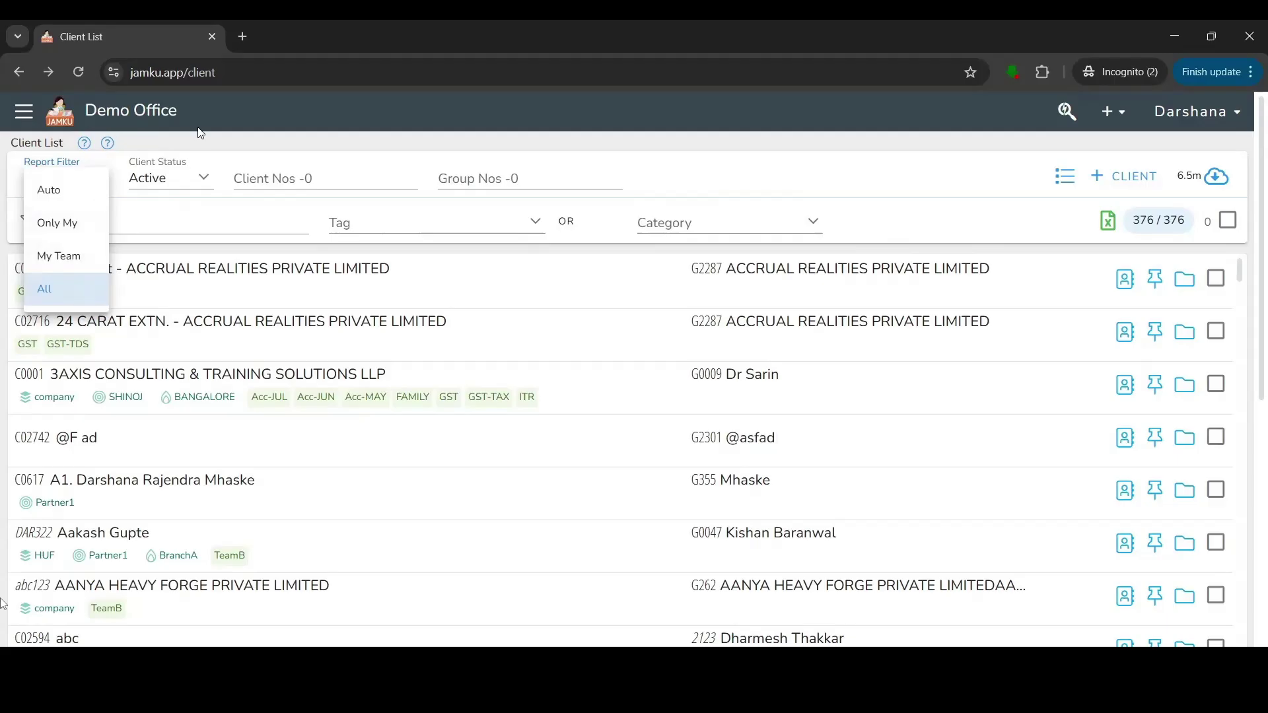
pyautogui.click(175, 173)
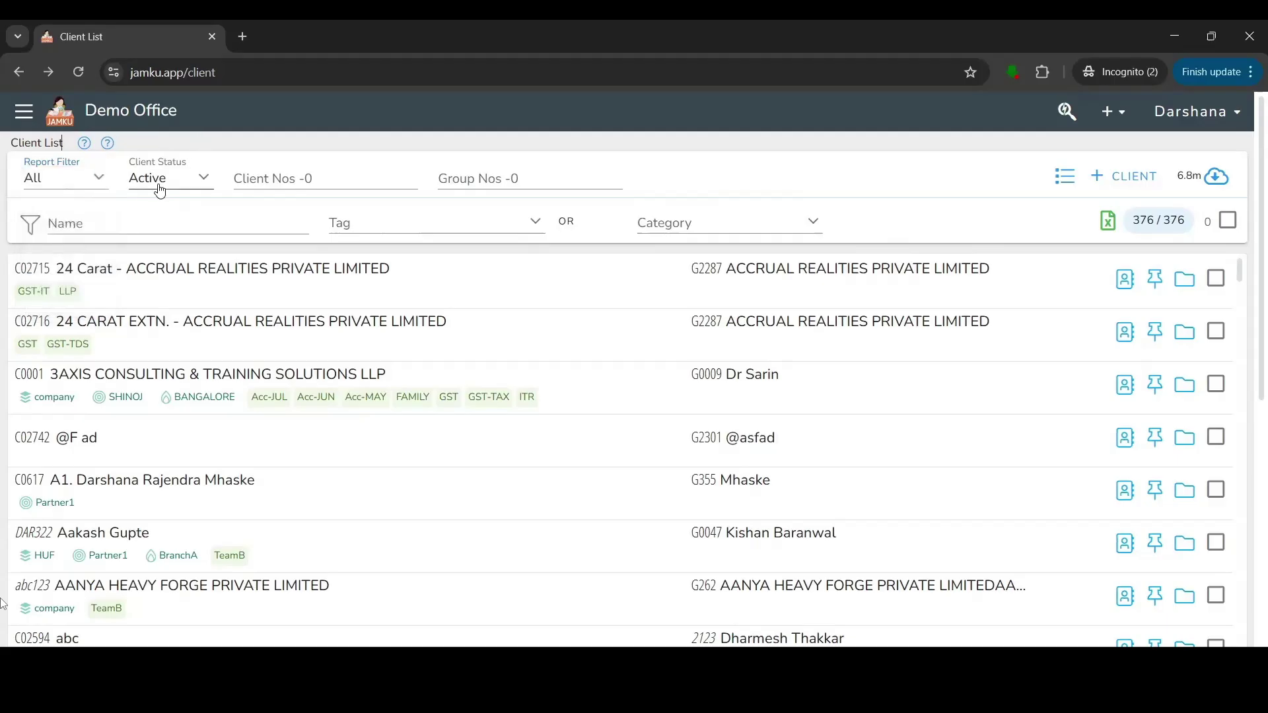
pyautogui.click(159, 189)
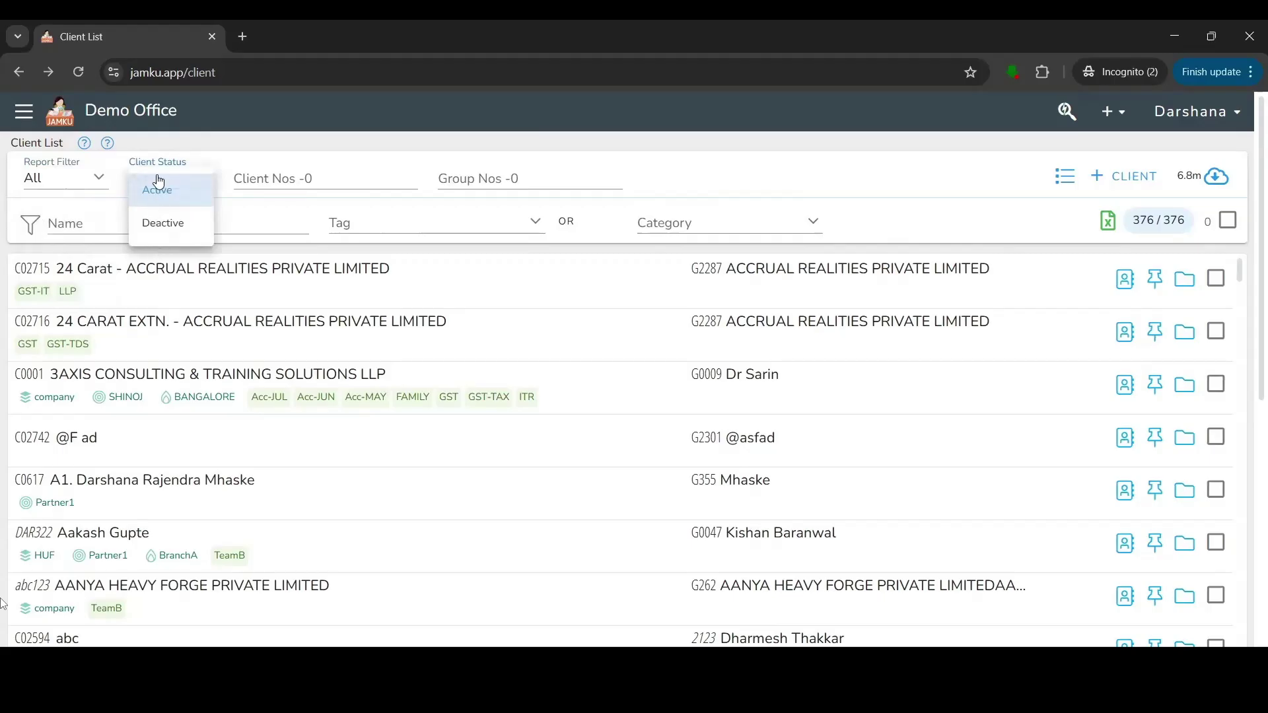
pyautogui.click(286, 173)
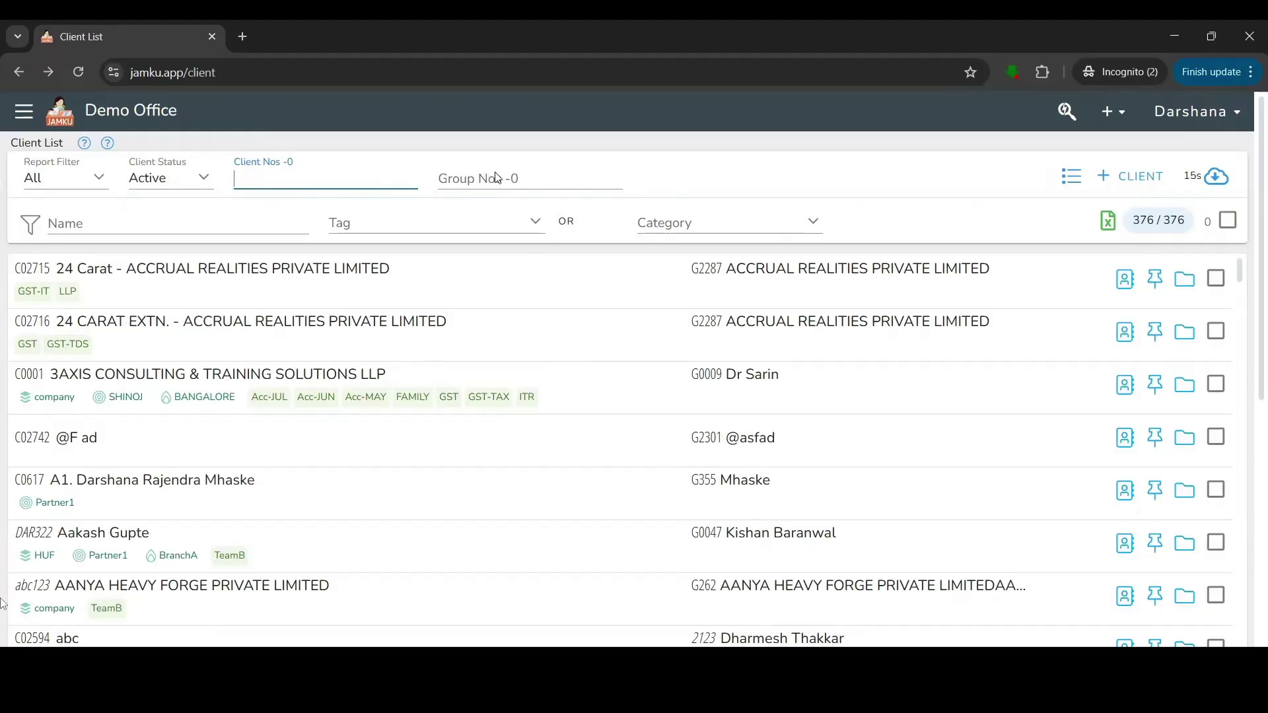
pyautogui.click(541, 183)
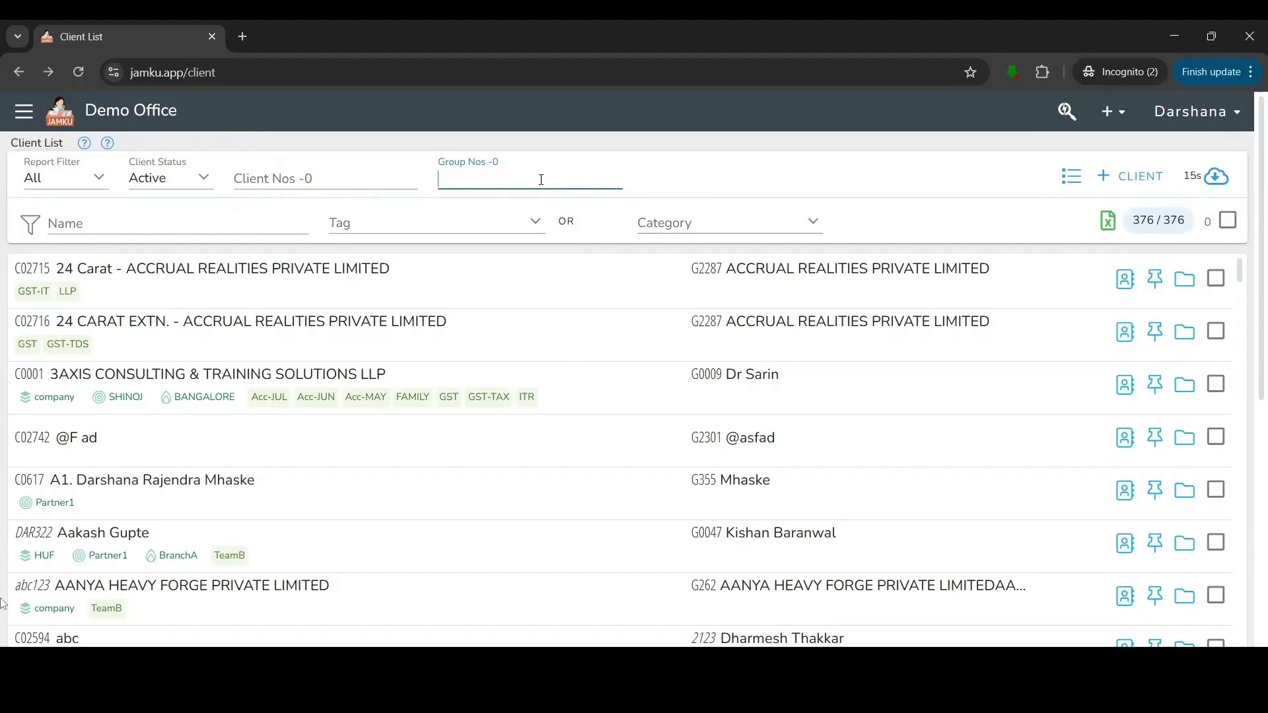
pyautogui.click(77, 231)
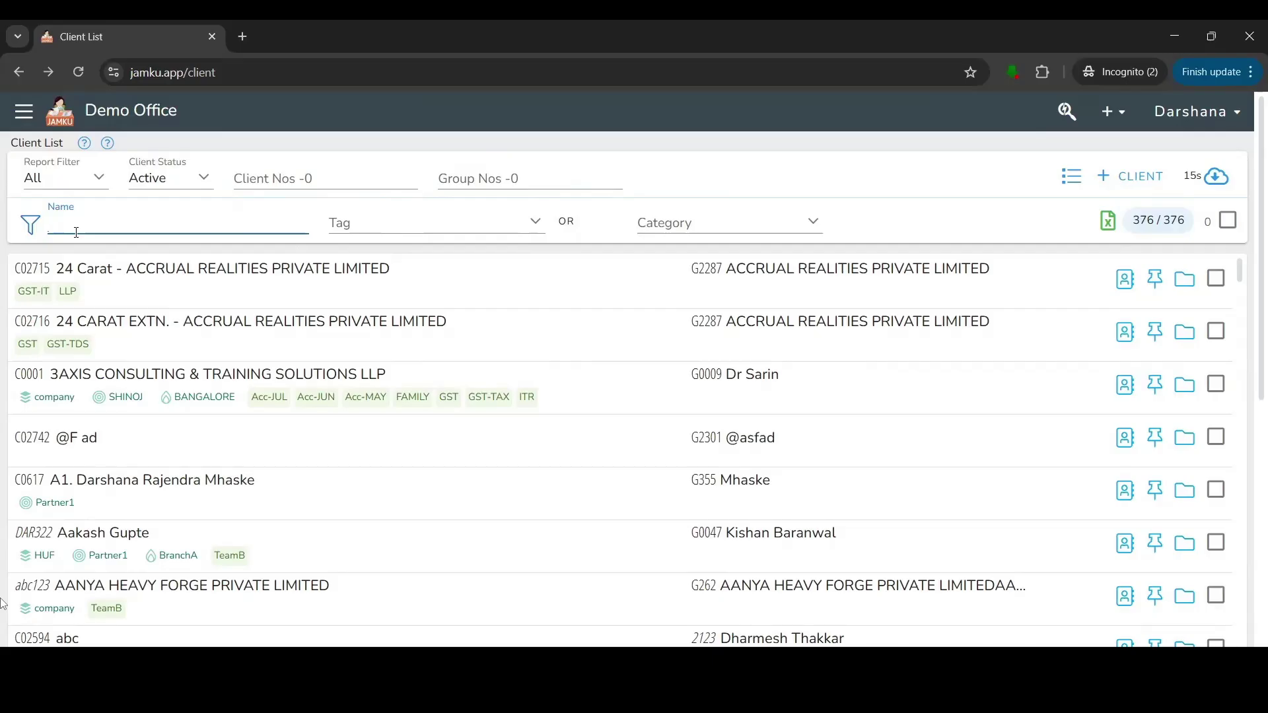
pyautogui.write('akash')
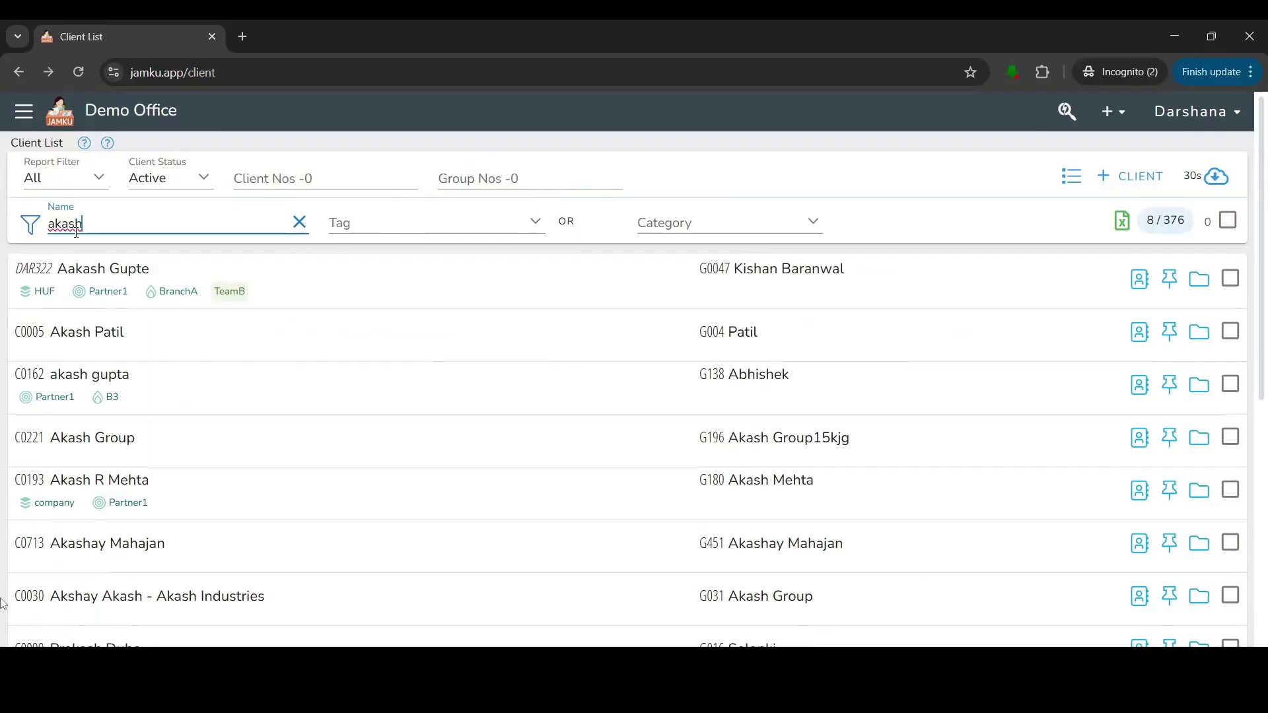
pyautogui.click(299, 223)
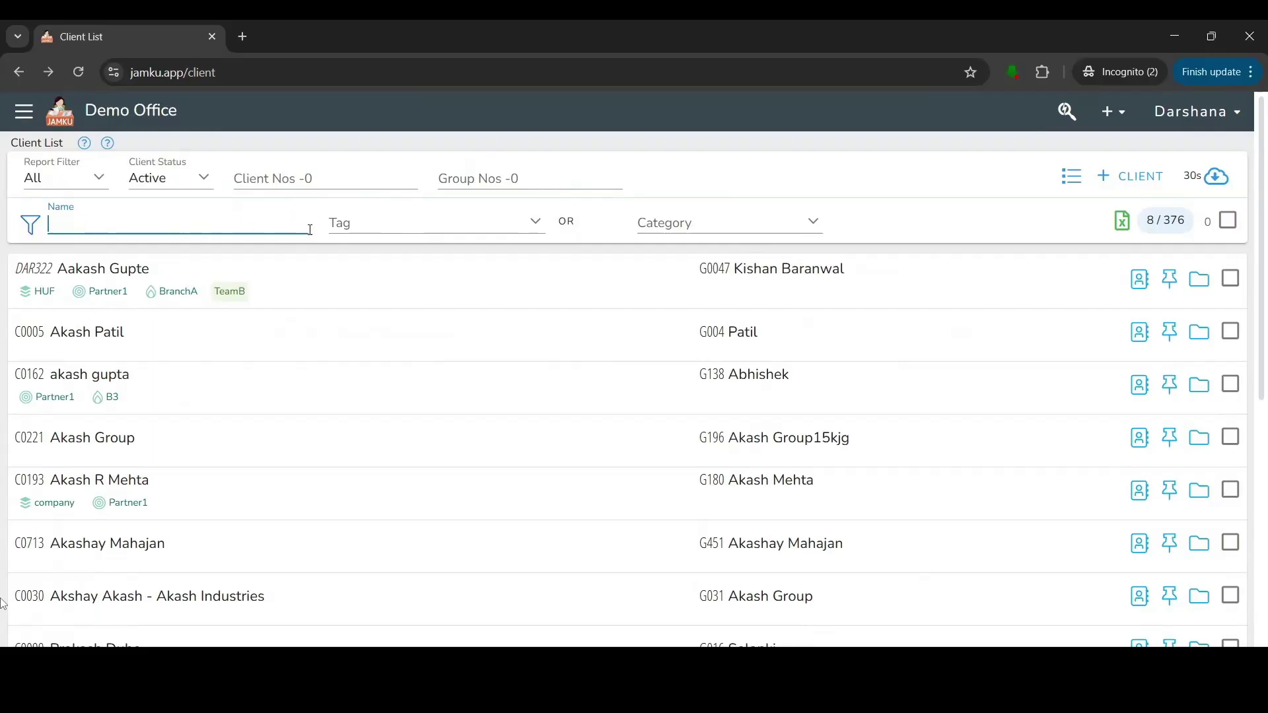
pyautogui.click(348, 224)
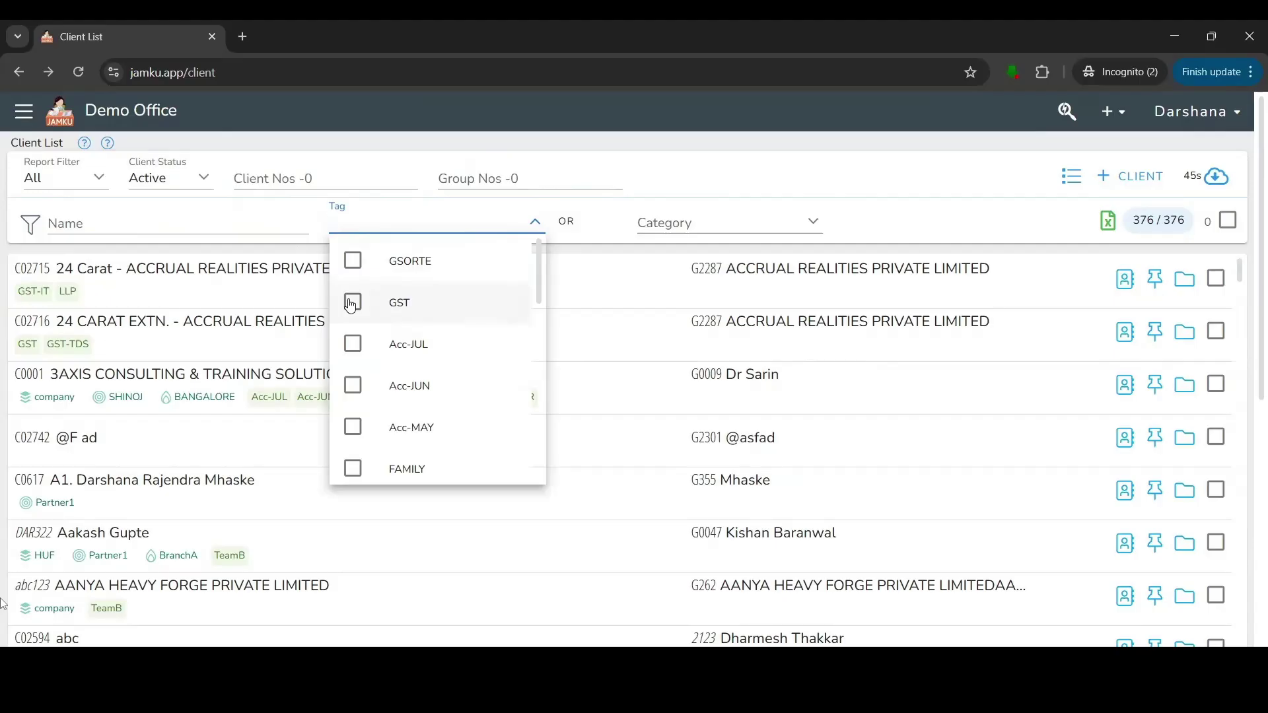
pyautogui.click(352, 304)
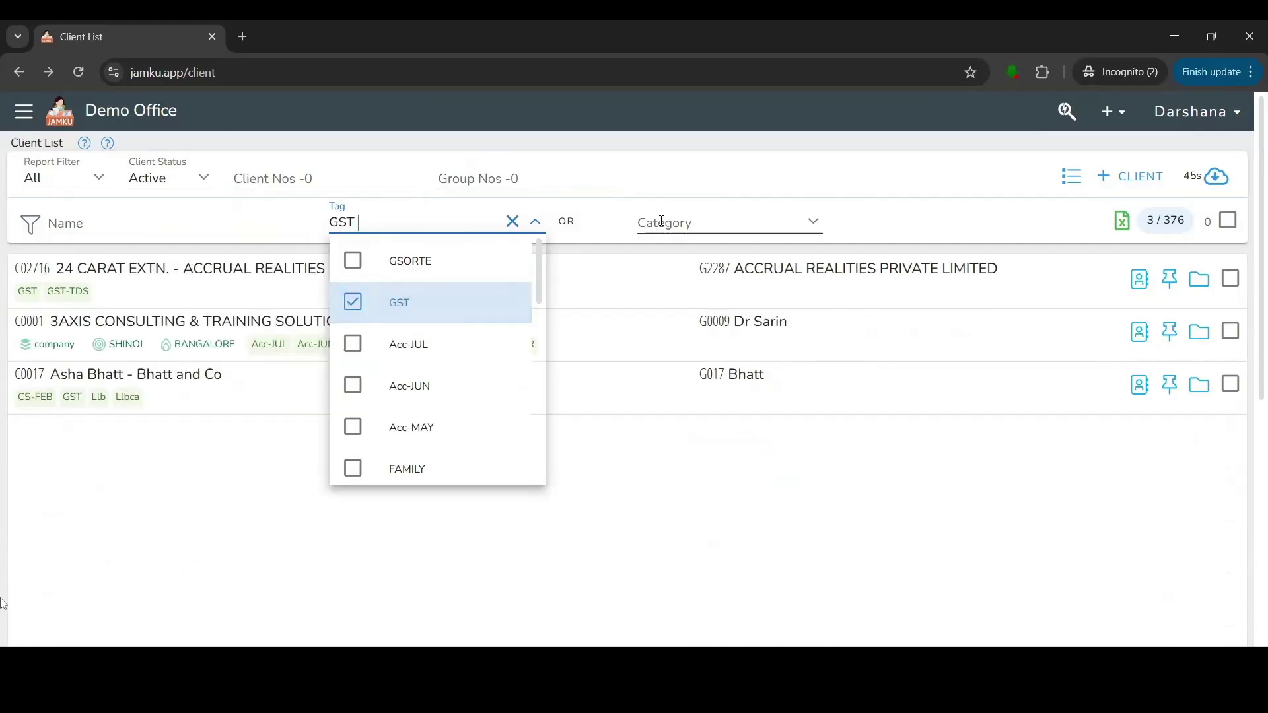
pyautogui.click(513, 222)
pyautogui.click(723, 218)
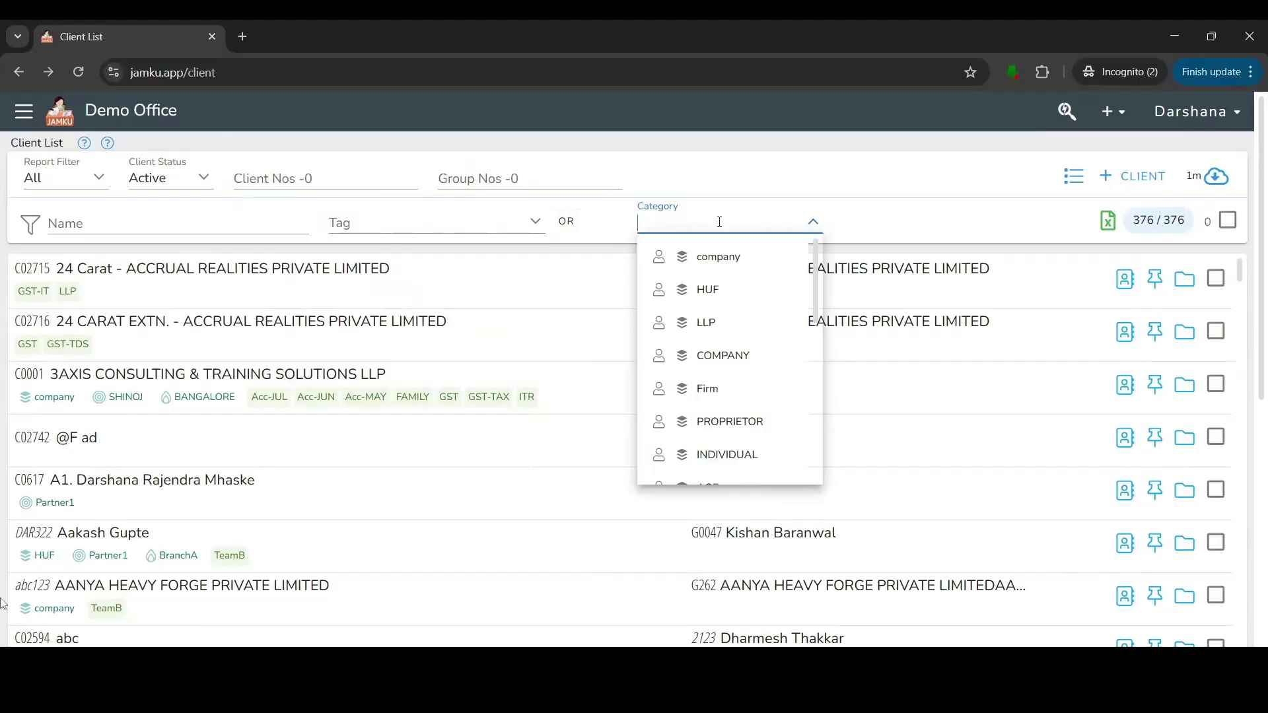
pyautogui.click(975, 222)
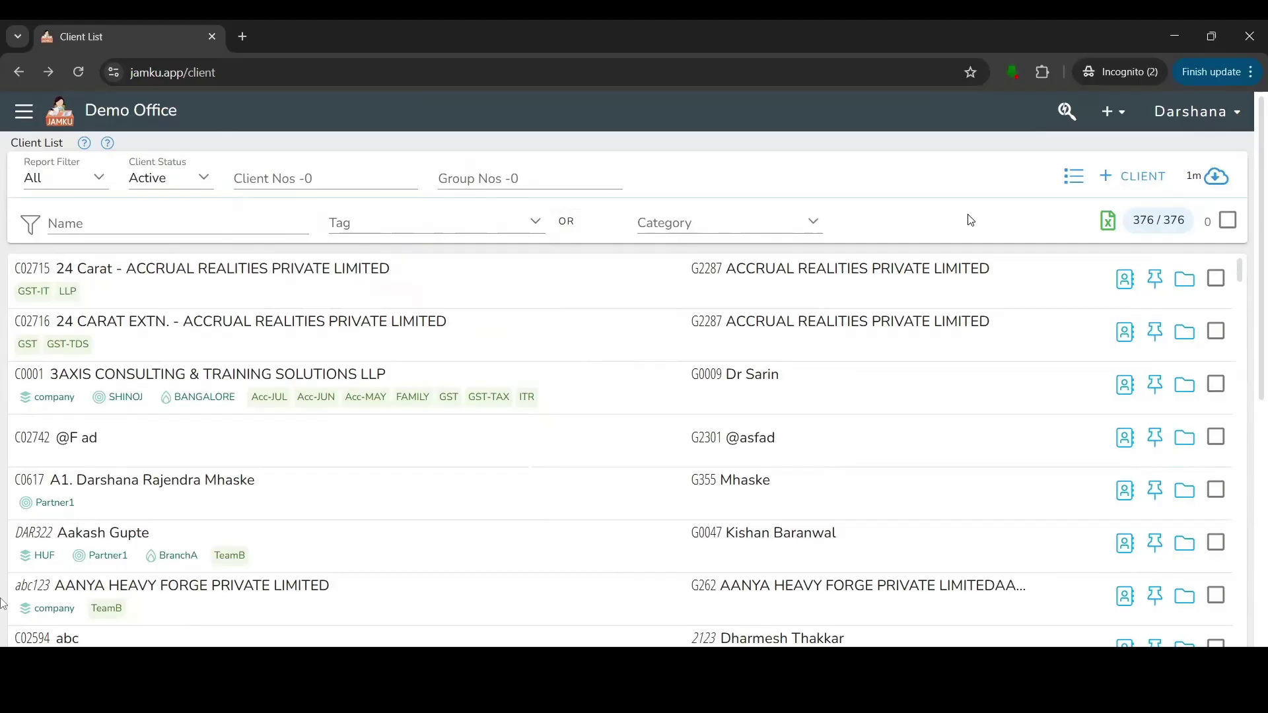
# Open the new-client form and enter the client's full name.
pyautogui.click(1150, 187)
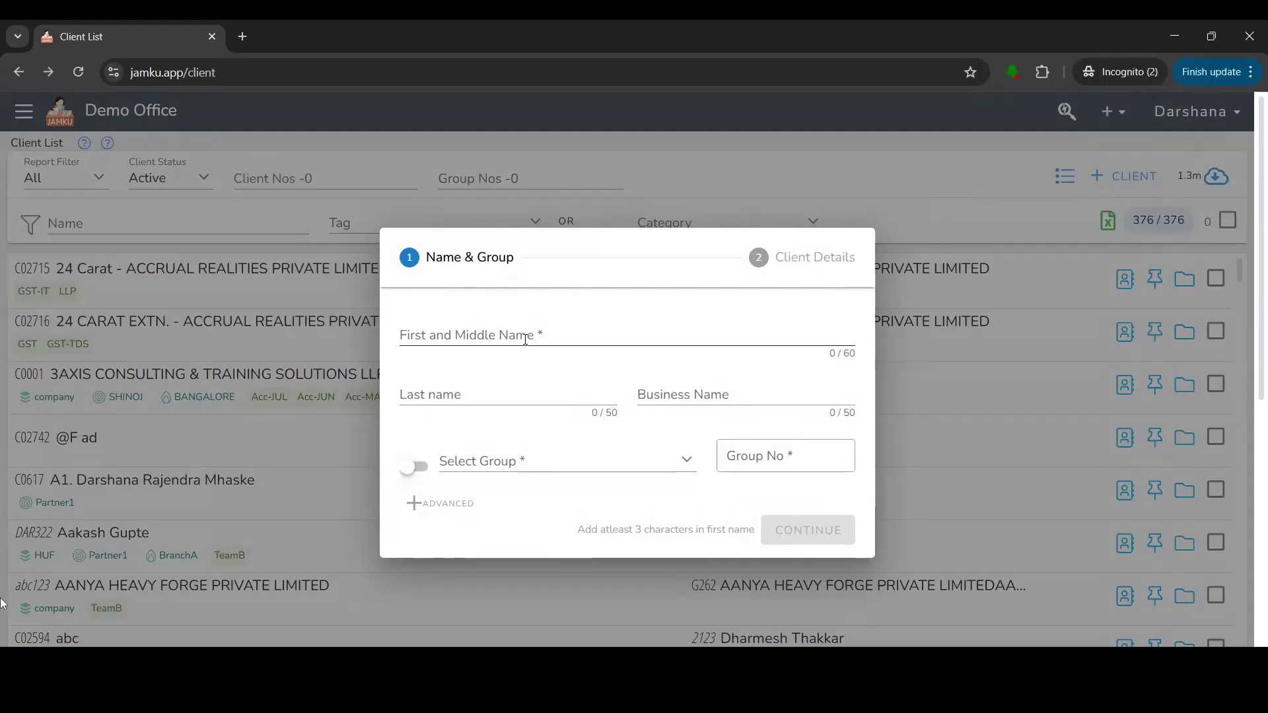
pyautogui.scroll(-8, 526, 339)
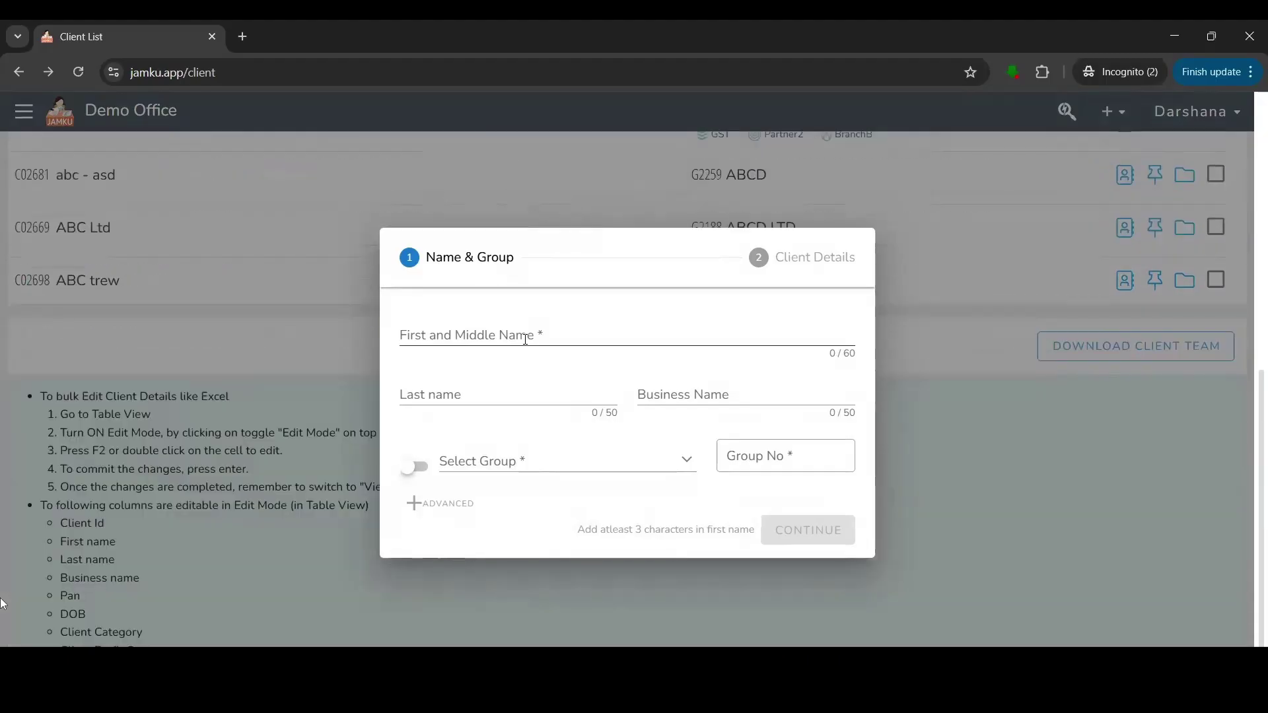
pyautogui.click(530, 342)
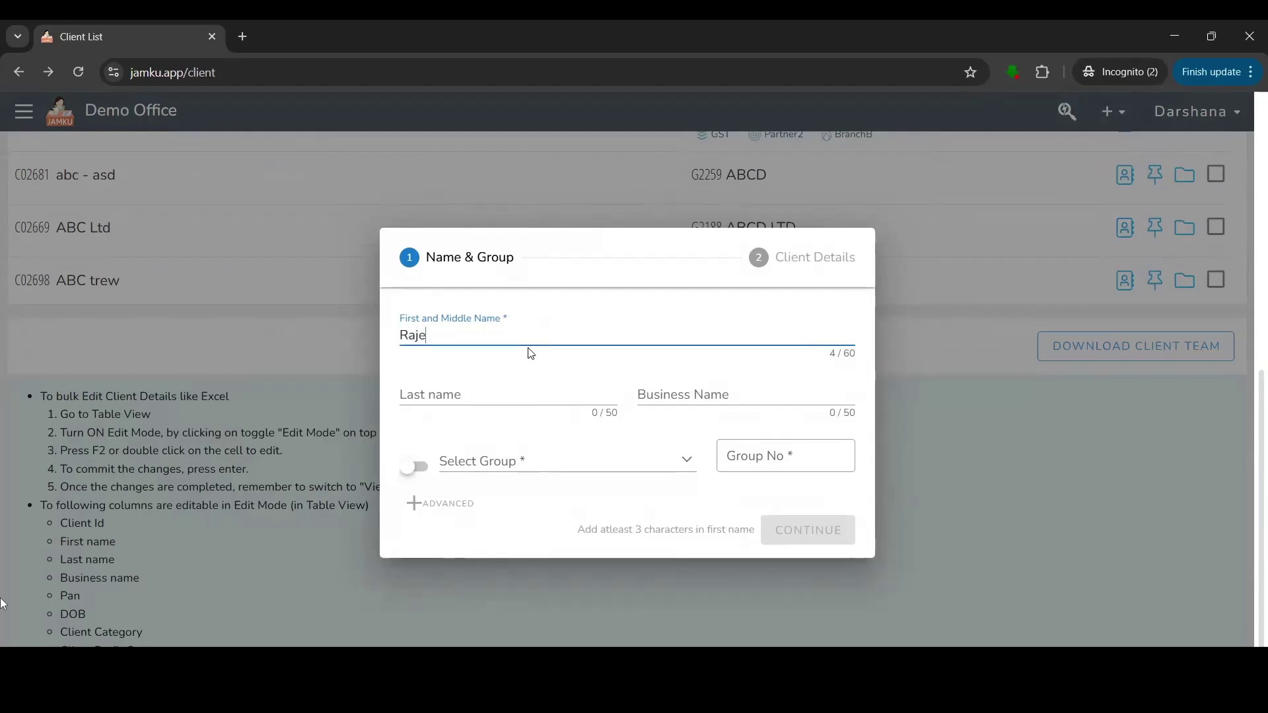
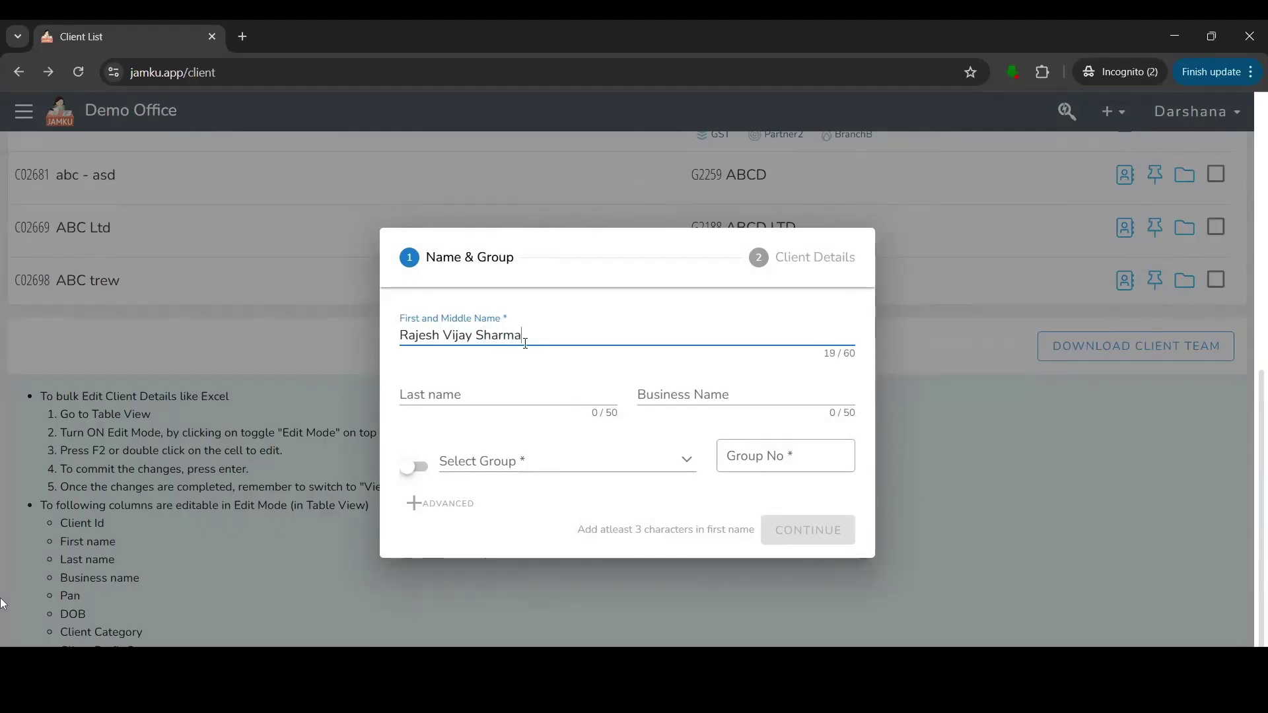
pyautogui.click(713, 393)
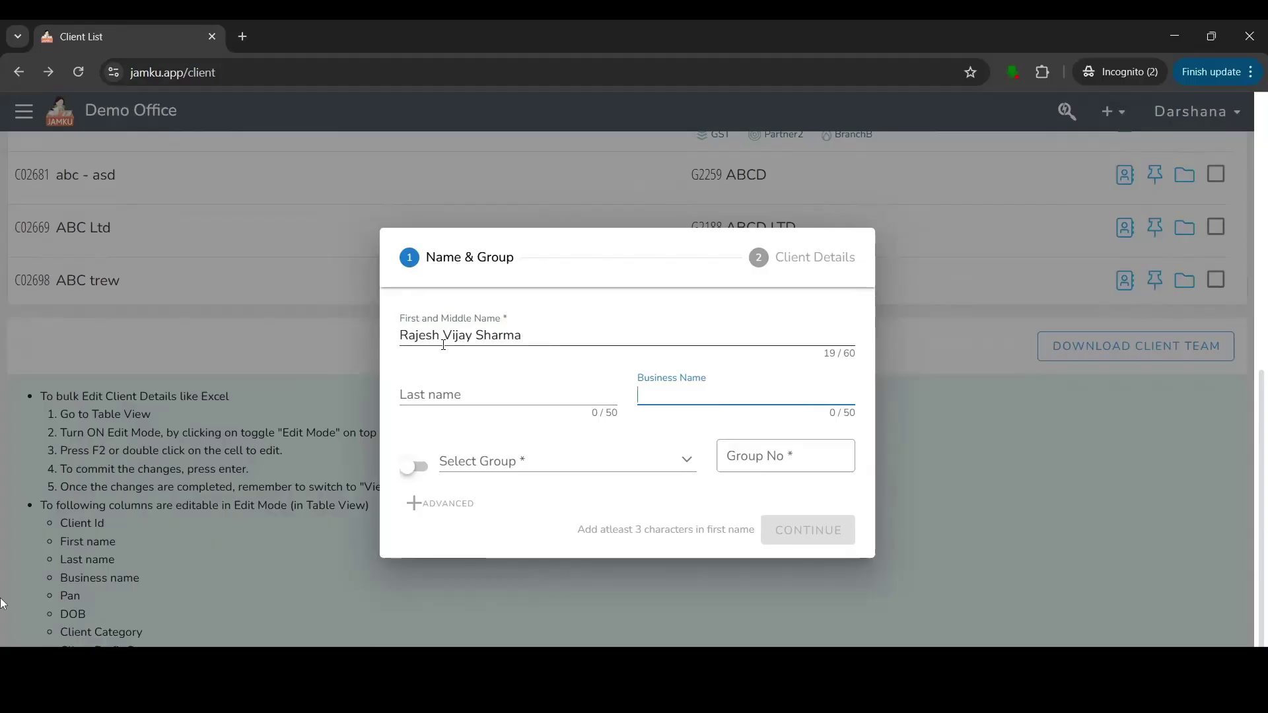
# Switch to creating a new group and paste the client's name as the group name.
pyautogui.click(546, 462)
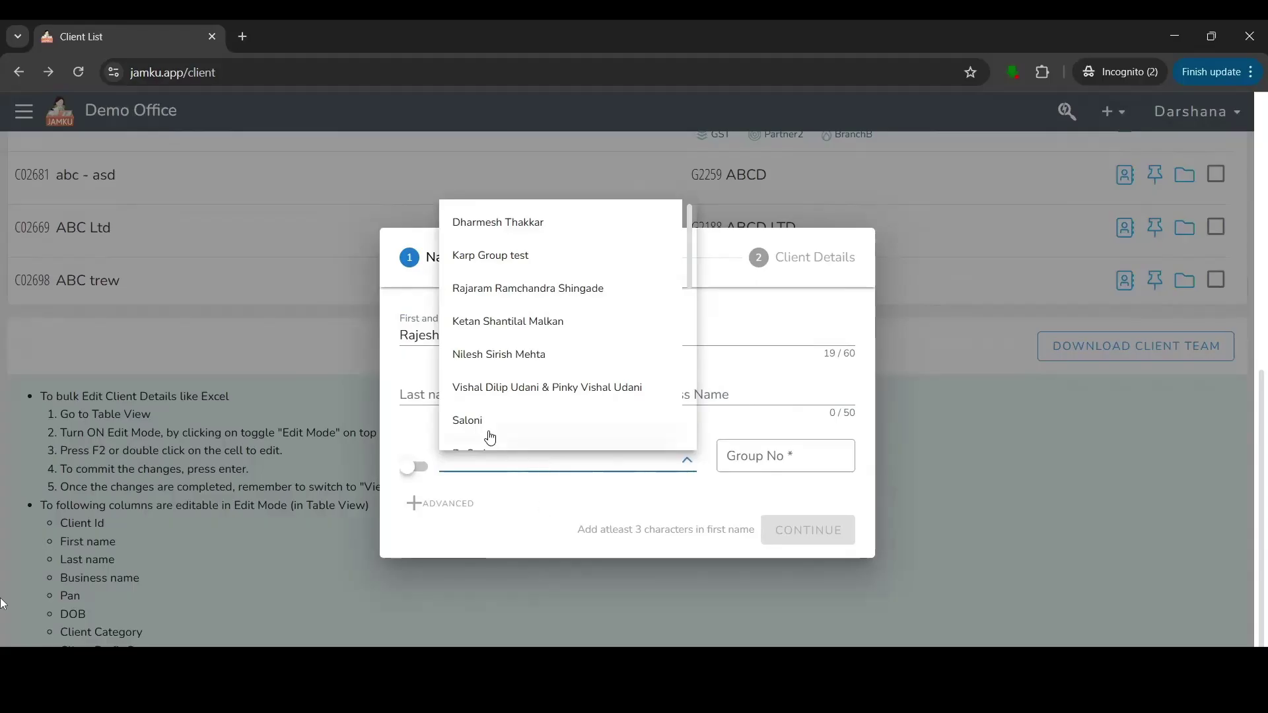
pyautogui.click(489, 500)
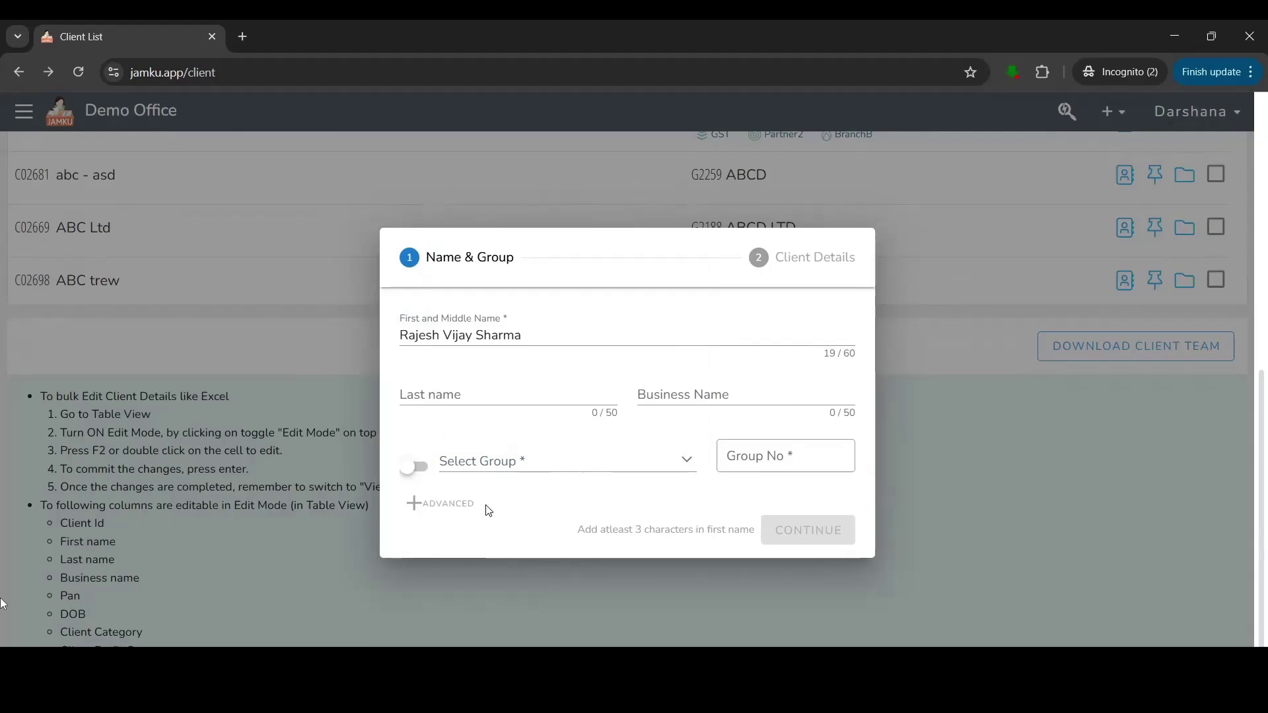
pyautogui.click(416, 469)
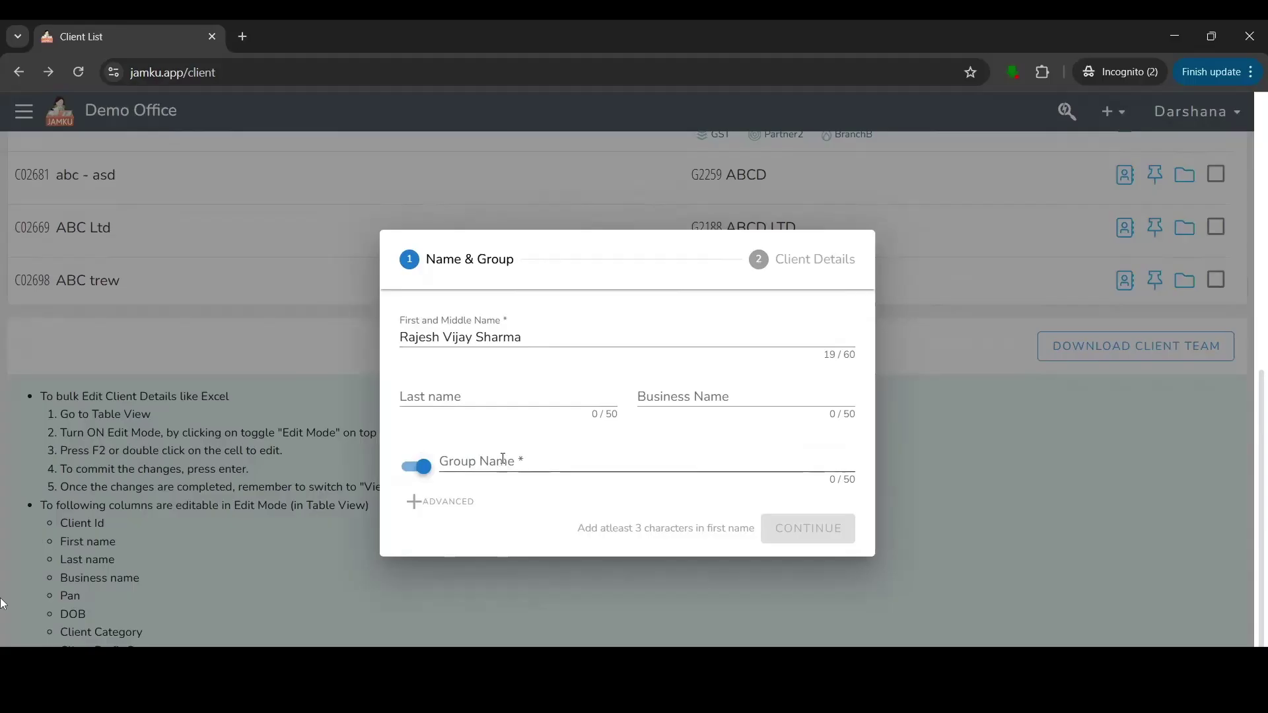
pyautogui.click(504, 459)
pyautogui.doubleClick(545, 339)
pyautogui.tripleClick(545, 338)
pyautogui.hotkey('ctrl', 'c')
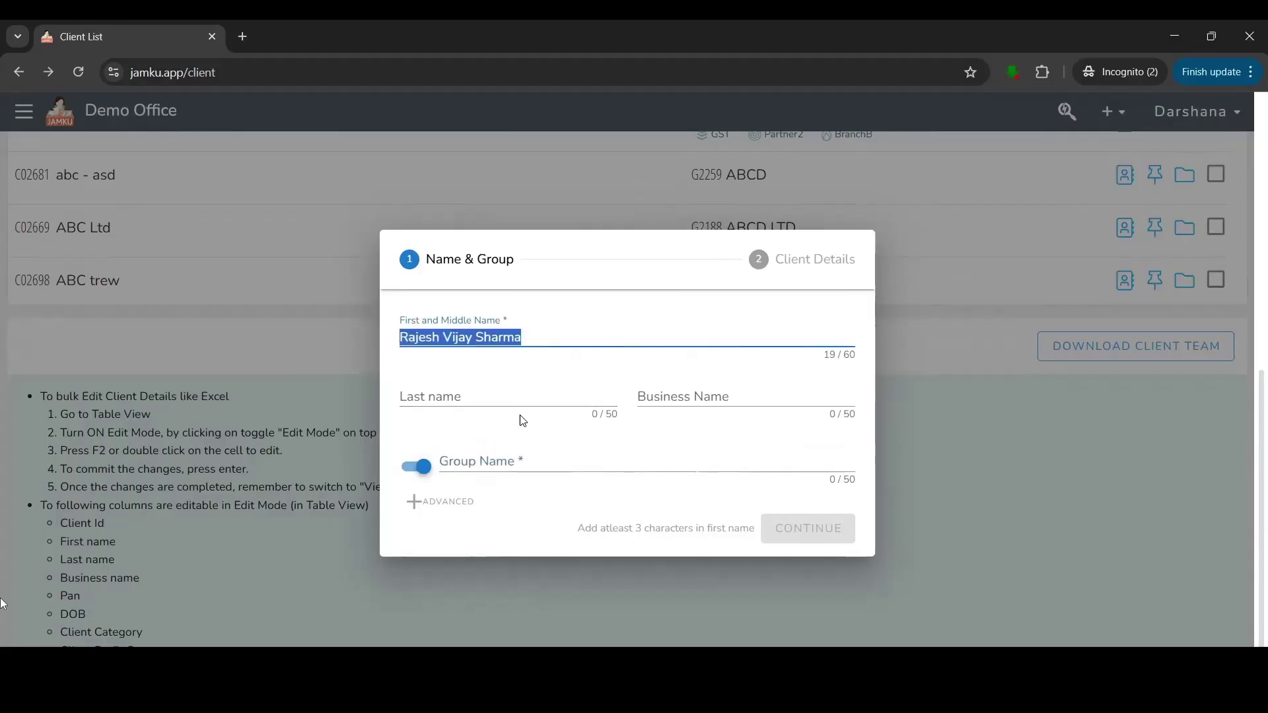
pyautogui.click(511, 463)
pyautogui.hotkey('ctrl', 'v')
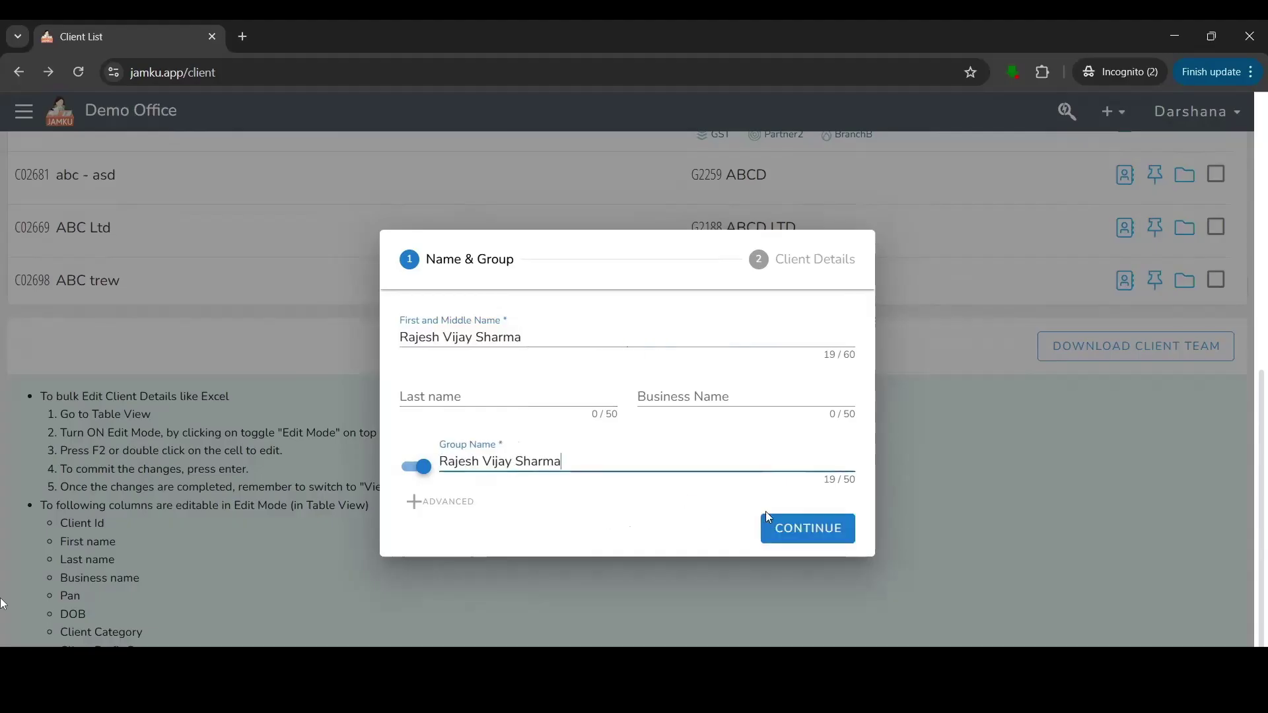
# On the Client Details step, choose category AOP and create the client.
pyautogui.click(787, 539)
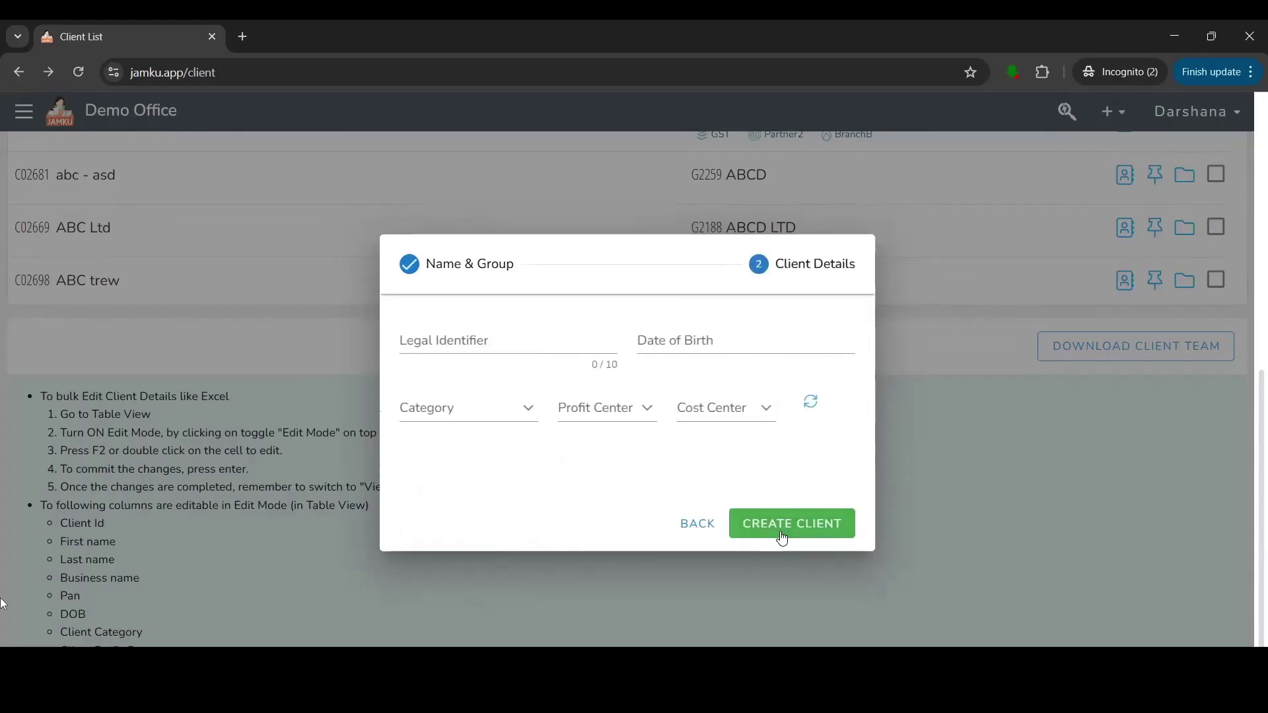
pyautogui.click(457, 342)
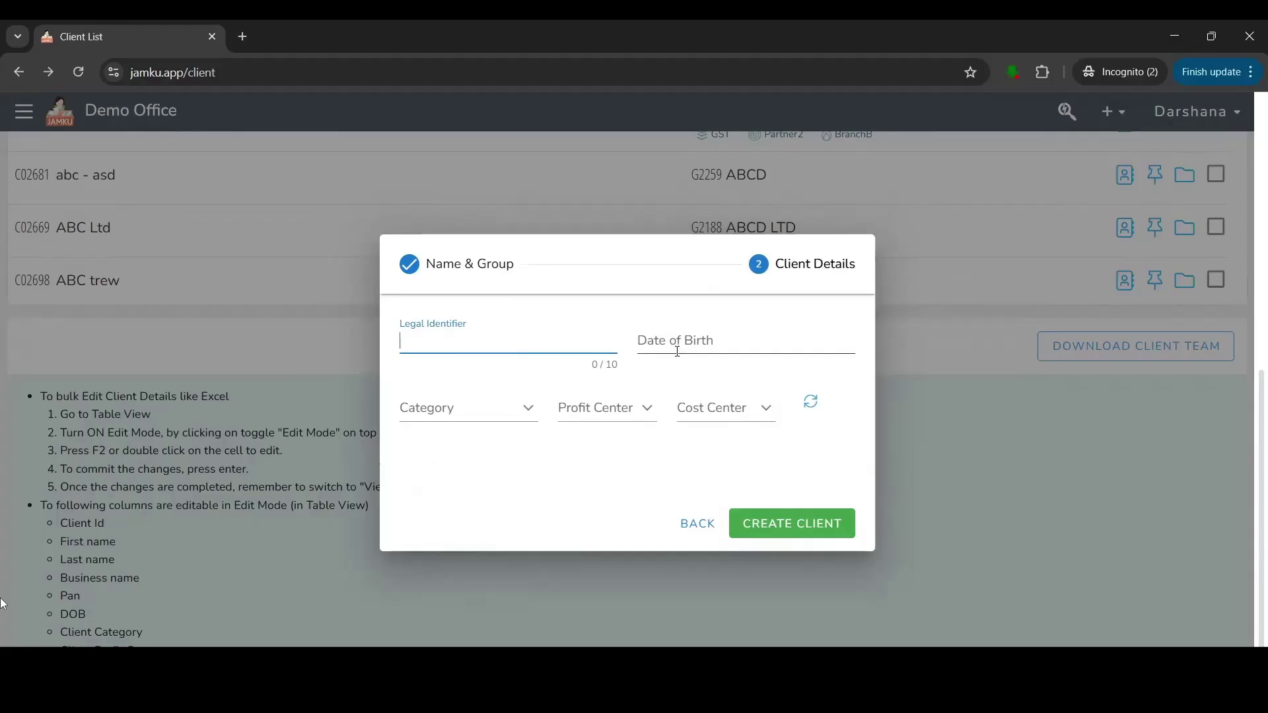
pyautogui.click(483, 413)
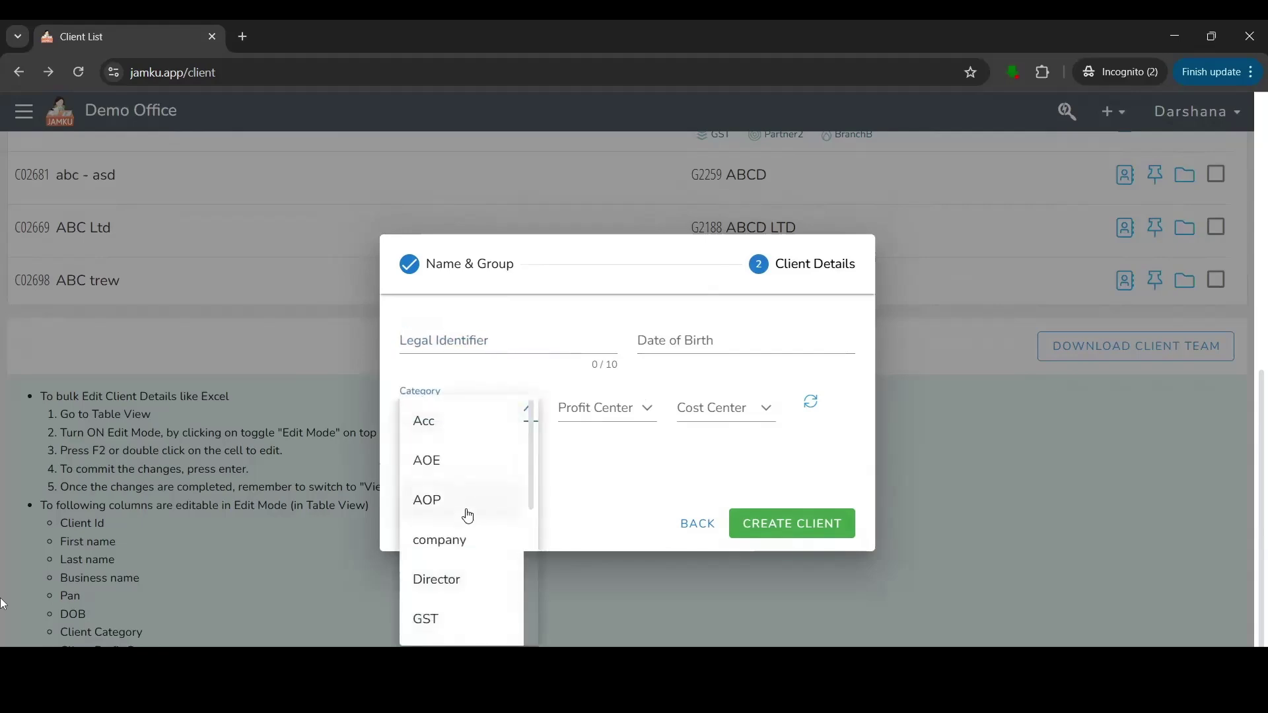
pyautogui.click(470, 508)
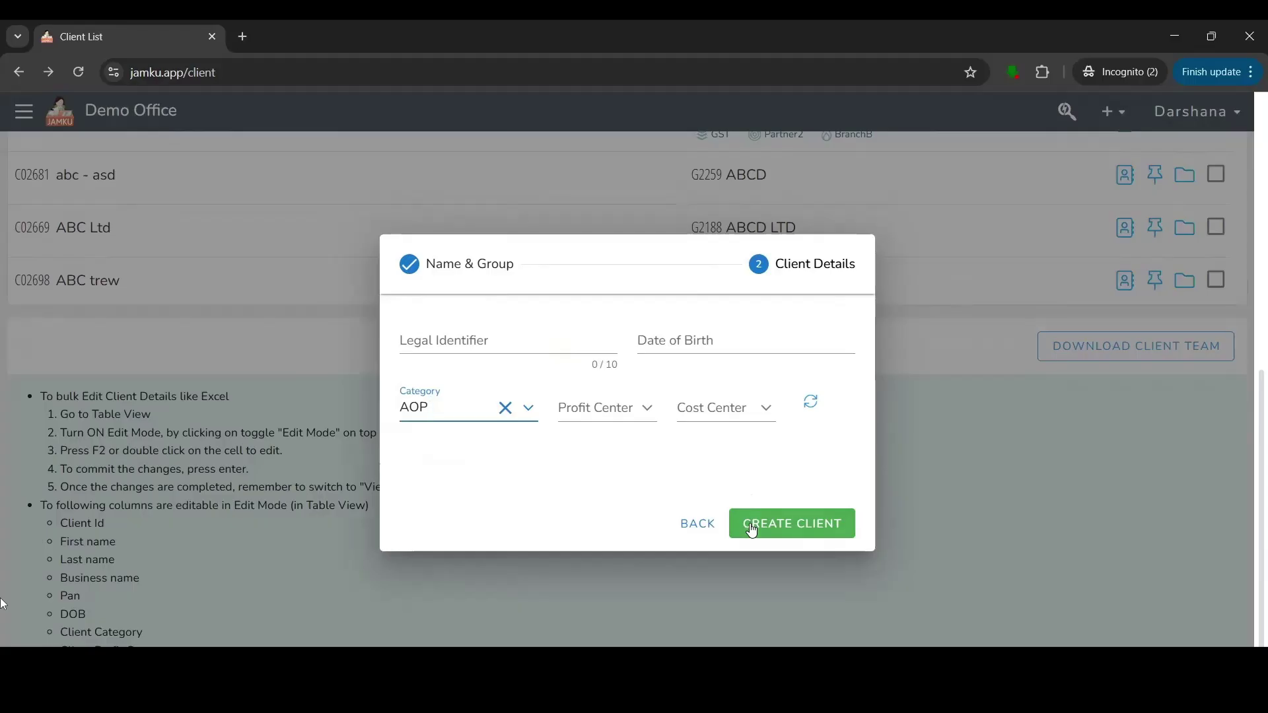
pyautogui.click(752, 531)
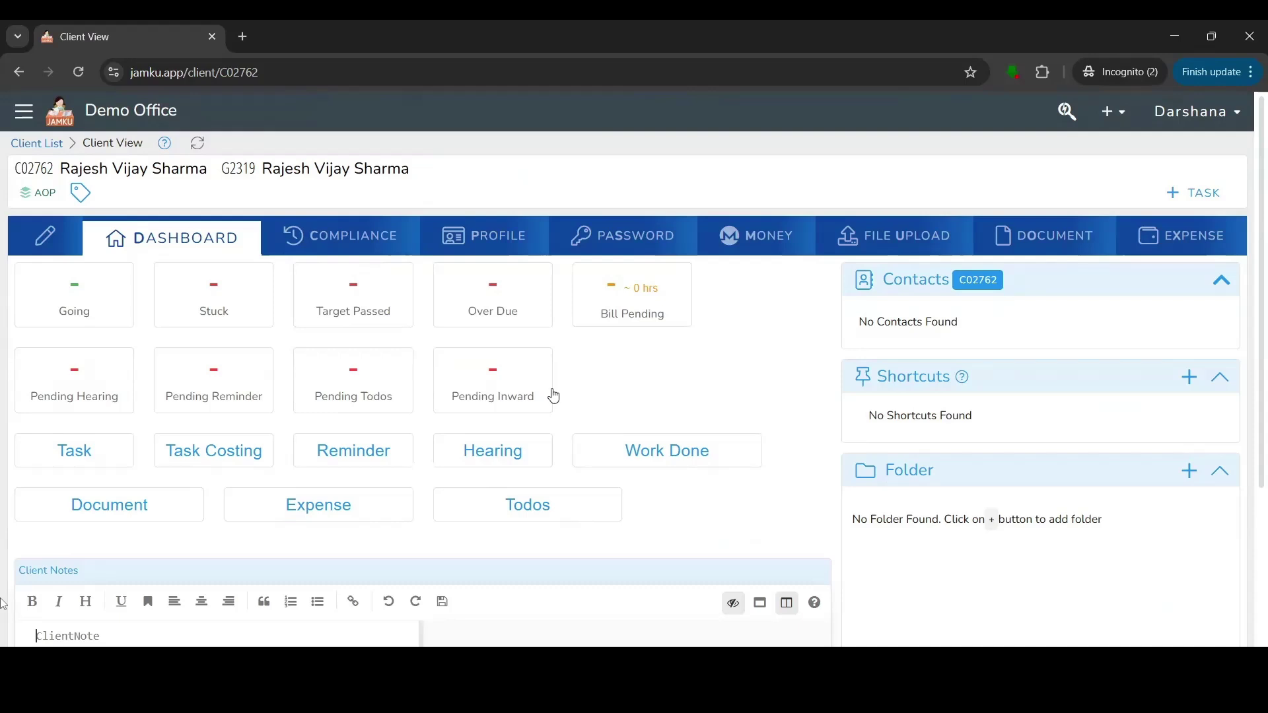
# Open the COMPLIANCE tab on the new client's Client View page.
pyautogui.click(338, 257)
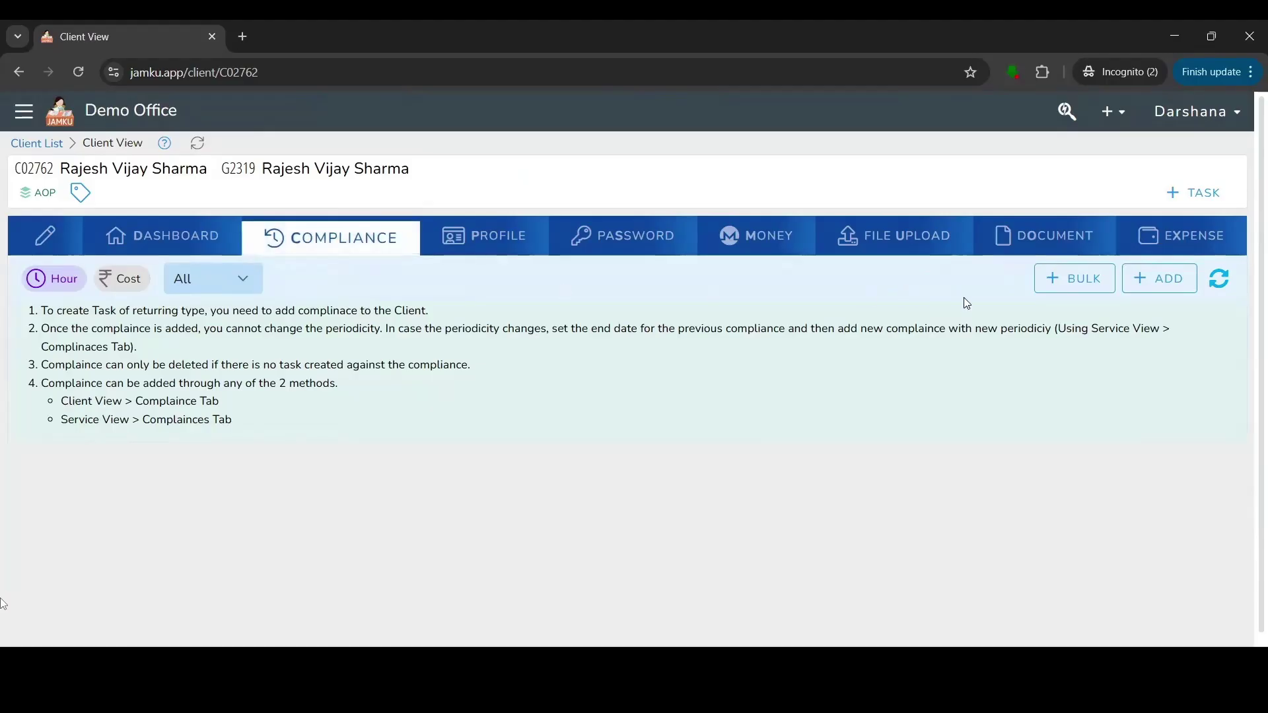
# Bulk-add Accounting with Monthly periodicity to the client's compliances, then go to the Profile tab.
pyautogui.click(1044, 283)
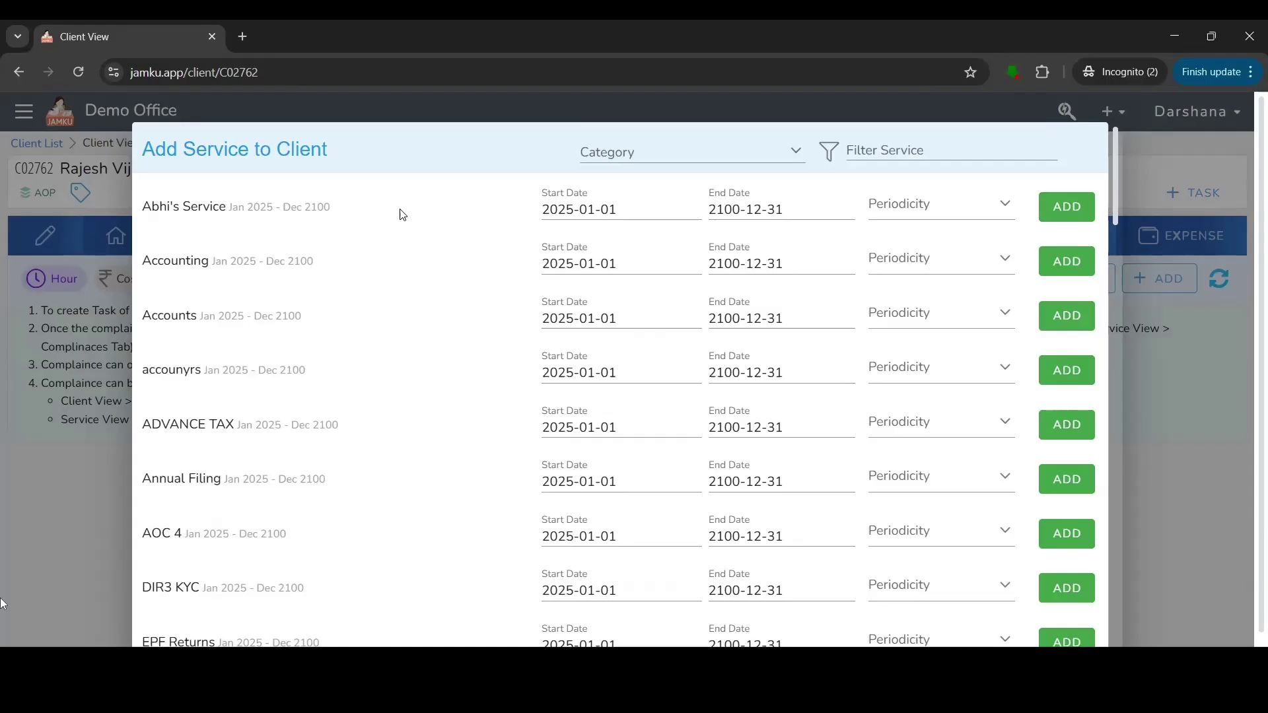
pyautogui.moveTo(147, 262); pyautogui.dragTo(206, 272)
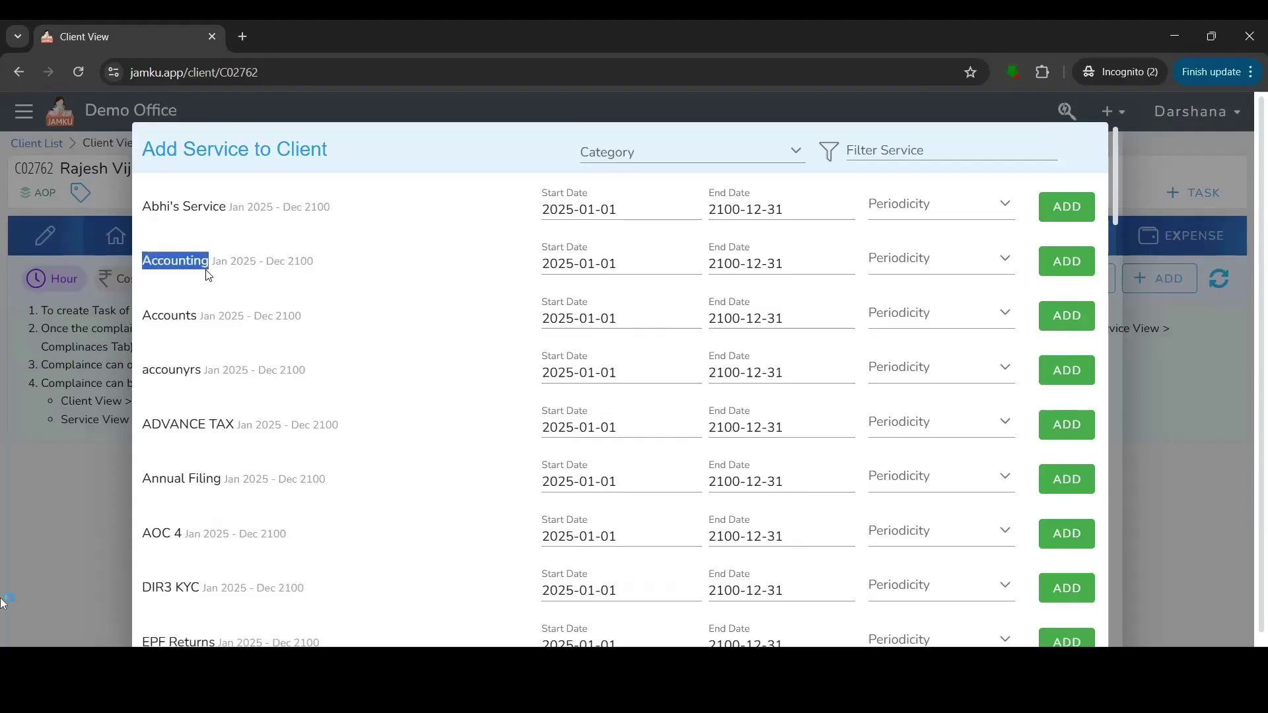
pyautogui.click(920, 271)
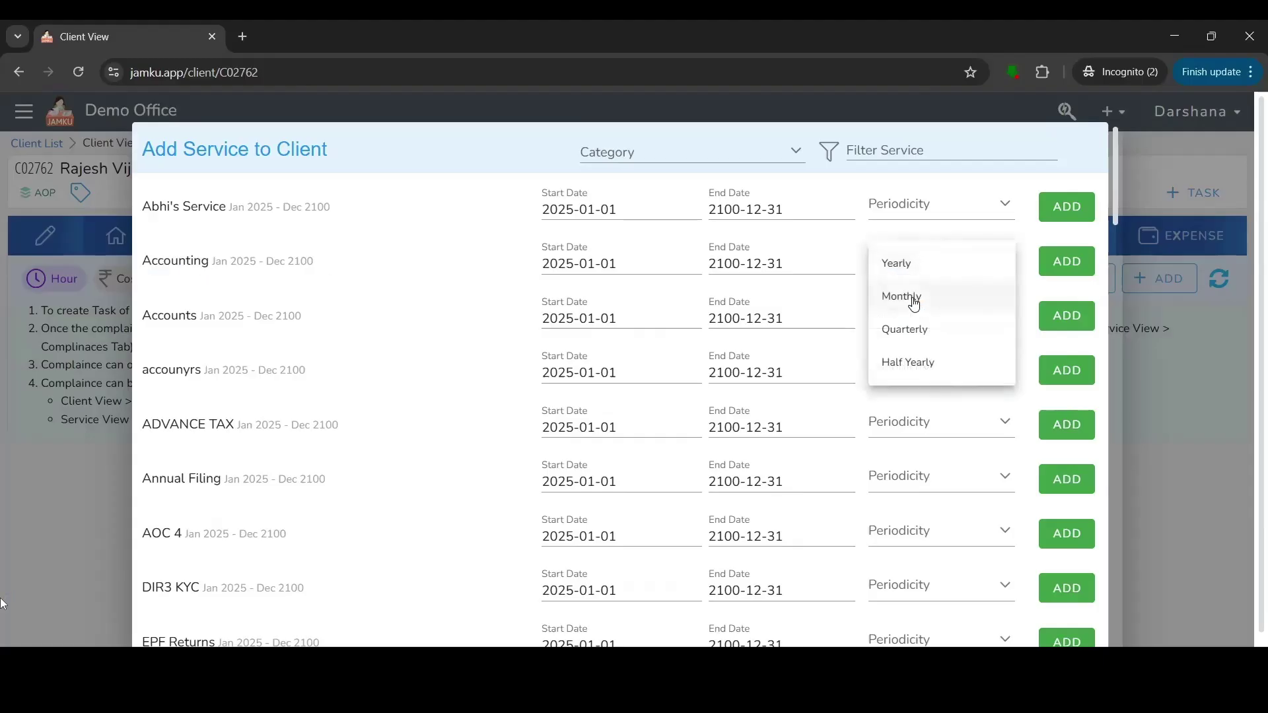
pyautogui.click(915, 302)
pyautogui.click(1074, 262)
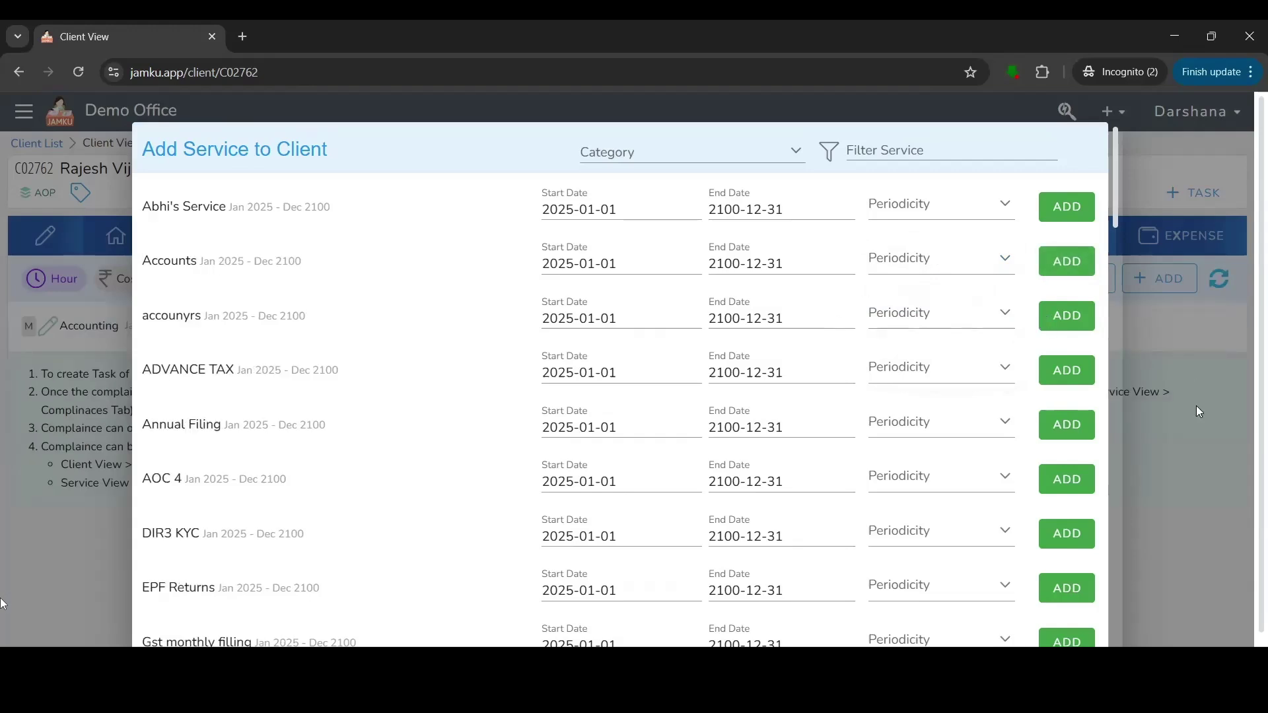
pyautogui.click(1005, 360)
pyautogui.click(1198, 156)
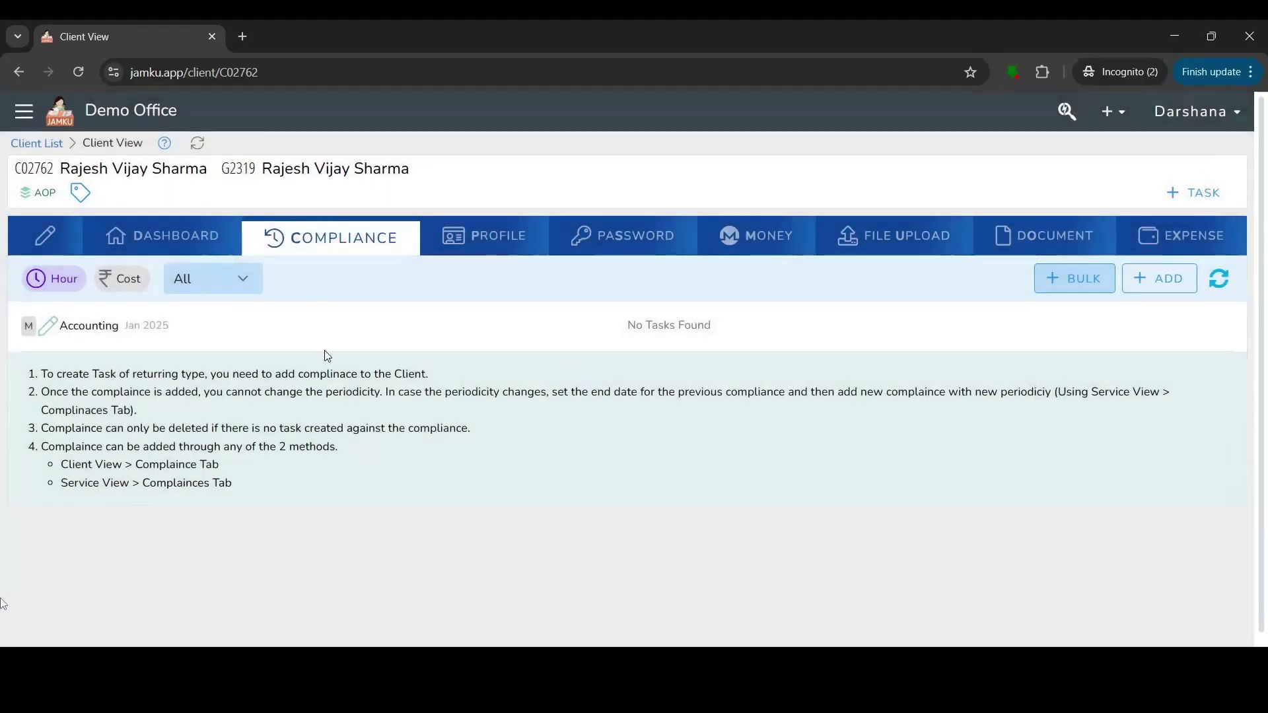
pyautogui.click(524, 237)
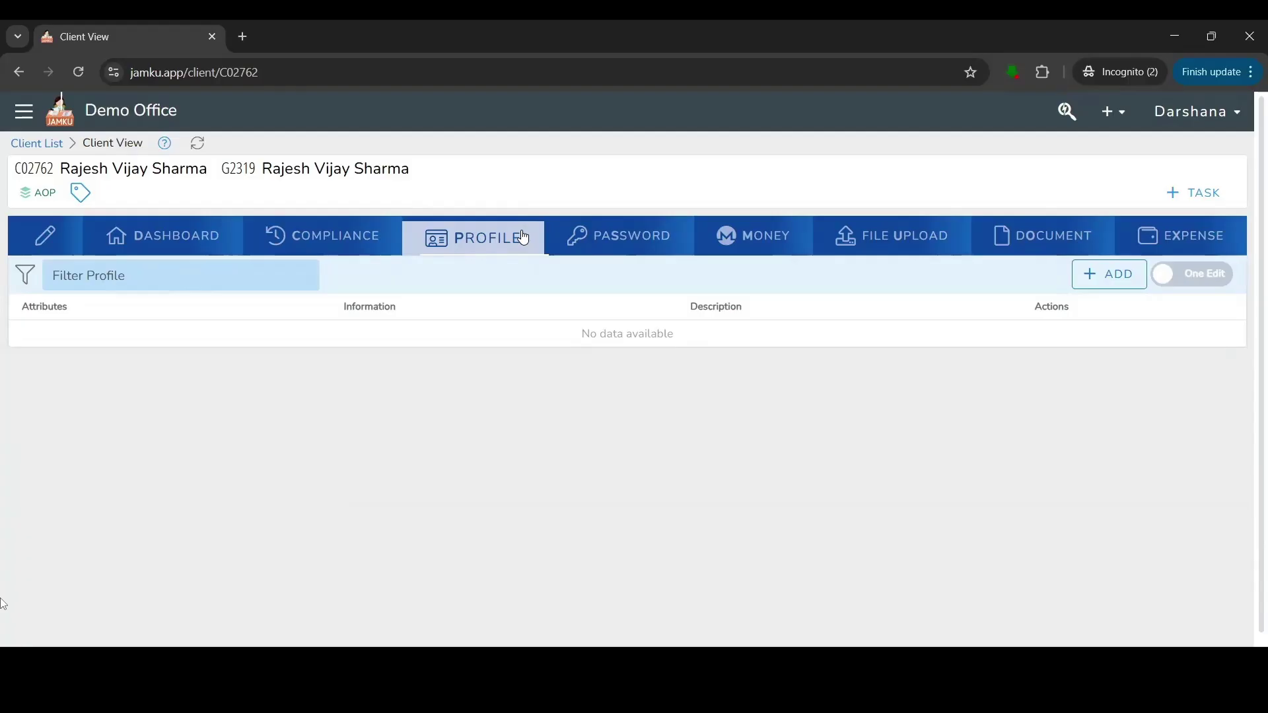
# Start a new profile entry with + ADD on the client's Profile tab.
pyautogui.click(1083, 285)
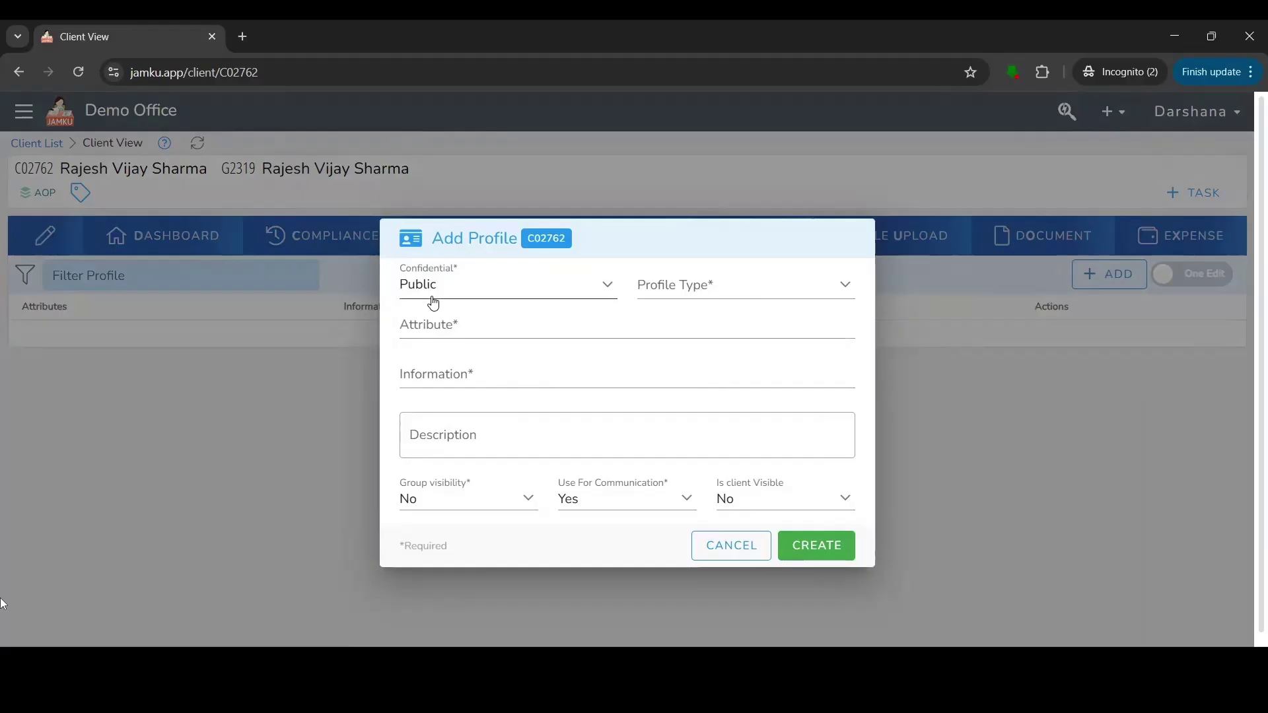
# Create a public Mobile profile entry with the contact's name and phone number.
pyautogui.click(680, 285)
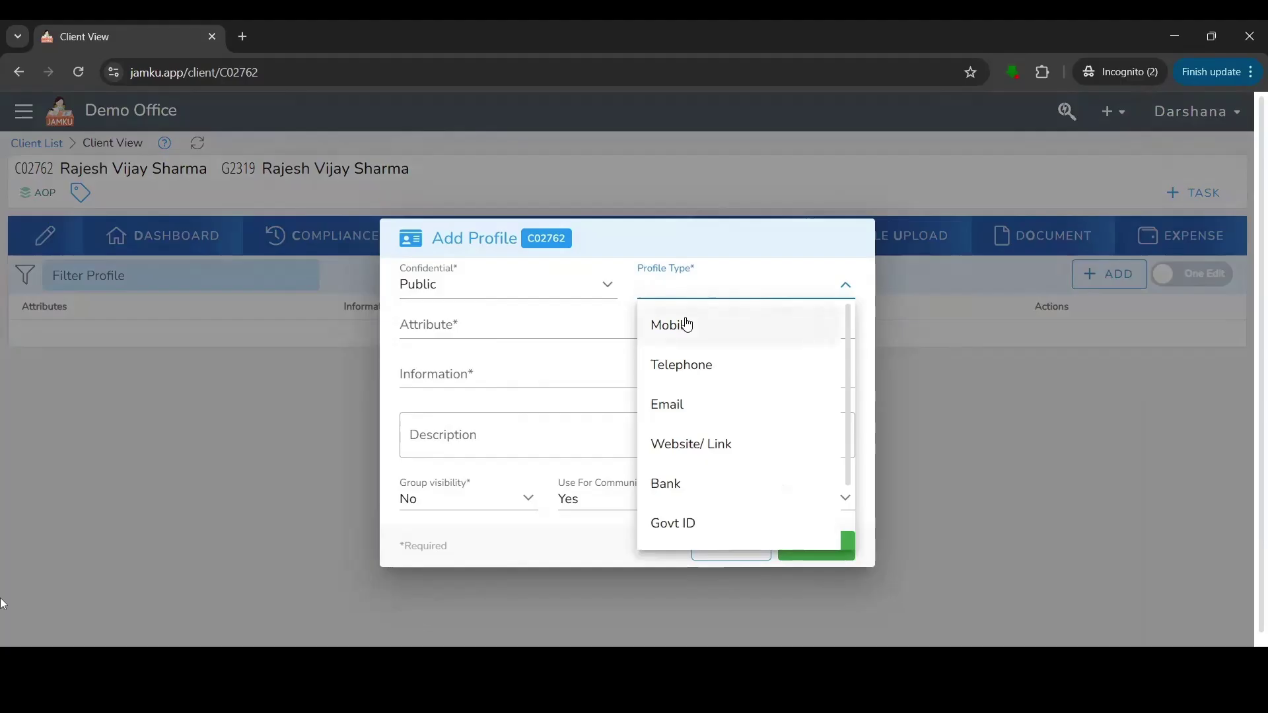
pyautogui.scroll(-2, 730, 515)
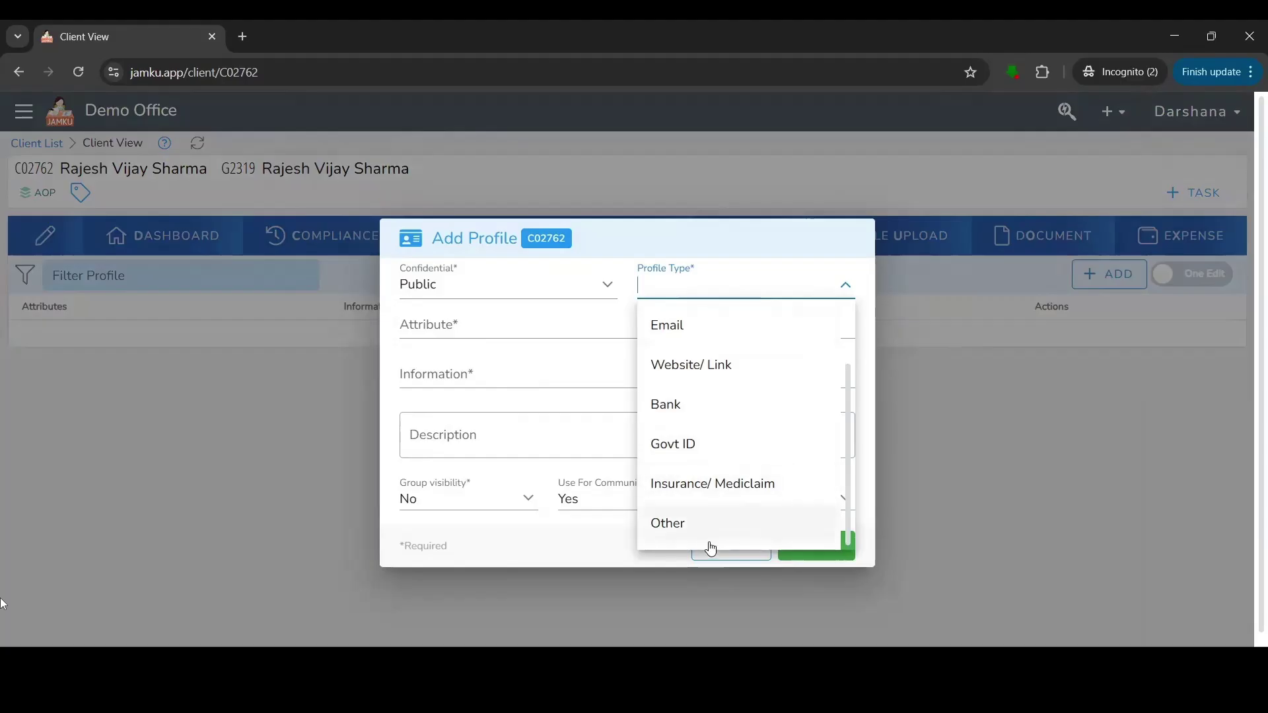
pyautogui.scroll(2, 711, 549)
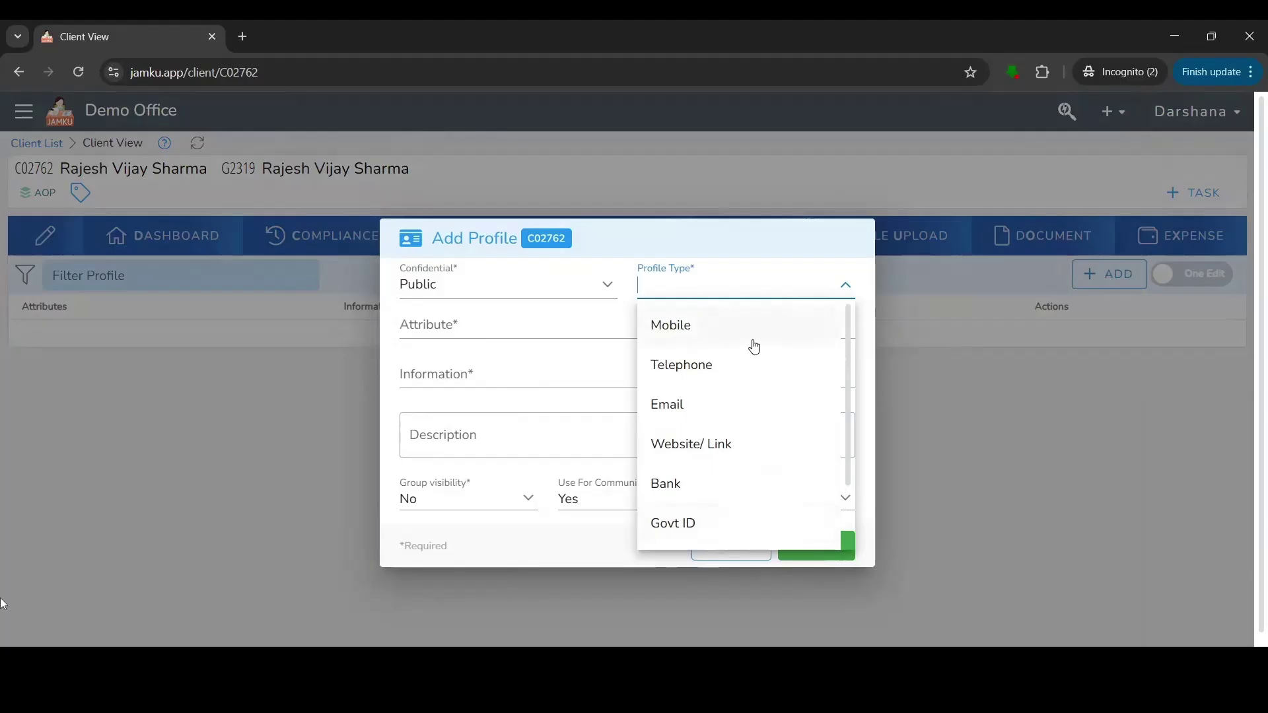
pyautogui.click(706, 334)
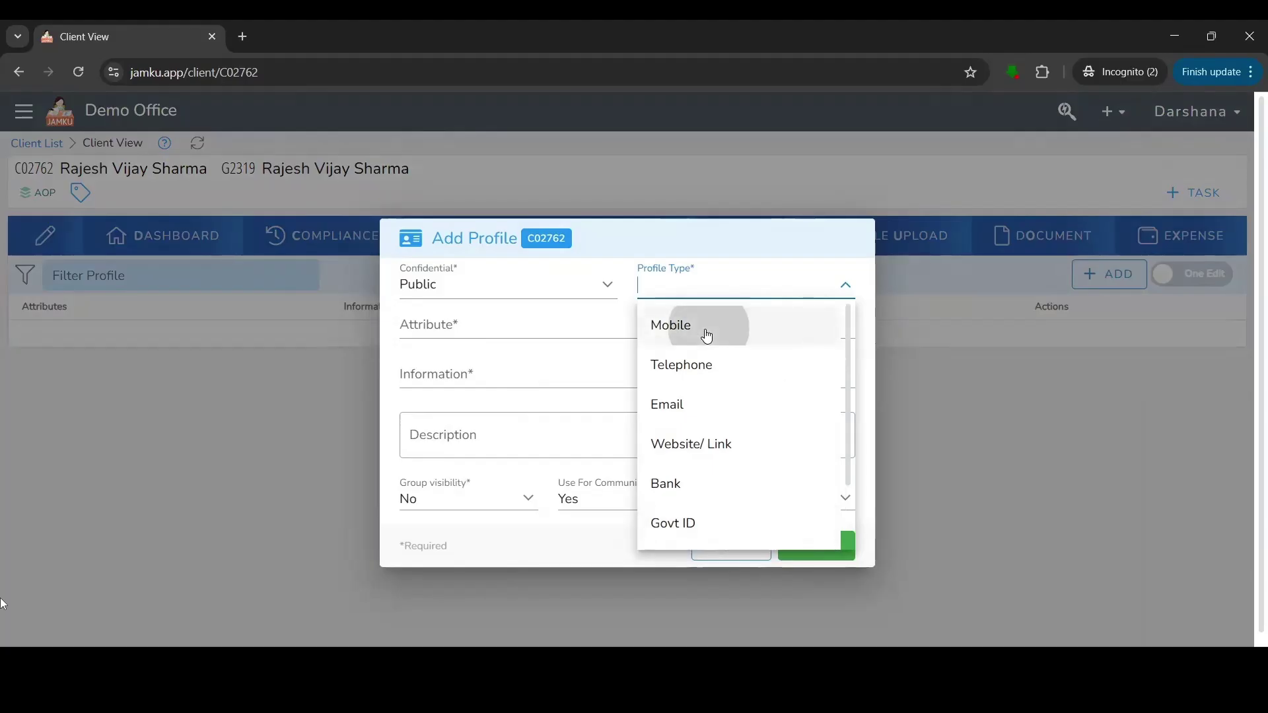
pyautogui.click(498, 330)
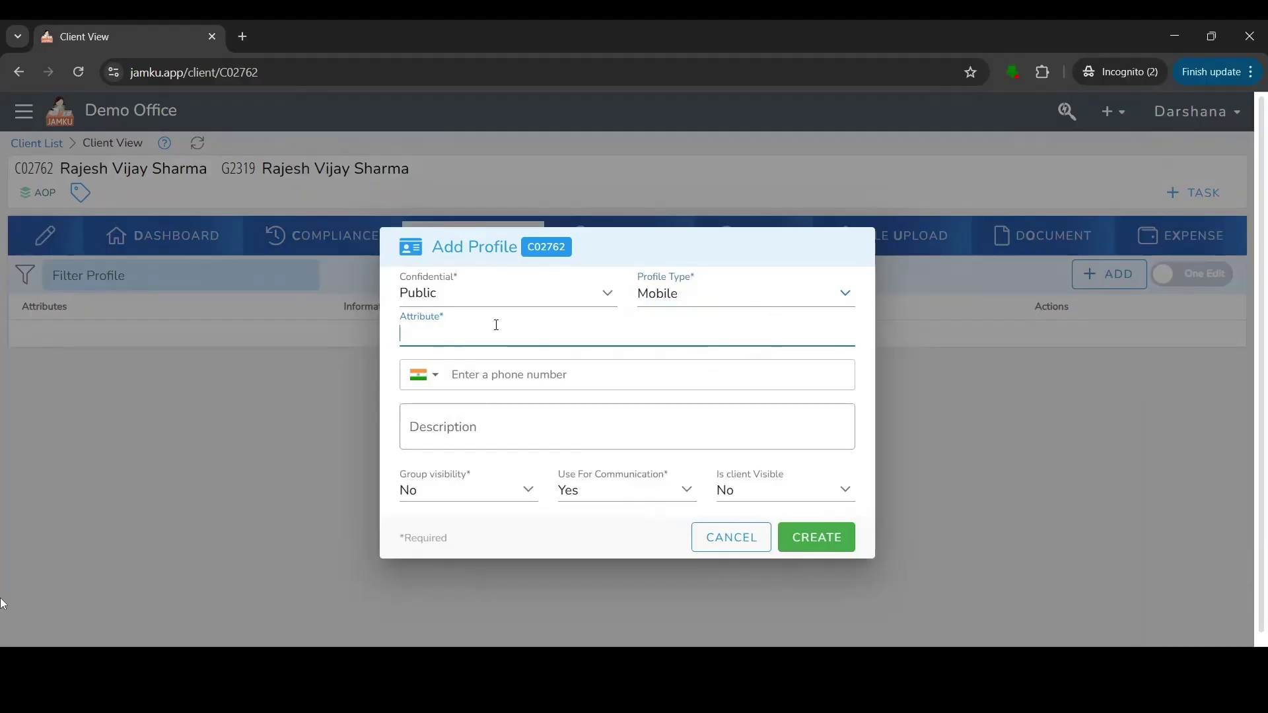
pyautogui.write('Raghini')
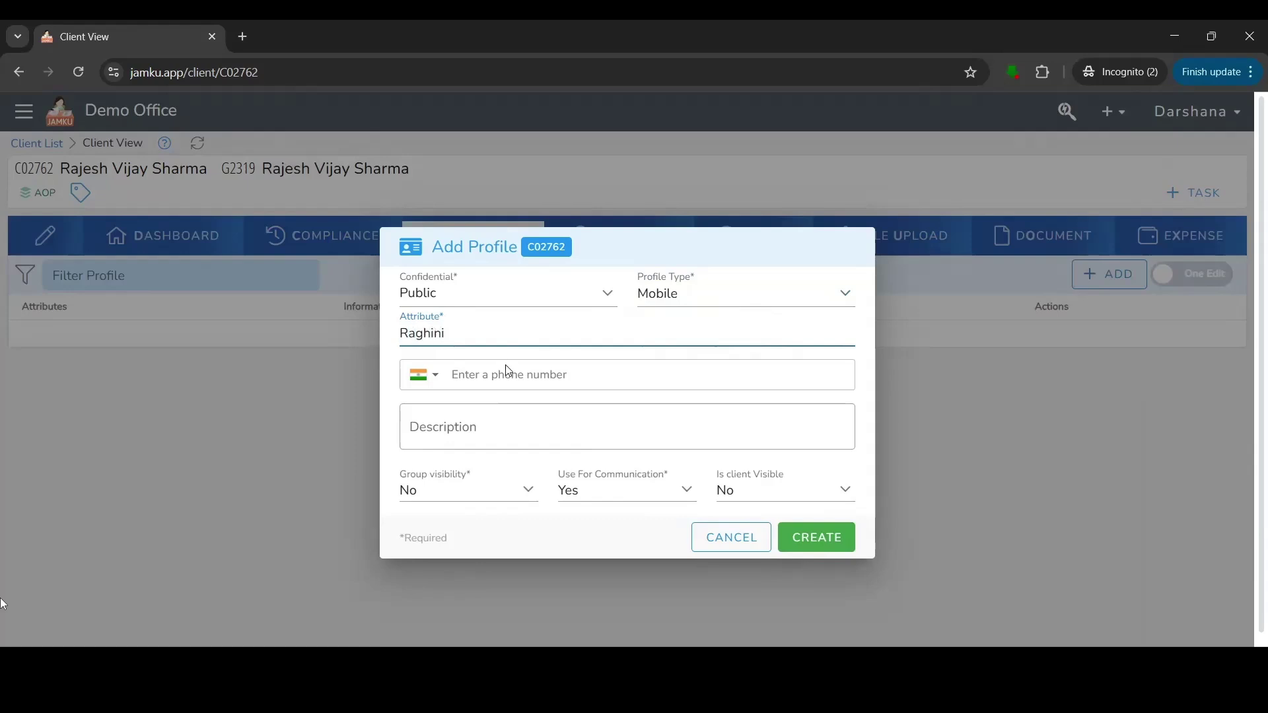
pyautogui.click(510, 370)
pyautogui.write('000')
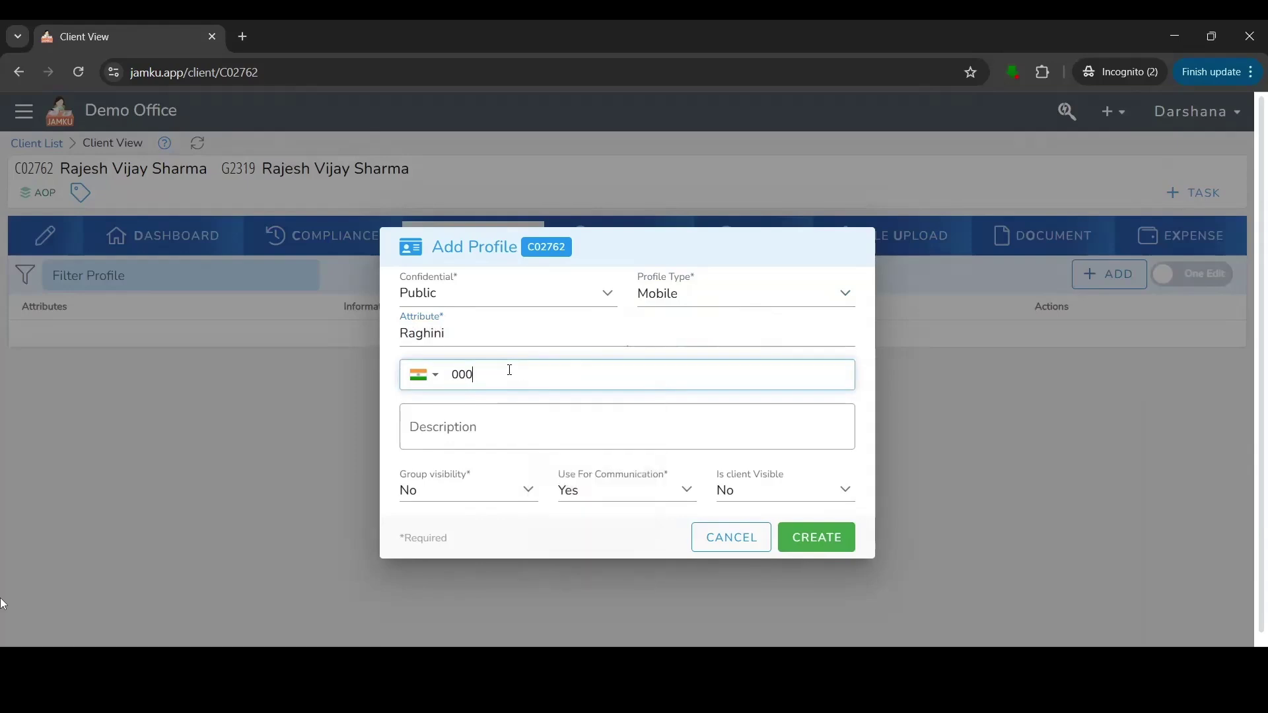
pyautogui.press('BackSpace')
pyautogui.press('BackSpace')
pyautogui.press('BackSpace')
pyautogui.write('90000 00000')
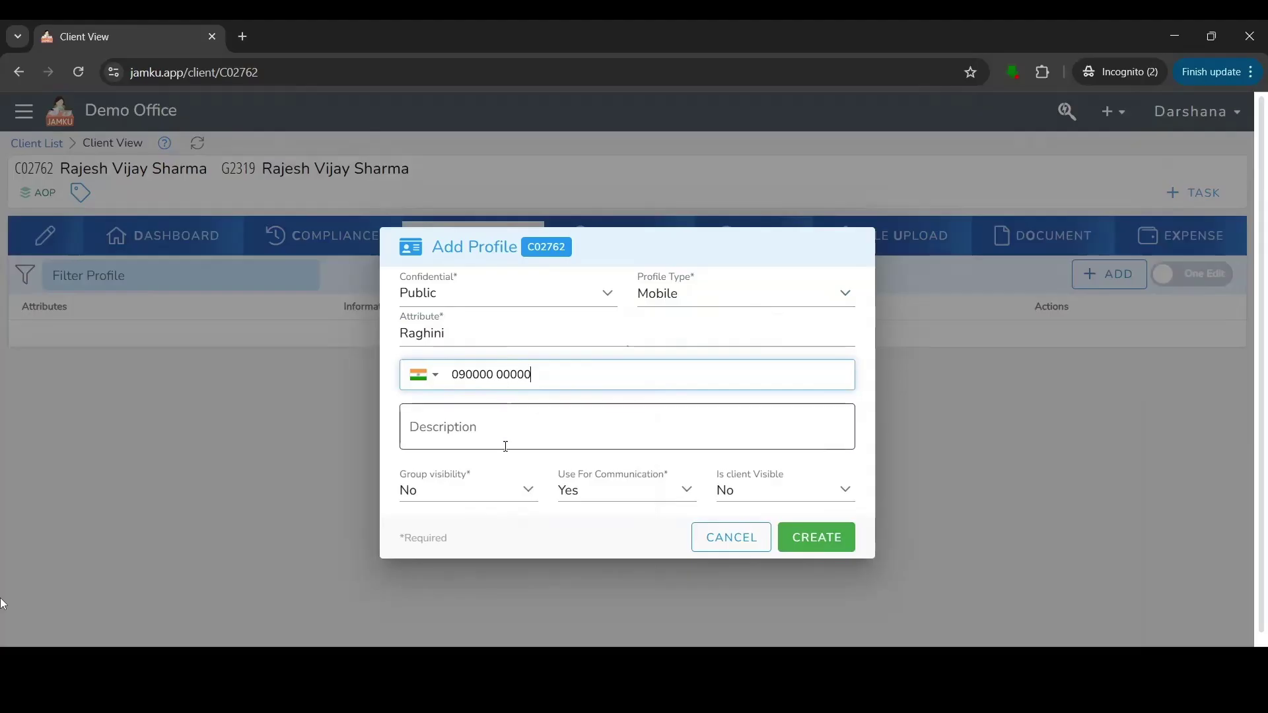
pyautogui.click(459, 438)
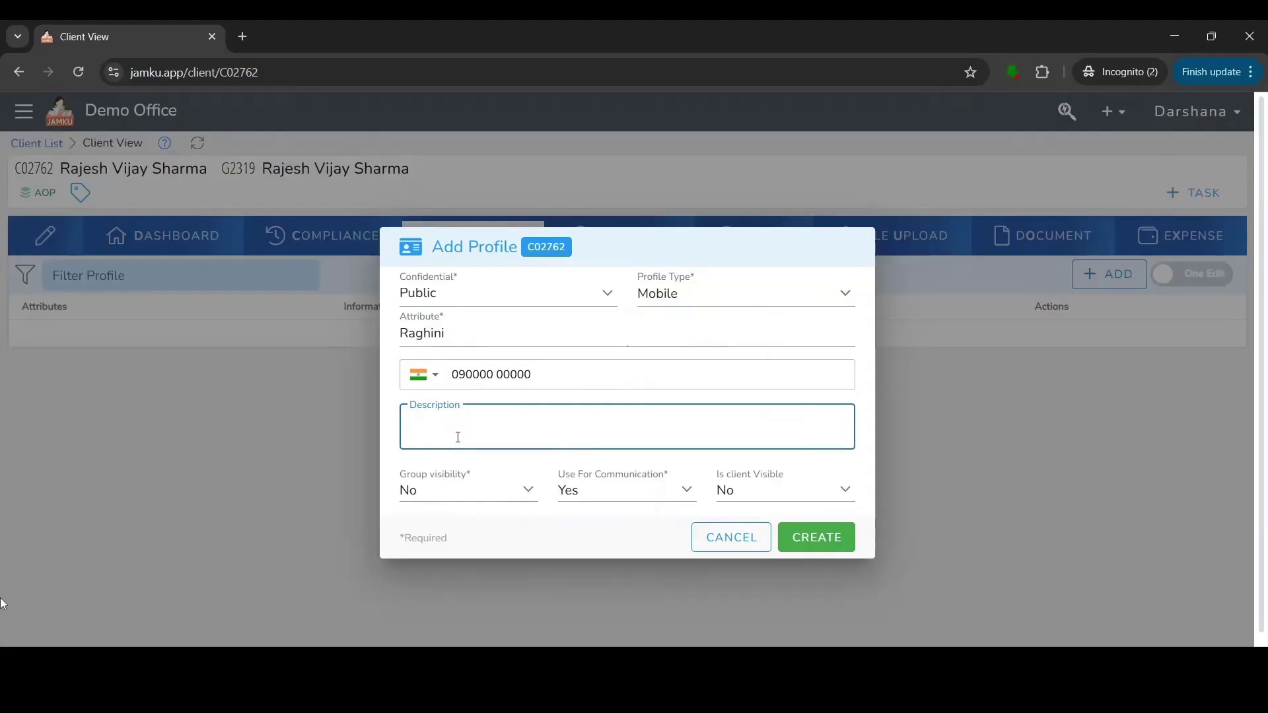
pyautogui.click(843, 545)
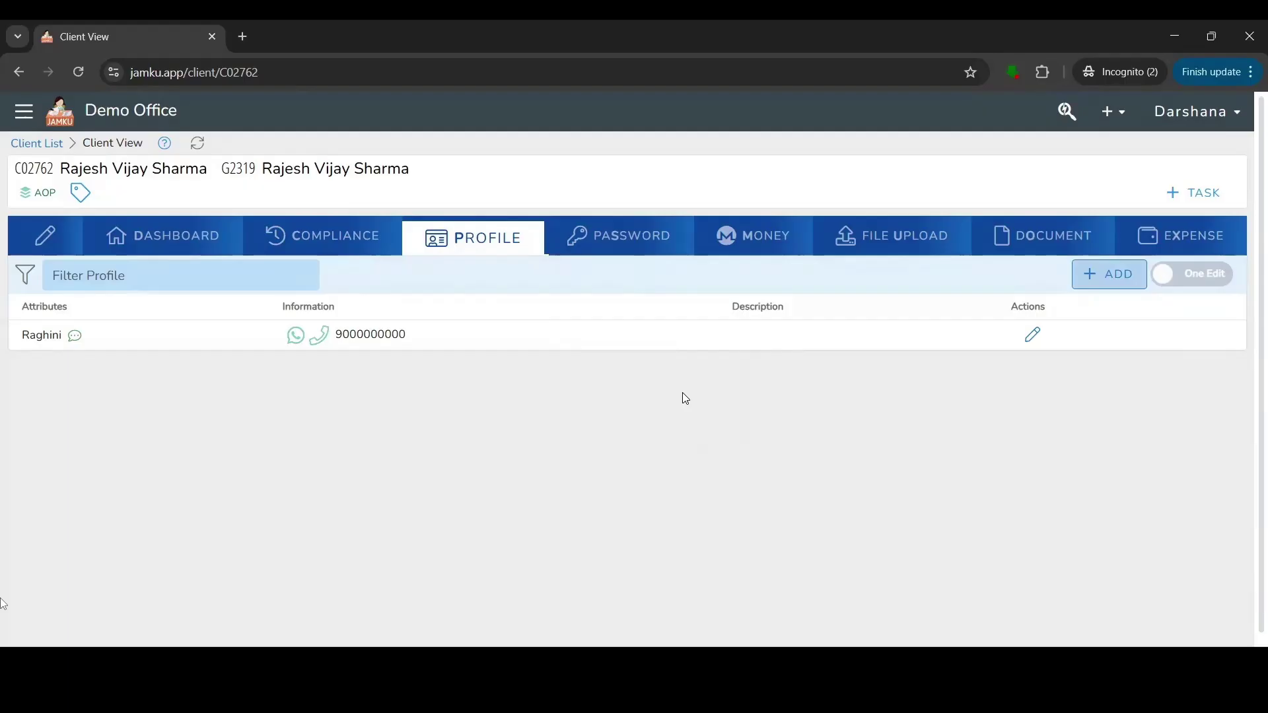
# On the Password tab, add a new password entry of type GST for the client.
pyautogui.click(663, 255)
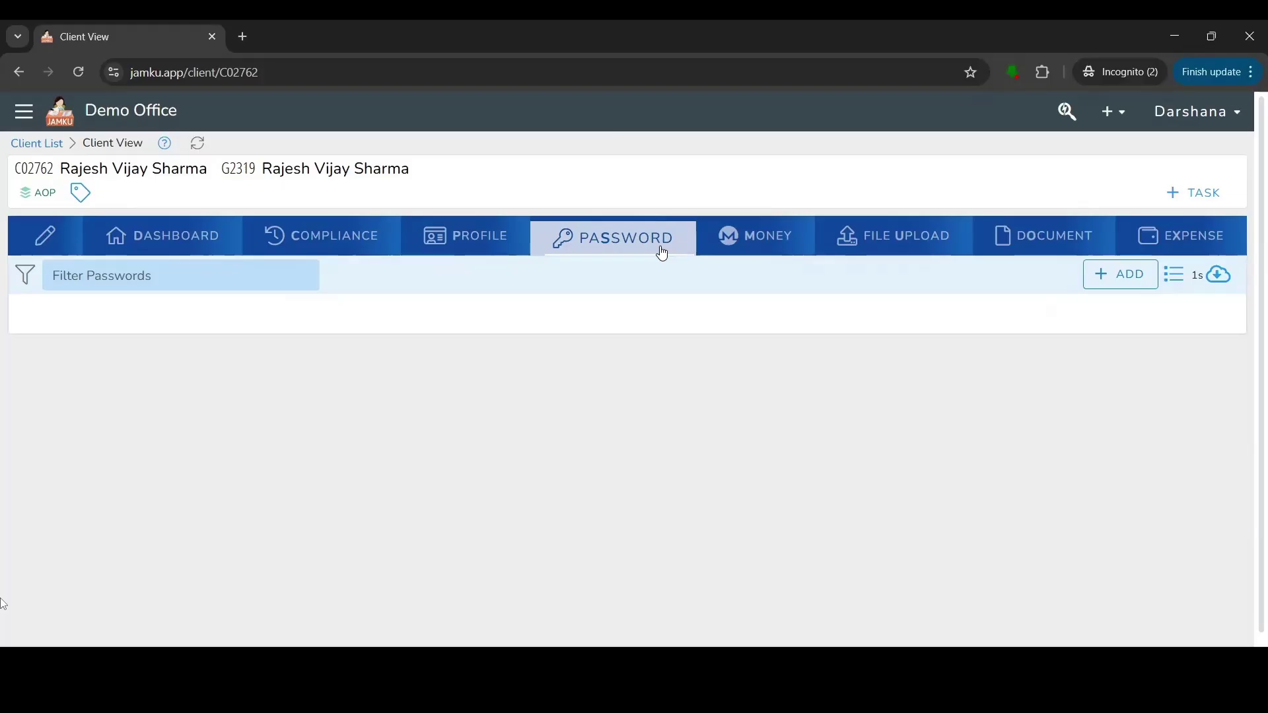
pyautogui.click(1103, 280)
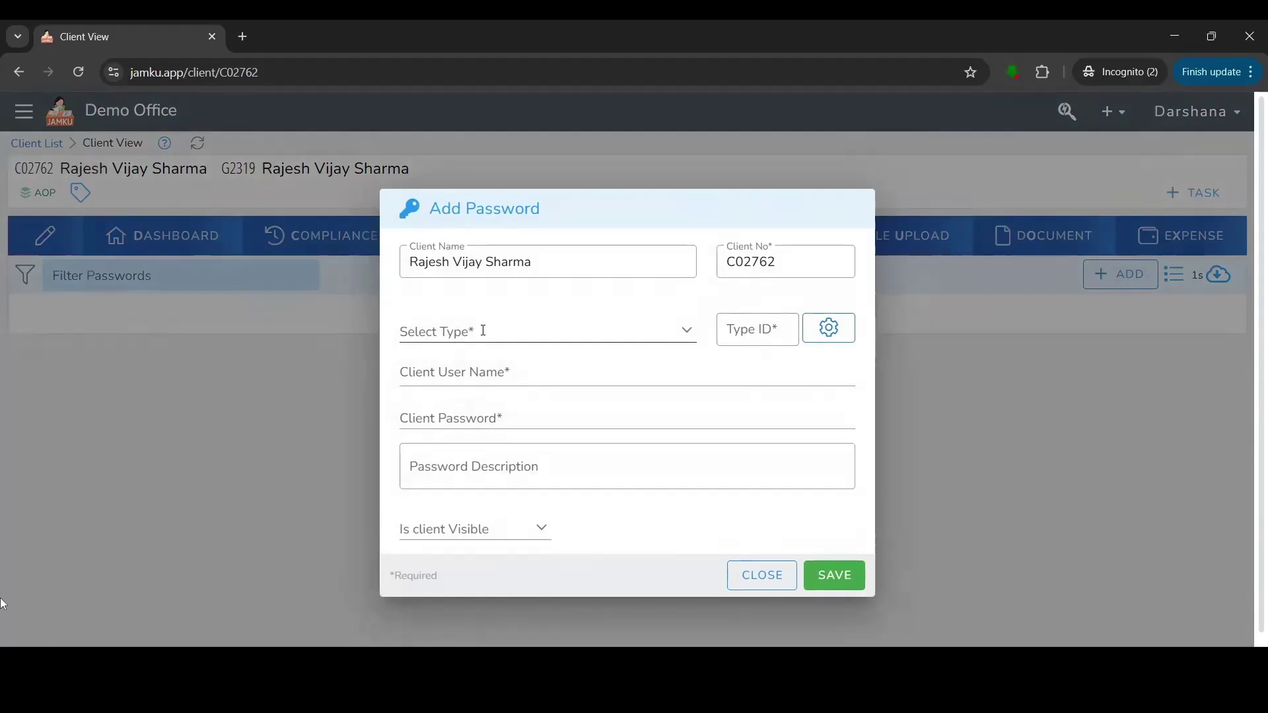
pyautogui.click(484, 331)
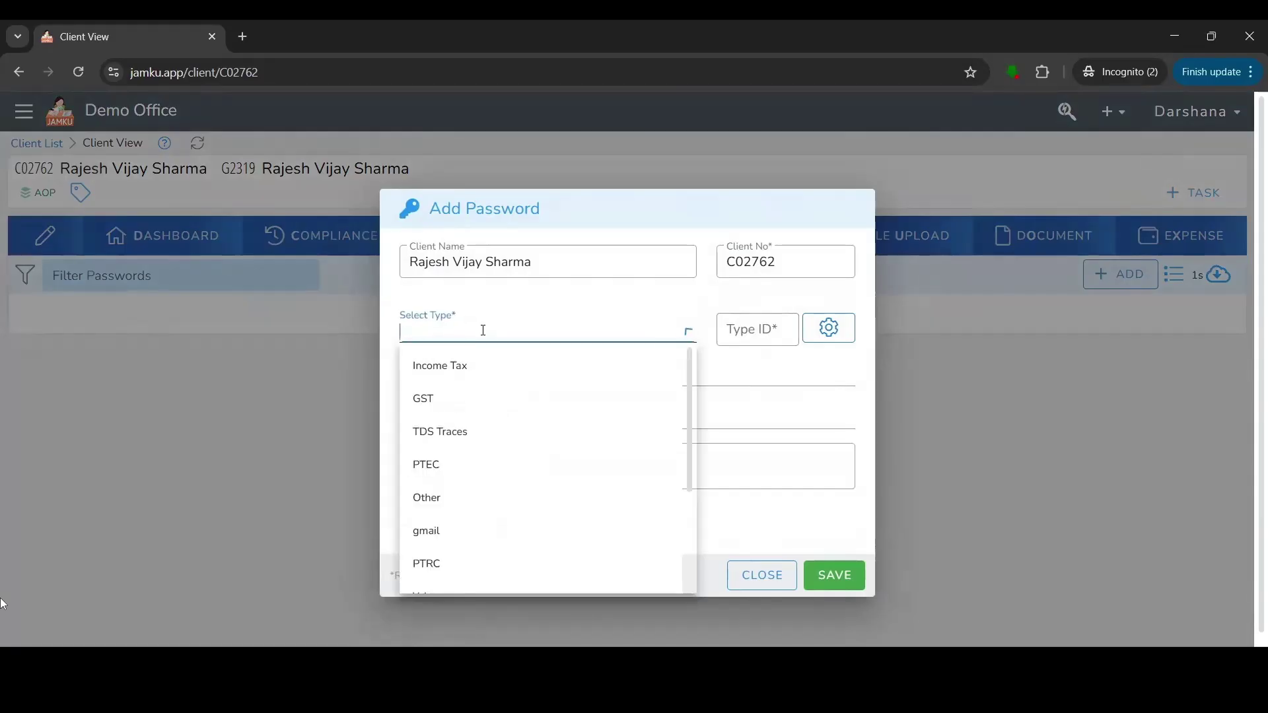
pyautogui.click(447, 399)
pyautogui.click(451, 381)
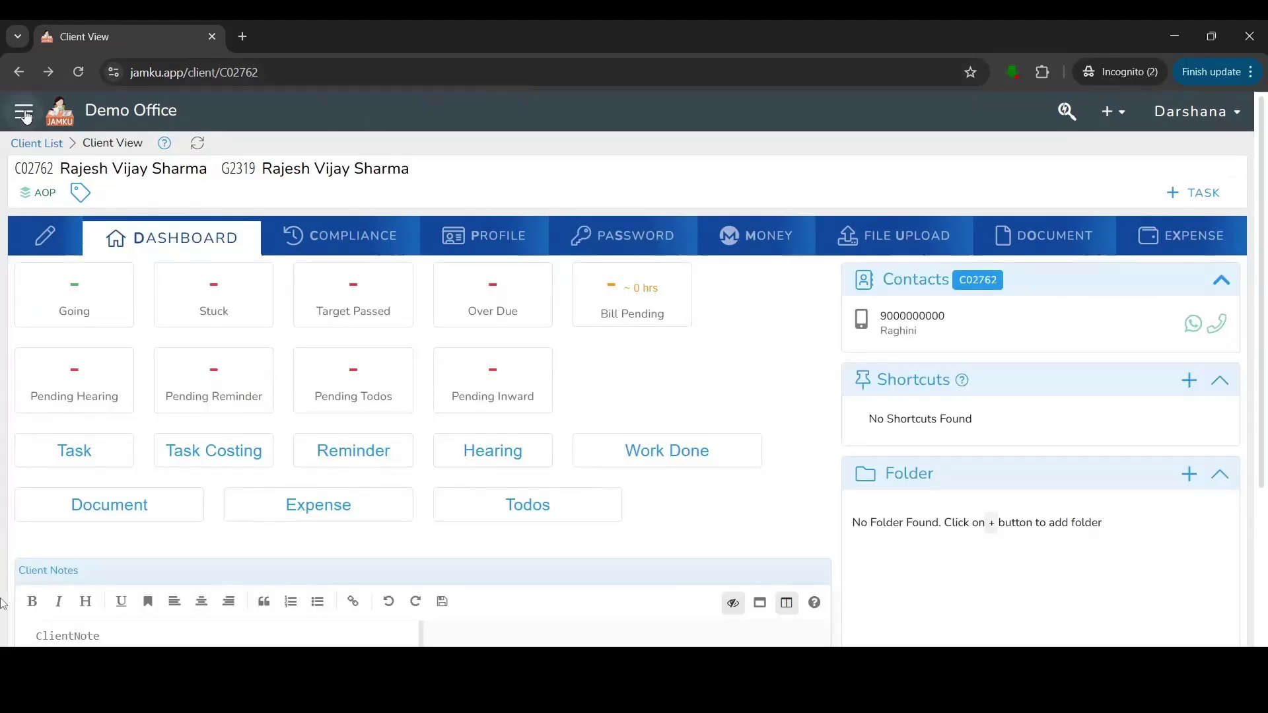
# Go to the Services page by searching 'serv' in the navigation menu.
pyautogui.click(25, 111)
pyautogui.click(103, 118)
pyautogui.write('serv')
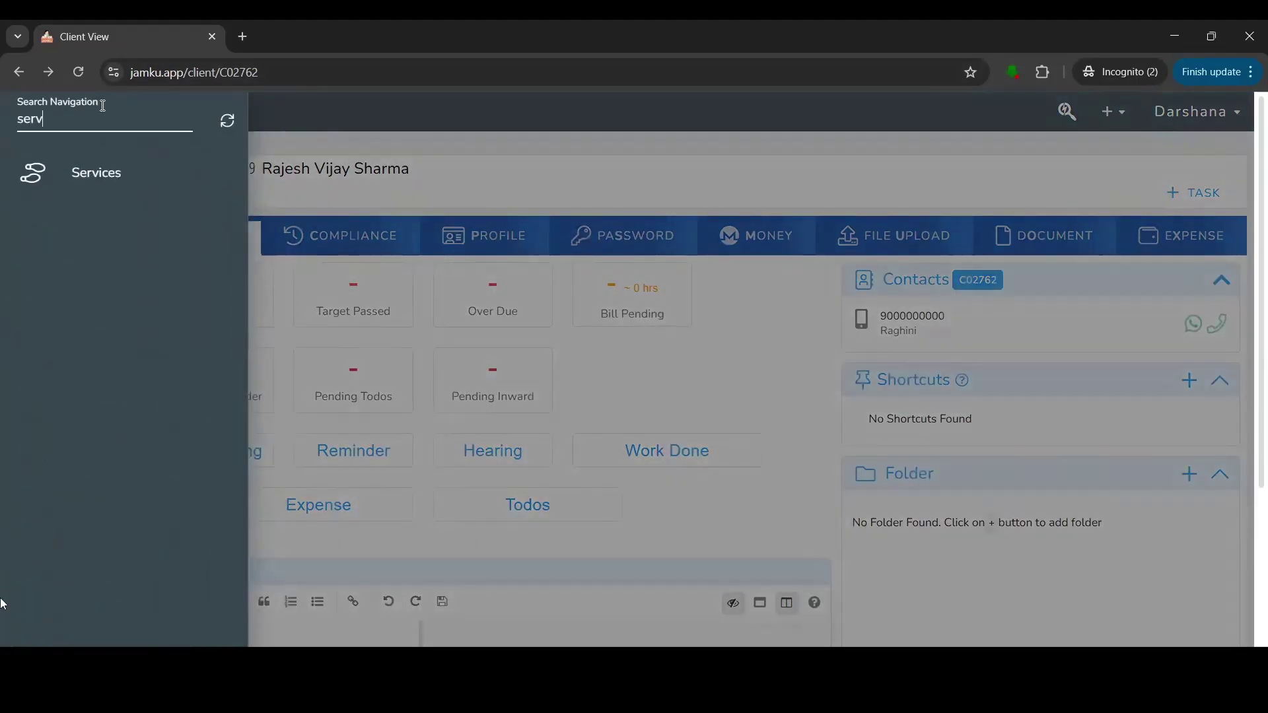
pyautogui.click(111, 173)
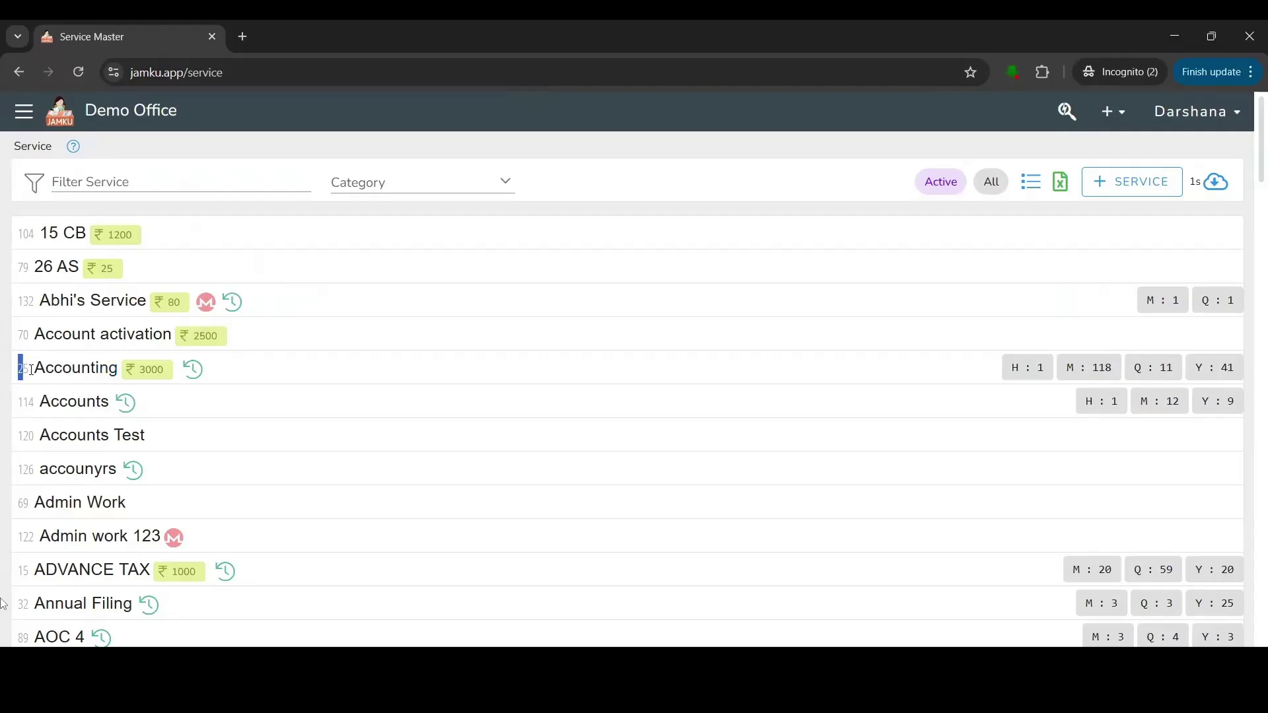
# Filter services by 25 and check the 118 monthly Accounting clients before returning.
pyautogui.moveTo(22, 368); pyautogui.dragTo(141, 375)
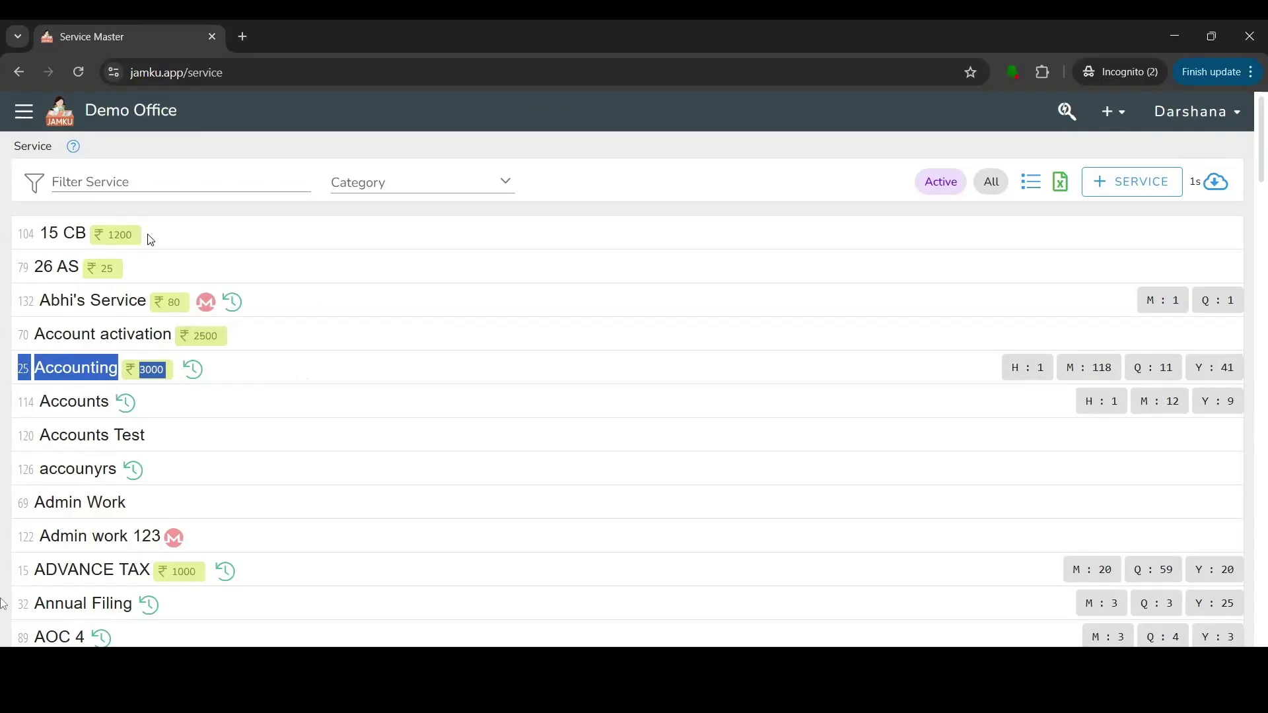
pyautogui.click(126, 183)
pyautogui.write('25')
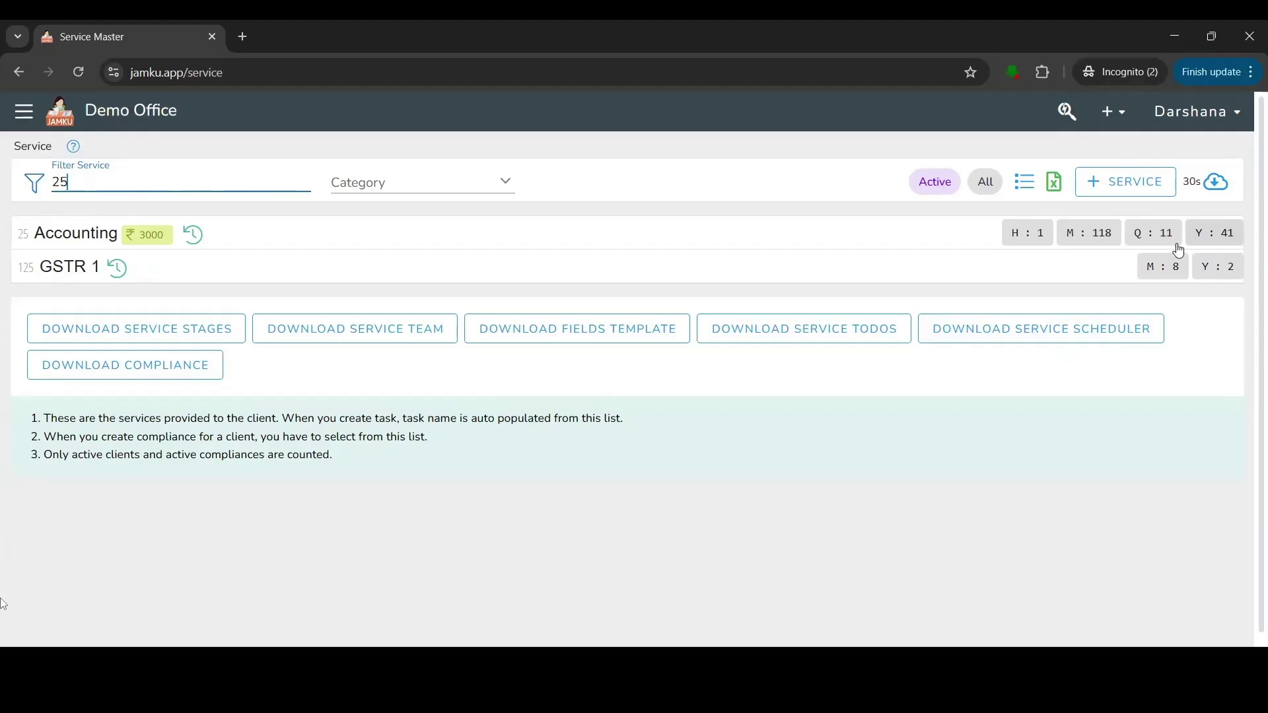
pyautogui.click(1104, 240)
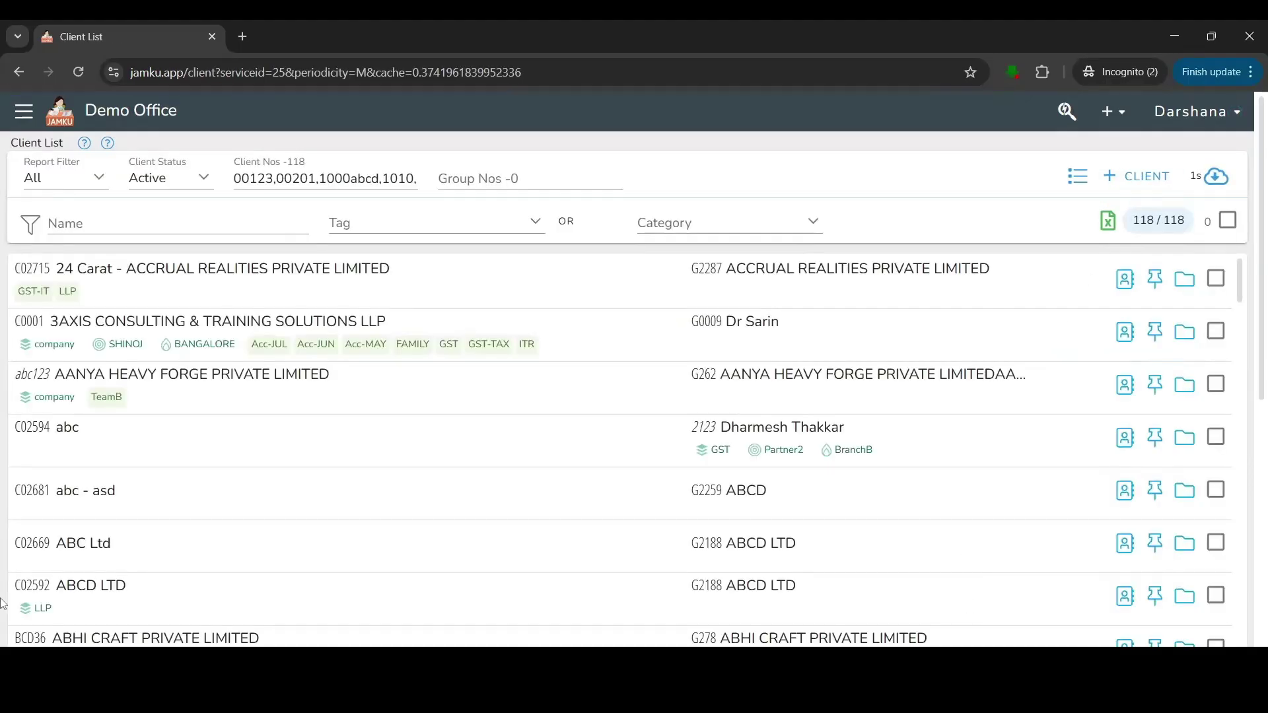
pyautogui.click(19, 72)
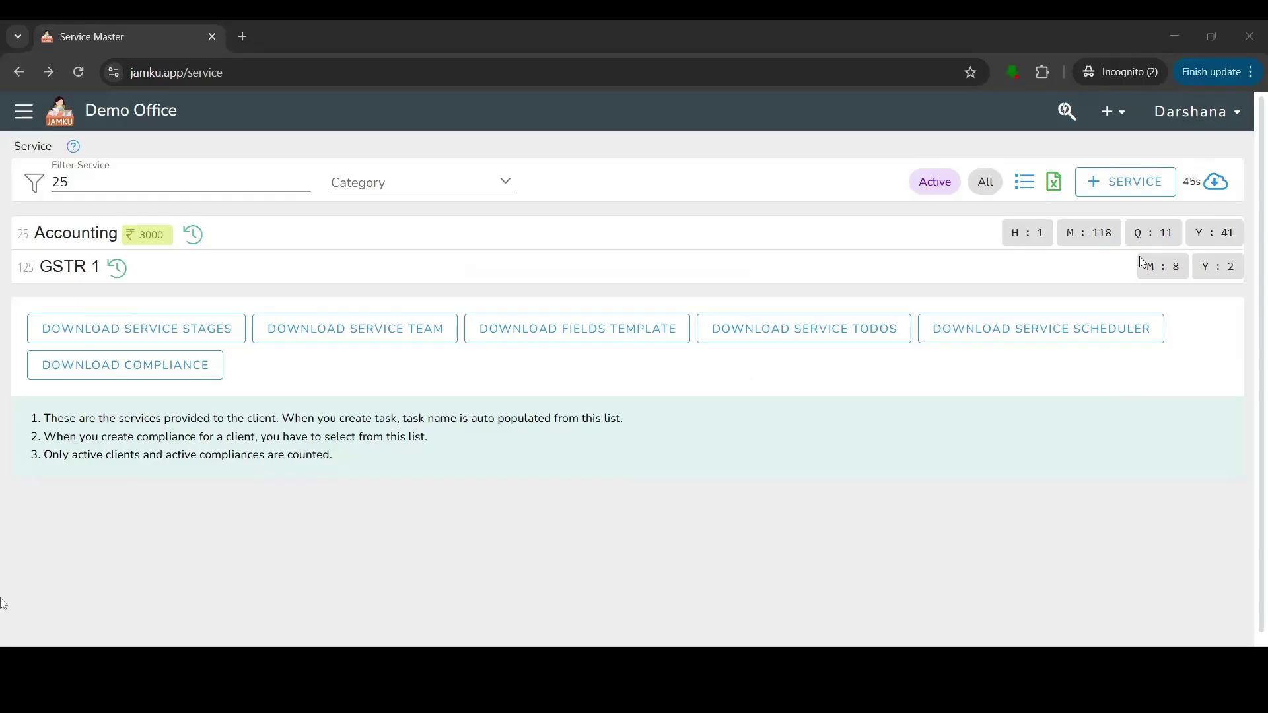
# Start a new service named GST NOTICE with Recurring set to No.
pyautogui.click(1112, 192)
pyautogui.click(438, 278)
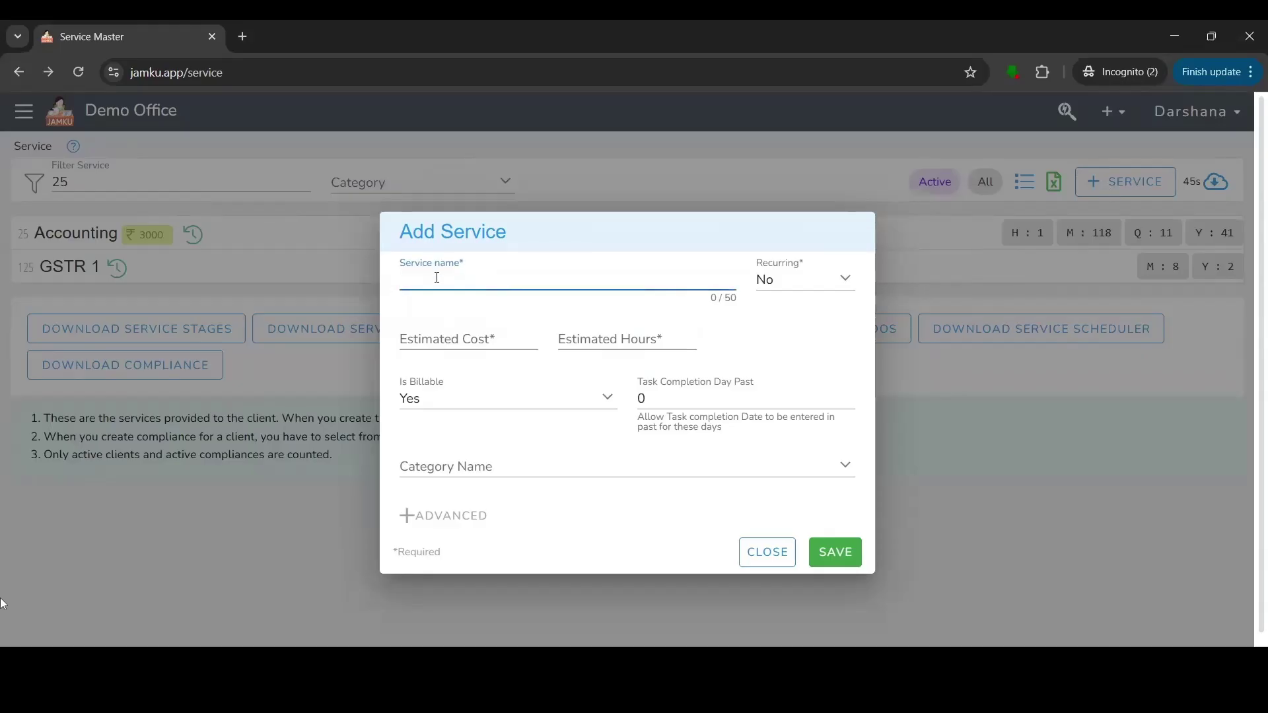
pyautogui.write('GST NOTICE')
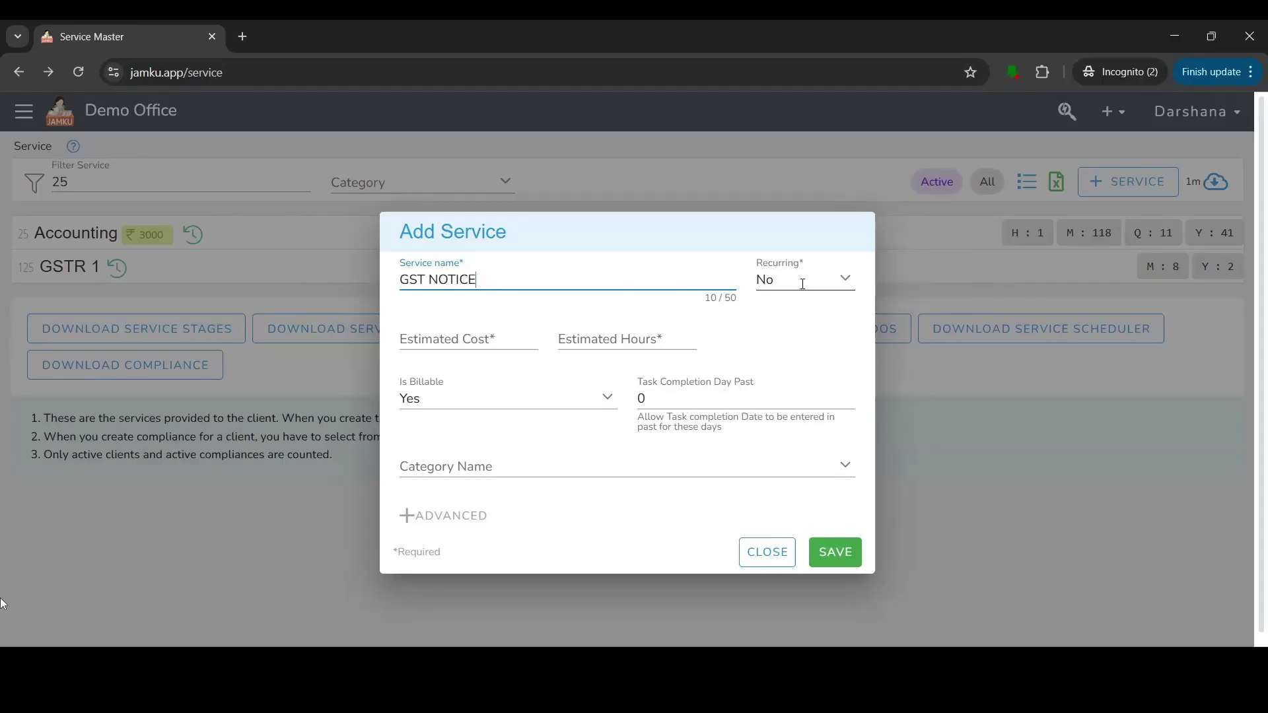
pyautogui.click(802, 284)
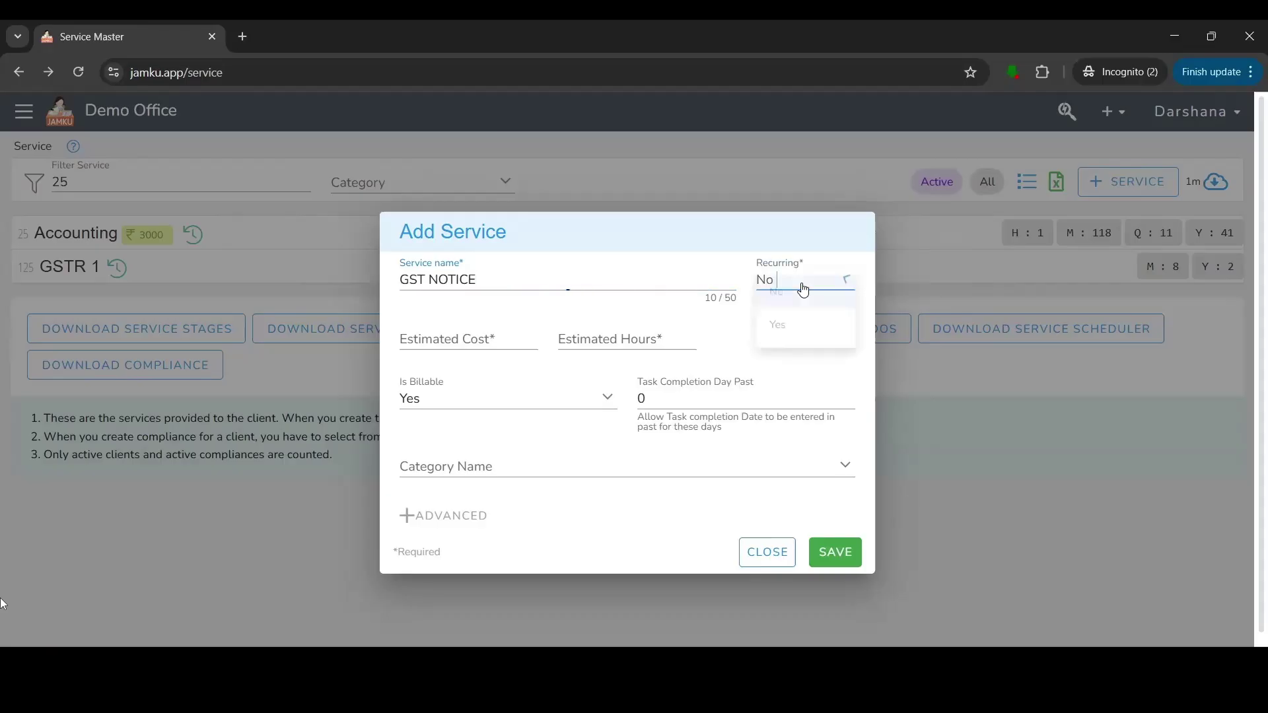
pyautogui.click(799, 334)
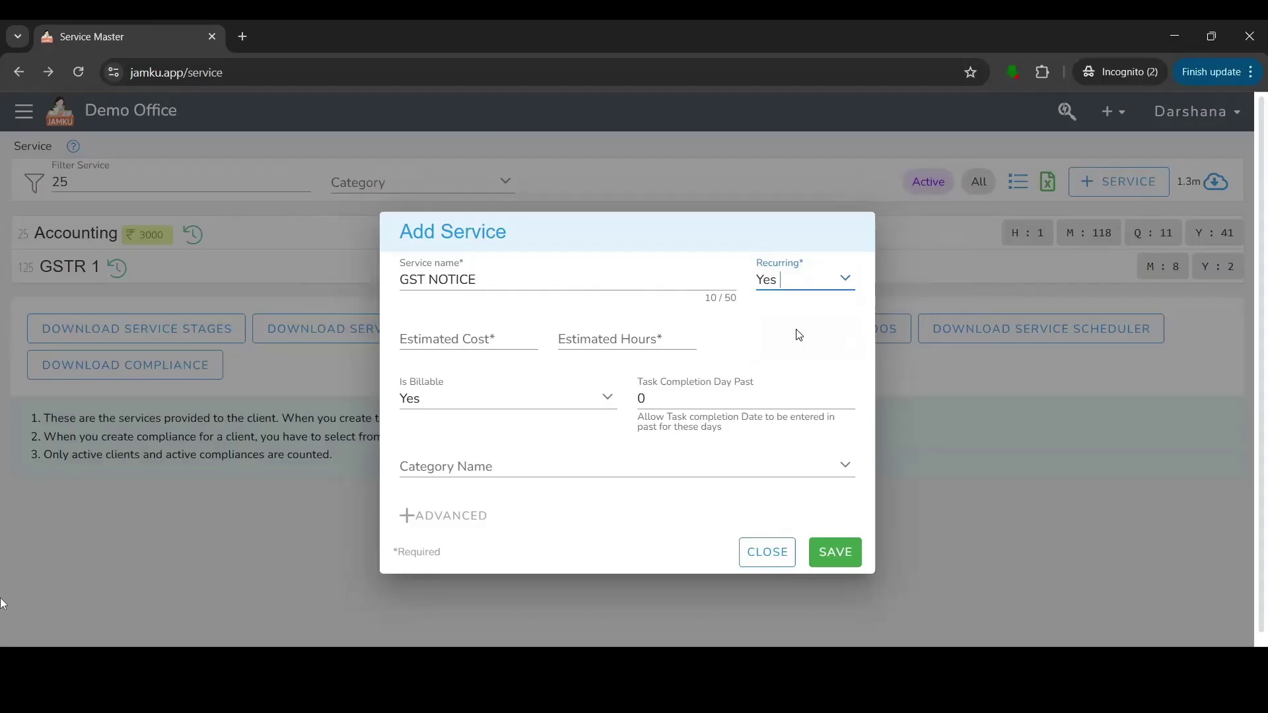
pyautogui.click(796, 281)
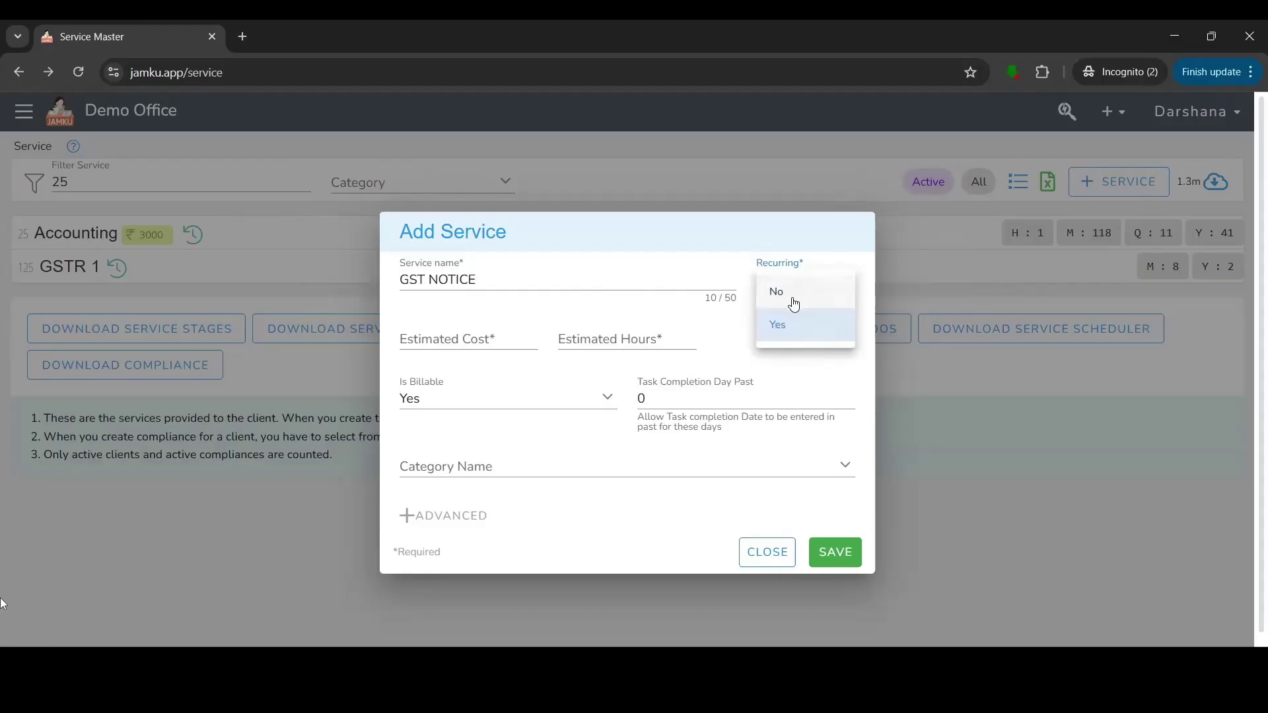
pyautogui.click(795, 305)
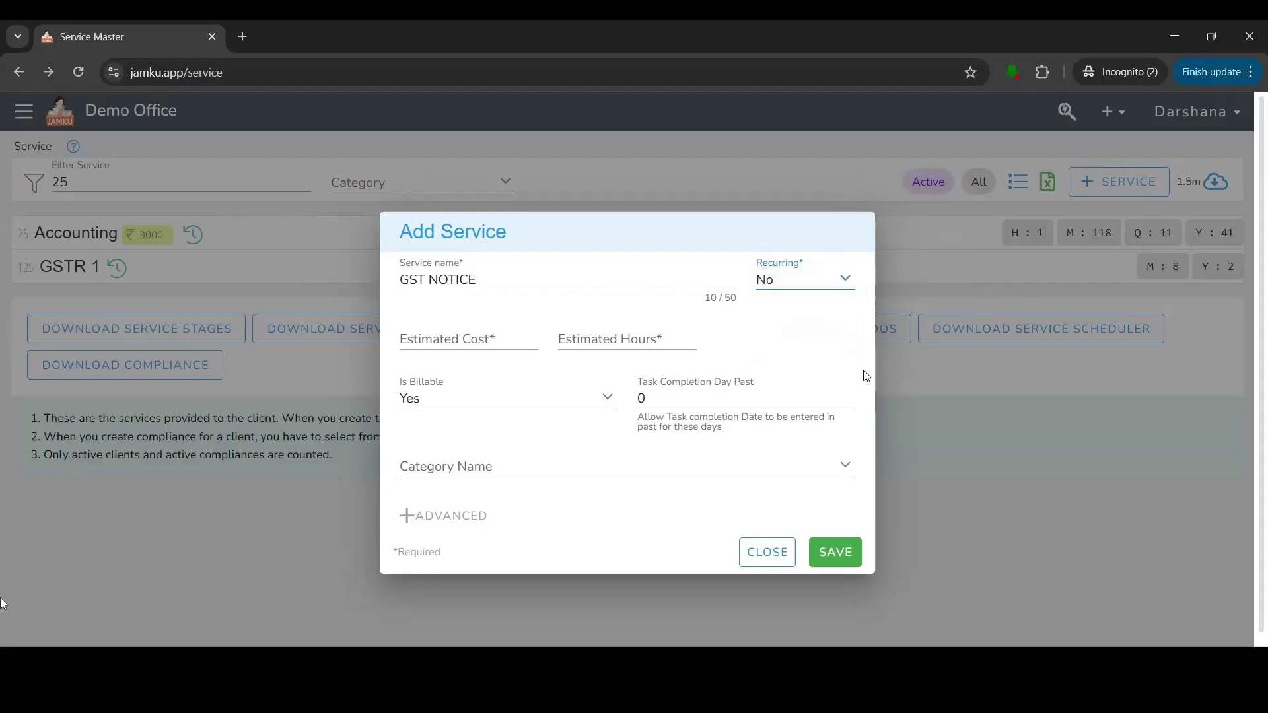
# Set Estimated Cost 0 and Estimated Hours 0, leaving the category blank.
pyautogui.click(456, 348)
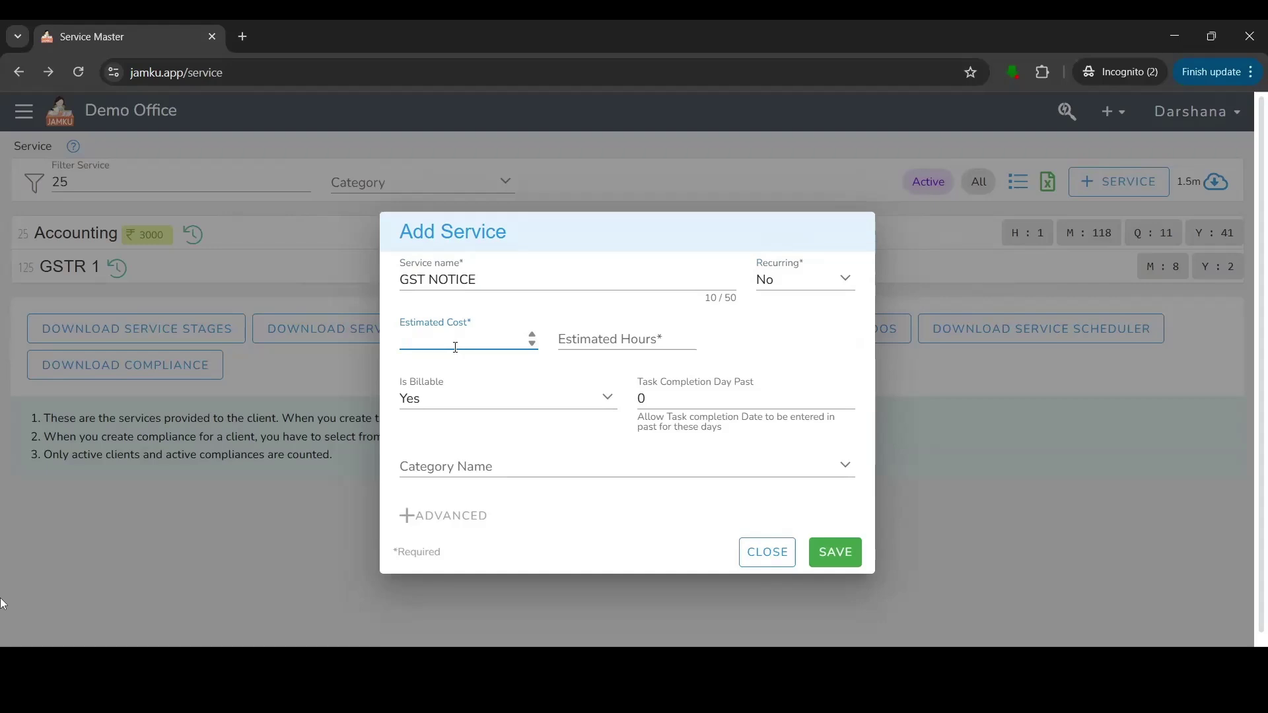
pyautogui.write('0')
pyautogui.press('Tab')
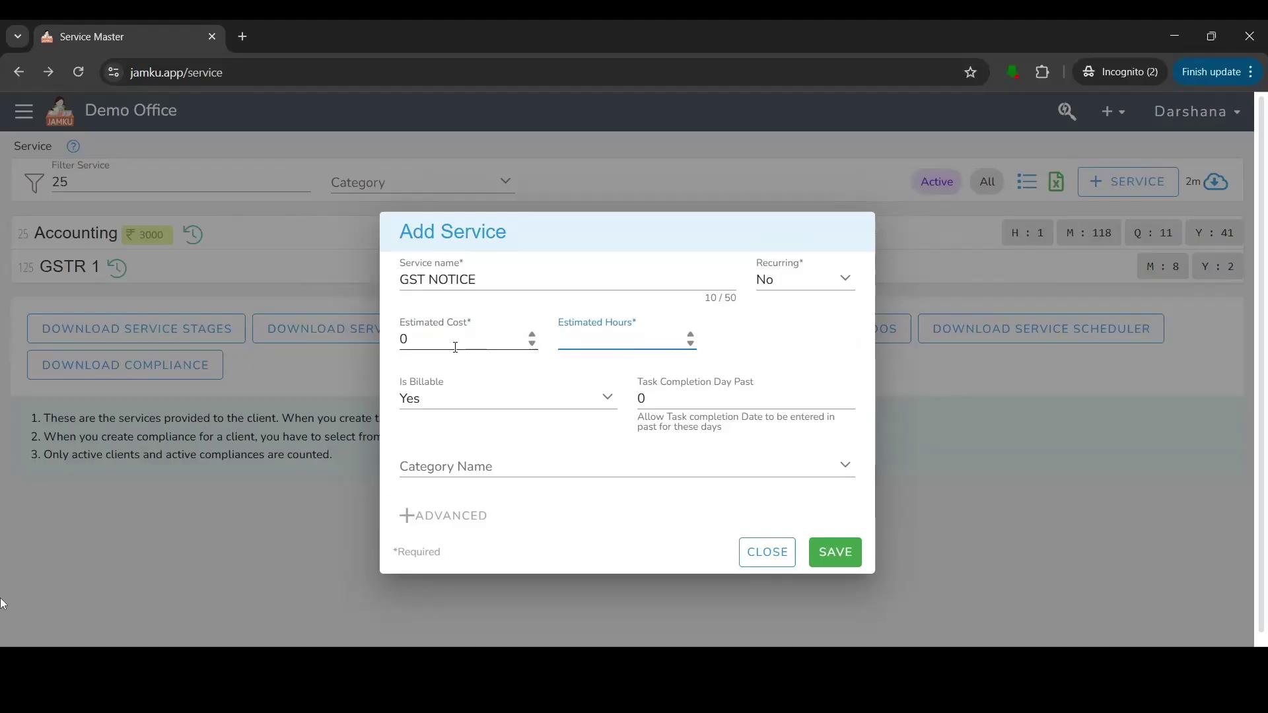
pyautogui.write('0')
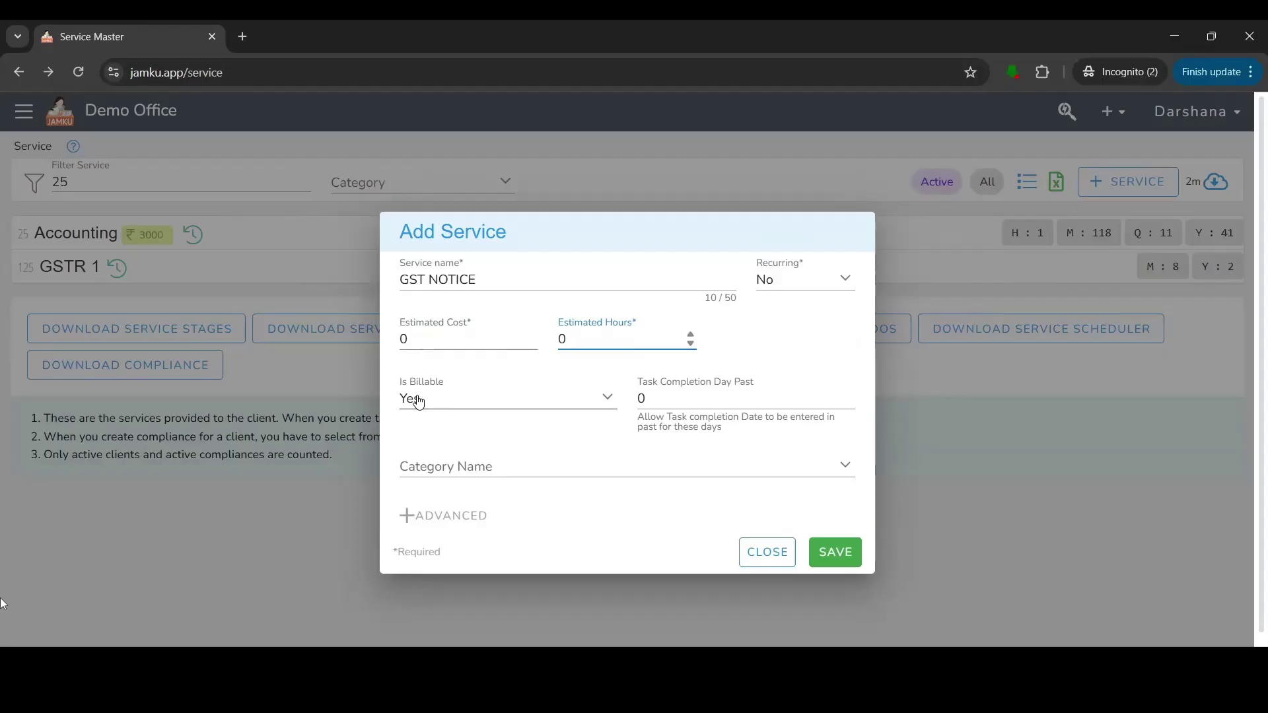
pyautogui.click(456, 463)
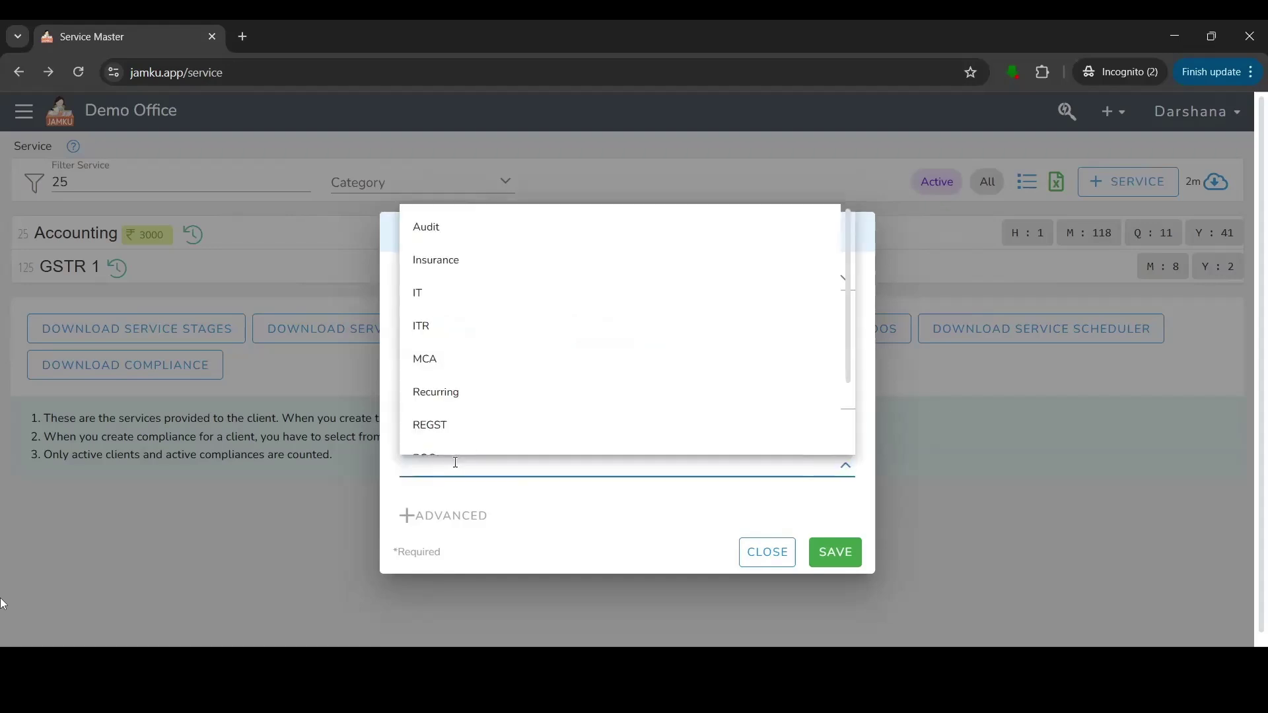
pyautogui.click(549, 501)
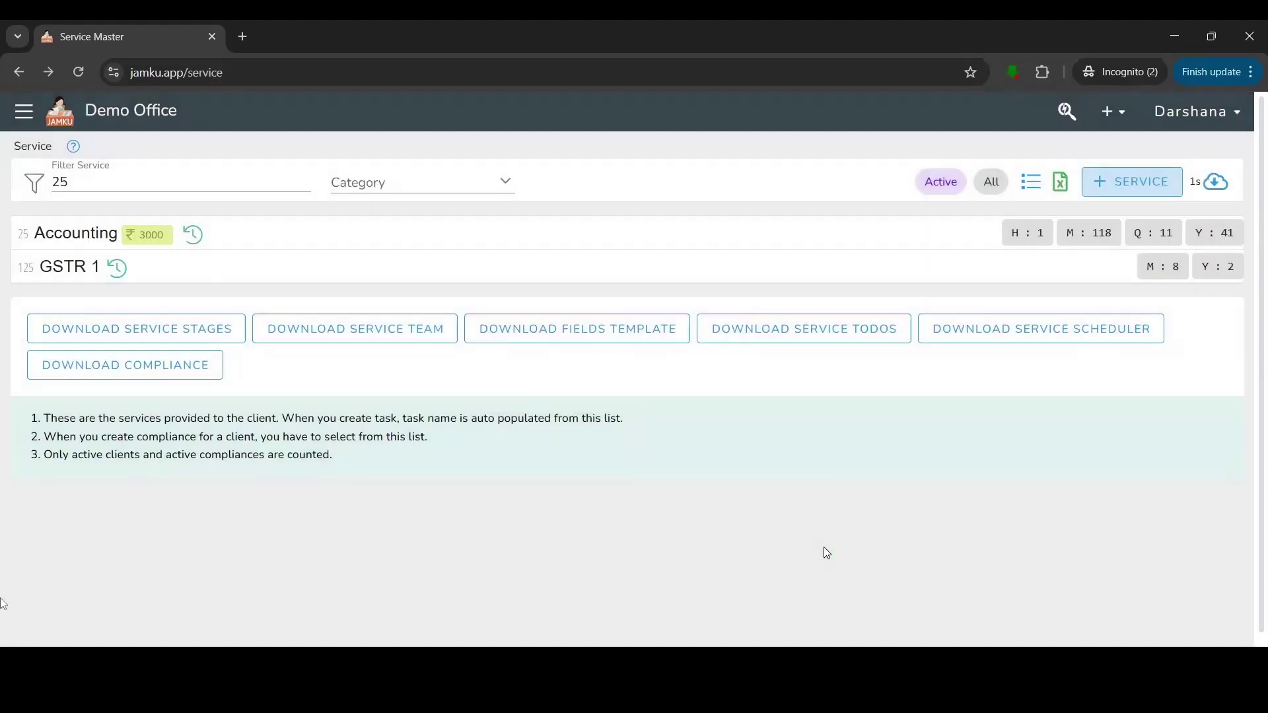
# Filter services by 'GST Not' and open the GST NOTICE service page.
pyautogui.doubleClick(84, 176)
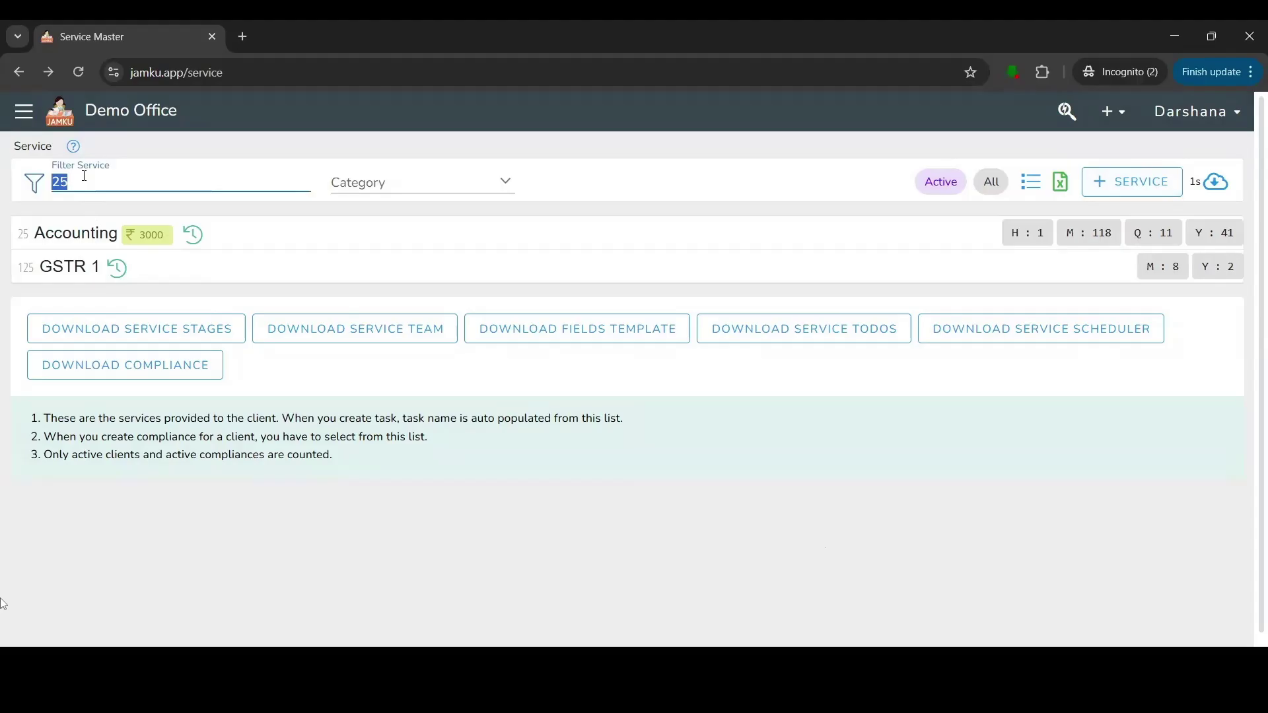
pyautogui.write('GST')
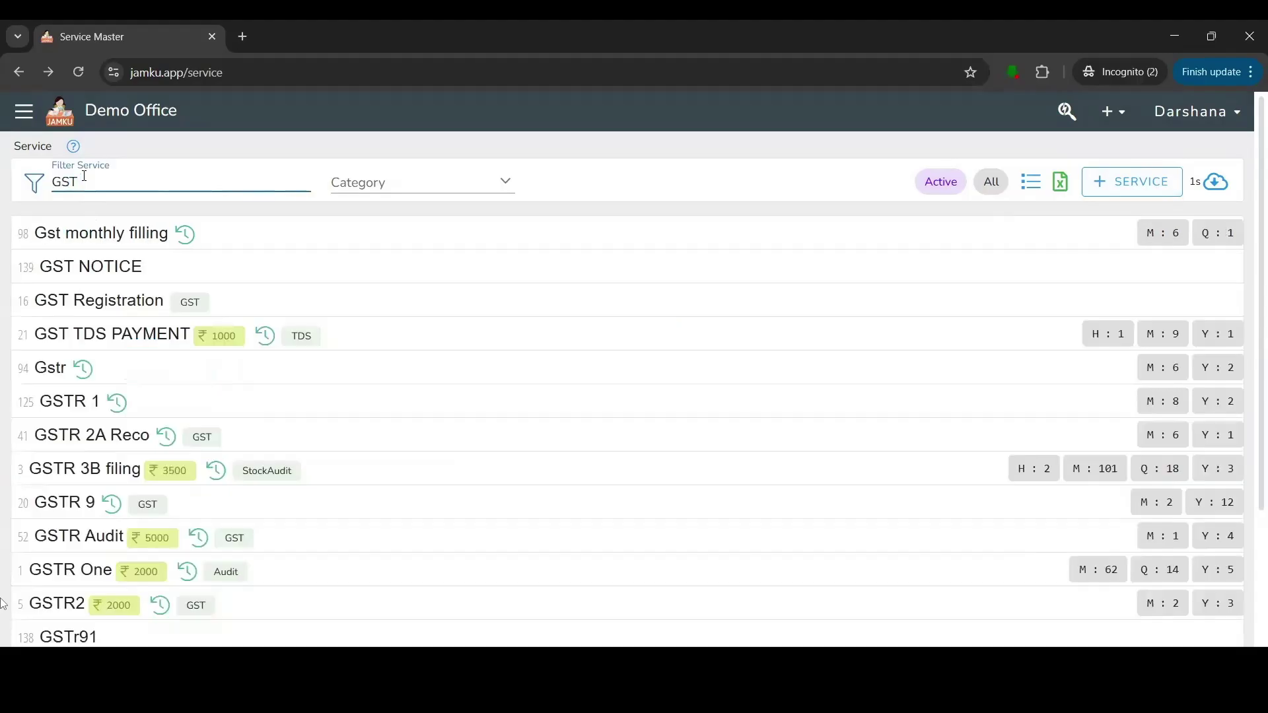
pyautogui.write(' Not')
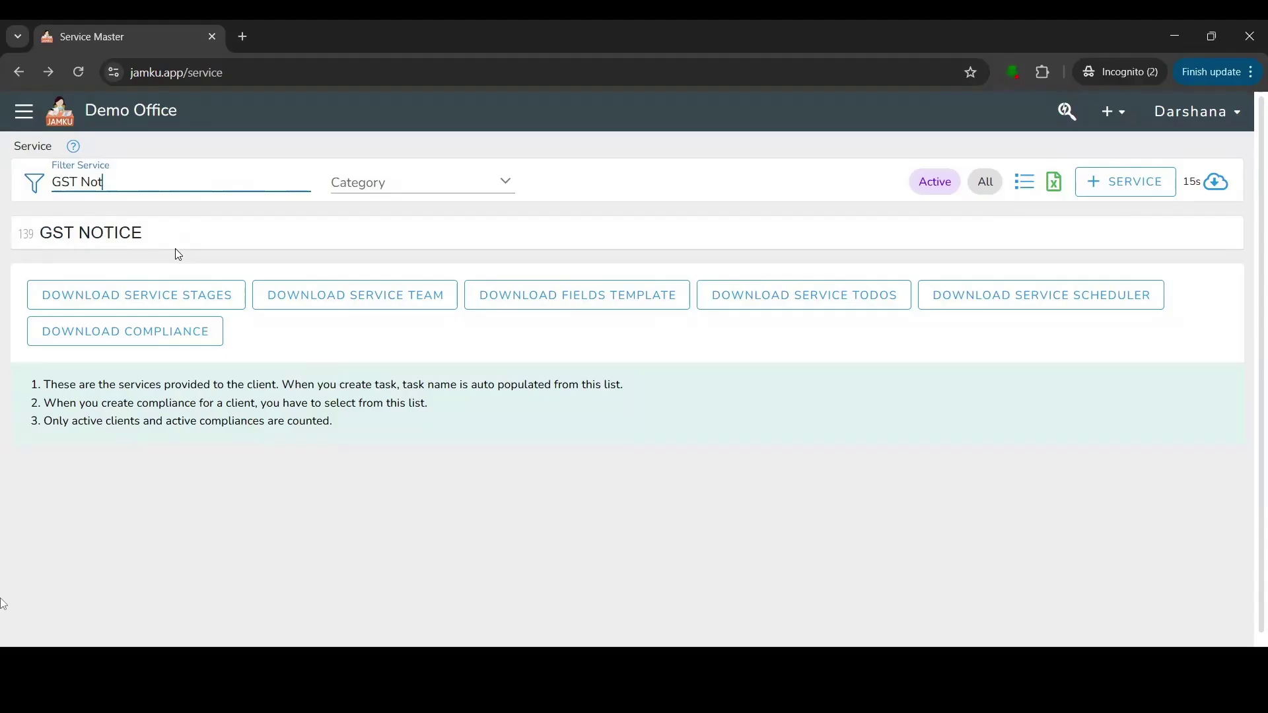
pyautogui.click(123, 235)
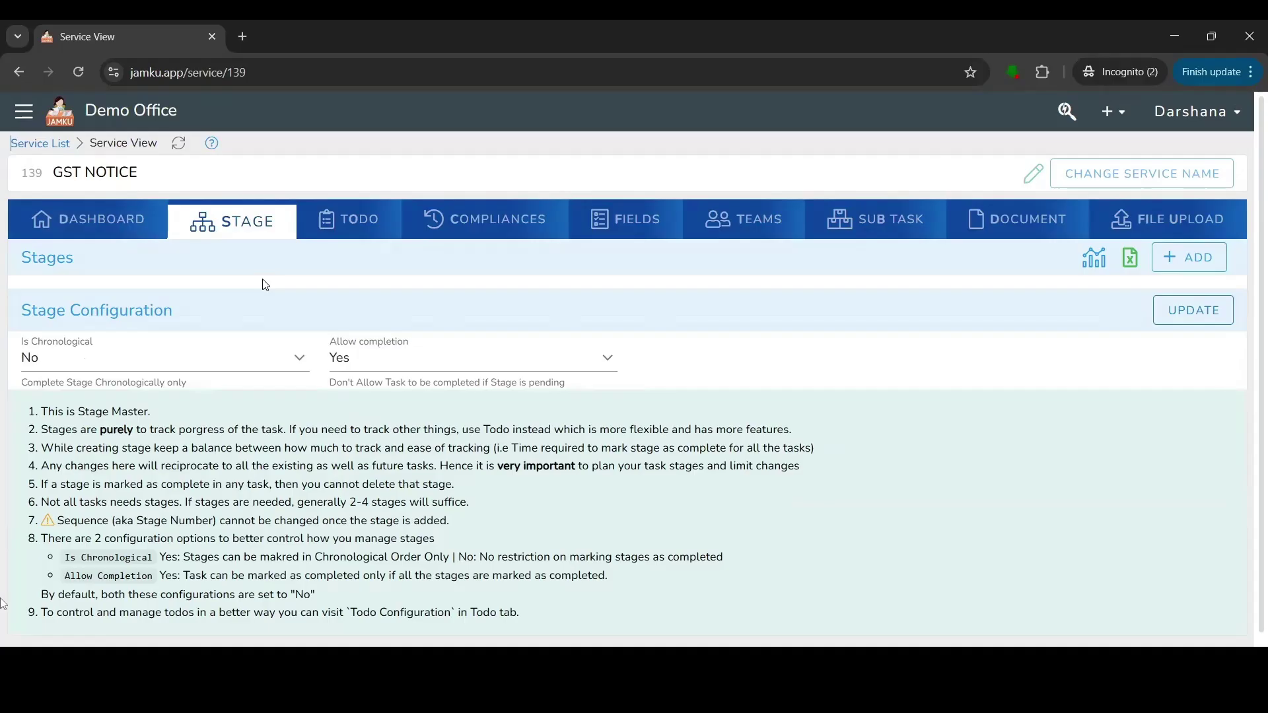
# Review GST NOTICE's todo and custom field tabs, then return to its Stage settings.
pyautogui.click(361, 230)
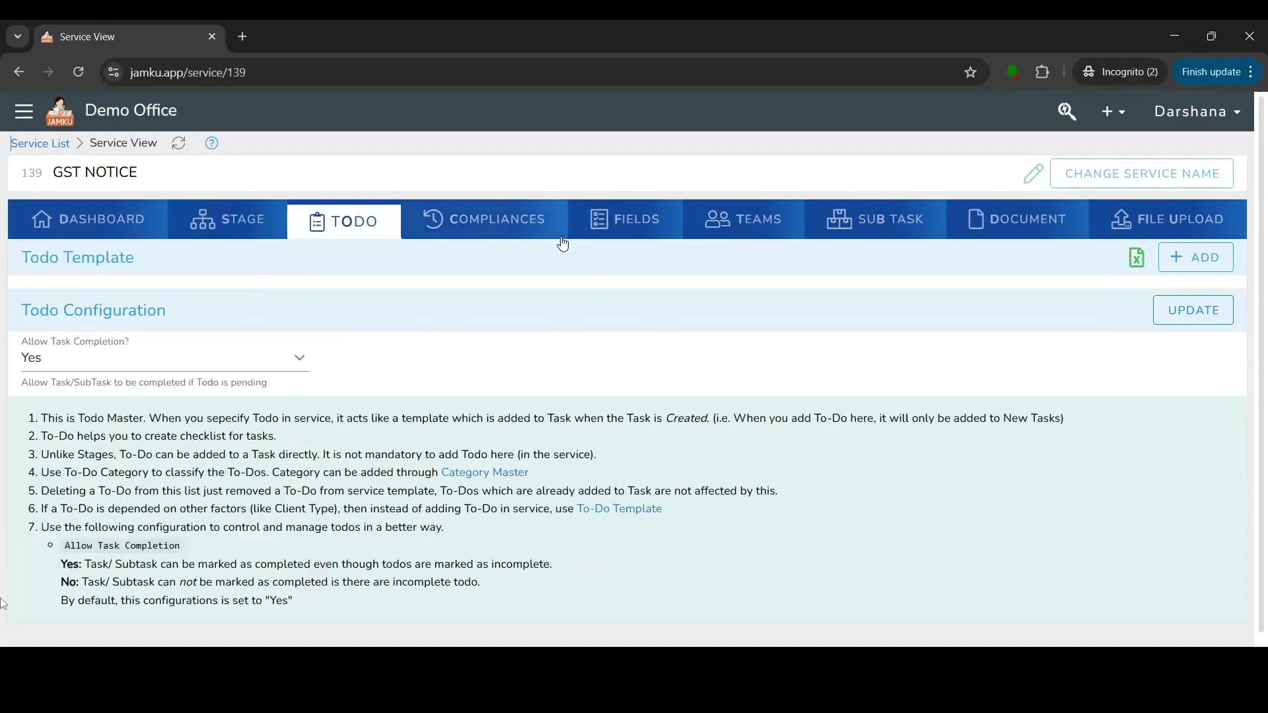
pyautogui.click(614, 228)
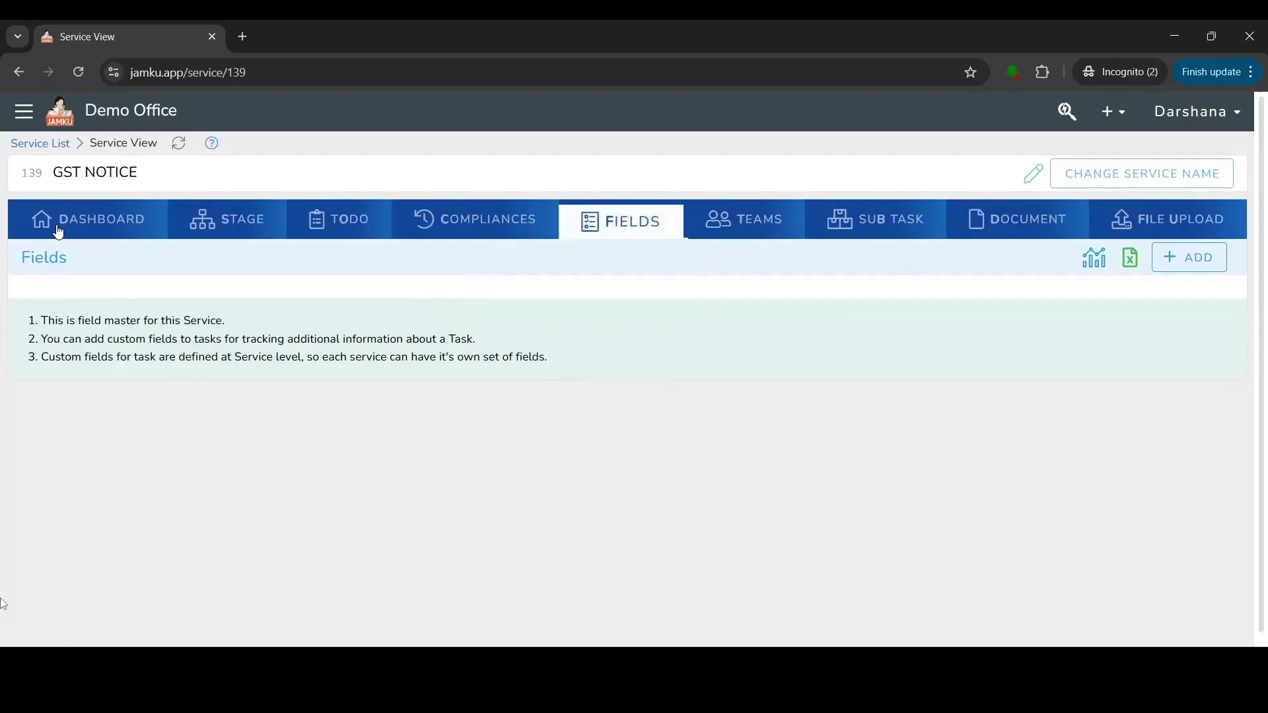
pyautogui.click(265, 236)
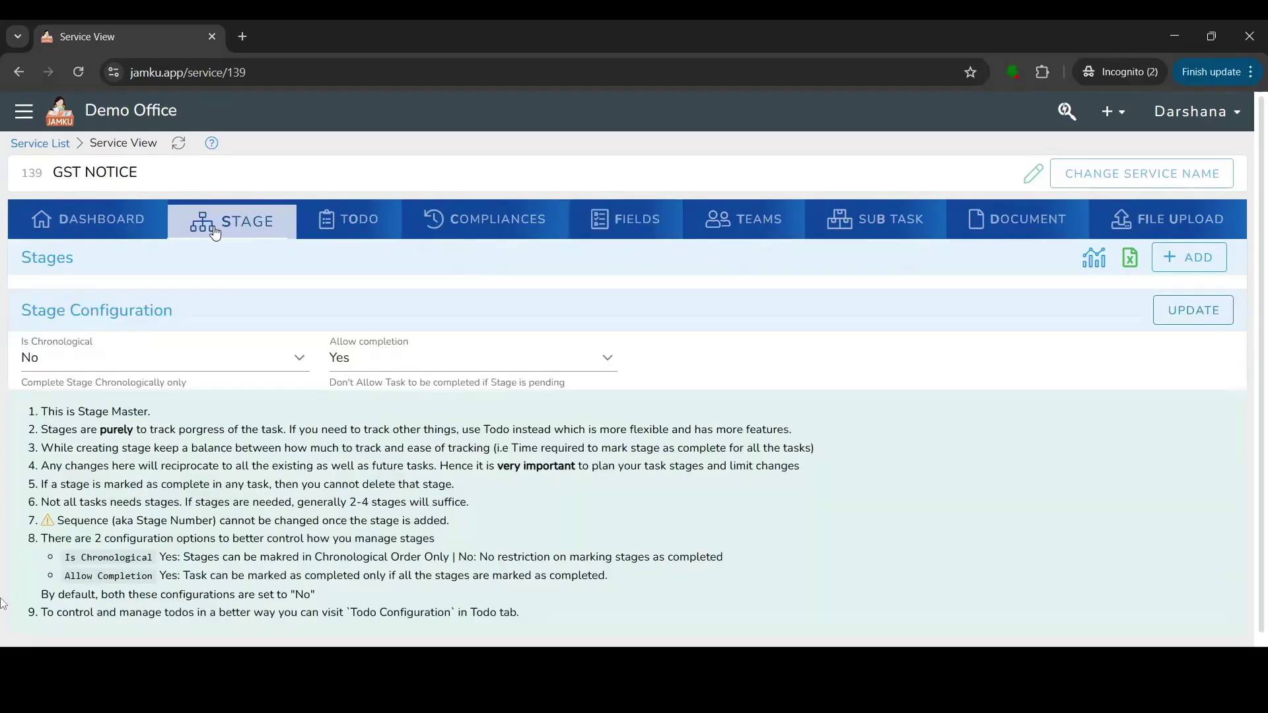
pyautogui.moveTo(58, 170); pyautogui.dragTo(190, 180)
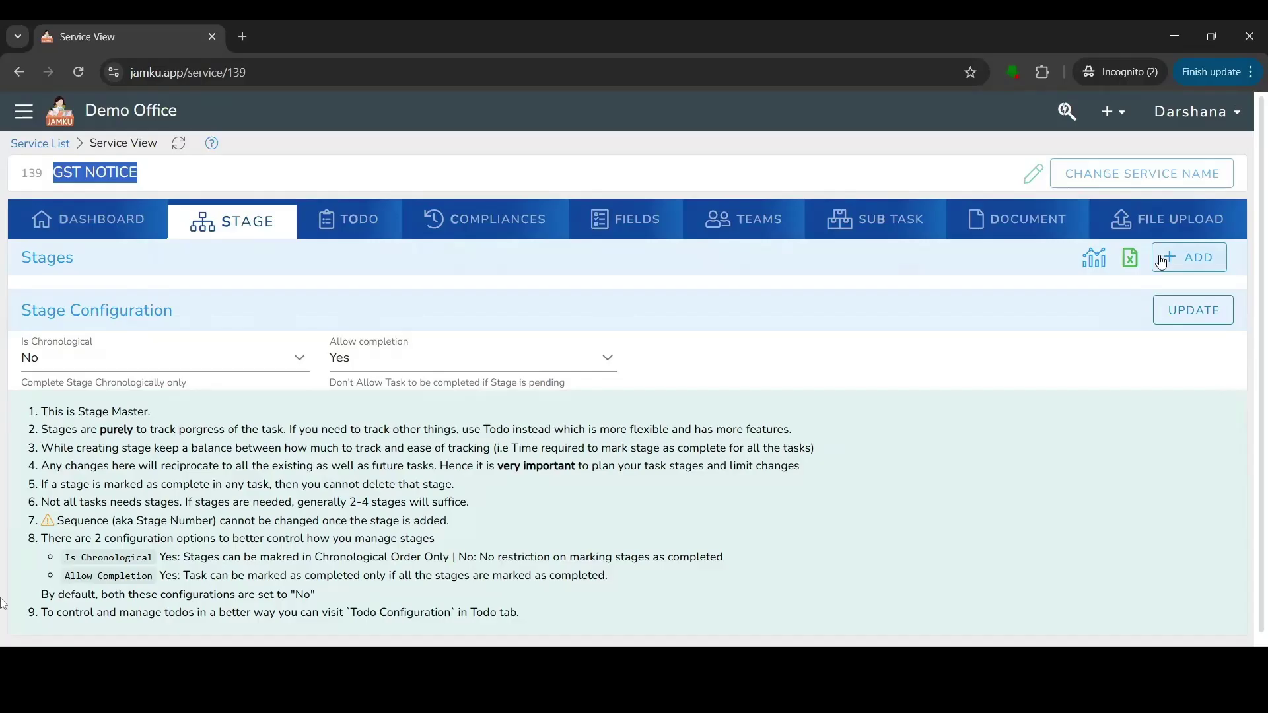
pyautogui.click(830, 326)
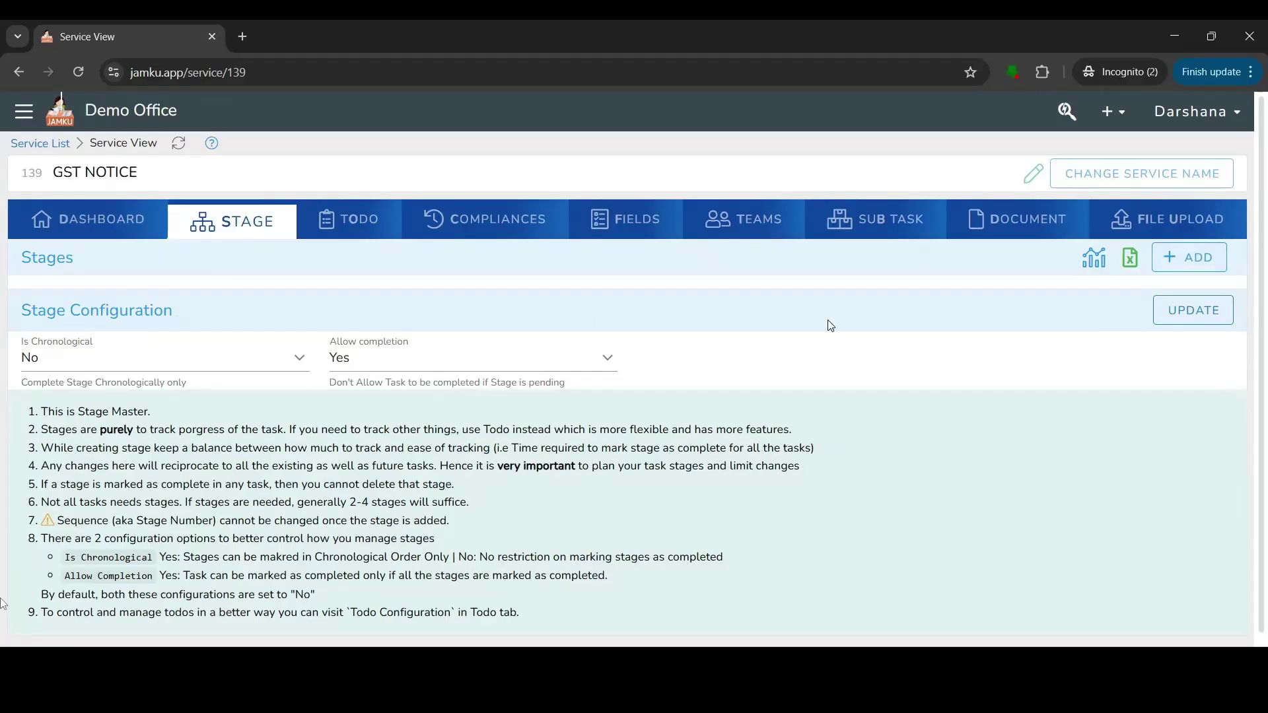
# Save stage number 1, 'Acknowledgement And Verify receipt', as a new GST NOTICE stage.
pyautogui.click(1191, 274)
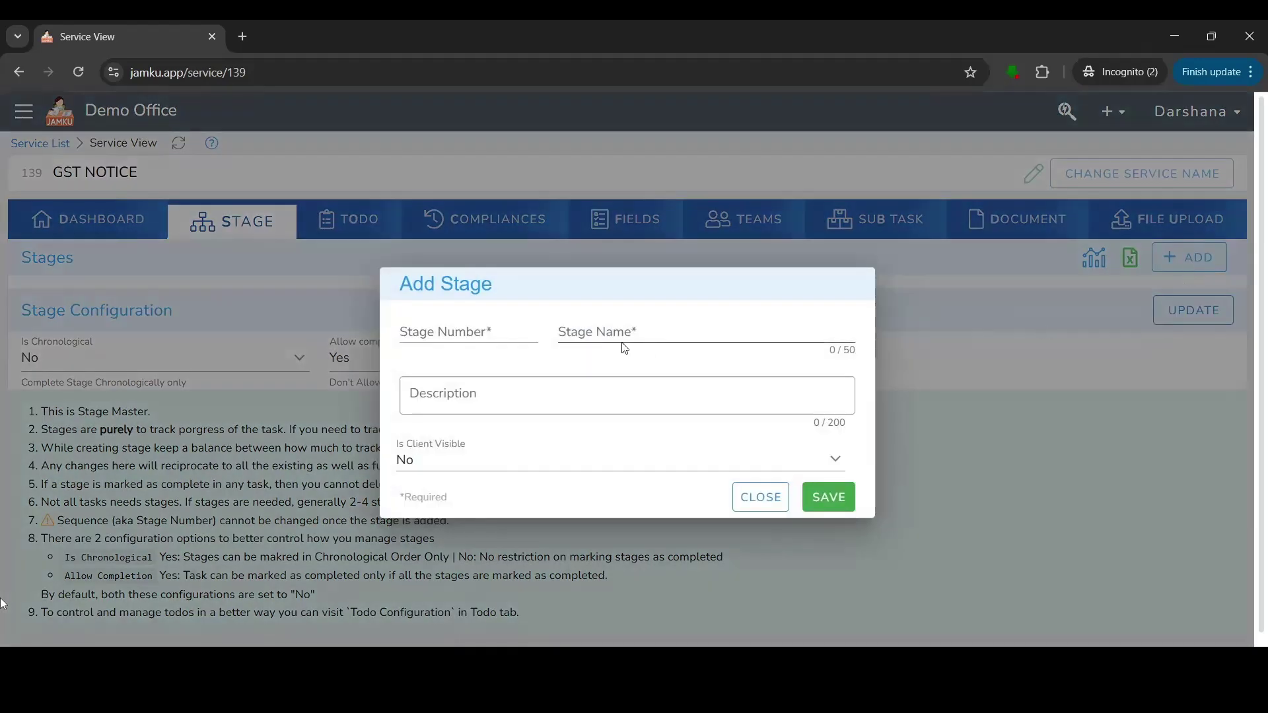
pyautogui.click(507, 325)
pyautogui.write('1')
pyautogui.click(671, 328)
pyautogui.write('Acknowledgement And Verify receipt')
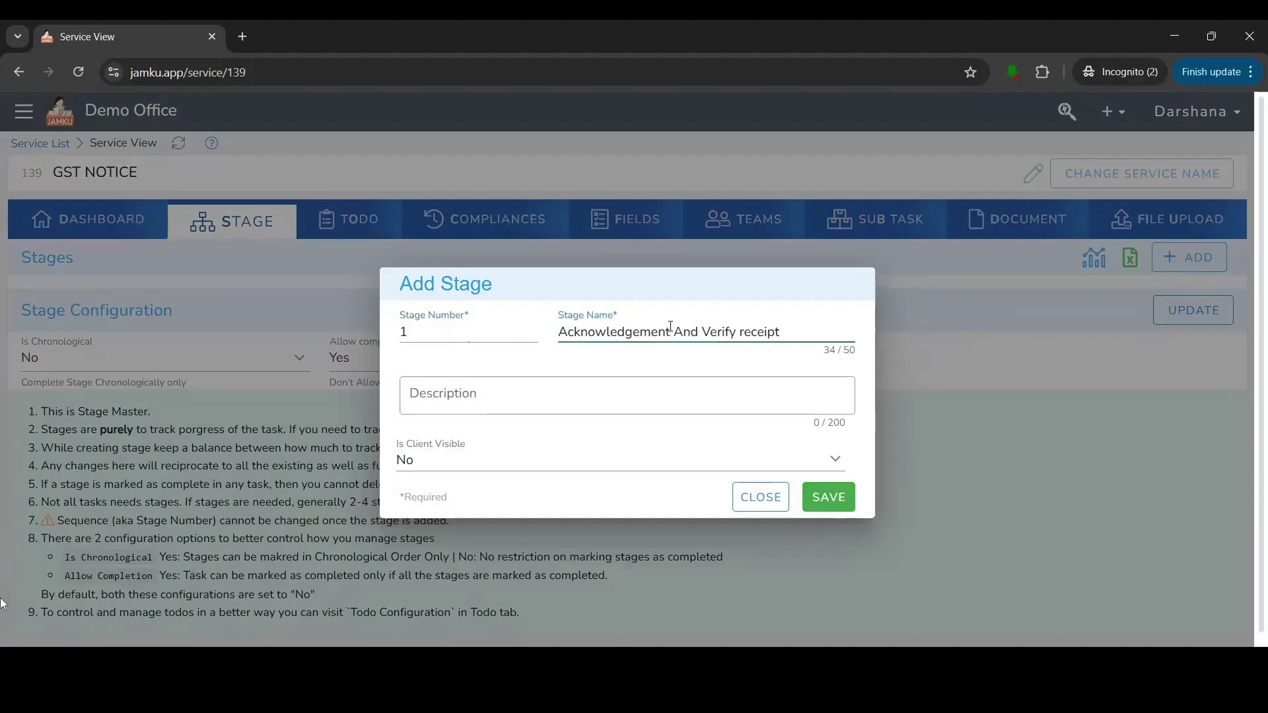
pyautogui.click(421, 383)
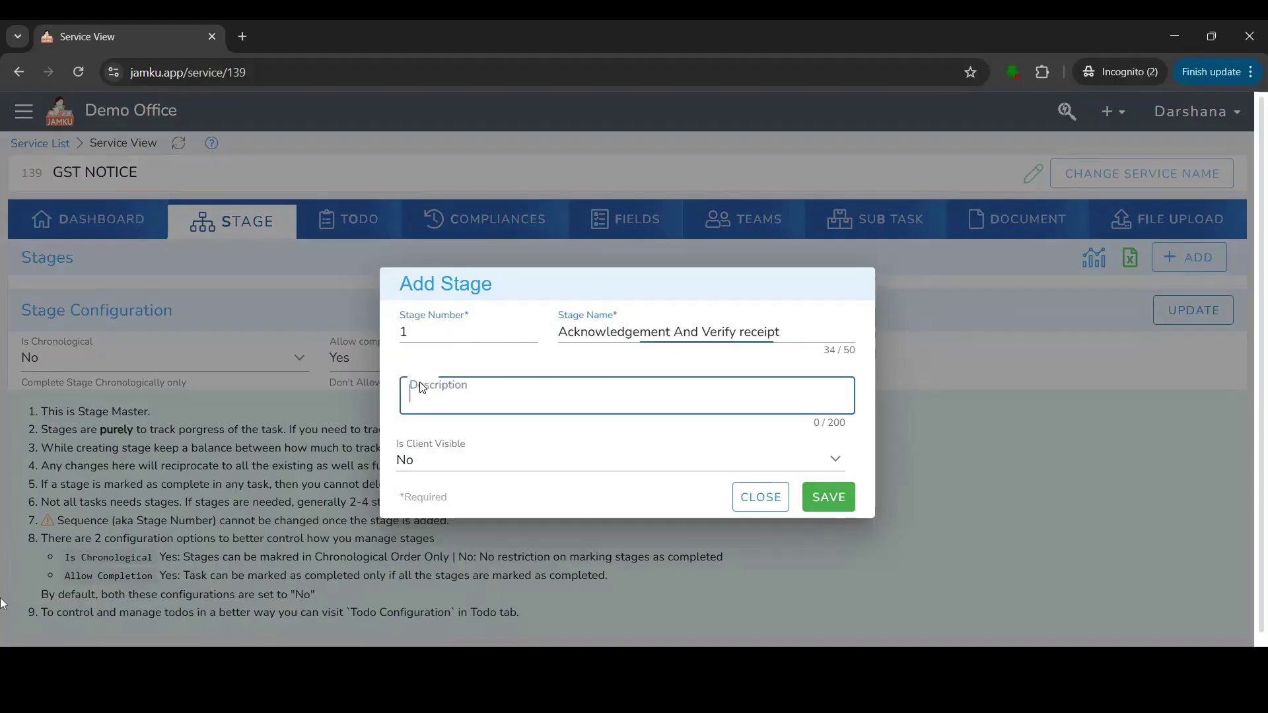
pyautogui.click(821, 492)
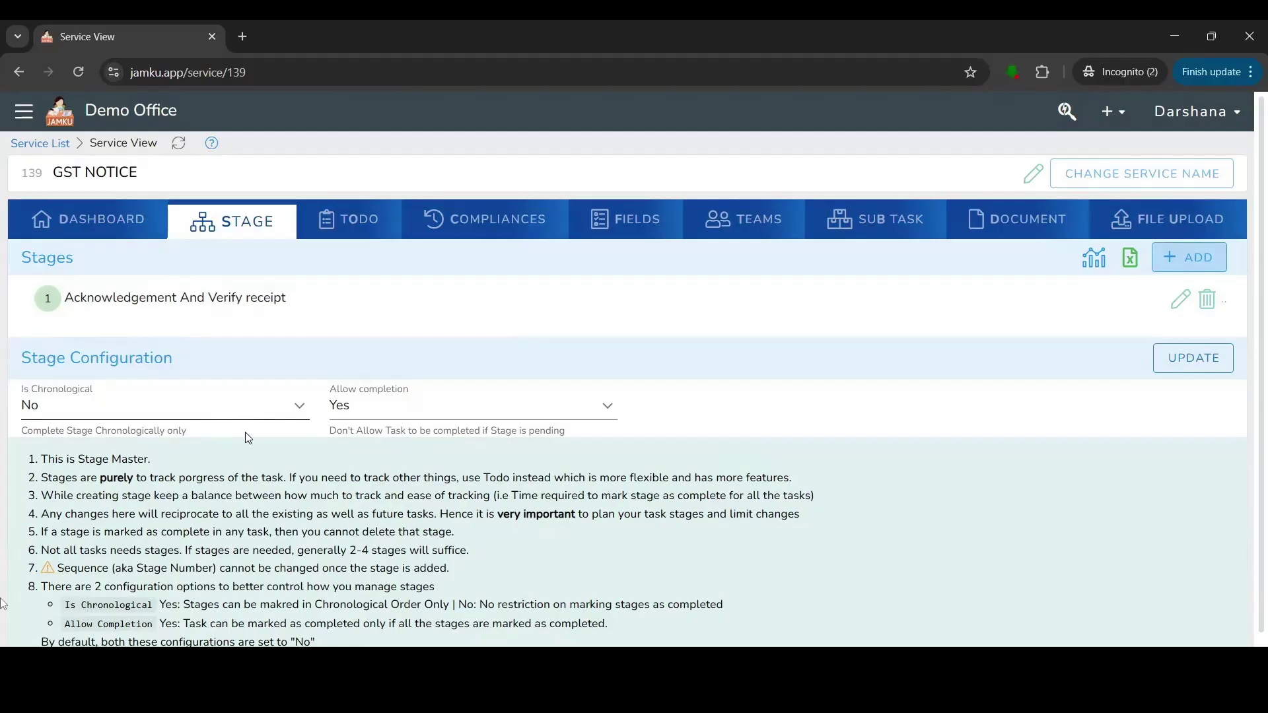
pyautogui.click(373, 236)
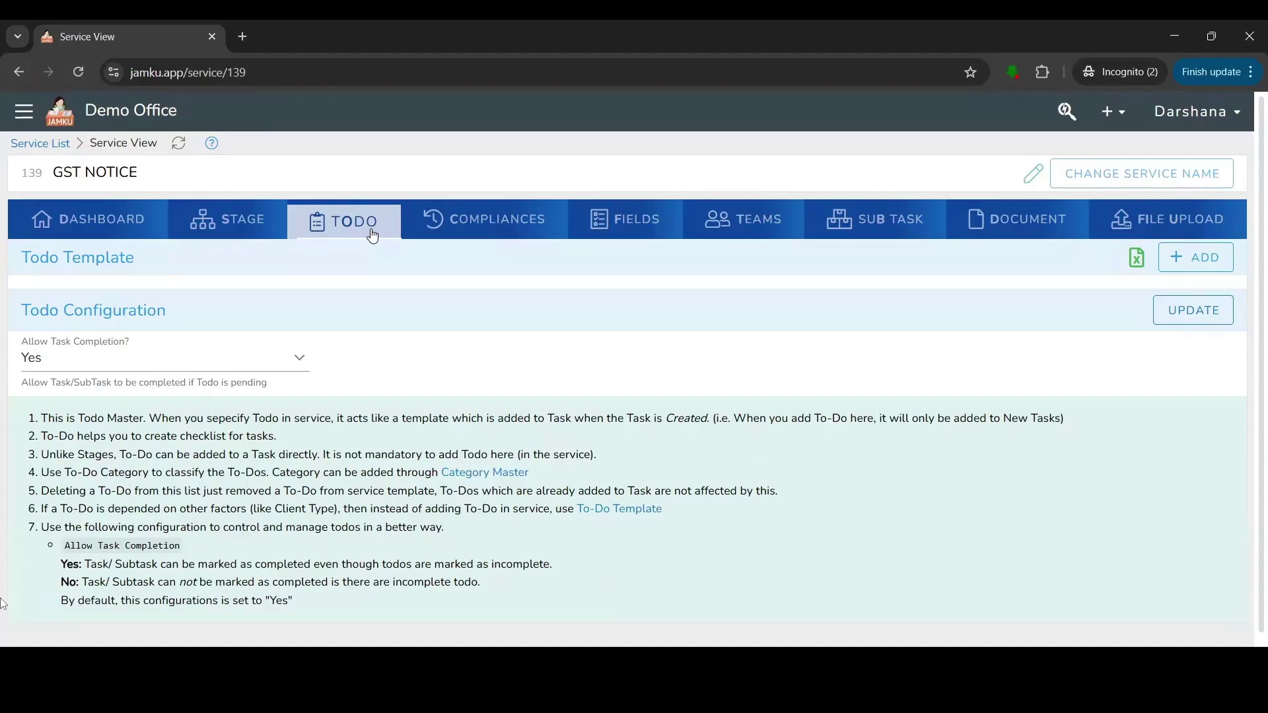
# Paste and add the todos Verify Authenticity, Locate the Notice, Note Key Details, Engage Experts.
pyautogui.click(1189, 264)
pyautogui.click(438, 240)
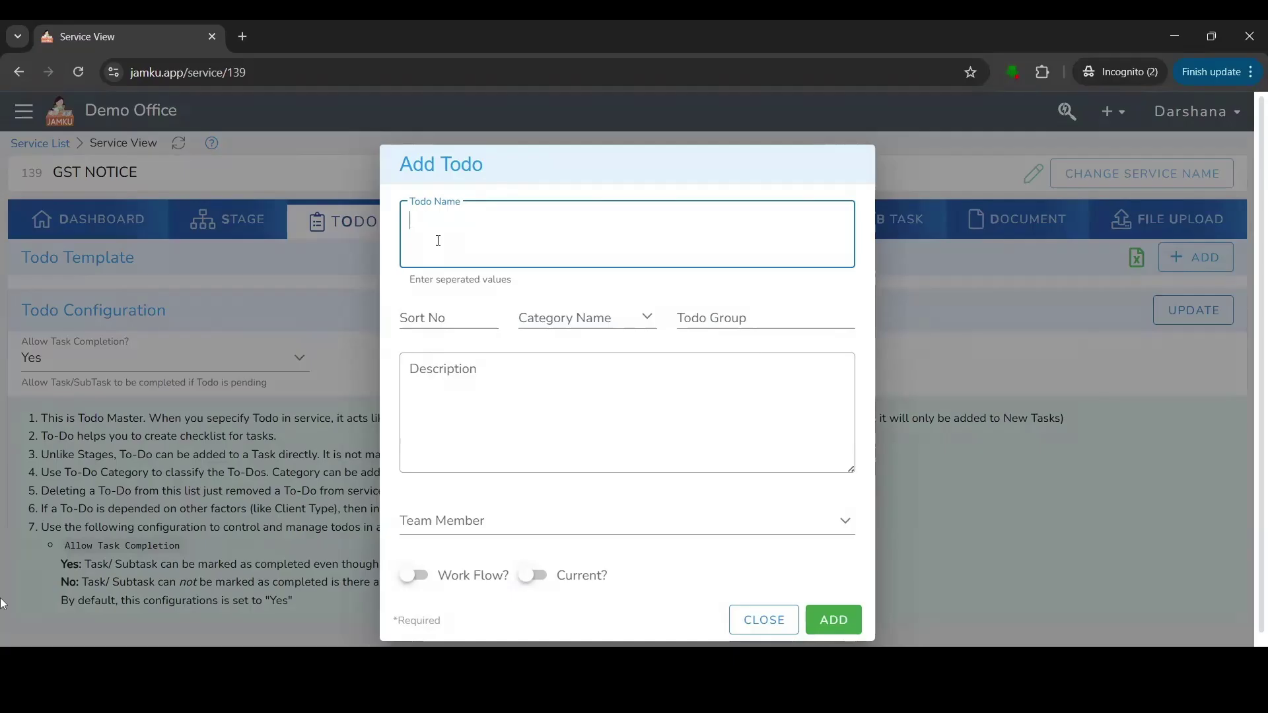
pyautogui.write('Verify Authenticity Locate the Notice Note Key Details Engage Experts')
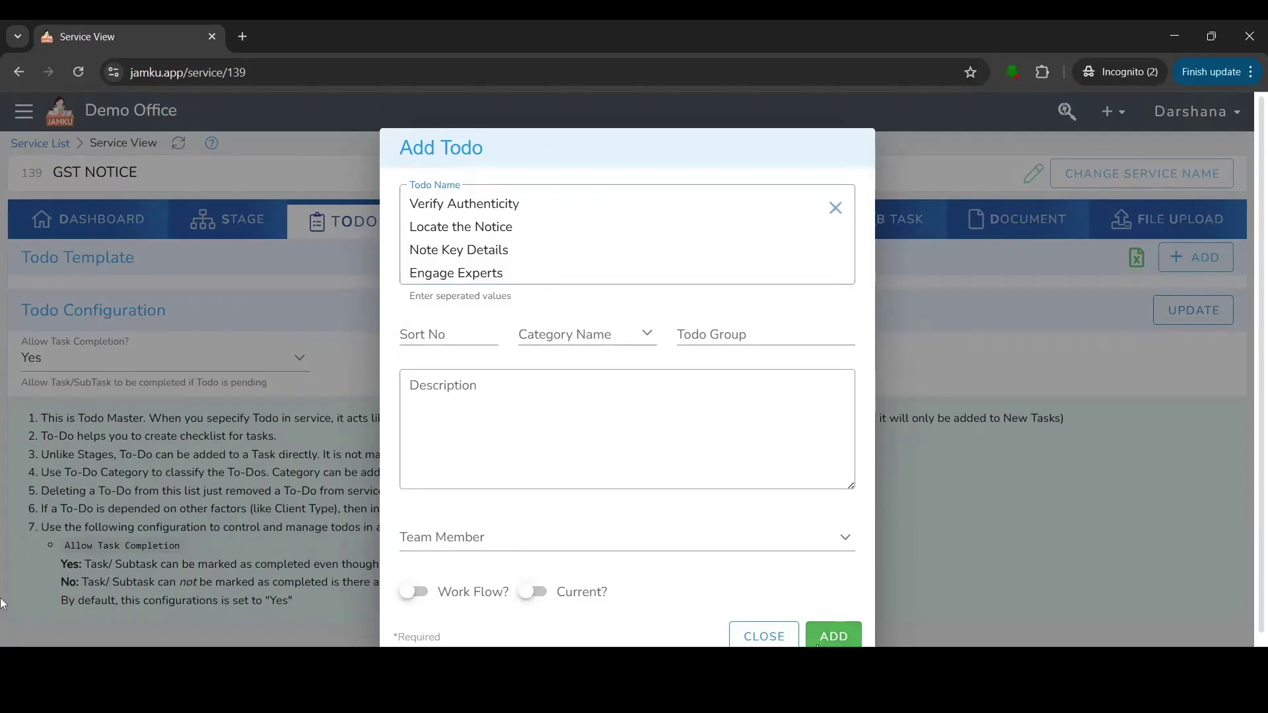
pyautogui.click(849, 632)
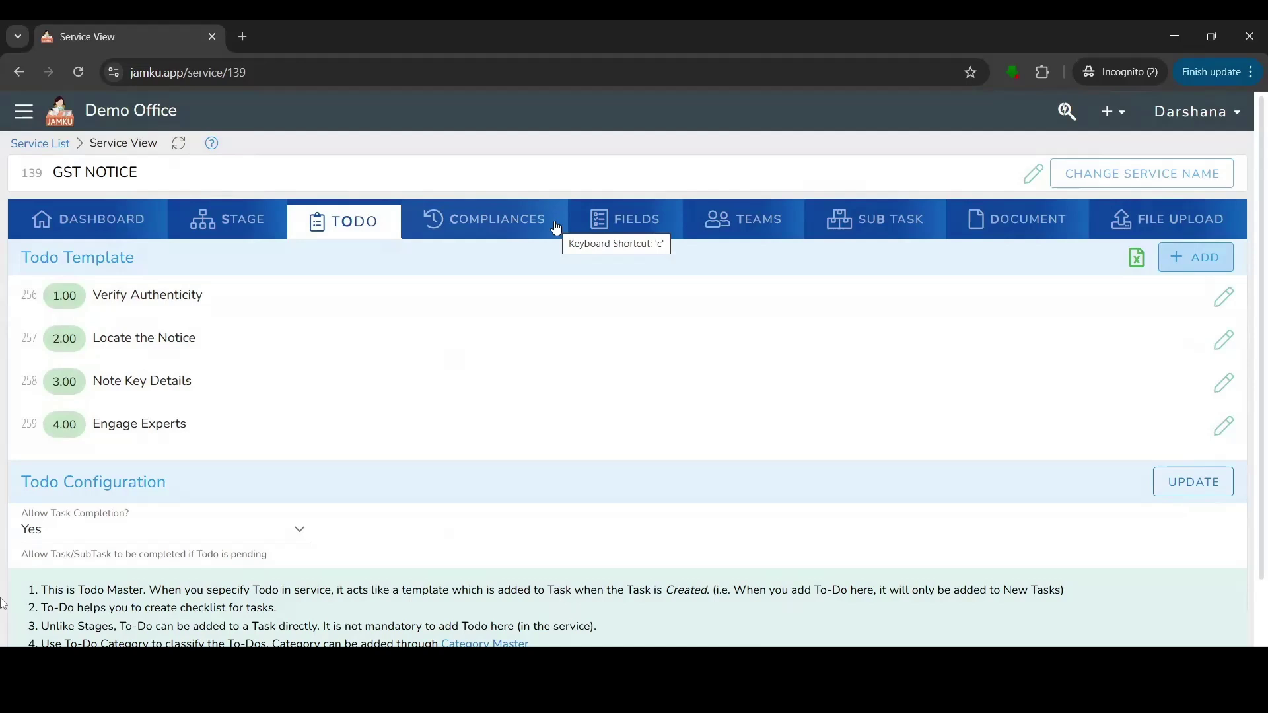
pyautogui.click(594, 235)
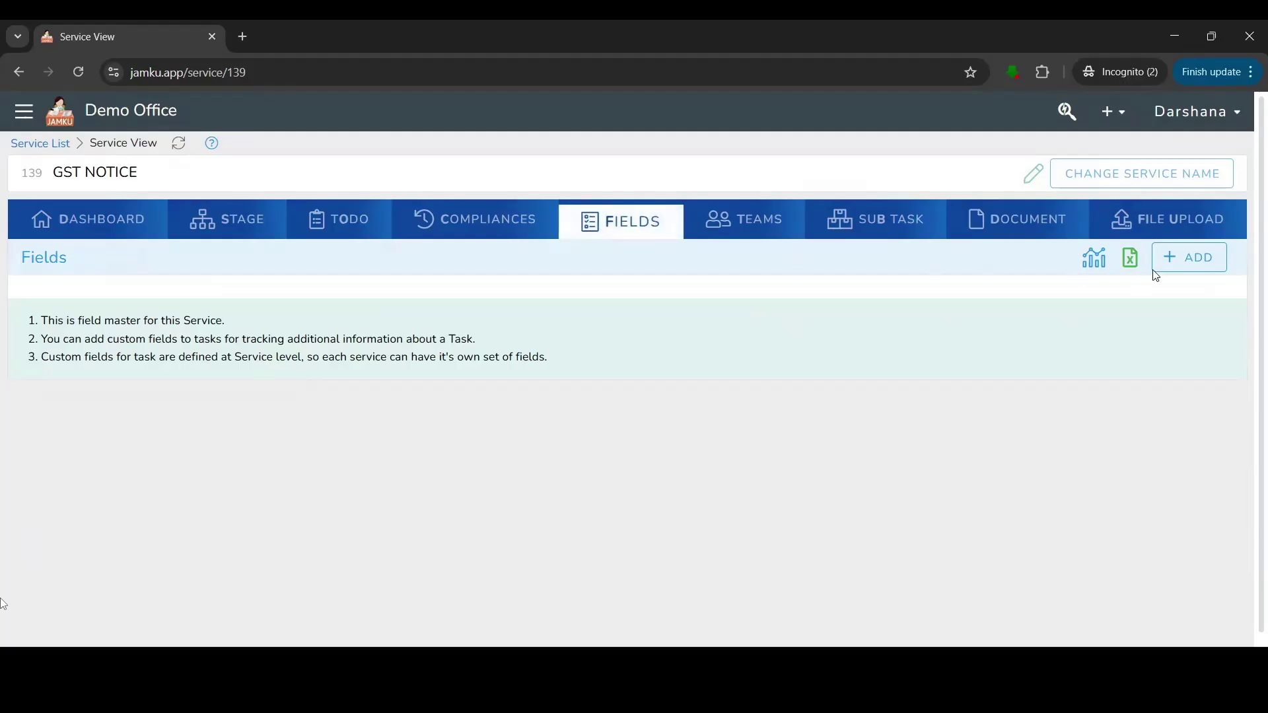
# Begin a new GST NOTICE custom field with sort number 1 and field name DIN.
pyautogui.click(1204, 271)
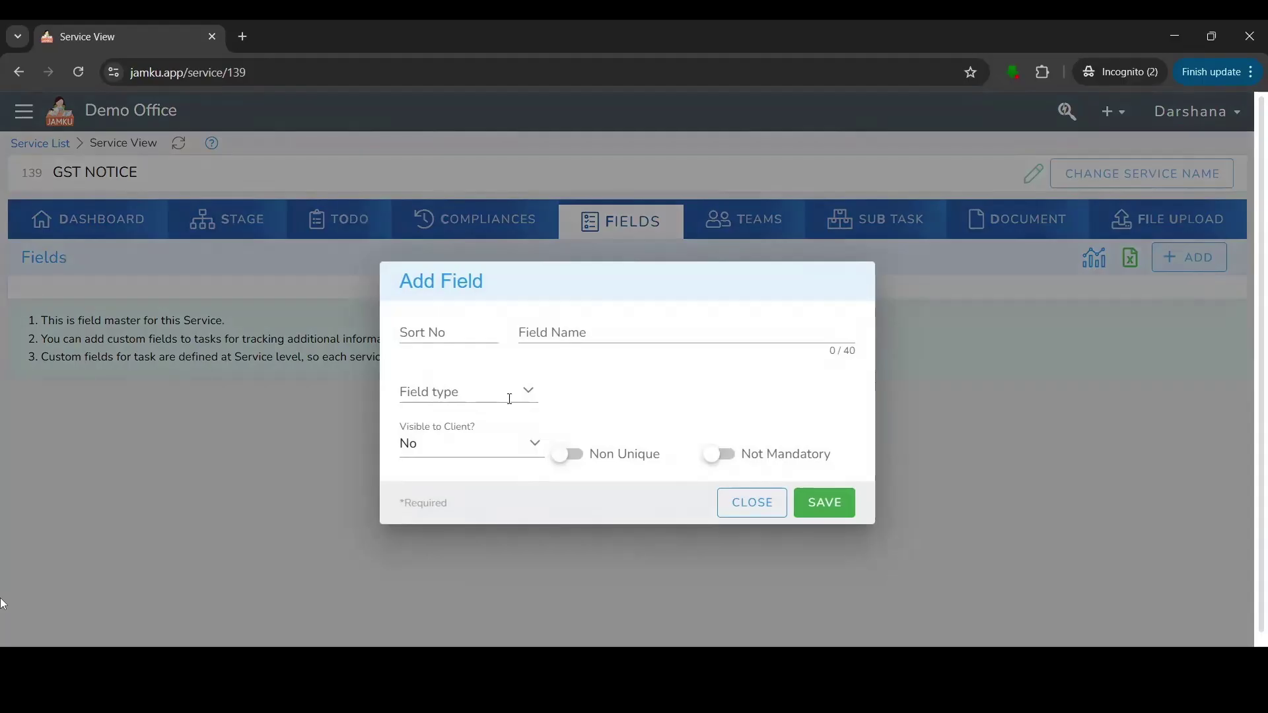
pyautogui.click(425, 342)
pyautogui.write('1')
pyautogui.click(564, 335)
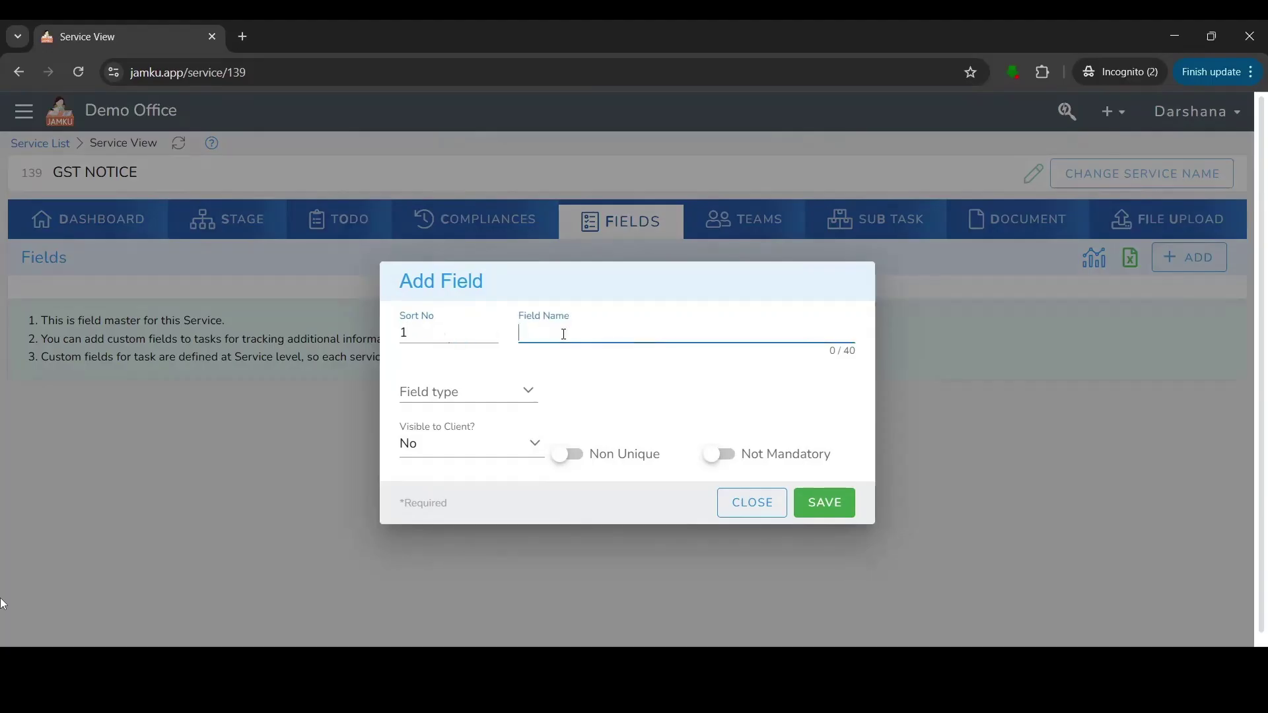
pyautogui.write('DIN')
pyautogui.click(448, 393)
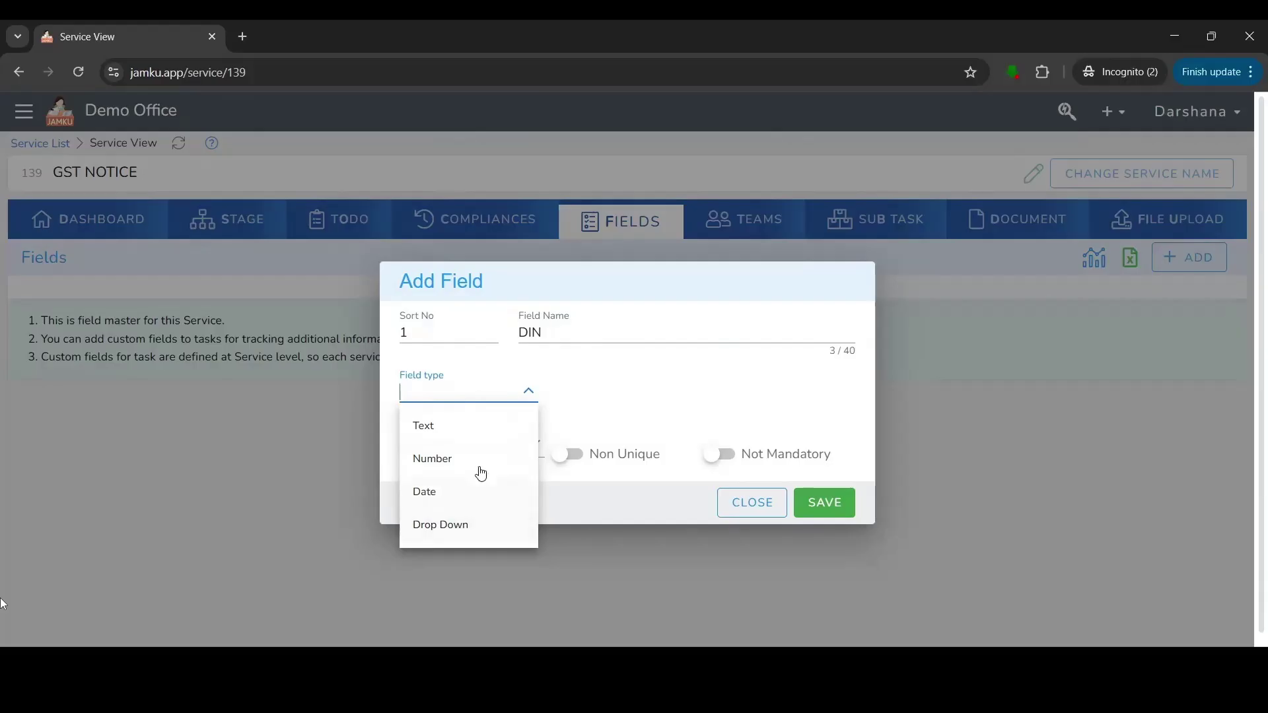
# Set the DIN field's type to Text and save it.
pyautogui.click(473, 422)
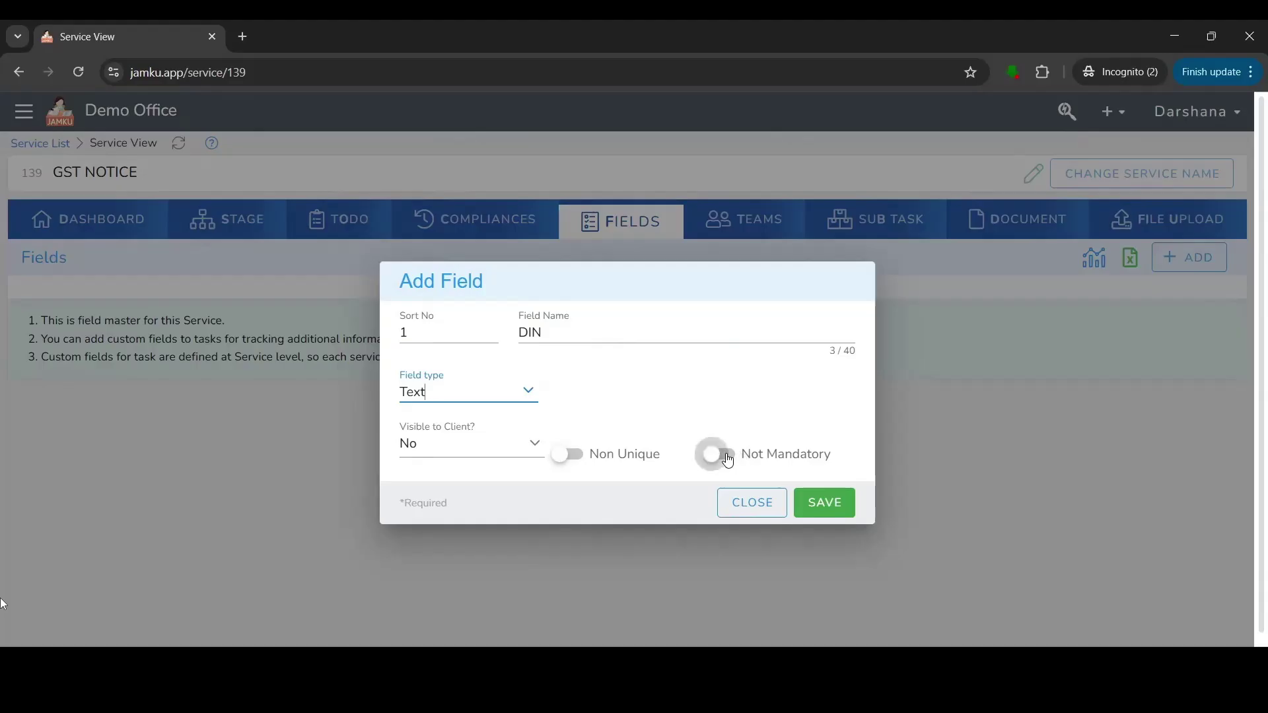
pyautogui.click(844, 504)
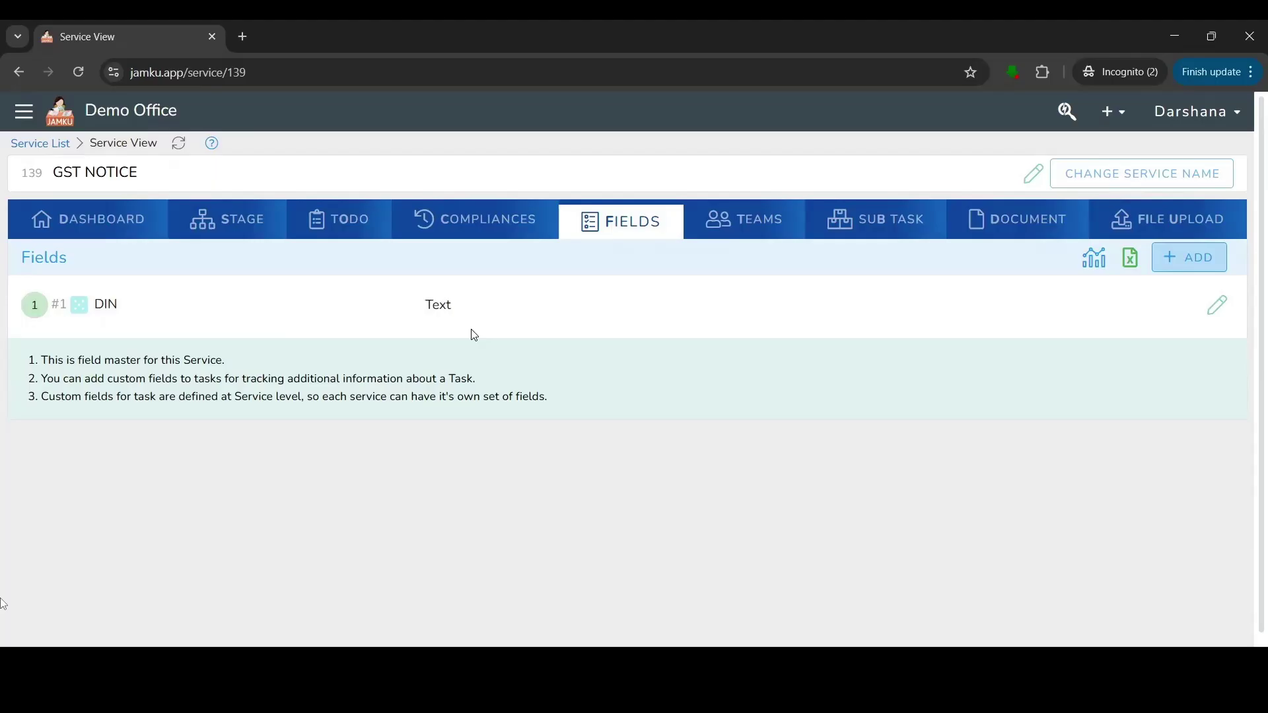
# Find the Compliance Dashboard via menu search 'com' and start bulk creation for GSTR 1, Mar 2026.
pyautogui.click(23, 111)
pyautogui.write('c')
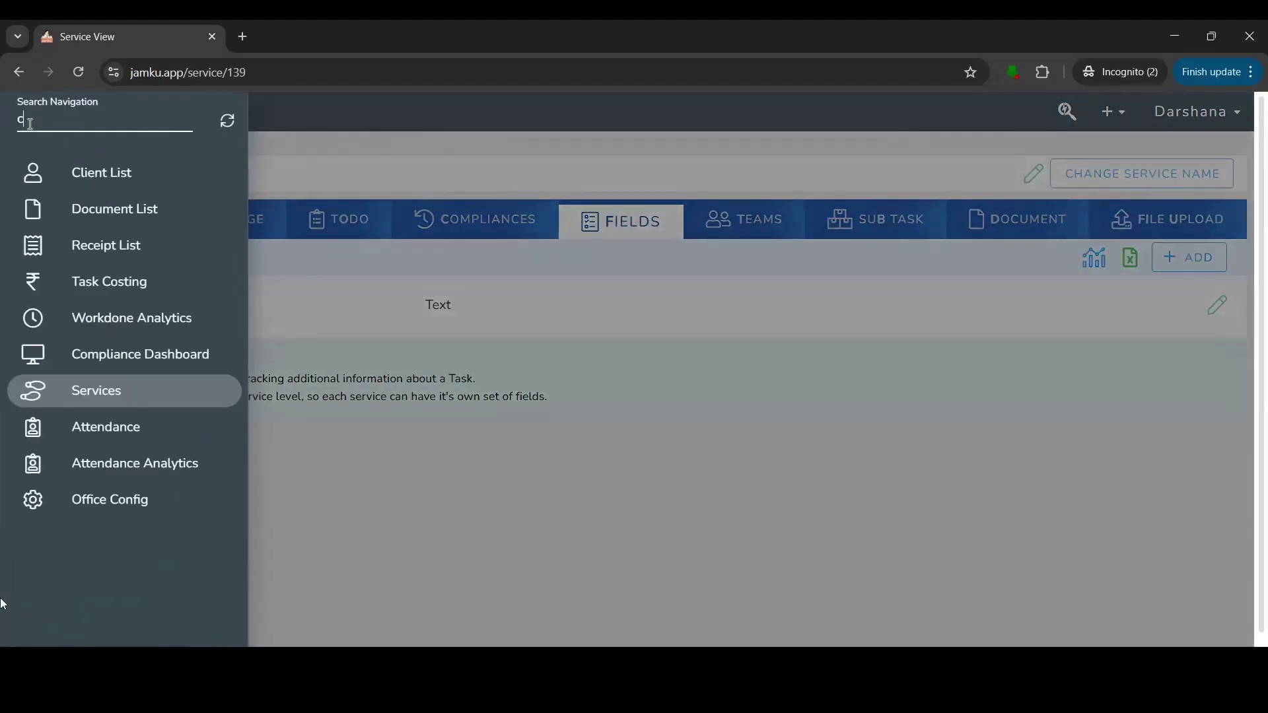
pyautogui.write('om')
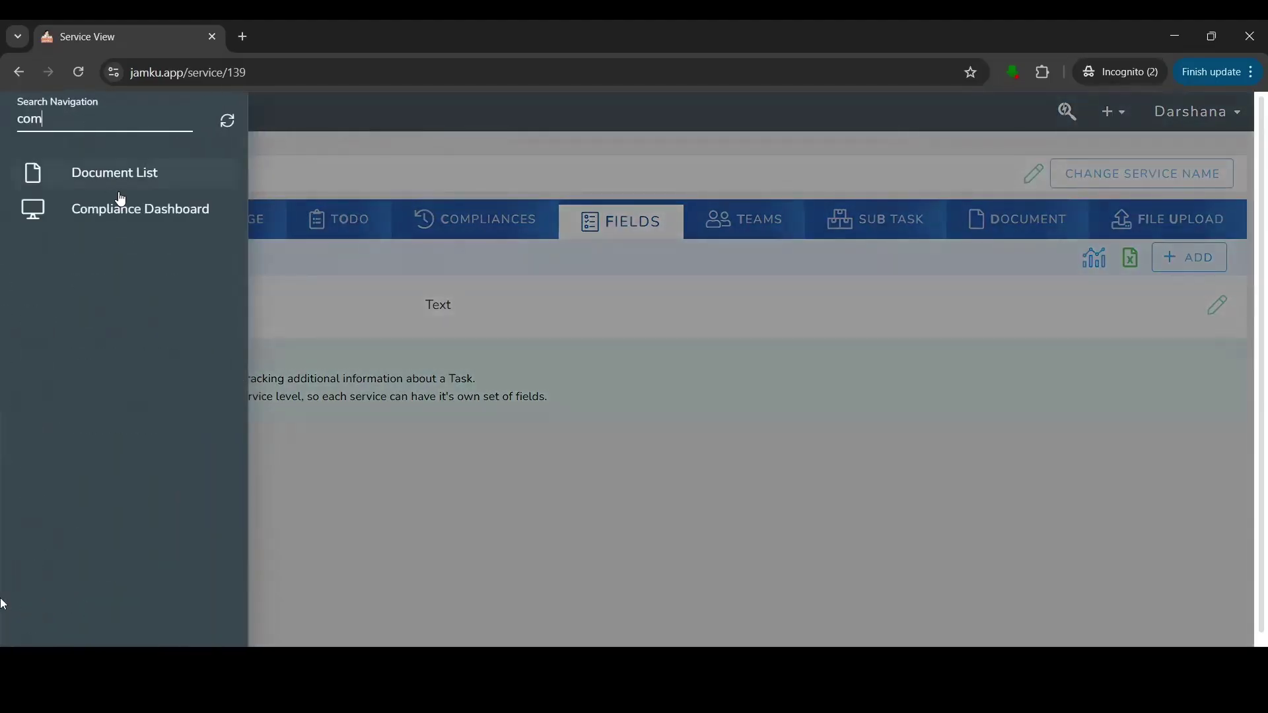
pyautogui.click(126, 215)
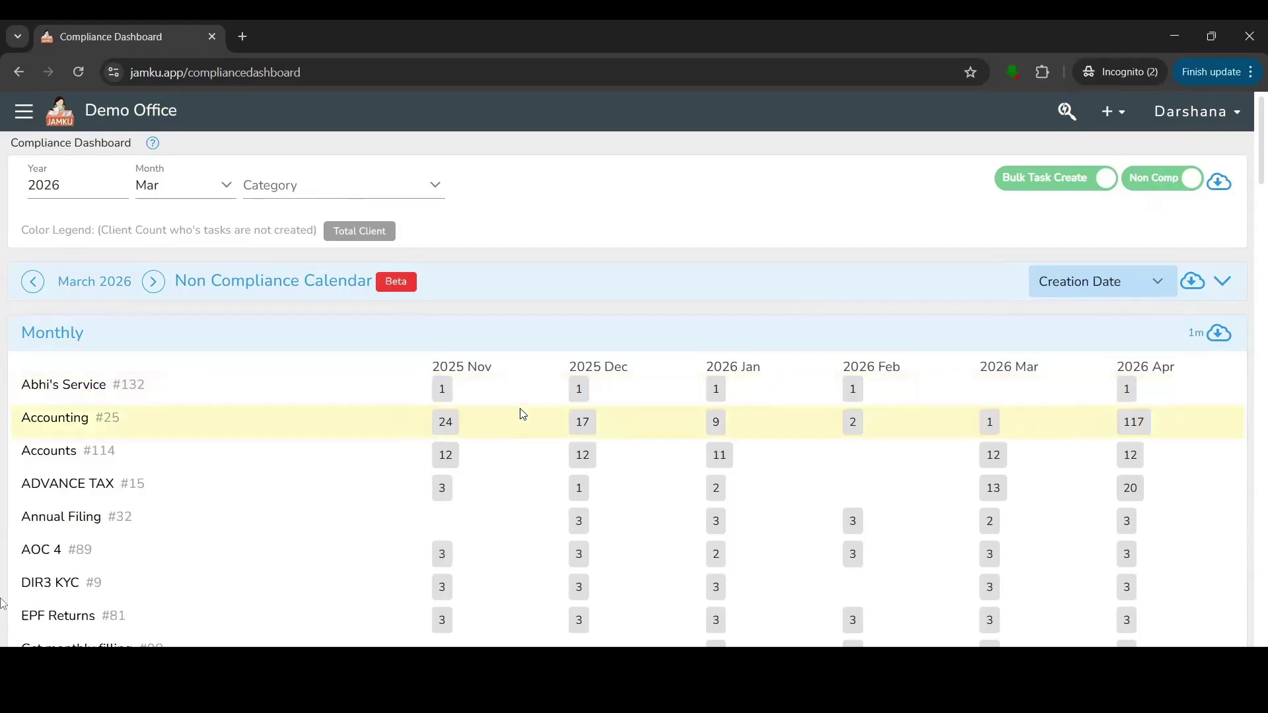
pyautogui.scroll(-4, 1251, 213)
pyautogui.moveTo(1250, 213); pyautogui.dragTo(1250, 130)
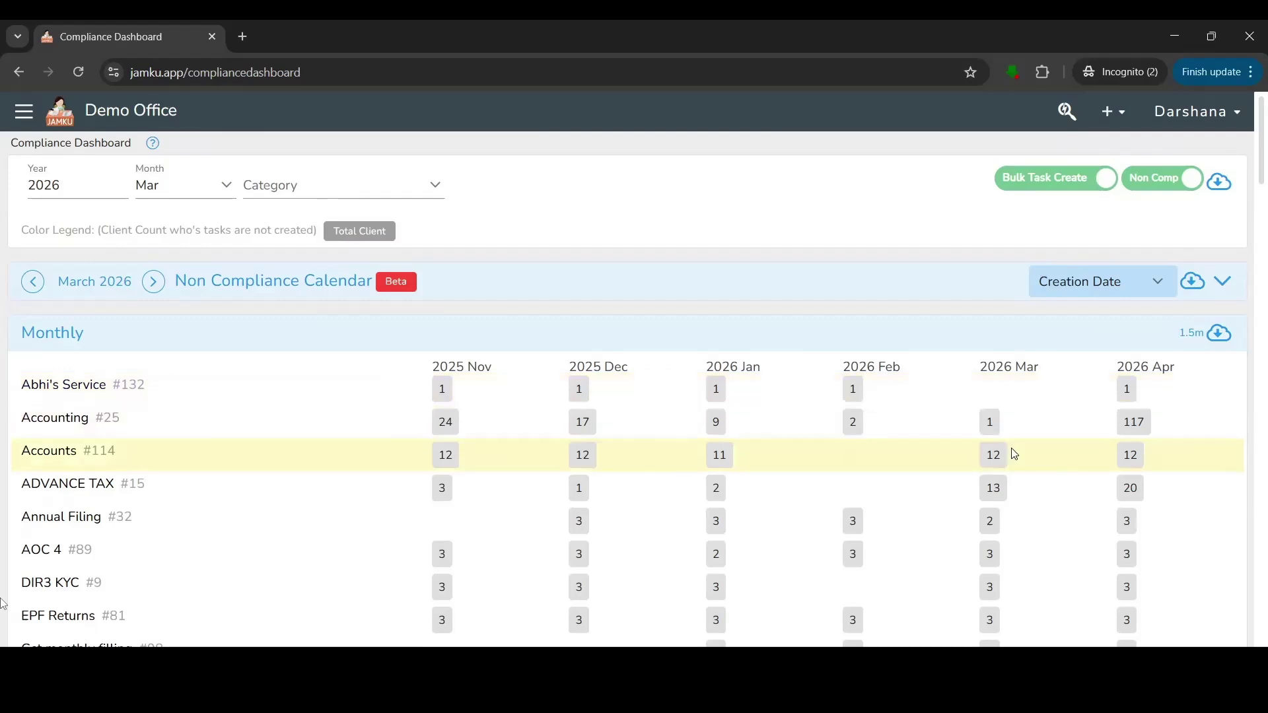
pyautogui.scroll(-3, 1009, 618)
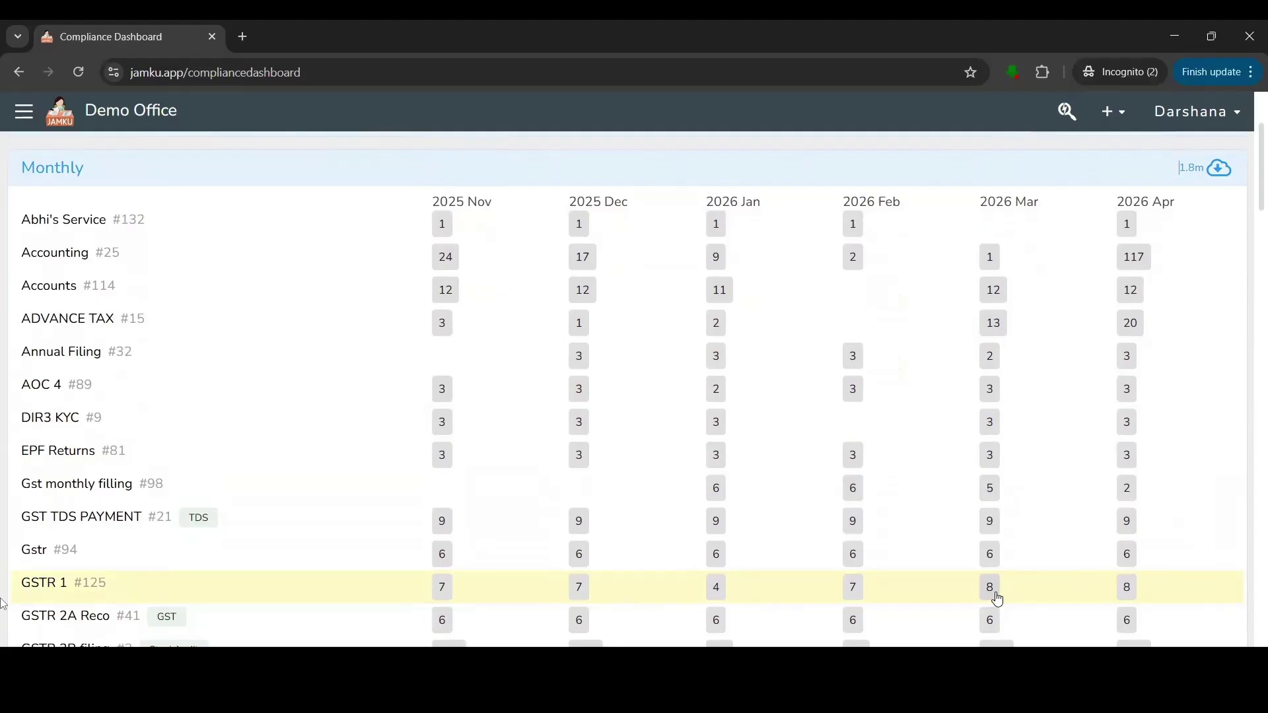
pyautogui.click(992, 590)
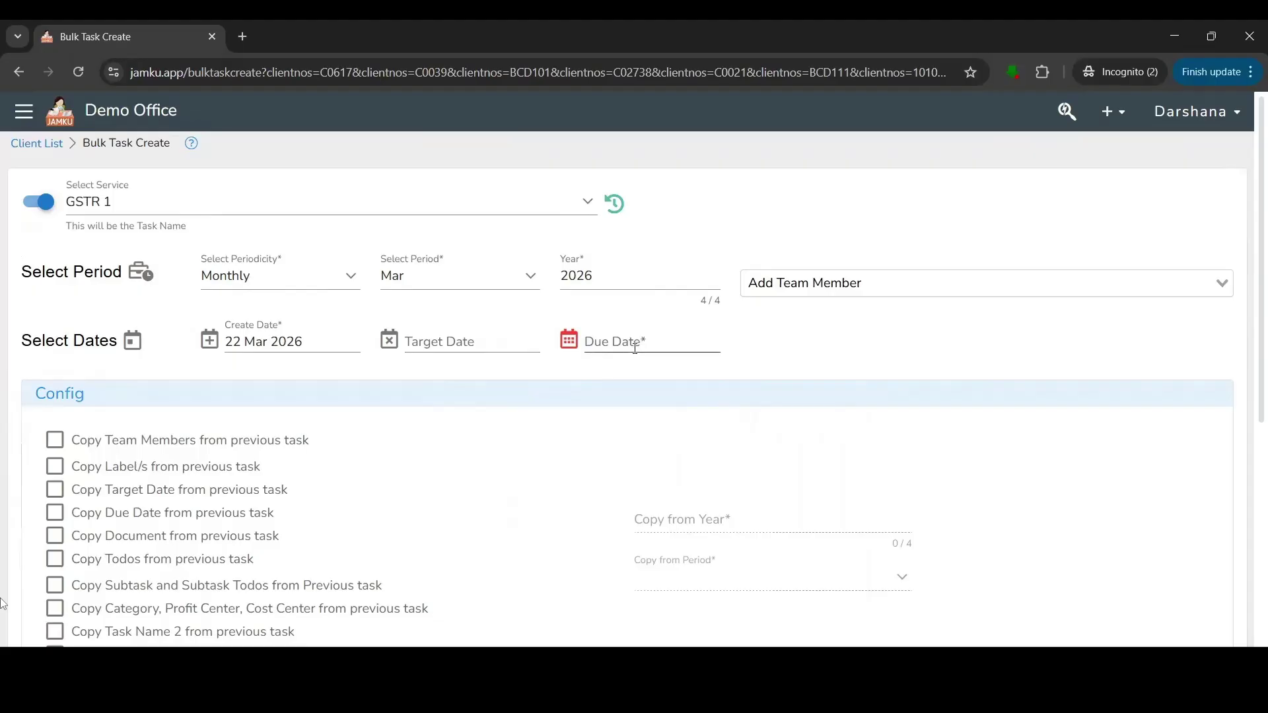
# Set the GSTR 1 bulk tasks' due date to 11 Apr 2026 and target date to 10 Apr 2026.
pyautogui.click(635, 346)
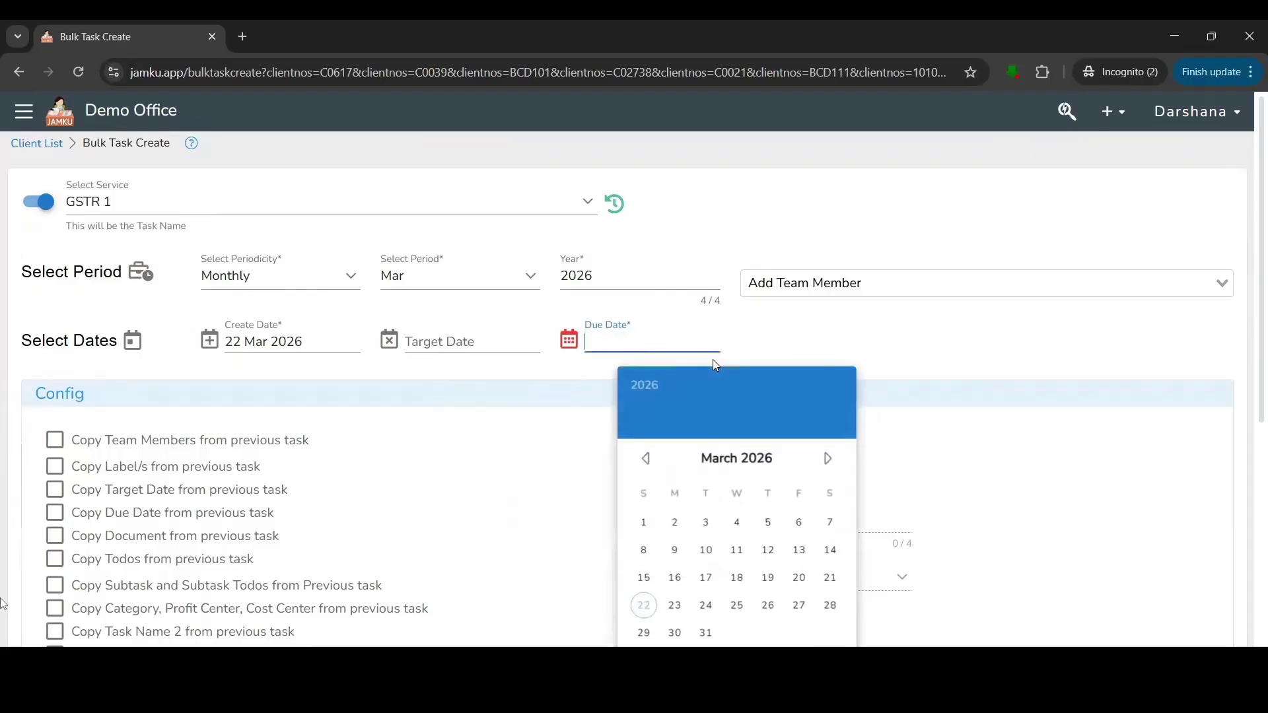
pyautogui.click(825, 460)
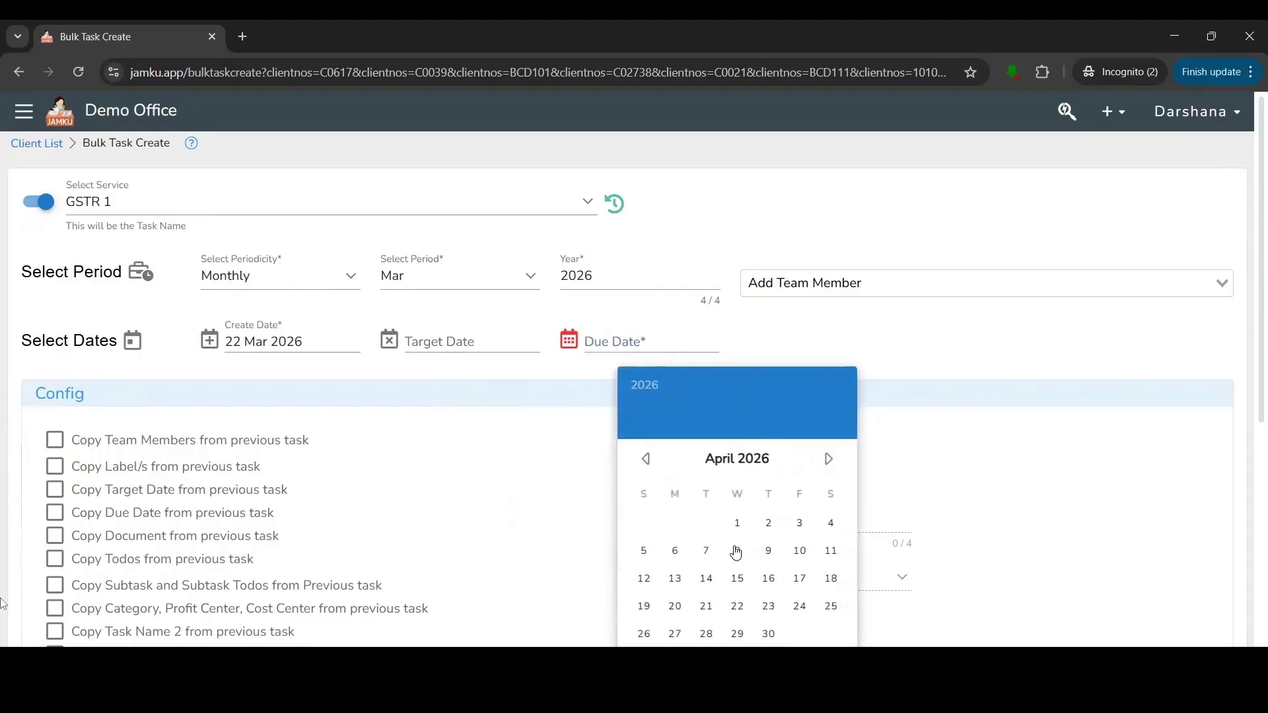
pyautogui.click(841, 552)
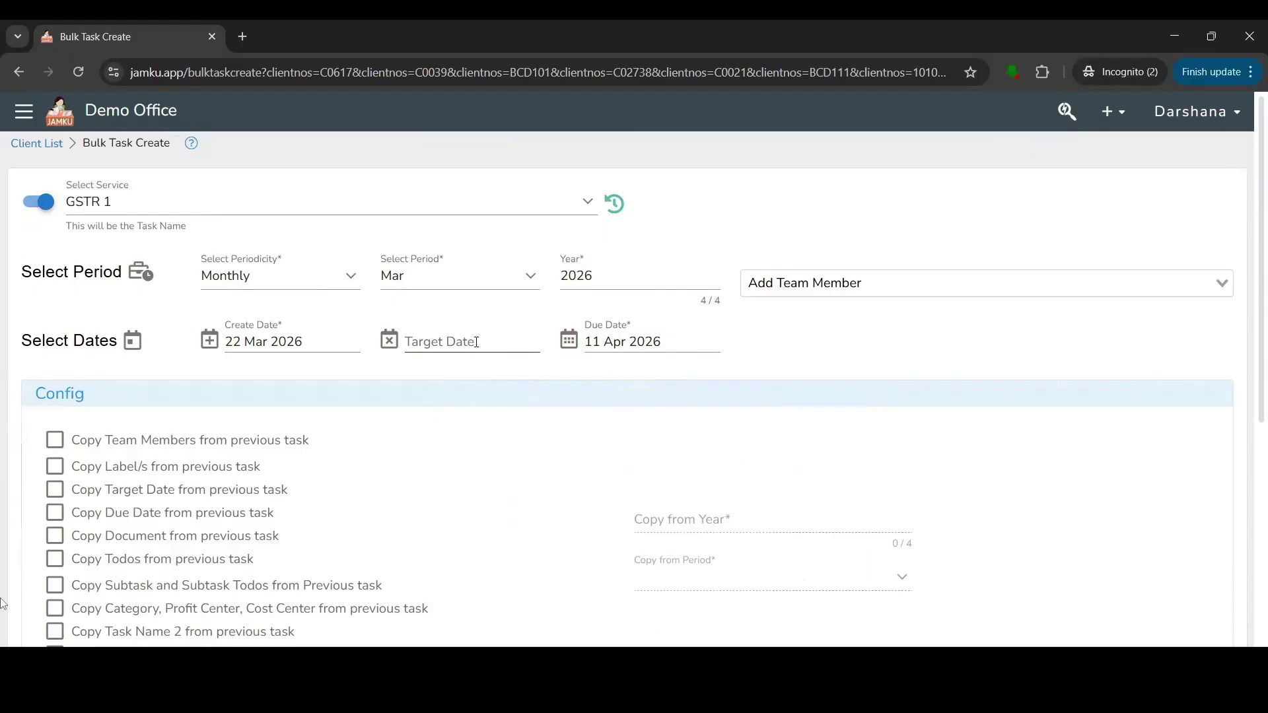
pyautogui.click(477, 342)
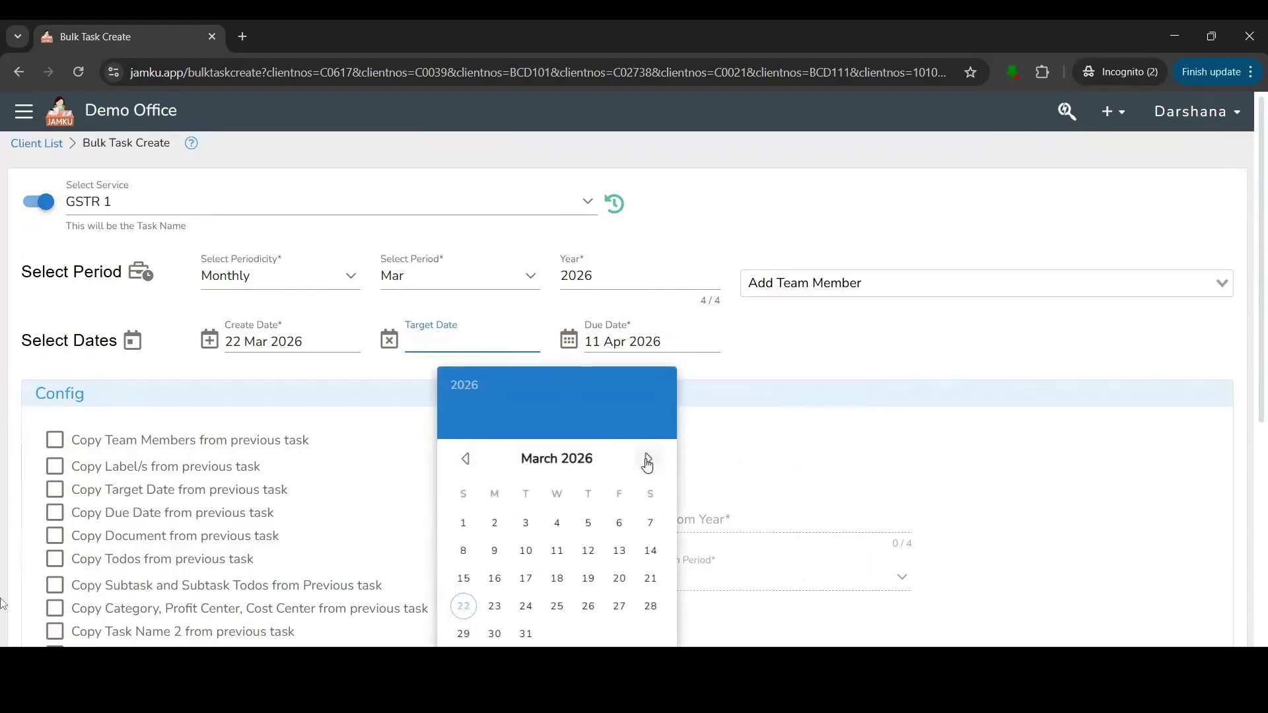
pyautogui.click(648, 461)
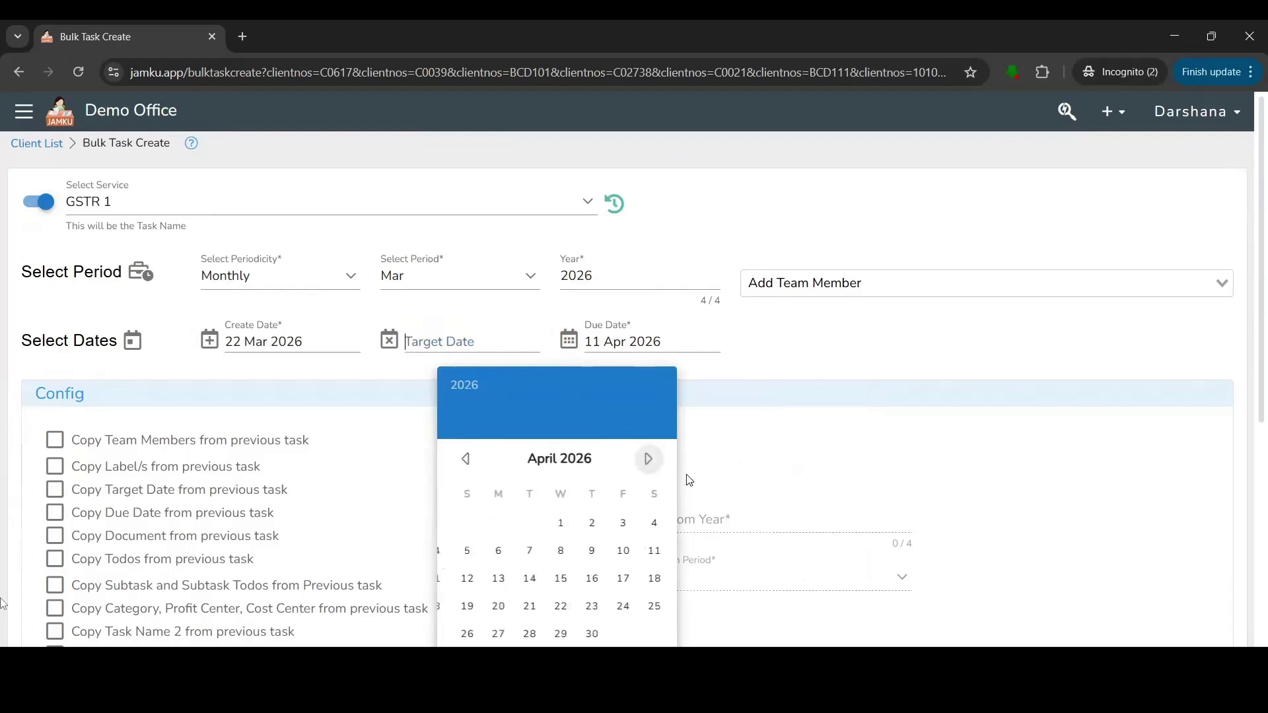
pyautogui.click(610, 554)
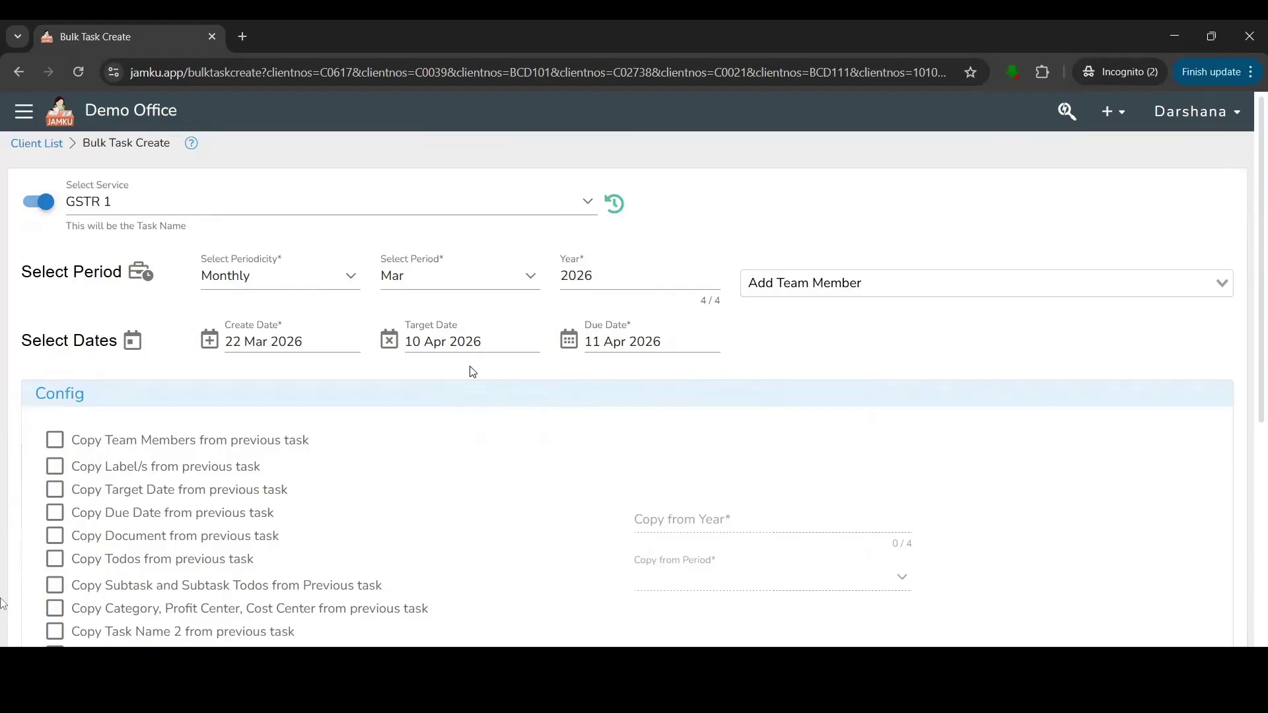
pyautogui.click(796, 297)
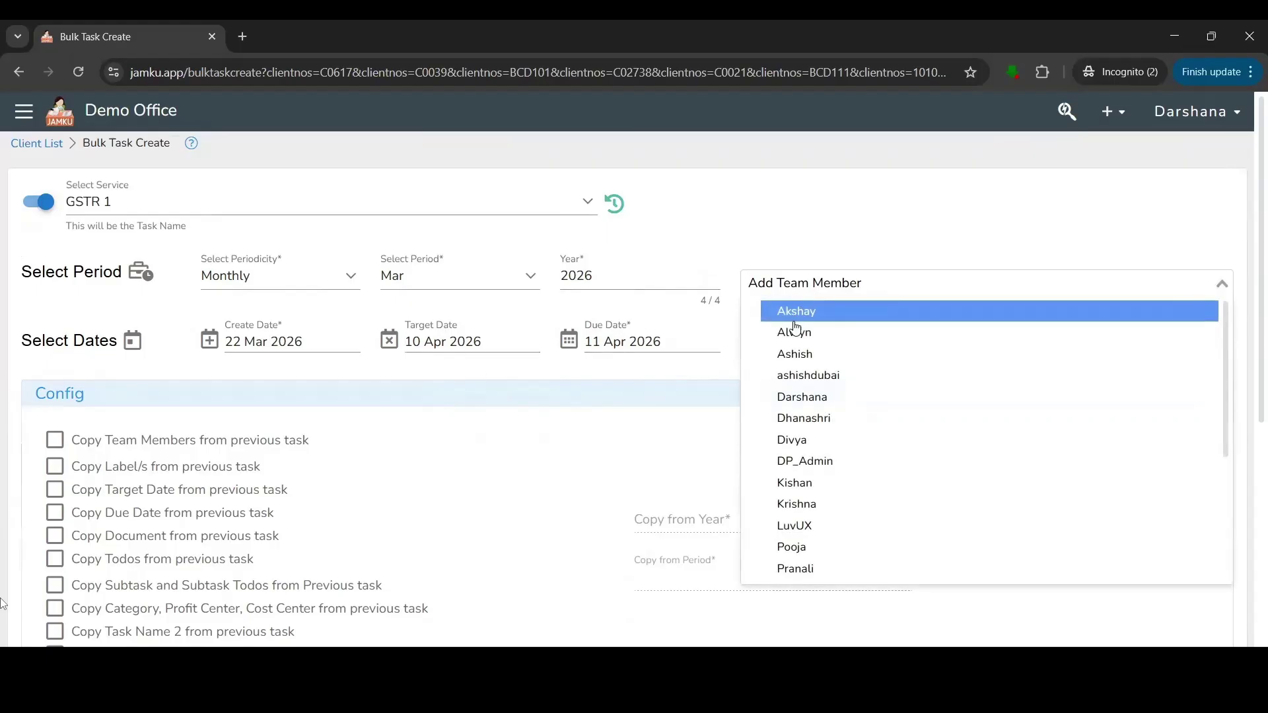
# Leave no team member assigned and tick 'Copy Team Members from previous task'.
pyautogui.click(794, 398)
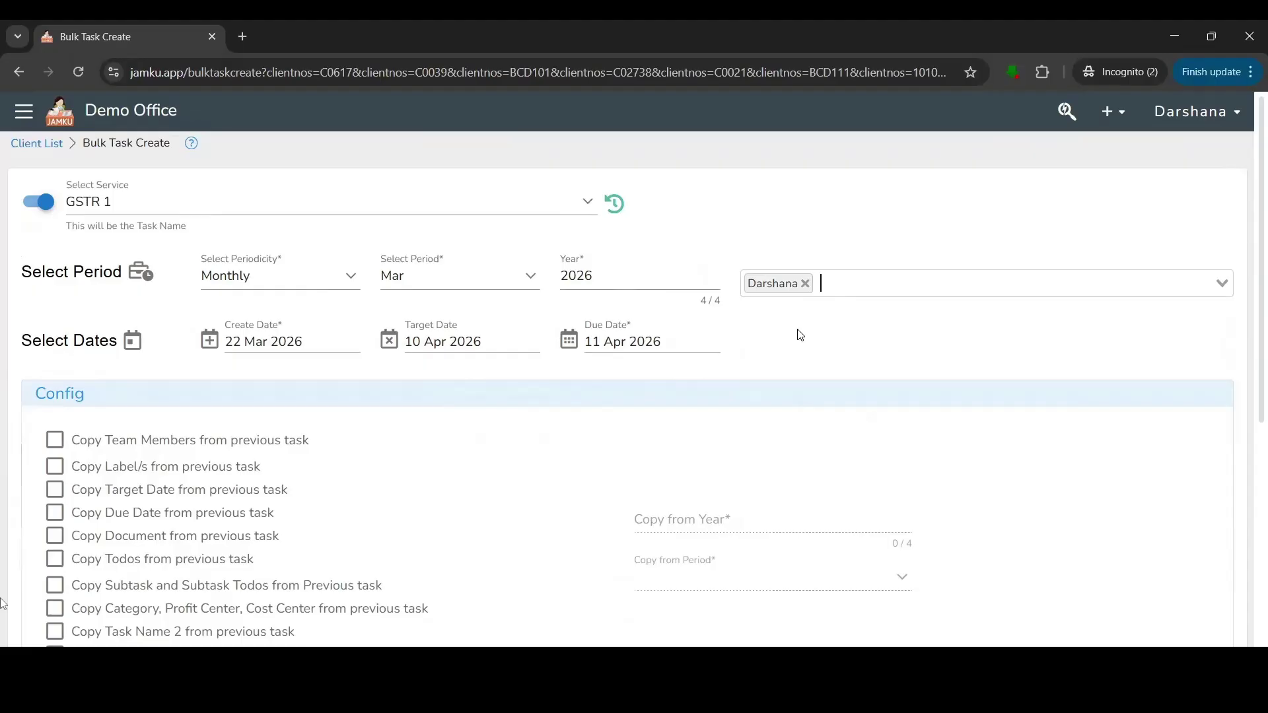
pyautogui.click(805, 284)
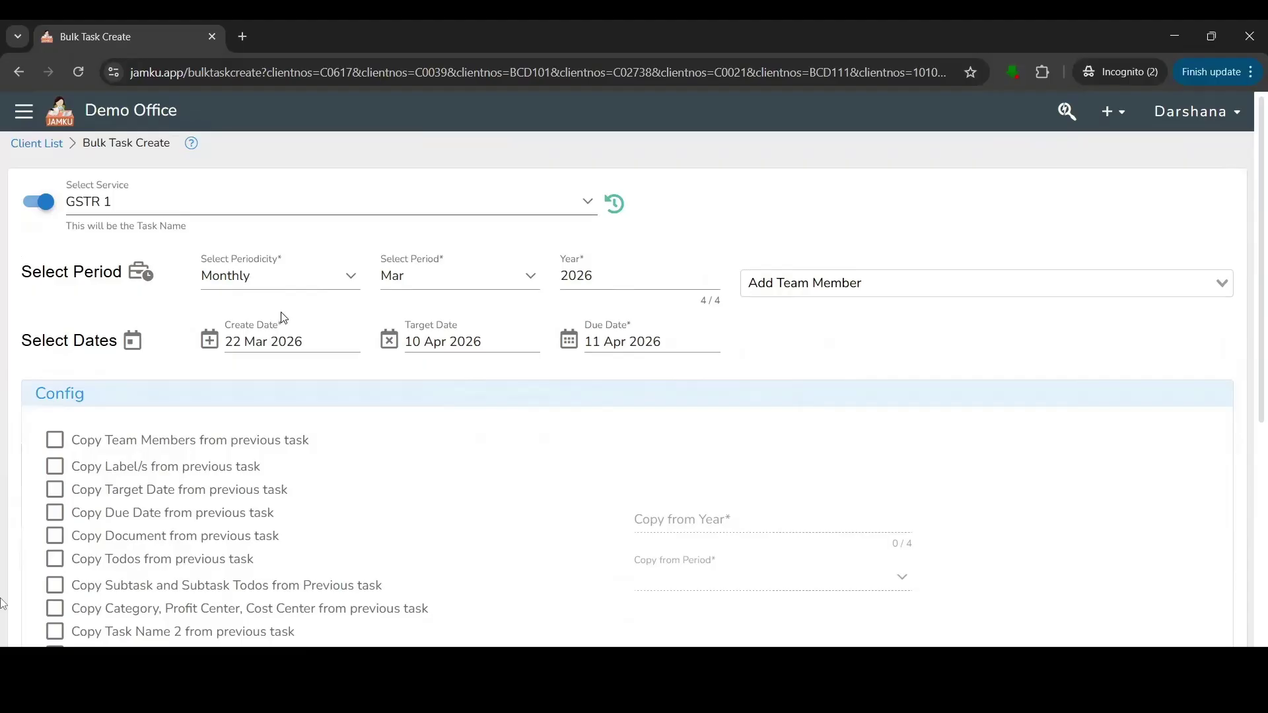
pyautogui.click(53, 443)
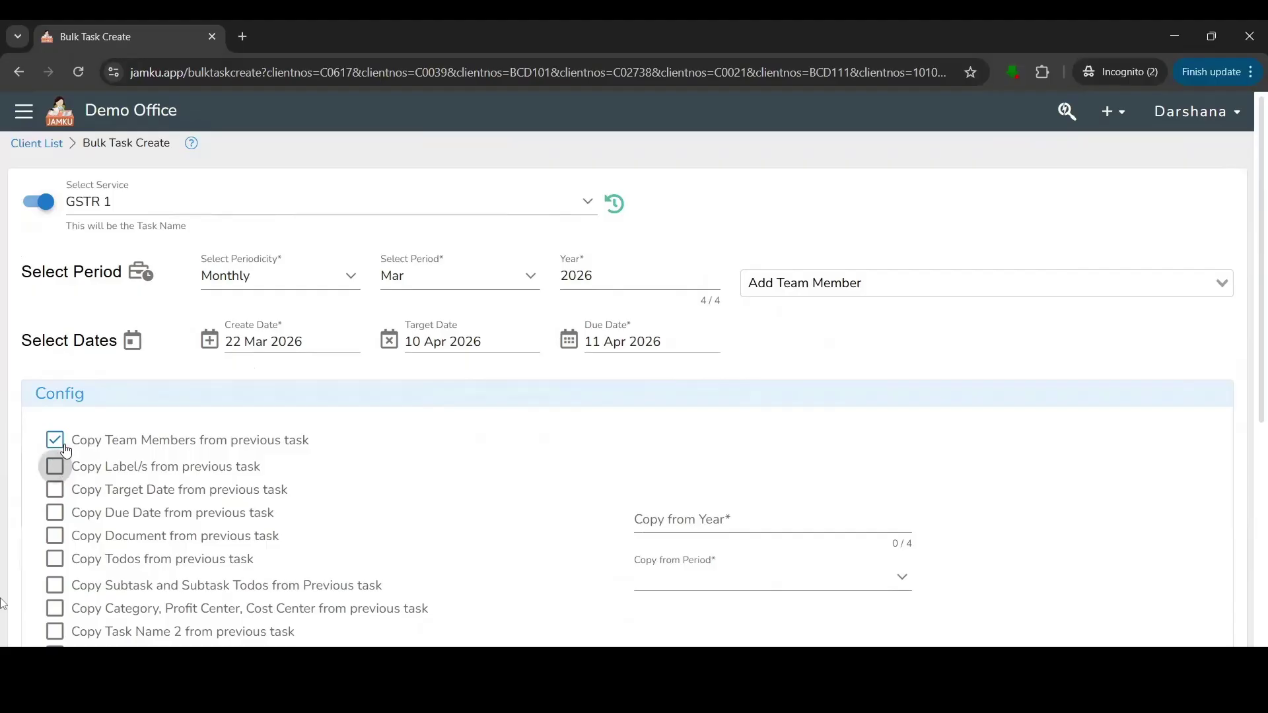
# Set Copy from Year to 2026 and Copy from Period to Feb.
pyautogui.scroll(-2, 53, 469)
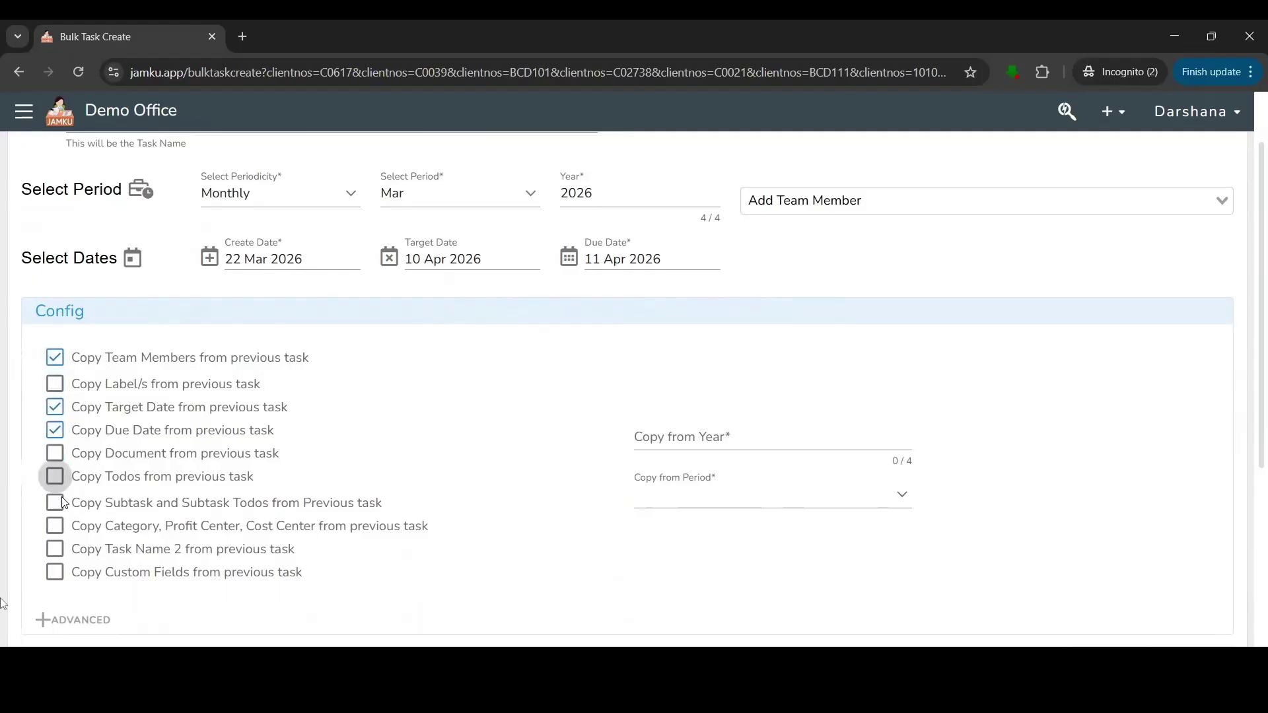
pyautogui.click(663, 442)
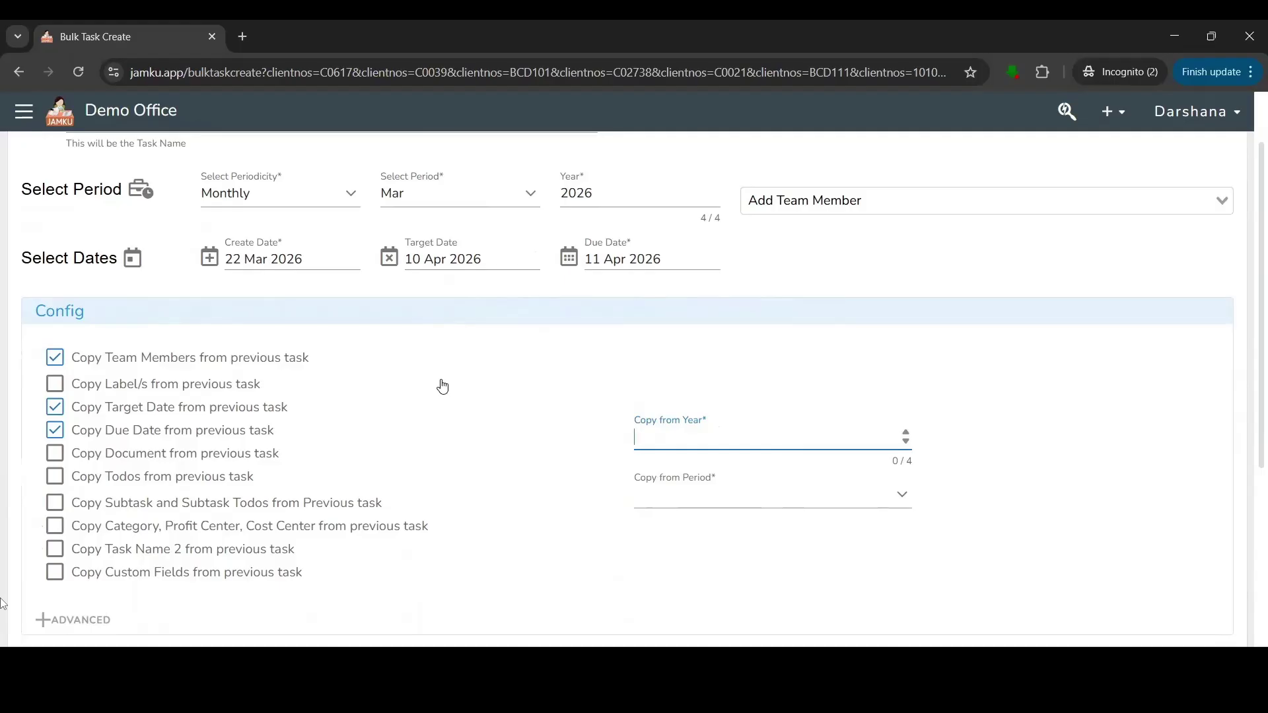
pyautogui.scroll(2, 443, 387)
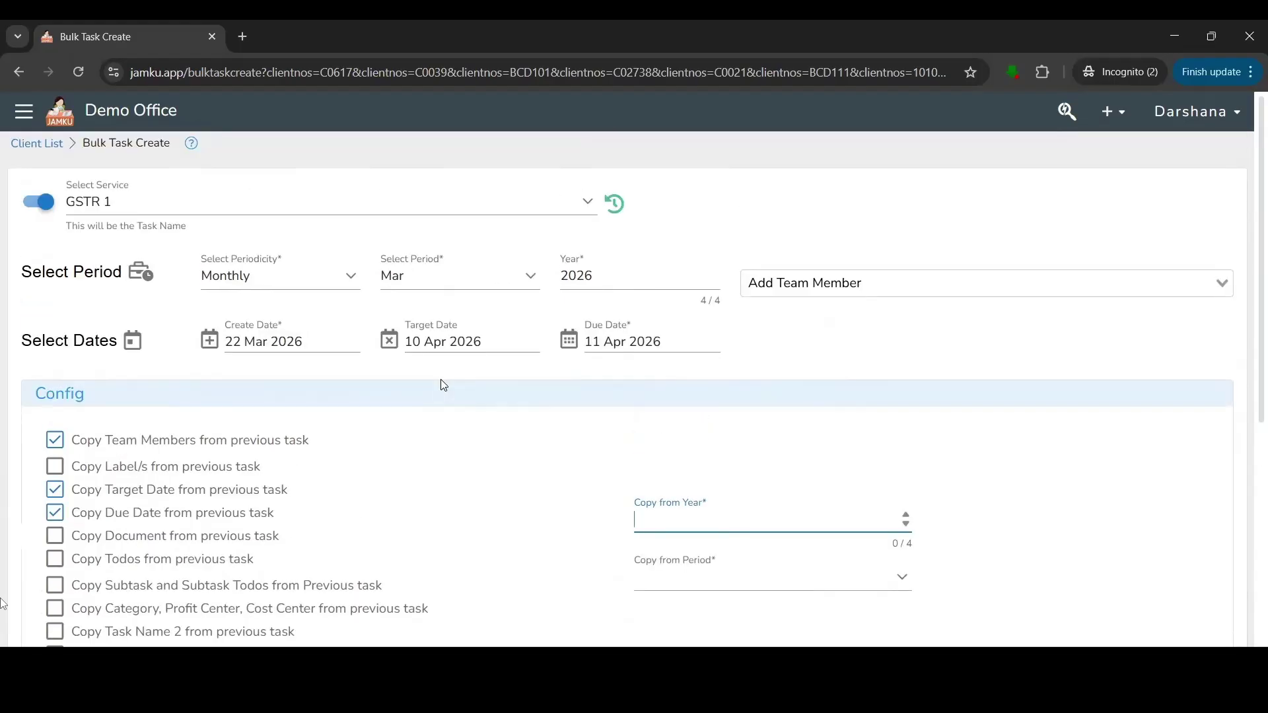
pyautogui.write('2026')
pyautogui.click(689, 581)
pyautogui.write('feb')
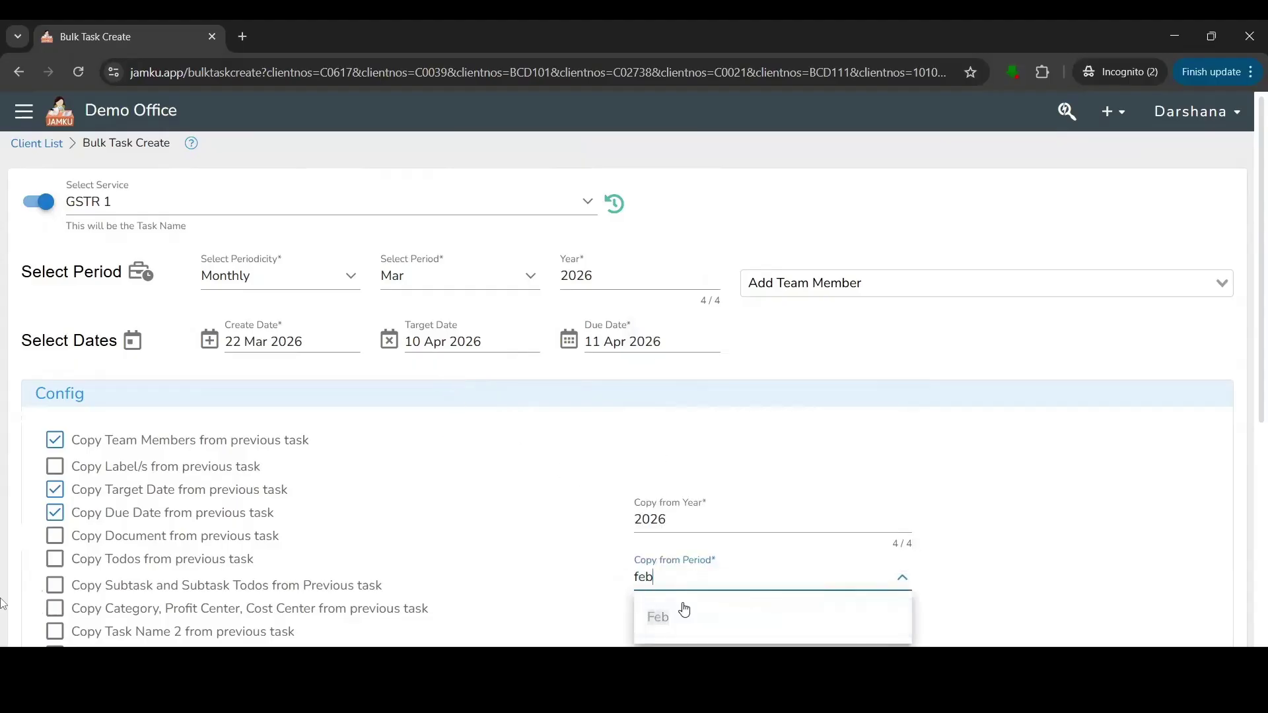
pyautogui.click(667, 617)
# Start task creation for all 8 clients, then go back to the Compliance Dashboard.
pyautogui.scroll(-3, 744, 568)
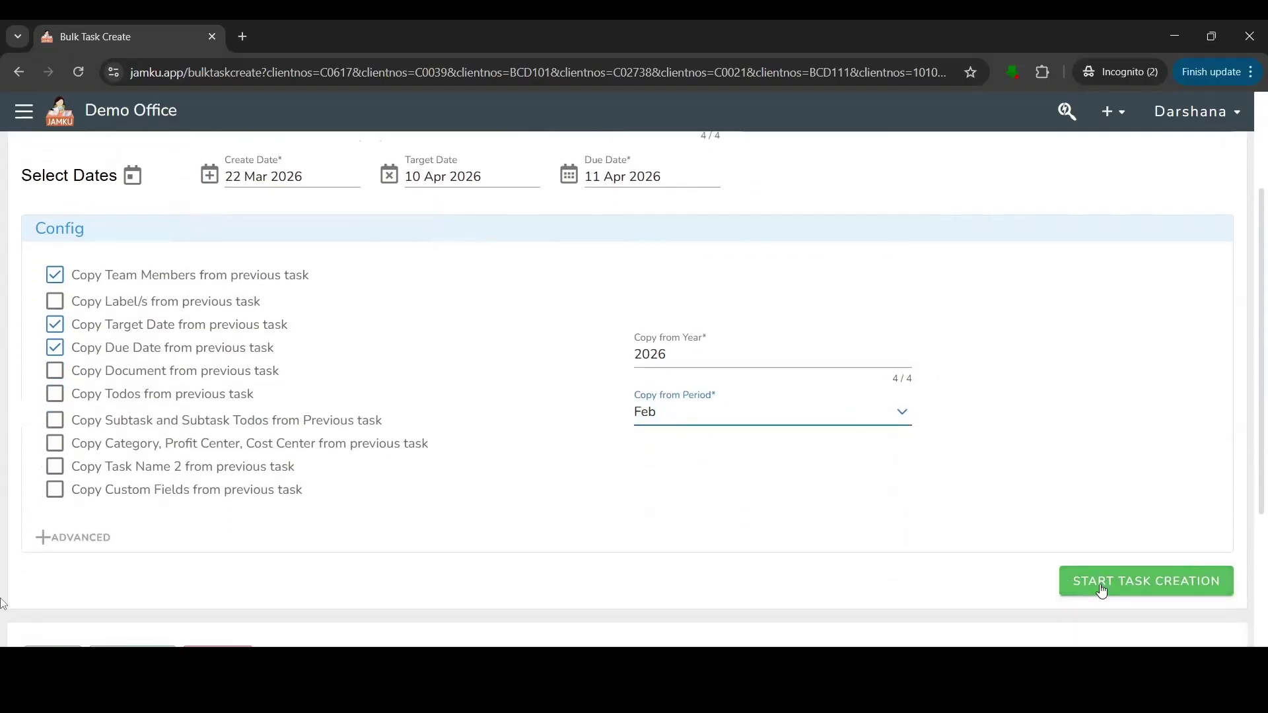
pyautogui.scroll(-1, 1102, 592)
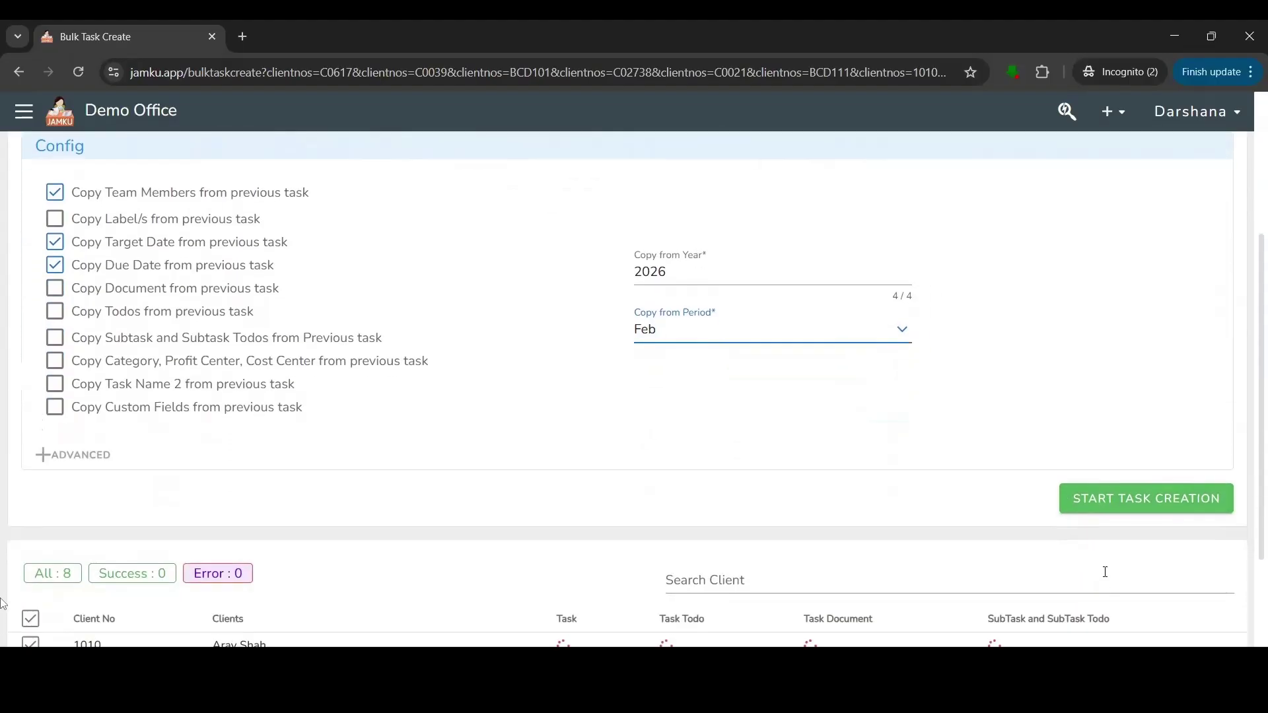
pyautogui.click(1132, 503)
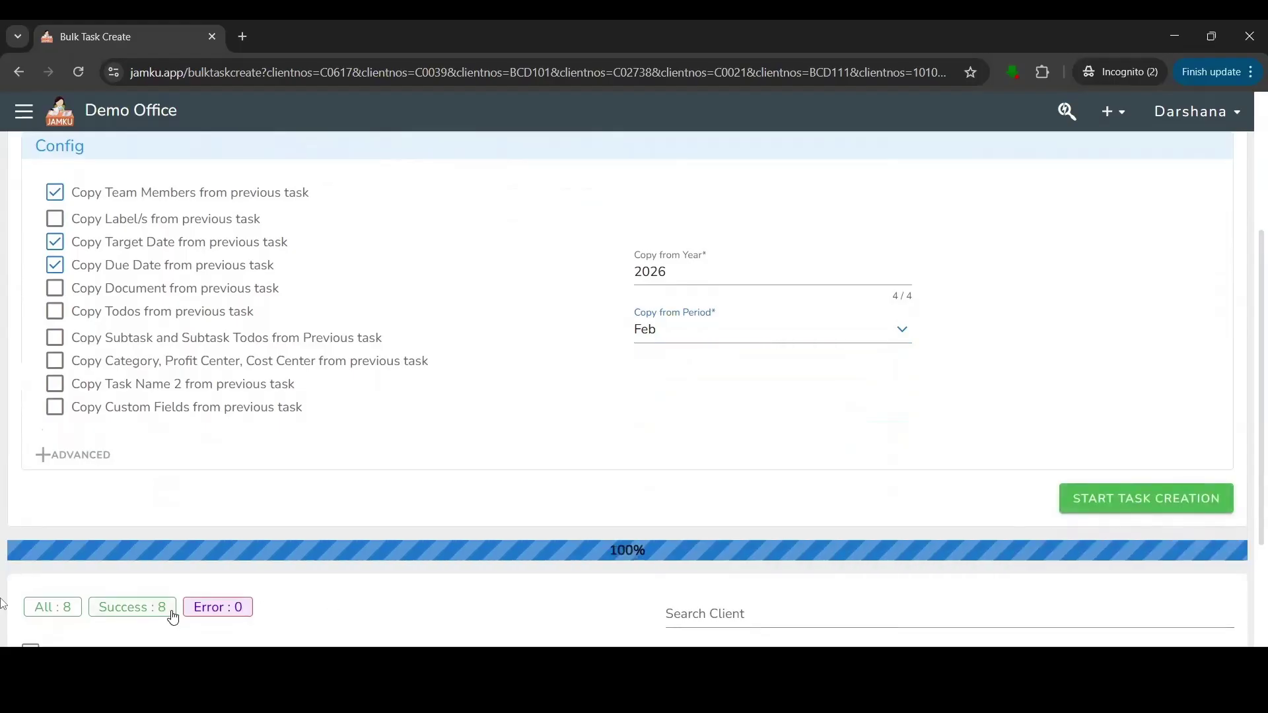
pyautogui.click(17, 70)
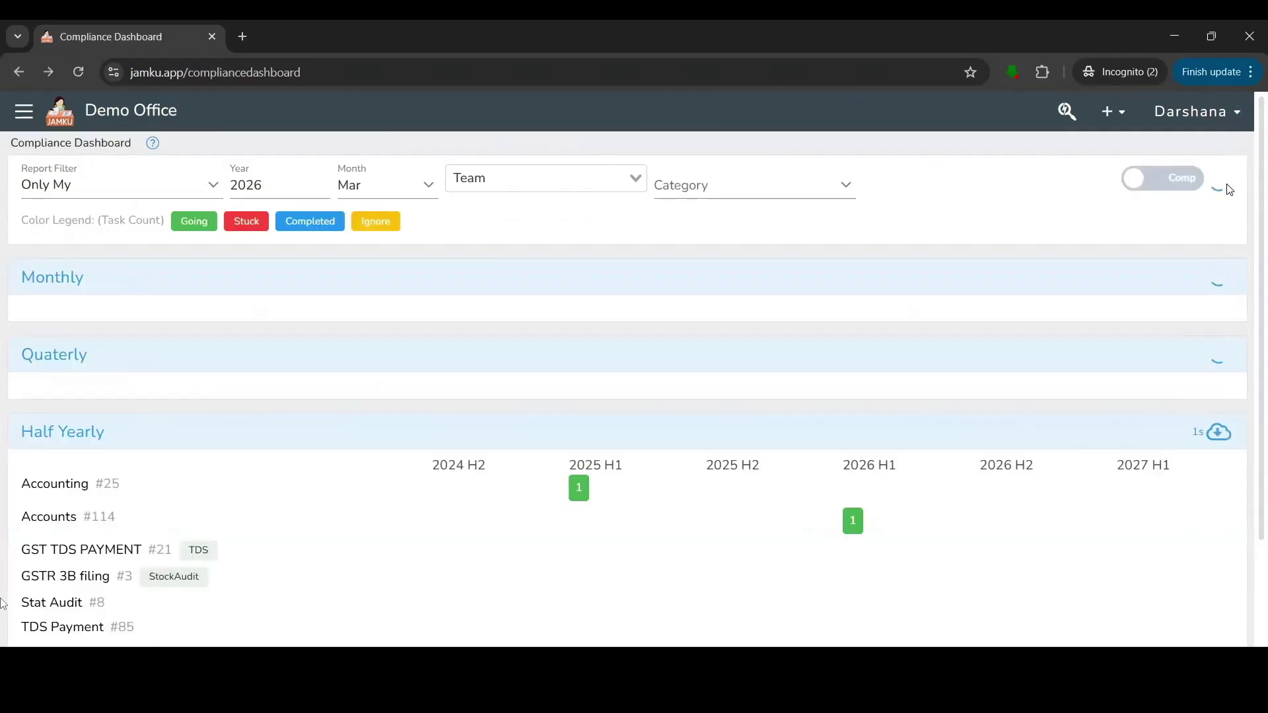
# Turn on the Comp toggle and scroll to the Non Compliance Calendar's Monthly section.
pyautogui.click(1182, 183)
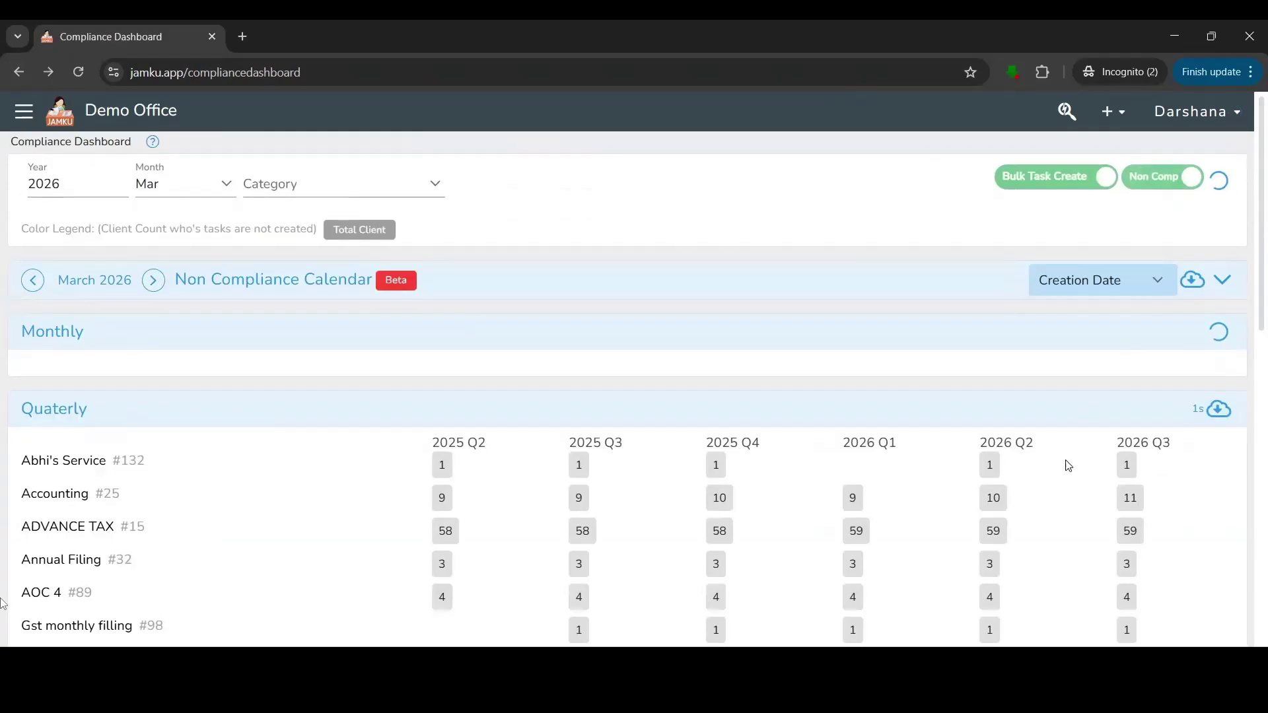
pyautogui.scroll(-2, 1070, 467)
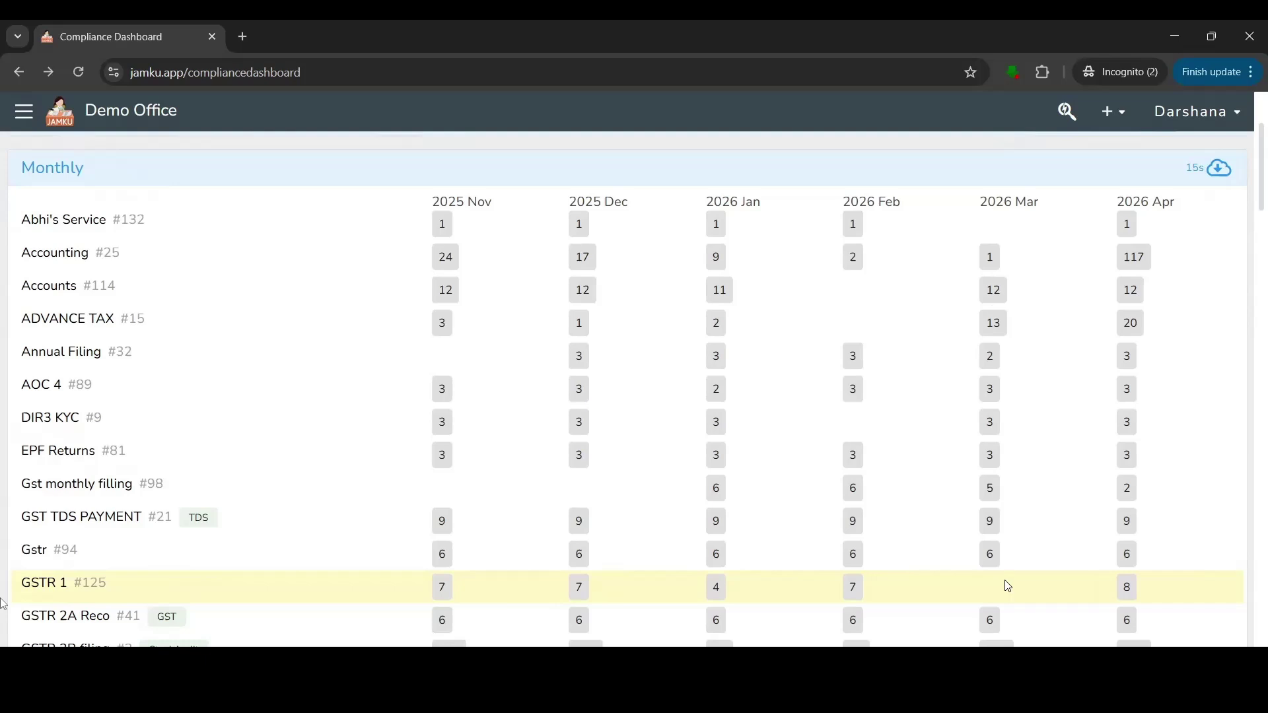
# Create a new task with service 15 CB and continue to the Client/Compliance & Date step.
pyautogui.click(1115, 115)
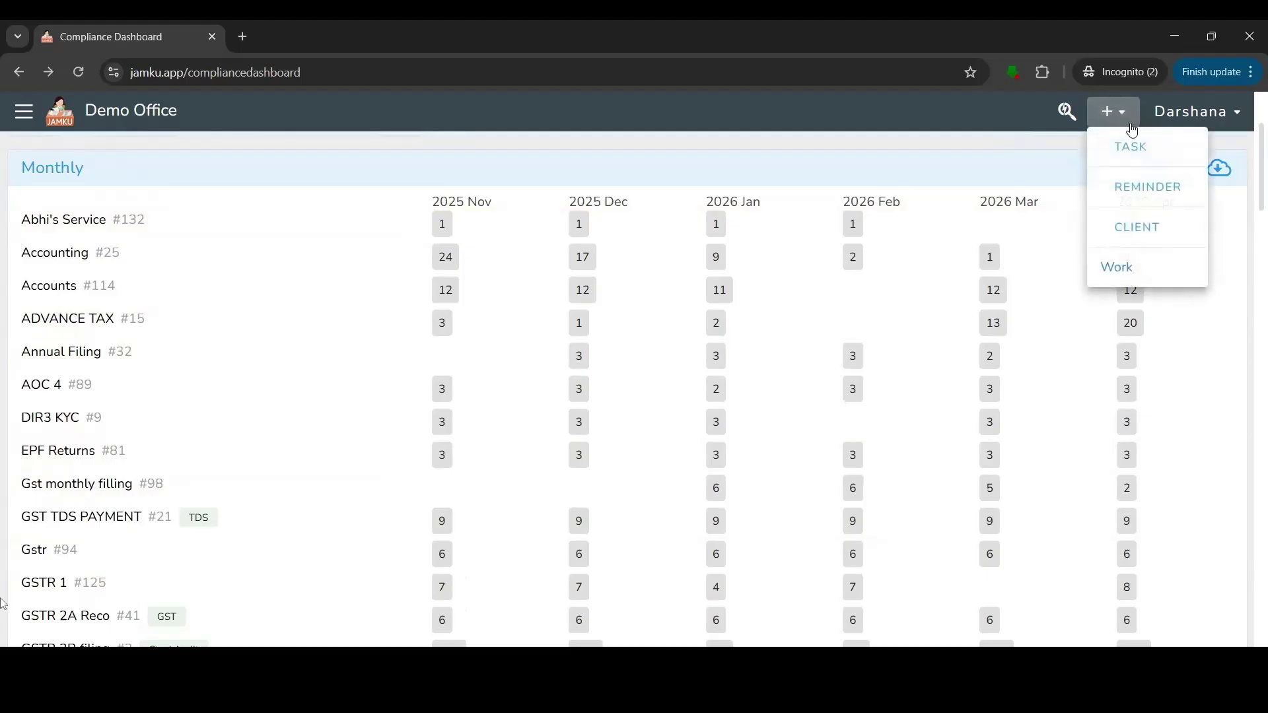
pyautogui.click(1143, 157)
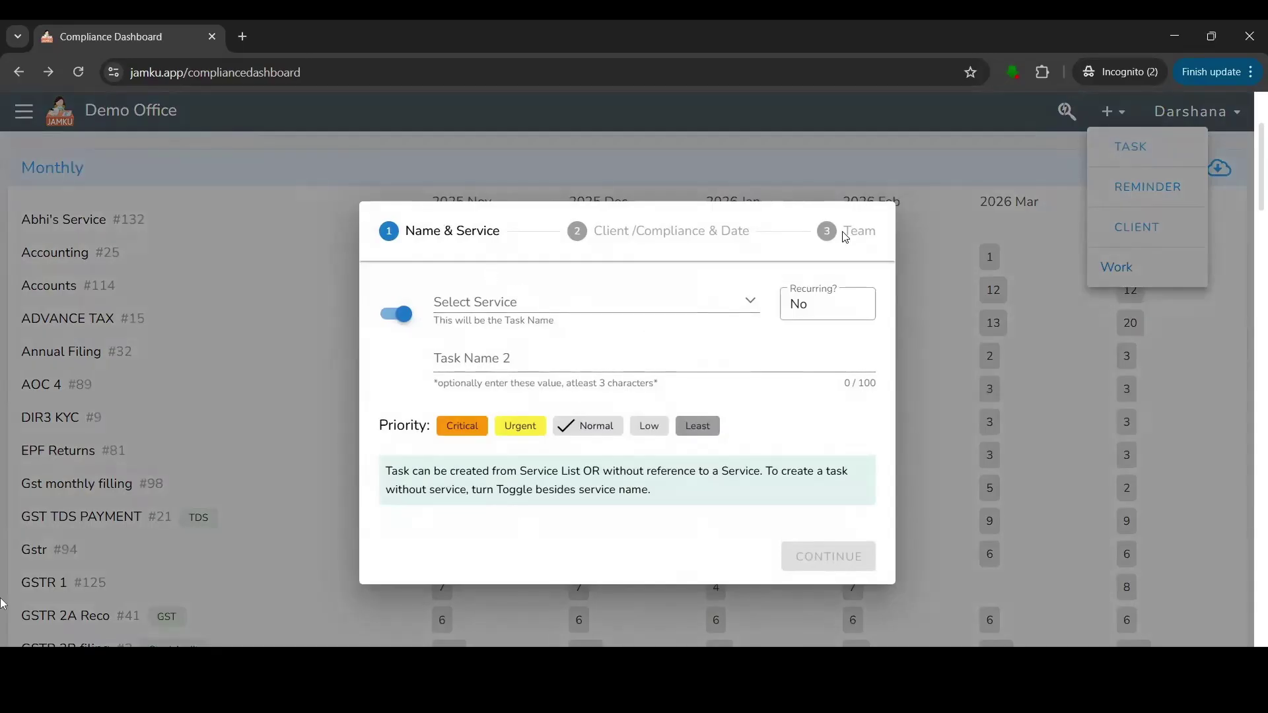
pyautogui.click(496, 302)
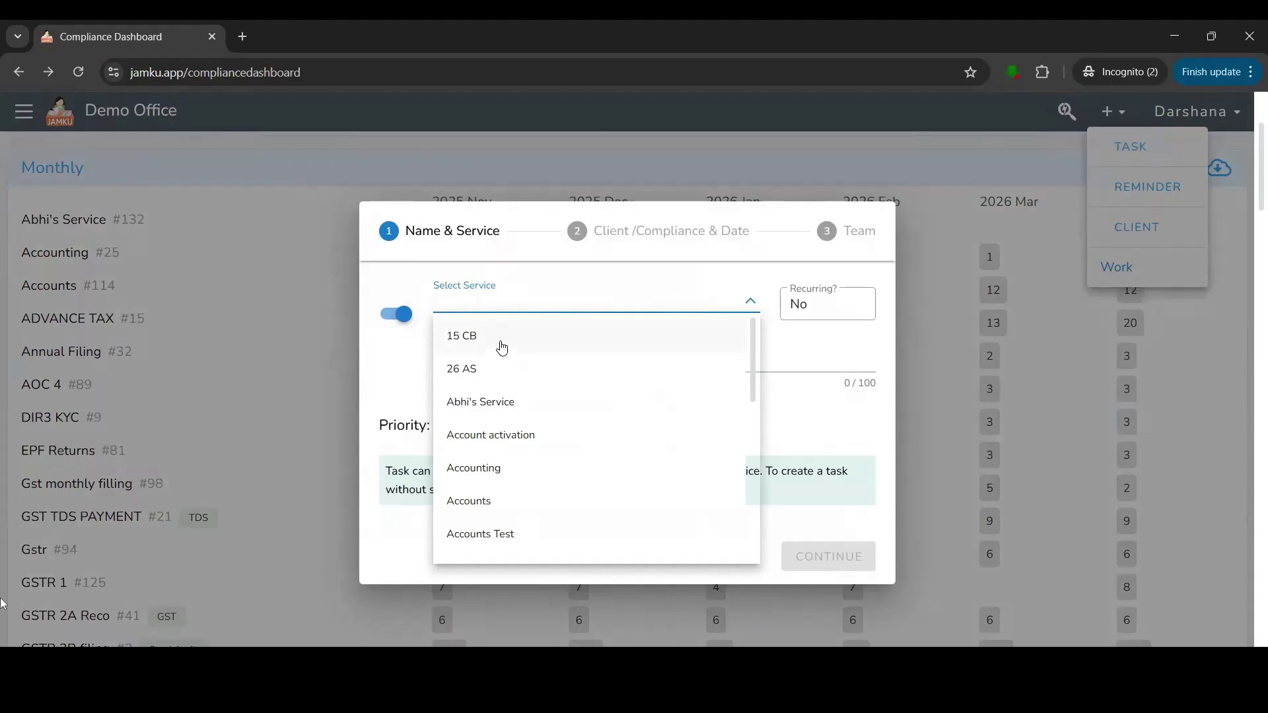
pyautogui.click(493, 343)
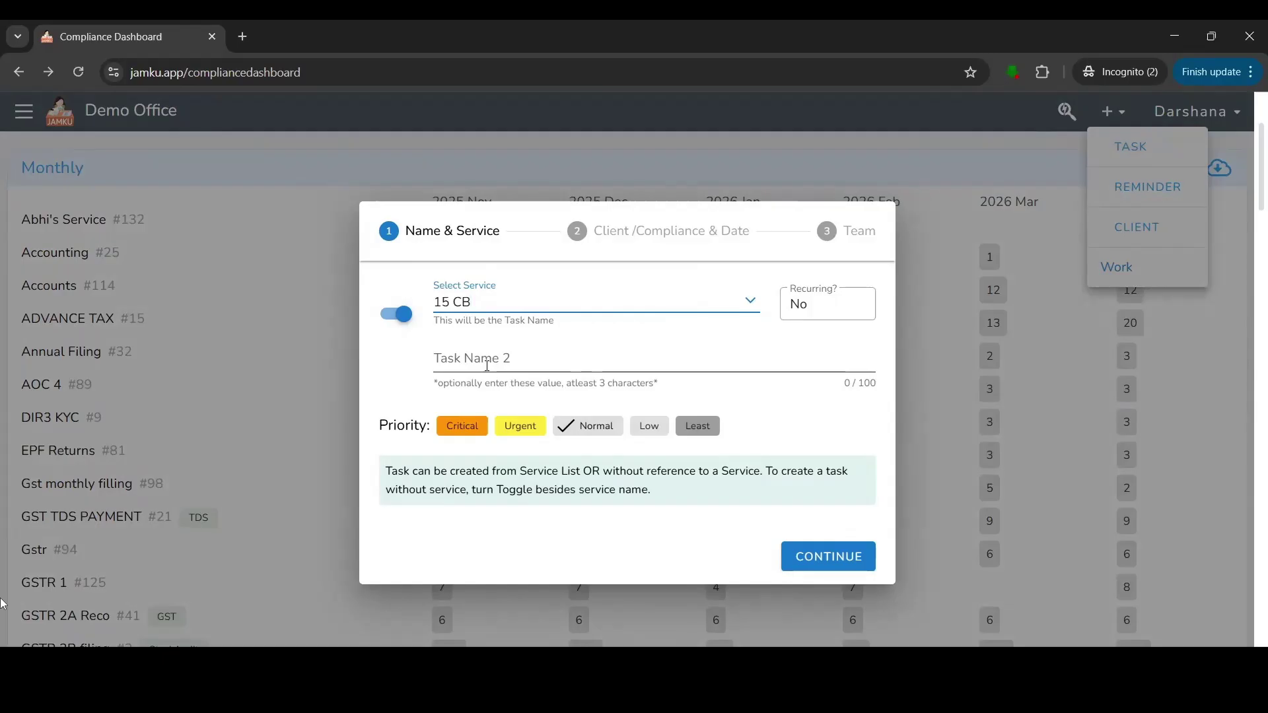
pyautogui.moveTo(379, 429); pyautogui.dragTo(426, 428)
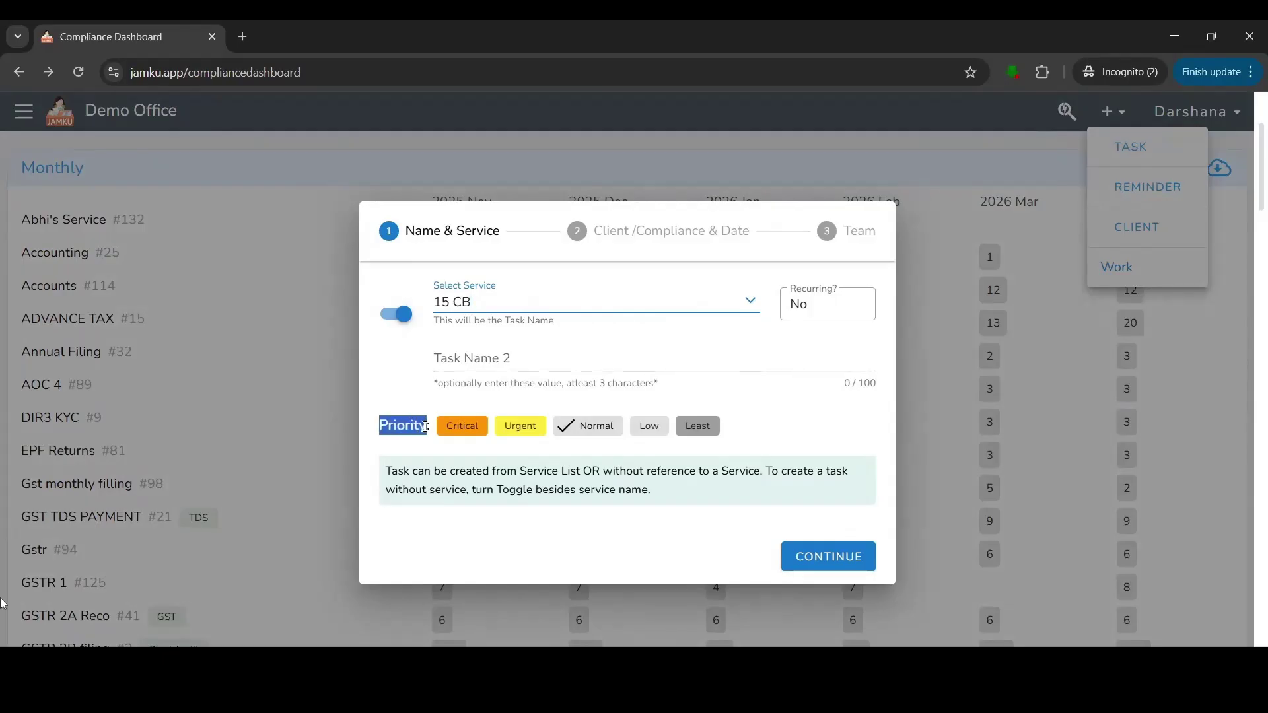
pyautogui.click(561, 441)
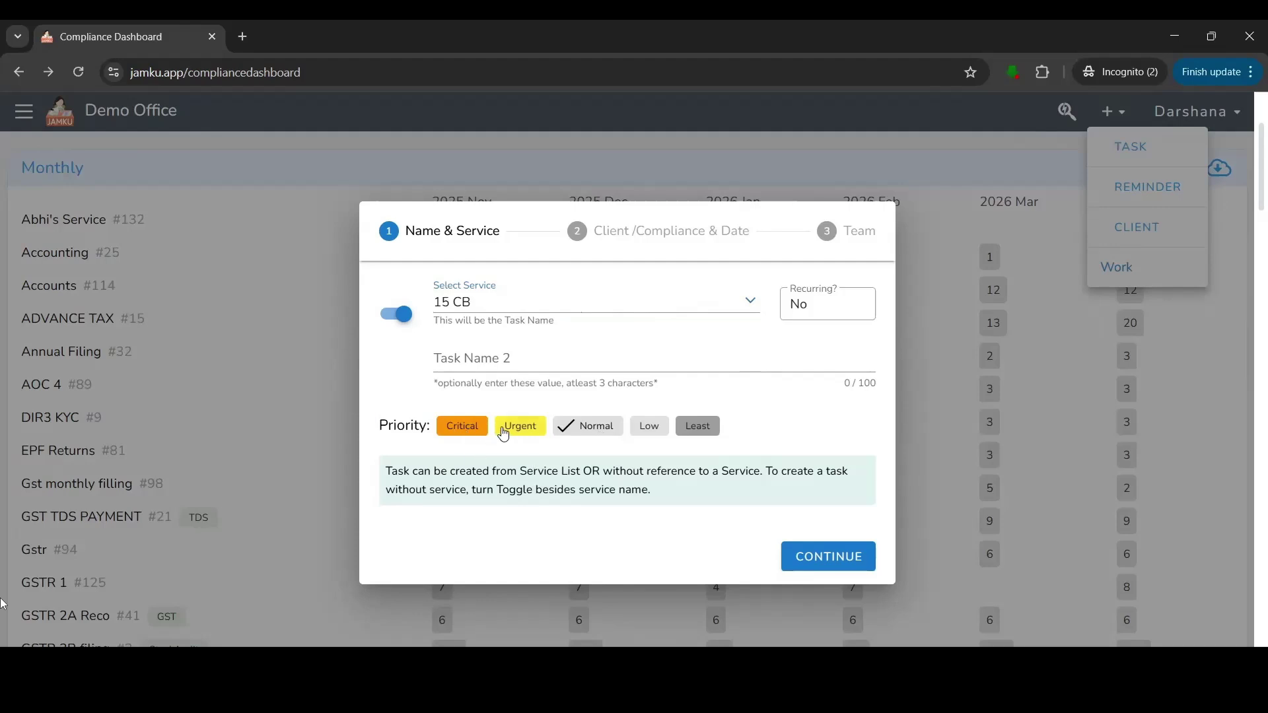
pyautogui.click(847, 555)
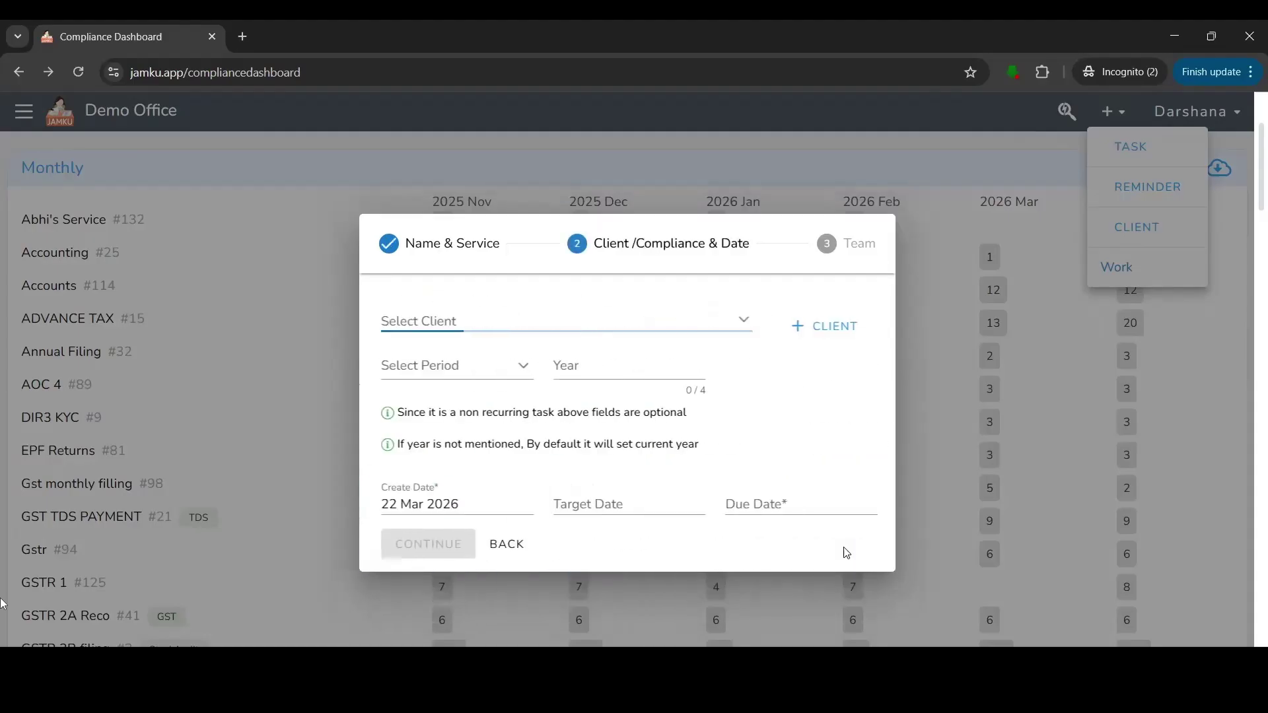
# Assign the 15 CB task to the first client in the list, a municipal corporation.
pyautogui.click(426, 318)
pyautogui.click(497, 367)
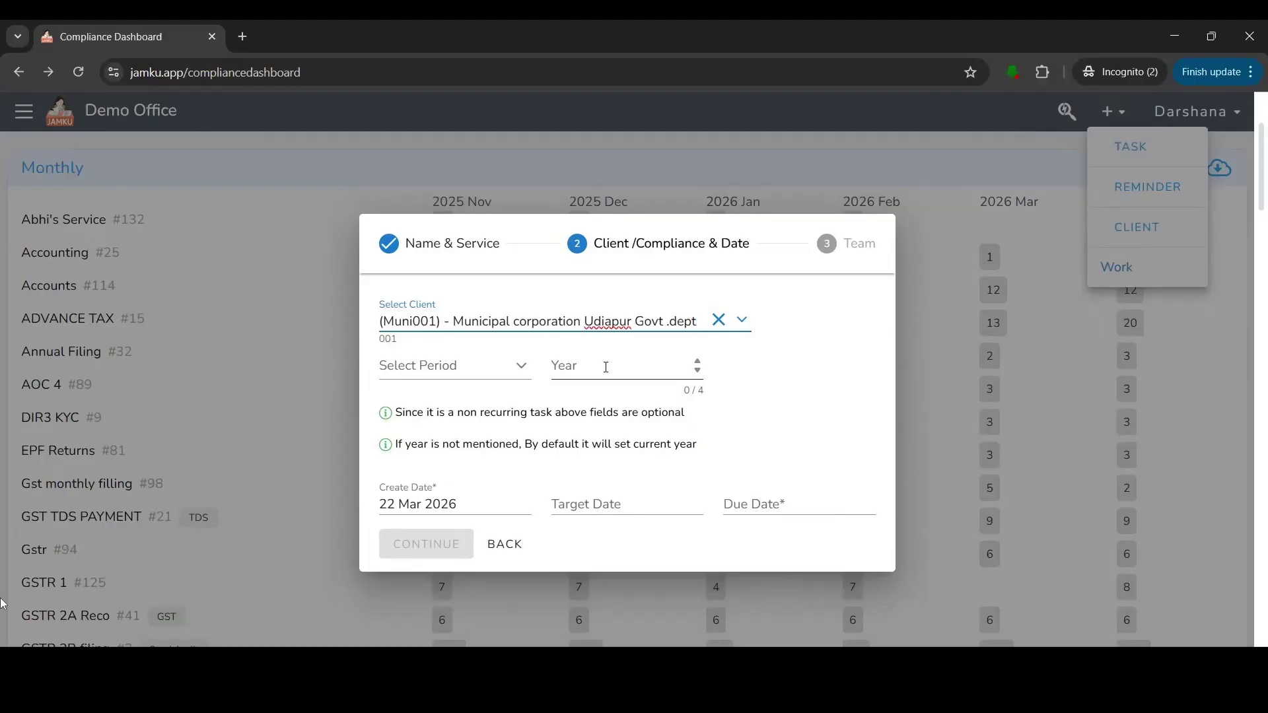
pyautogui.click(606, 367)
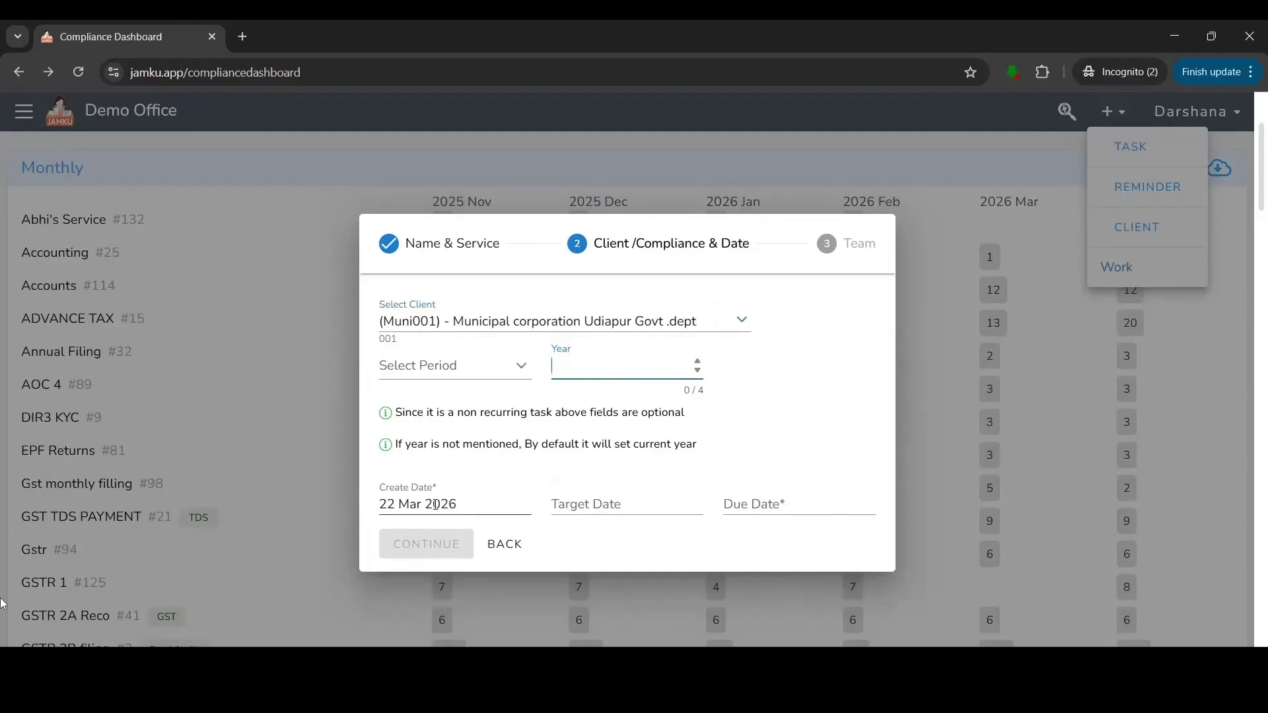
# Set the task's due date to 31 Mar 2026 and continue to the Team step.
pyautogui.click(783, 507)
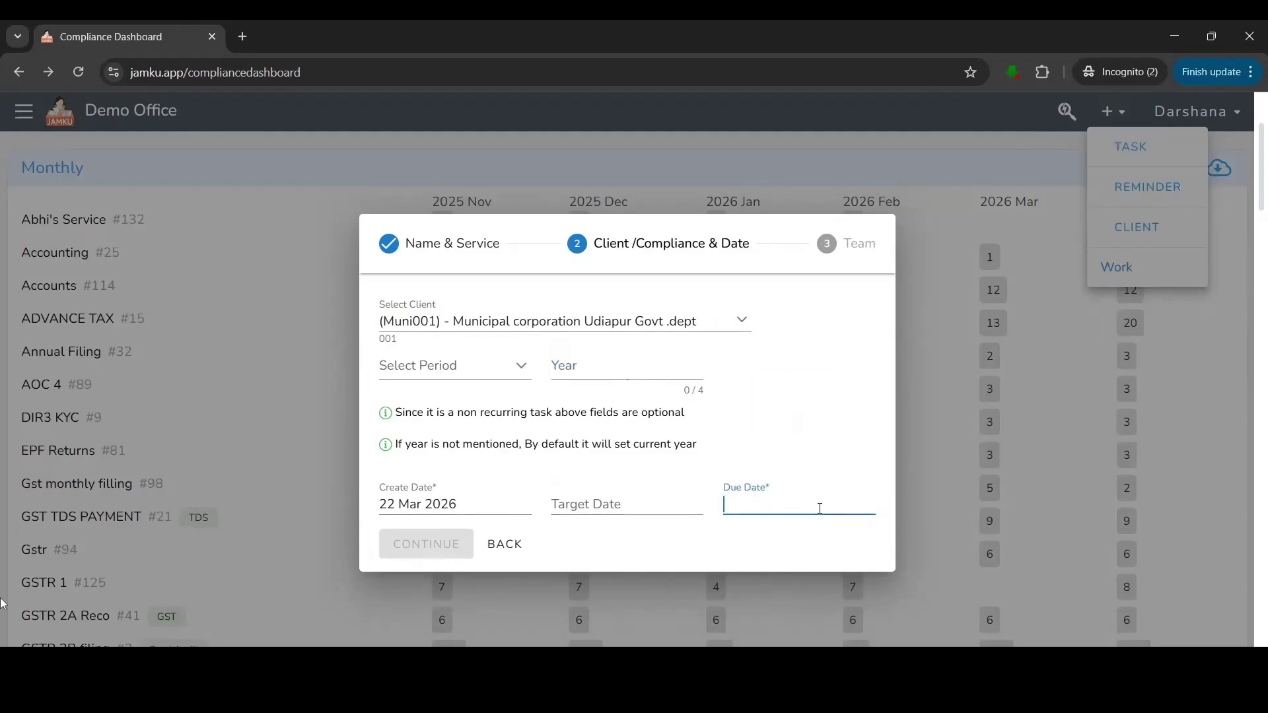
pyautogui.click(845, 640)
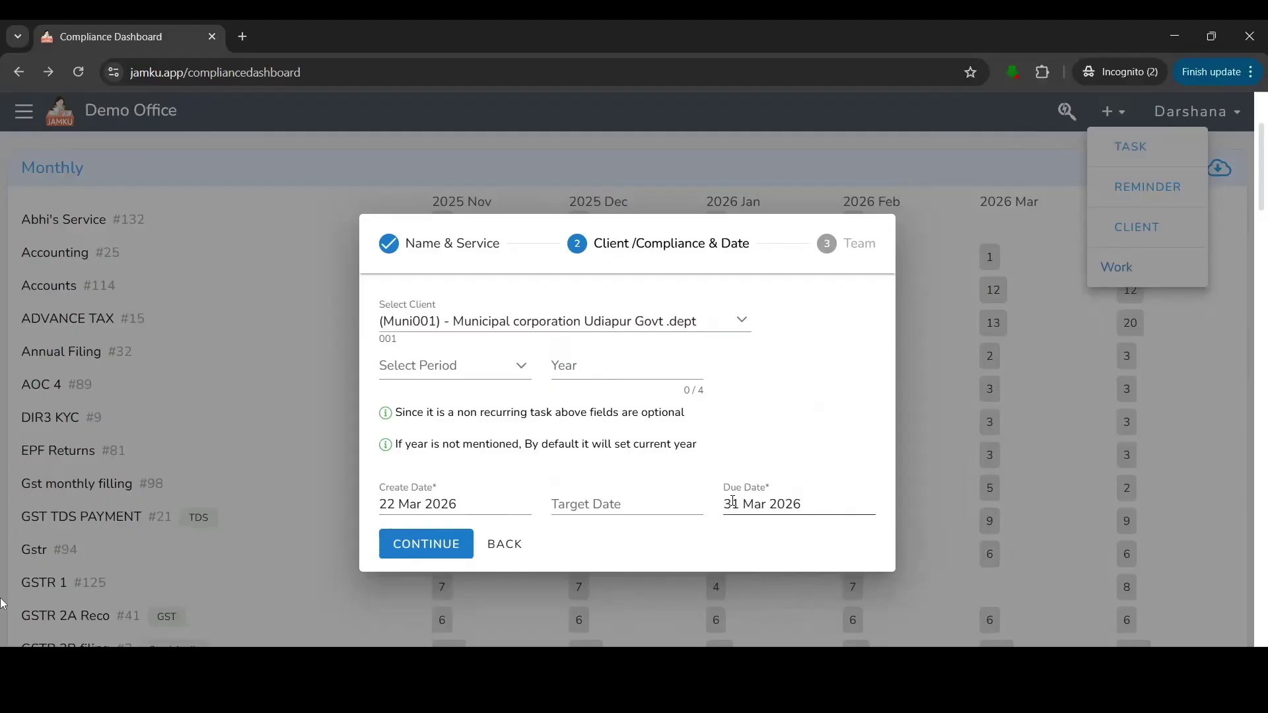
pyautogui.click(437, 542)
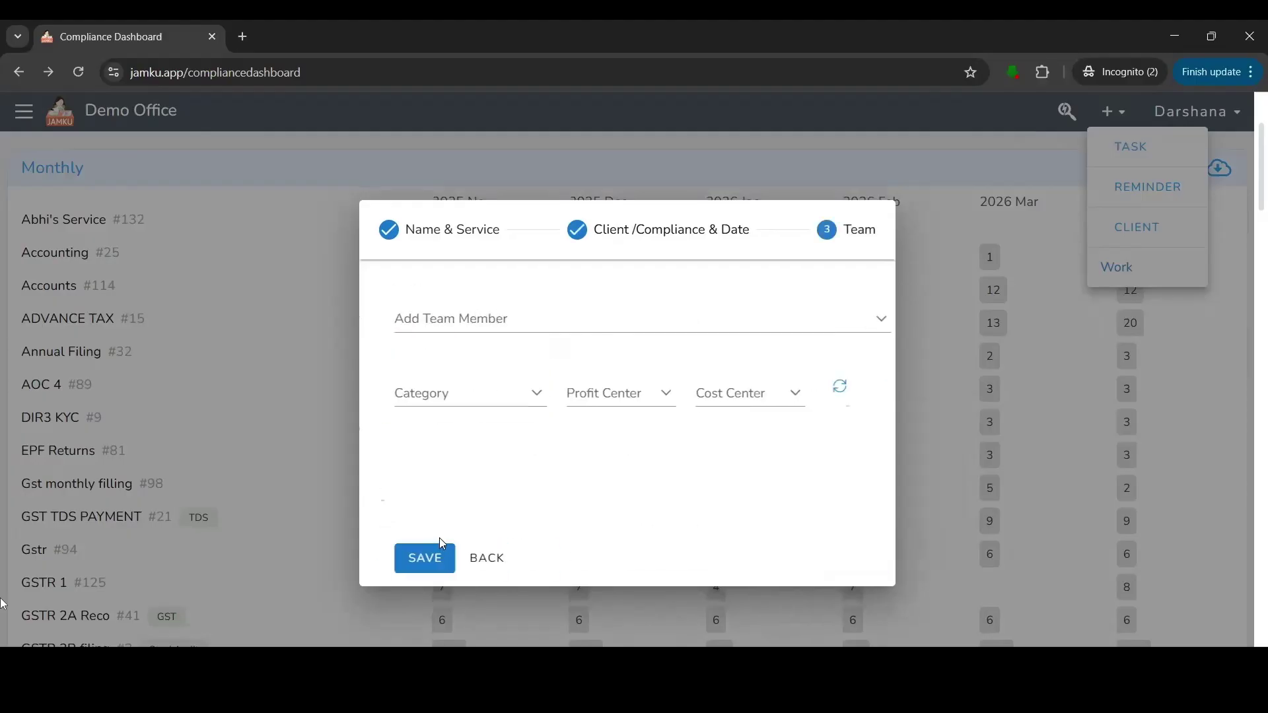
# Add a team member to the 15 CB task.
pyautogui.click(476, 322)
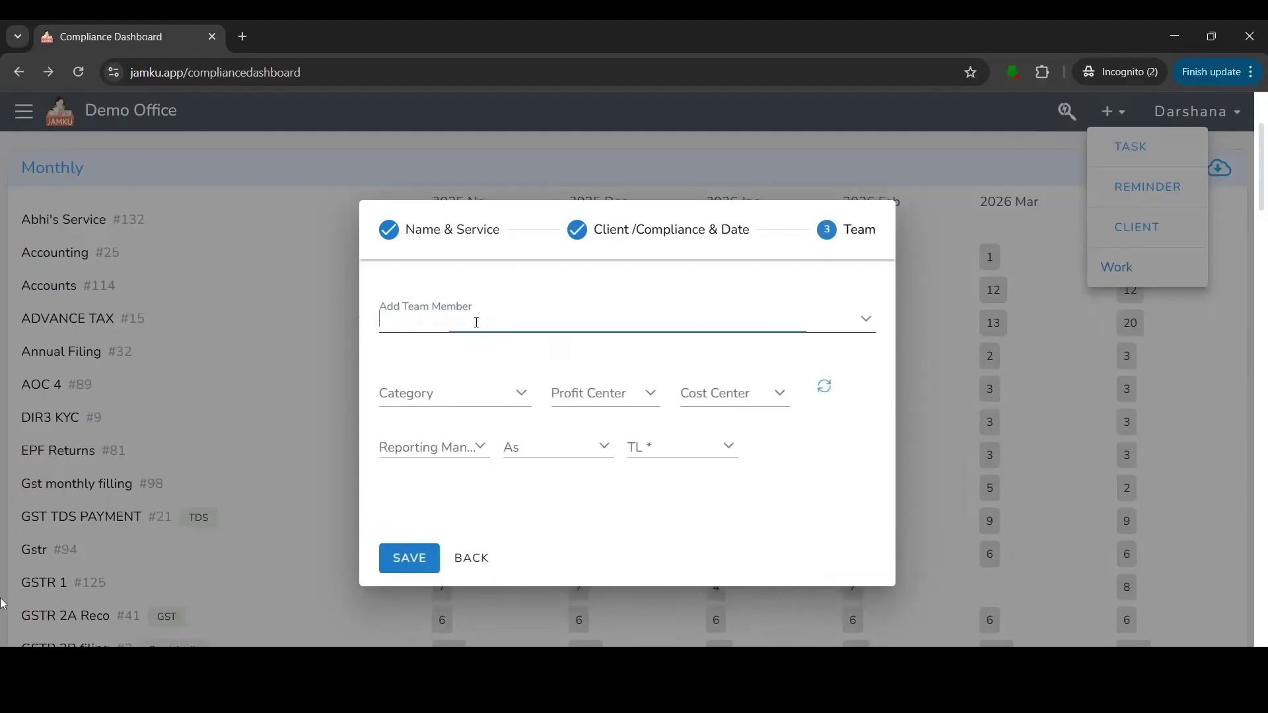
pyautogui.click(477, 536)
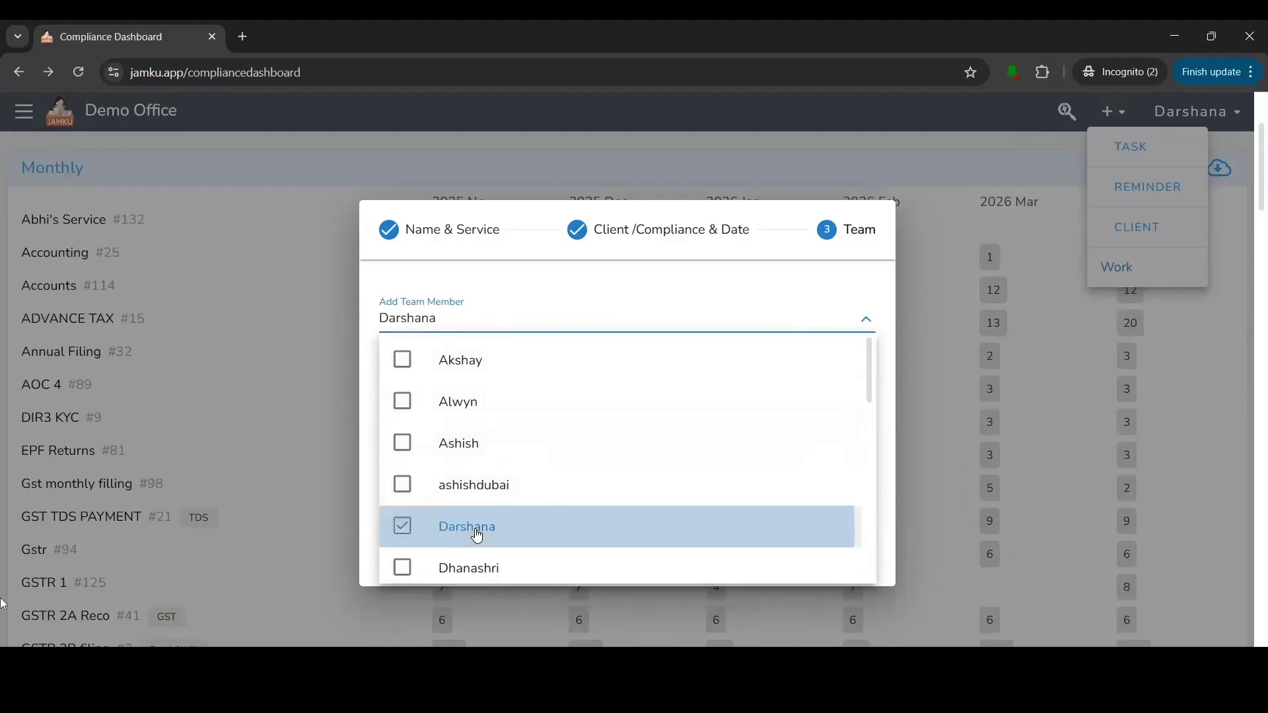
pyautogui.click(595, 286)
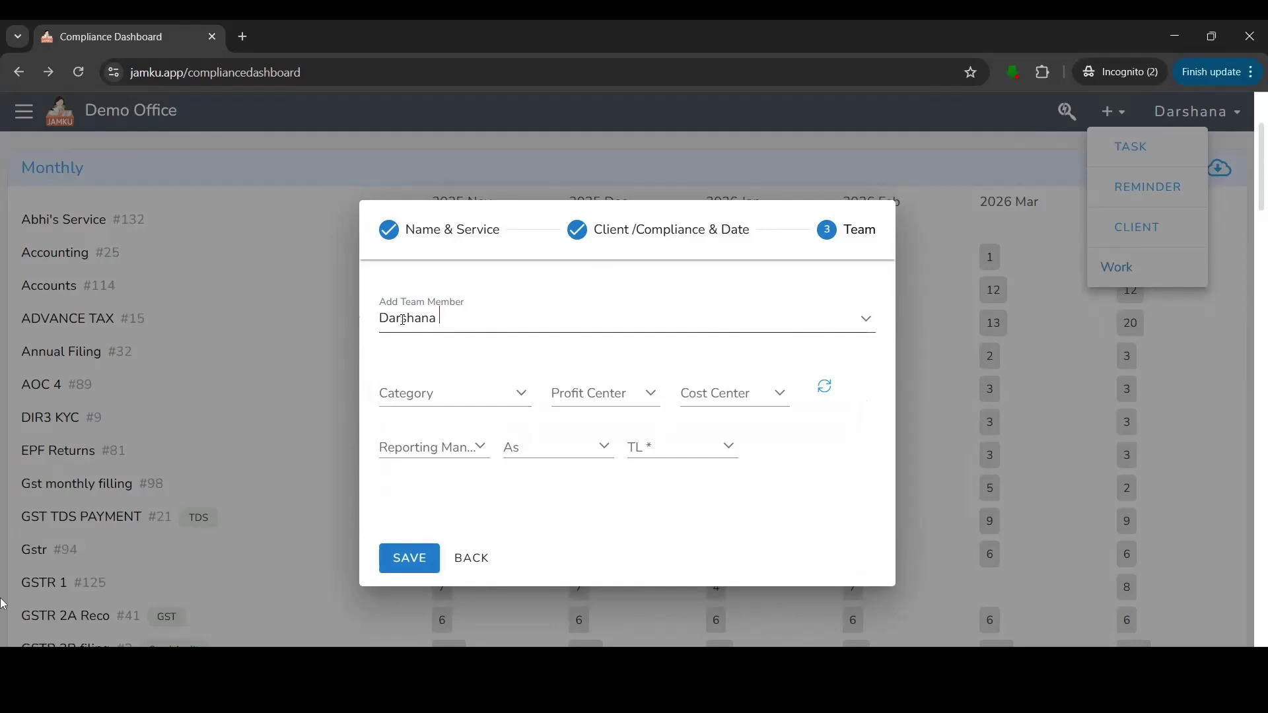
# Save the new 15 CB task and go to the Task List page.
pyautogui.click(518, 161)
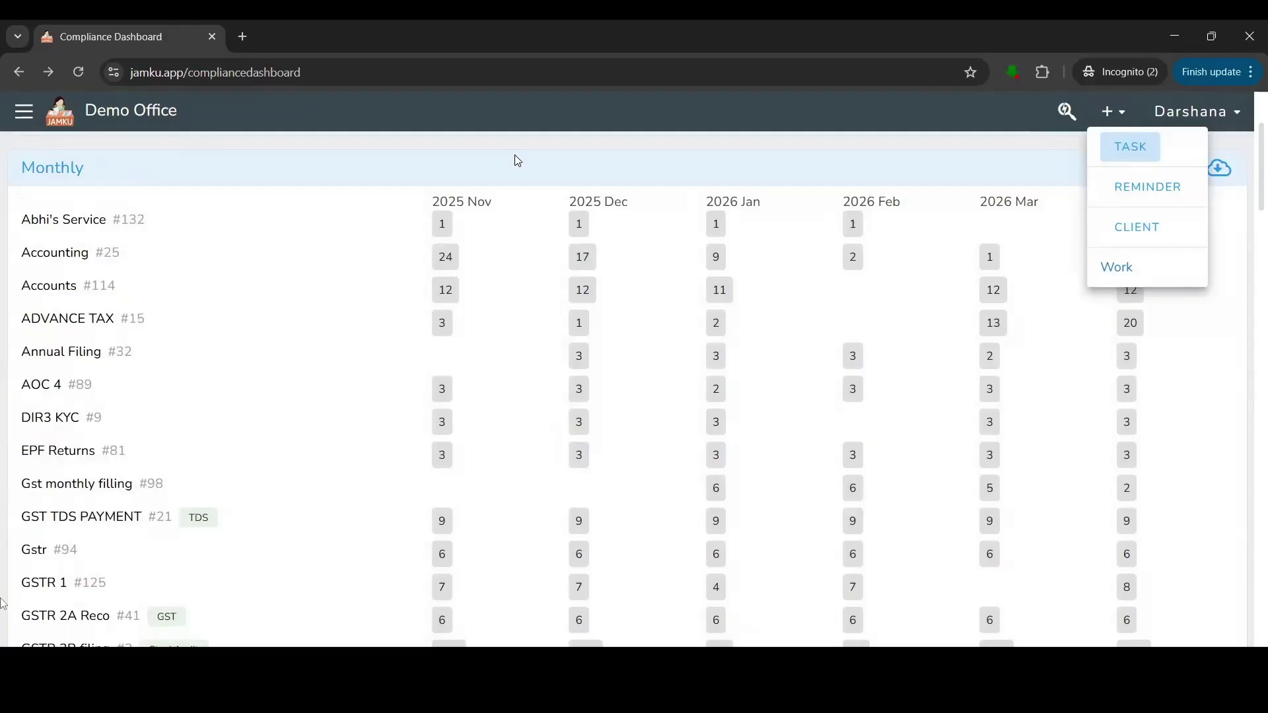
pyautogui.click(18, 122)
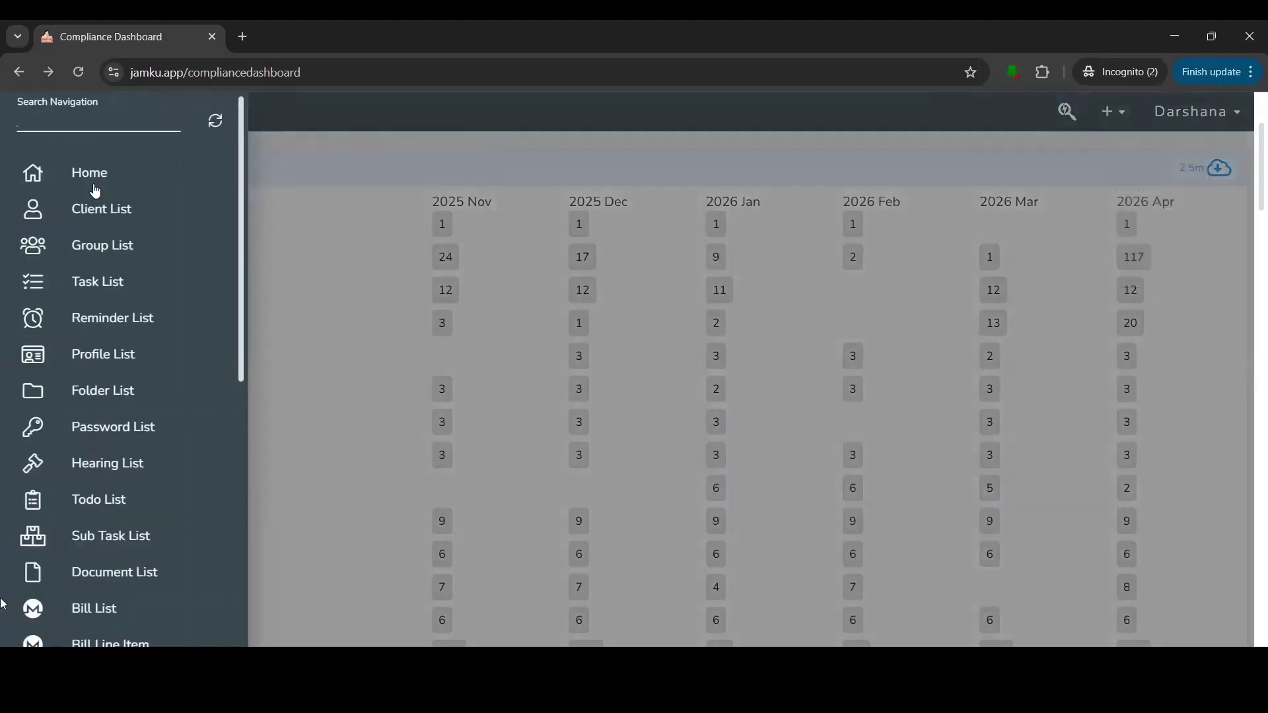
pyautogui.click(109, 288)
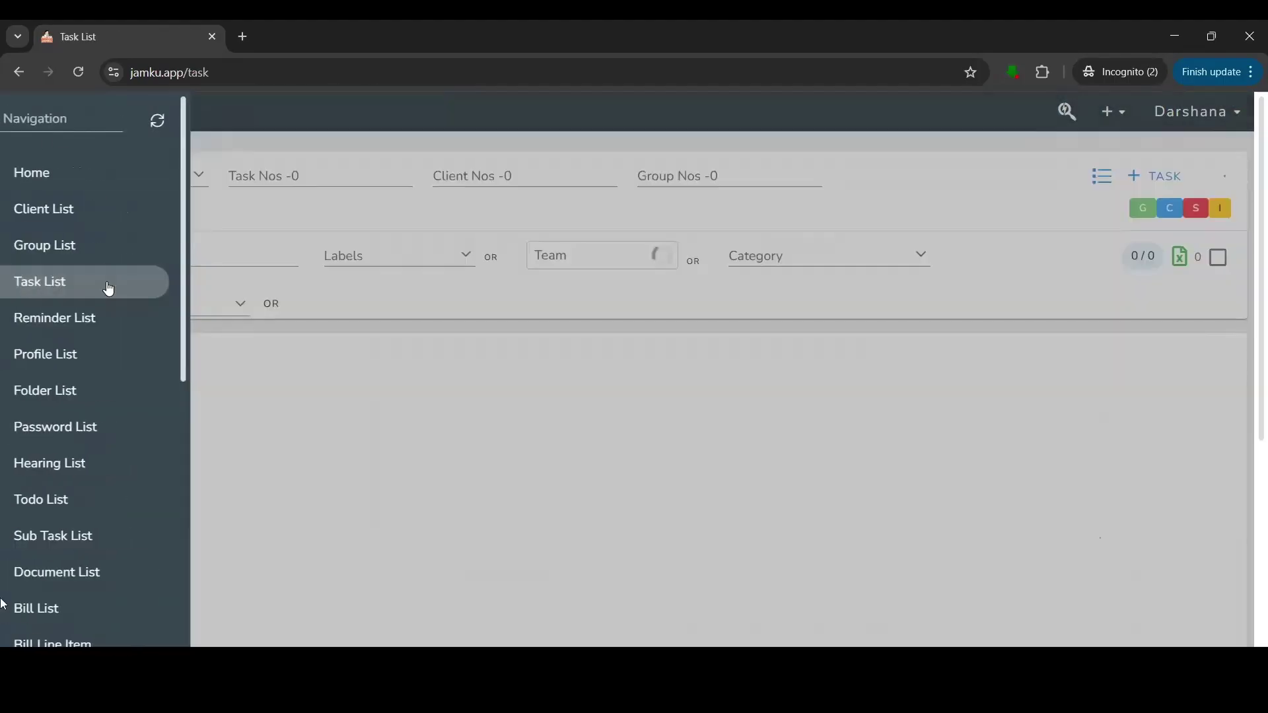
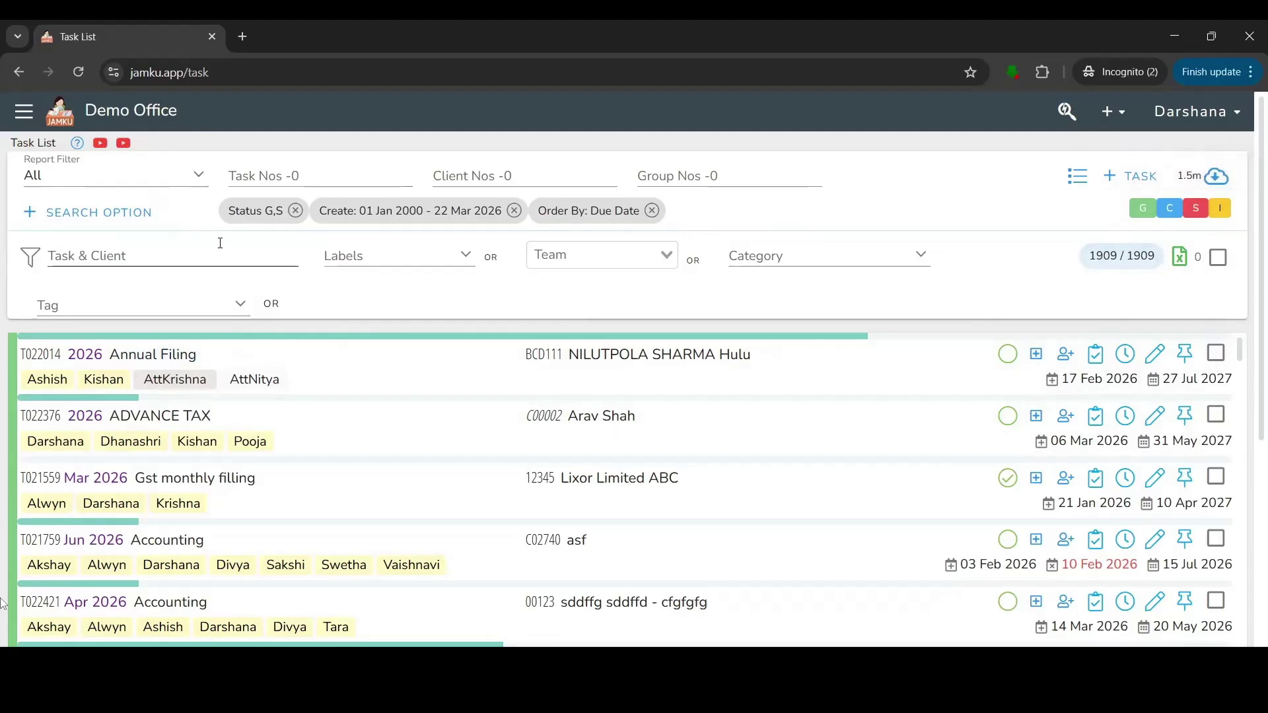
# Drop the Status G,S chip, try the completed-task C chip, reload, and show the 1909 tasks as a table.
pyautogui.click(296, 211)
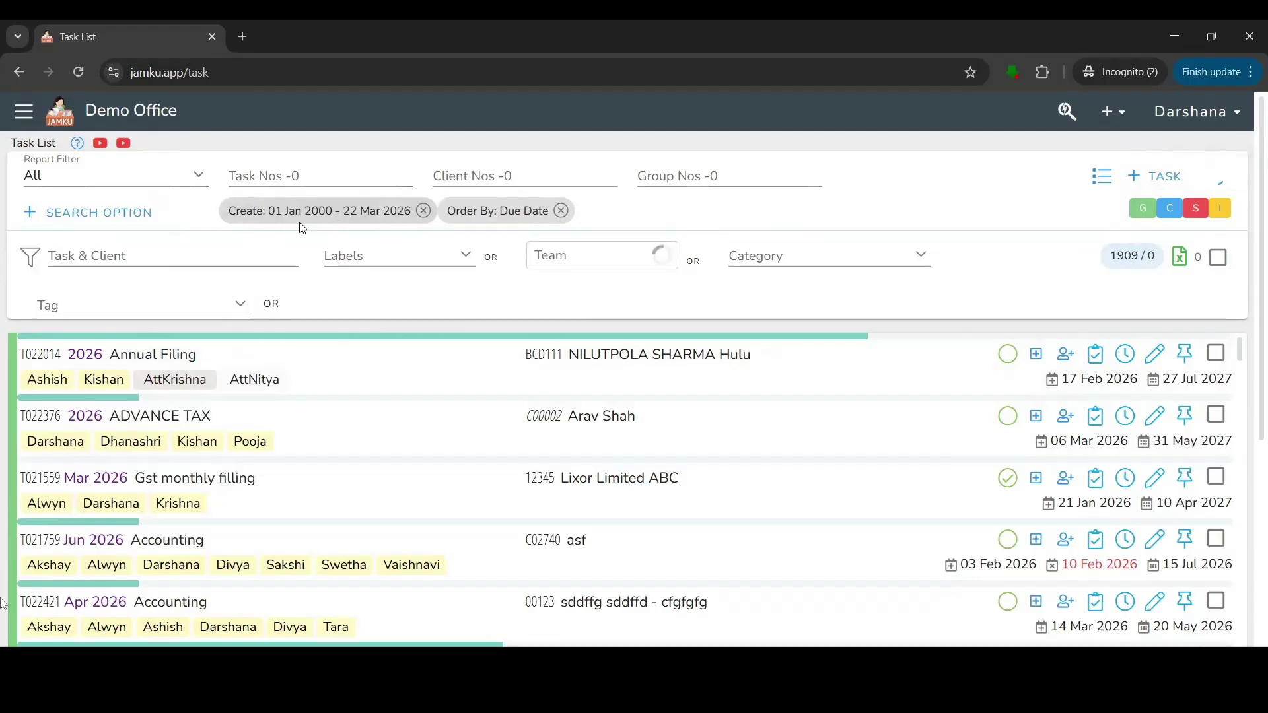
pyautogui.click(1181, 213)
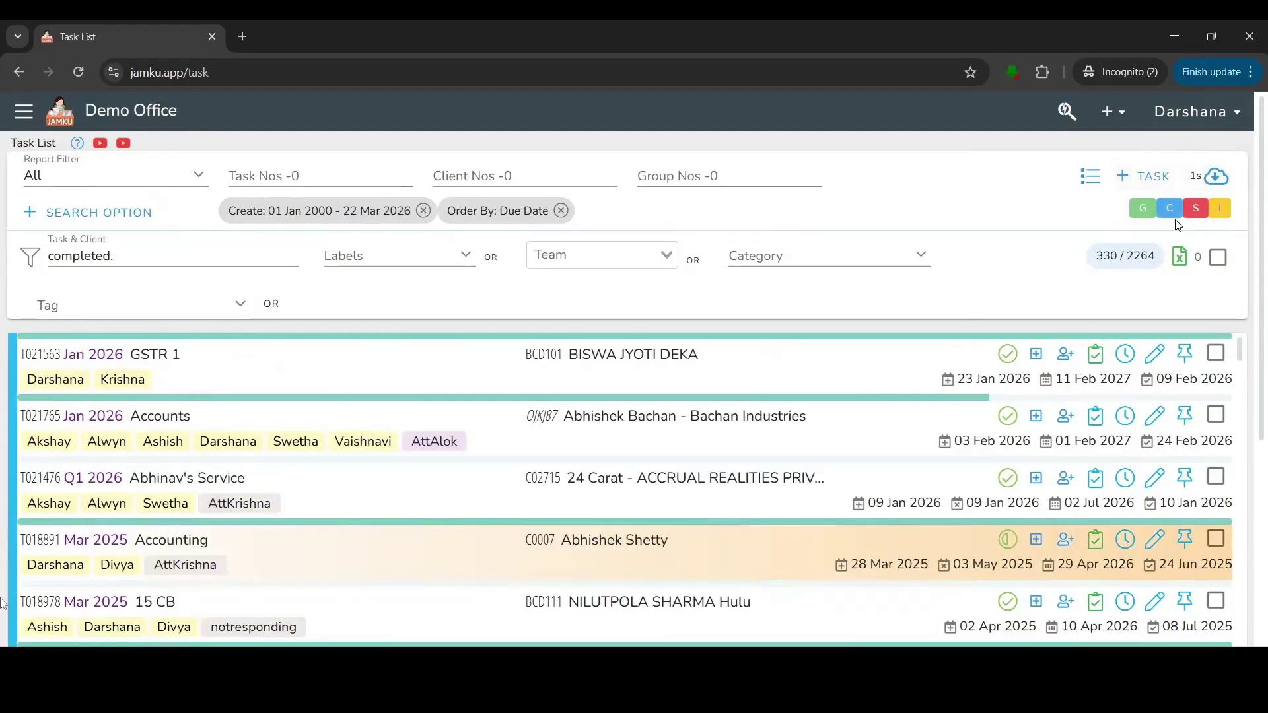
pyautogui.click(78, 75)
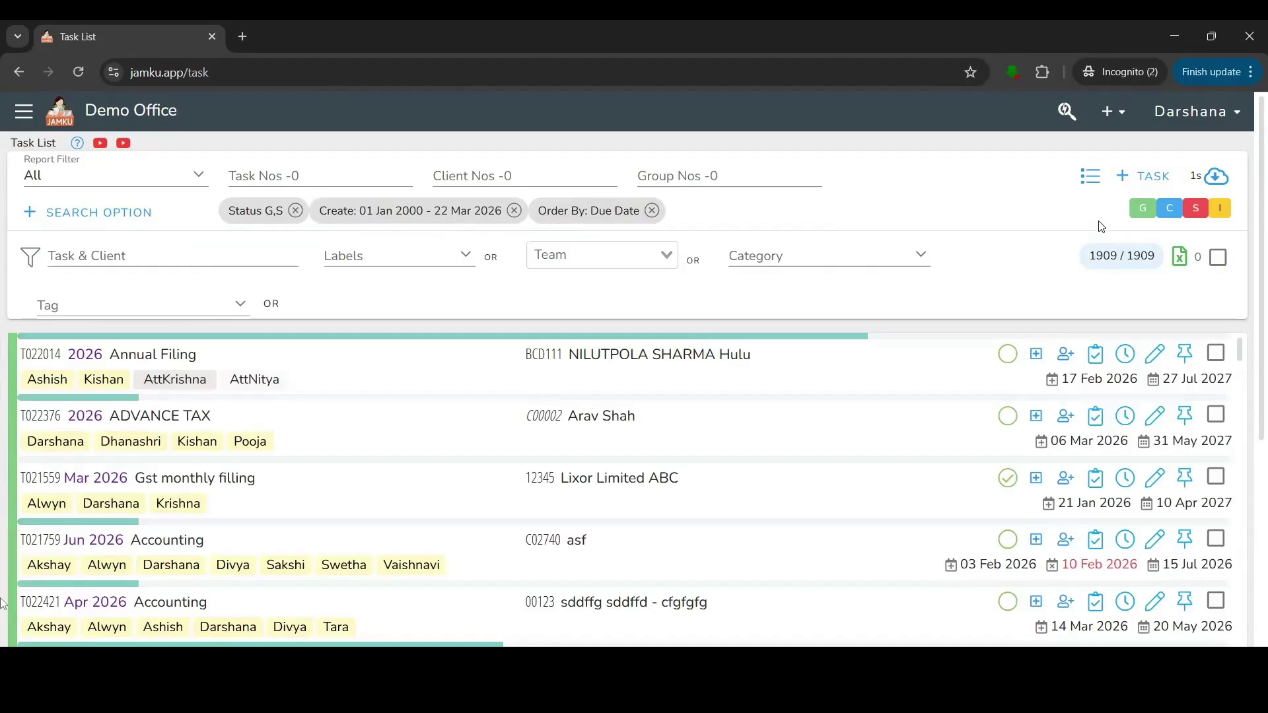
pyautogui.click(1097, 182)
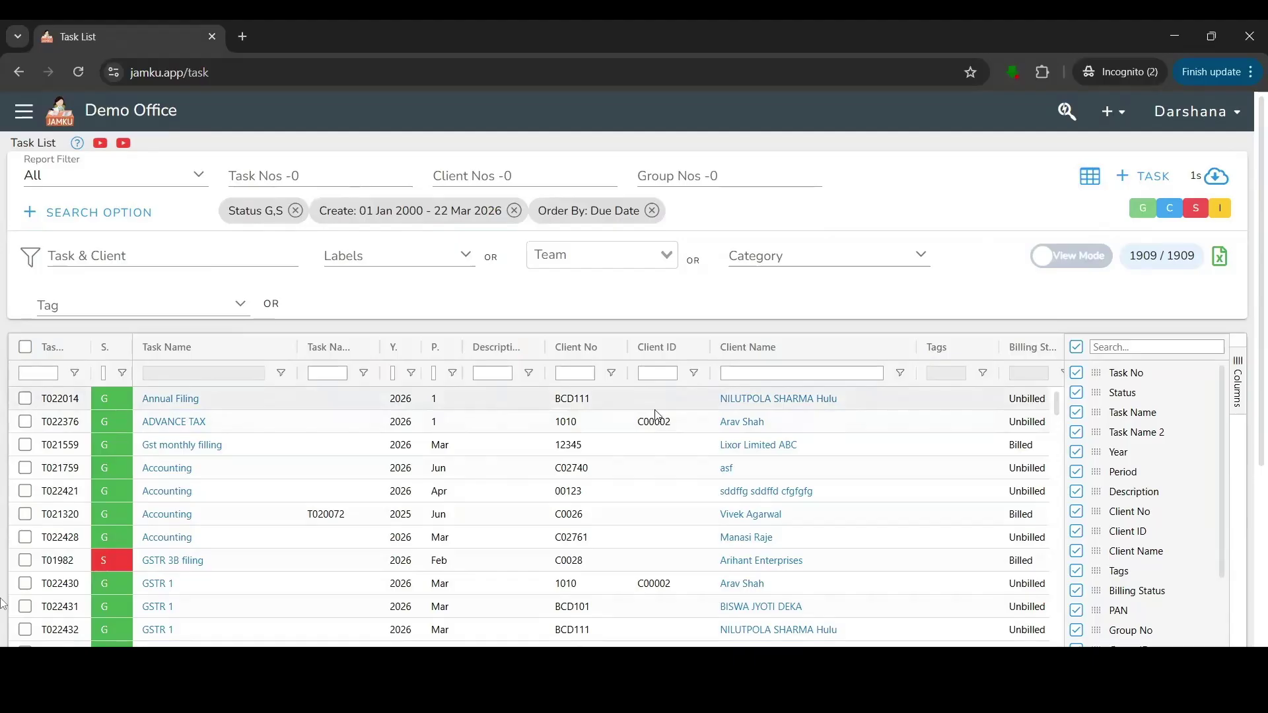
# Switch the task list back to card view and click into the Task & Client search field.
pyautogui.click(1088, 177)
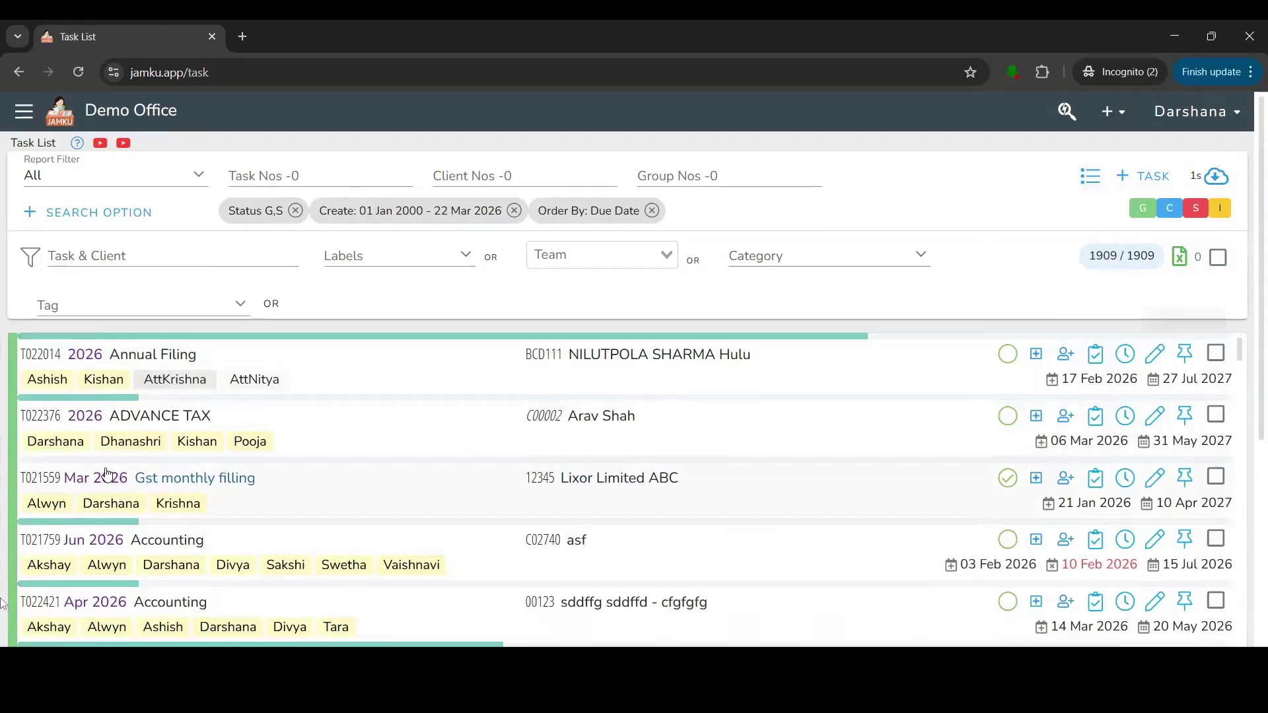
pyautogui.click(68, 250)
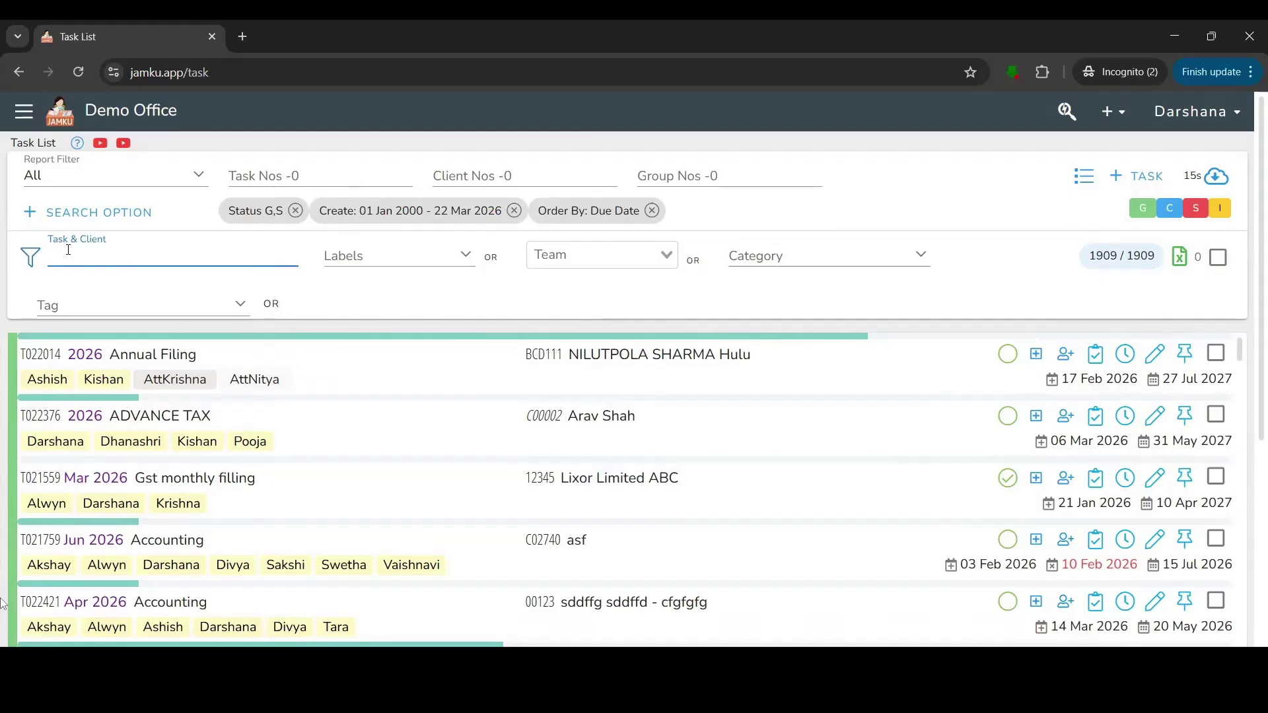
pyautogui.write('Arav')
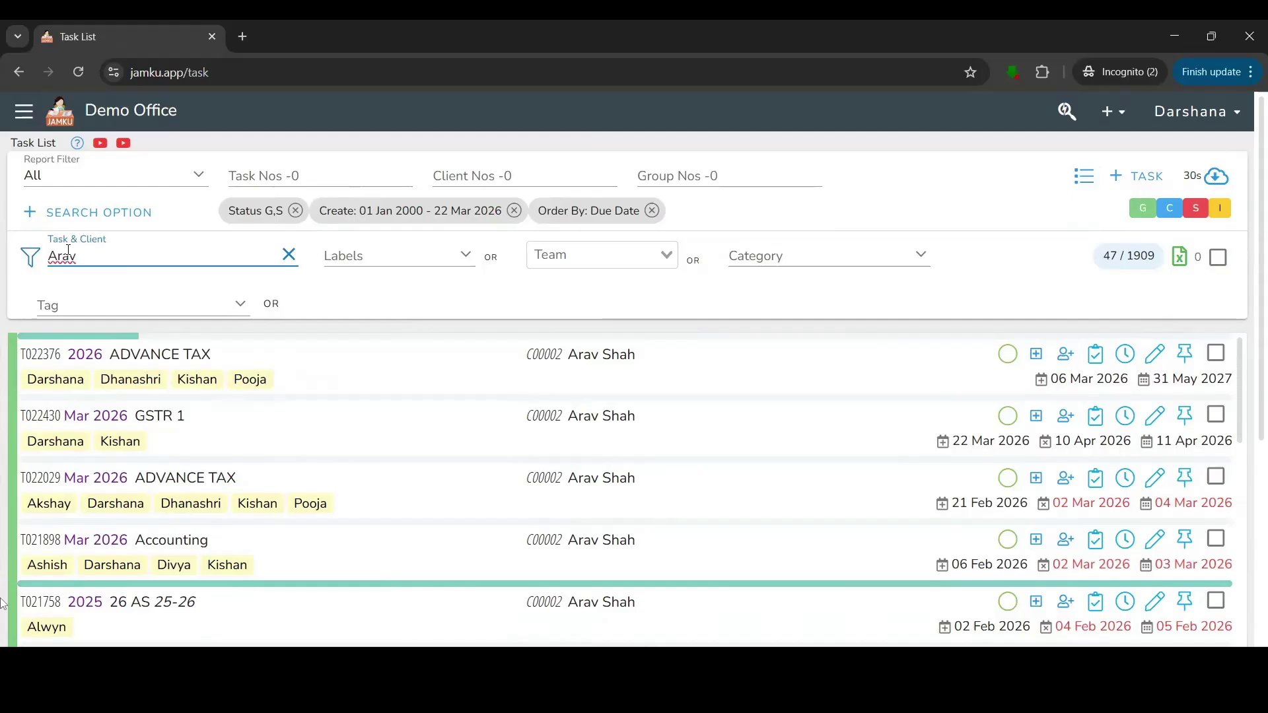
pyautogui.click(288, 255)
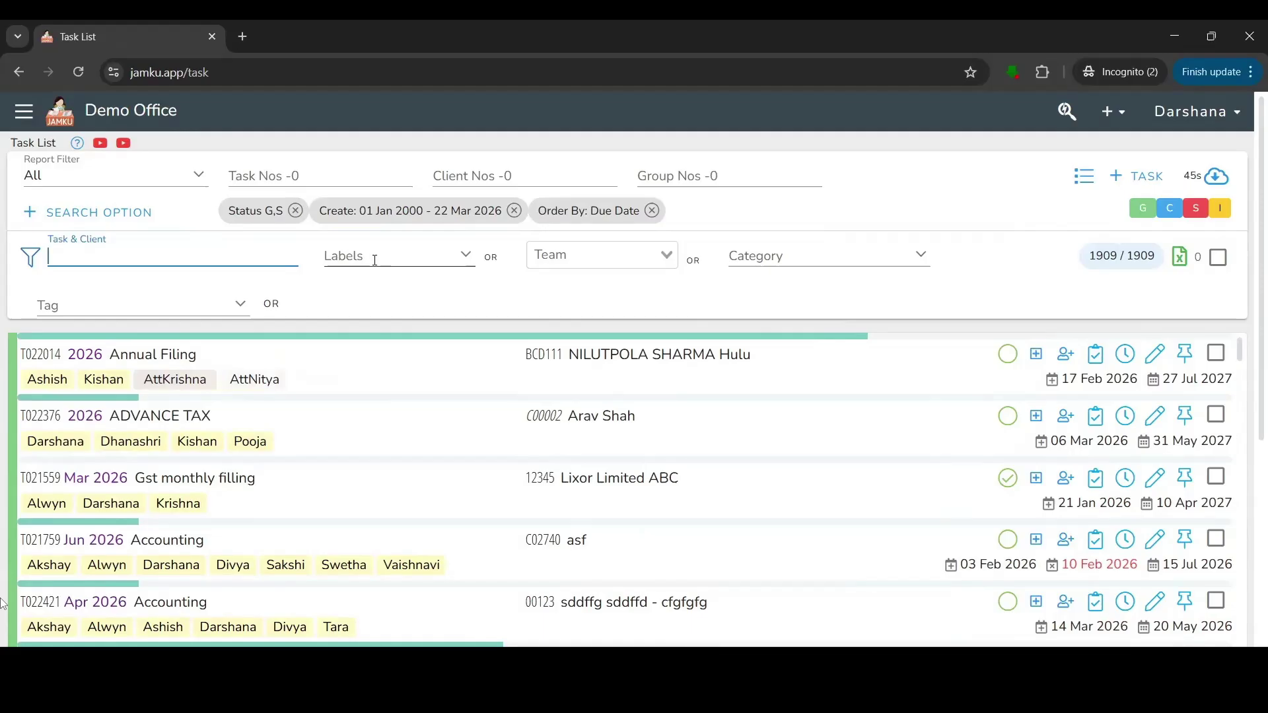
pyautogui.click(752, 291)
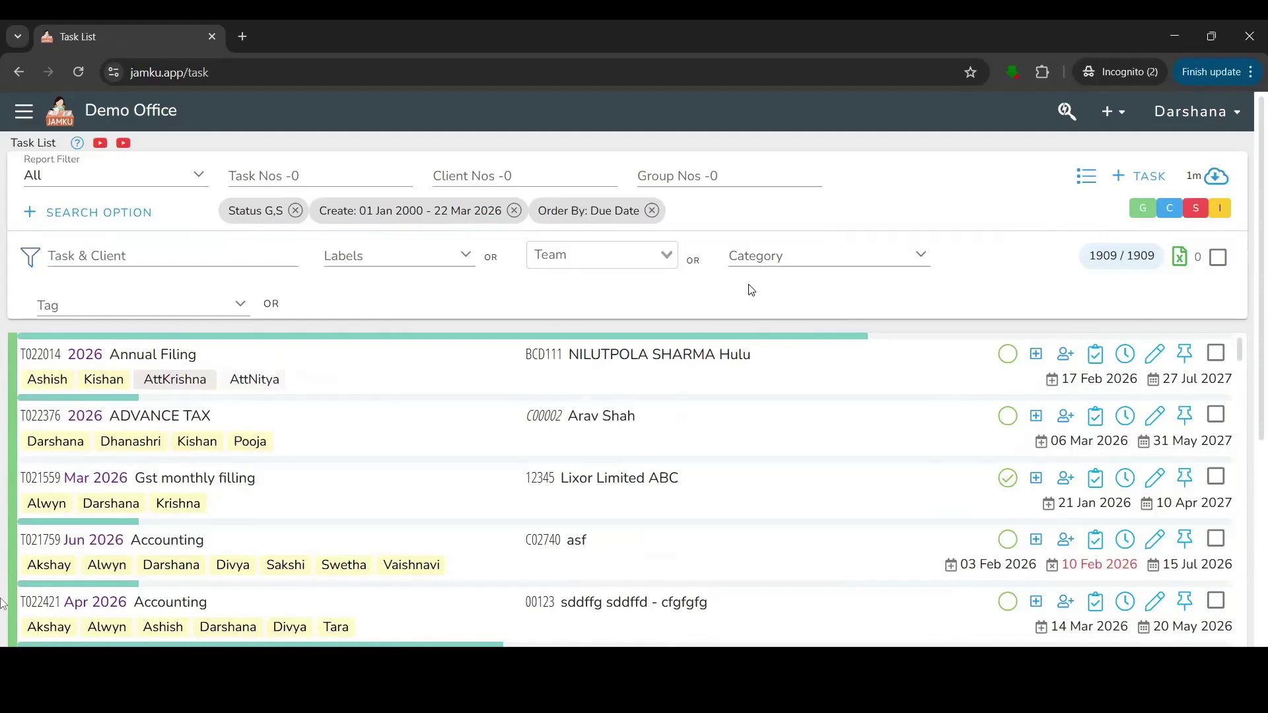
pyautogui.click(654, 263)
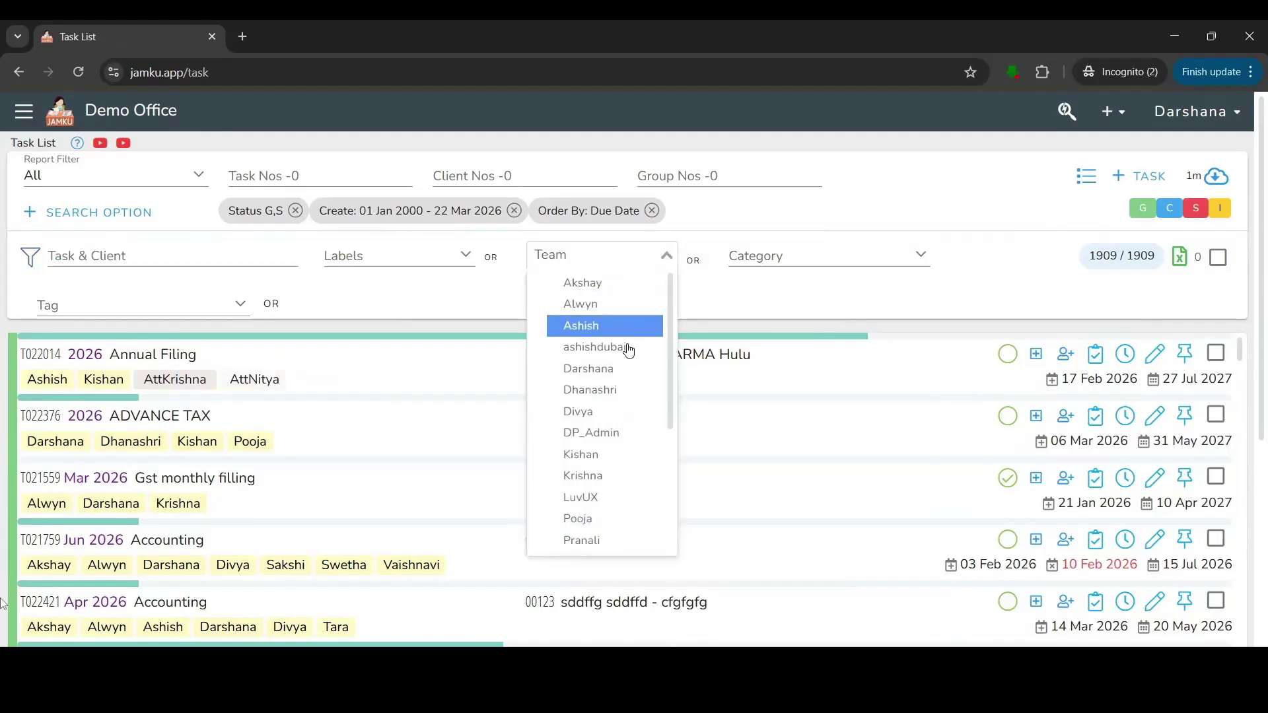
pyautogui.click(604, 412)
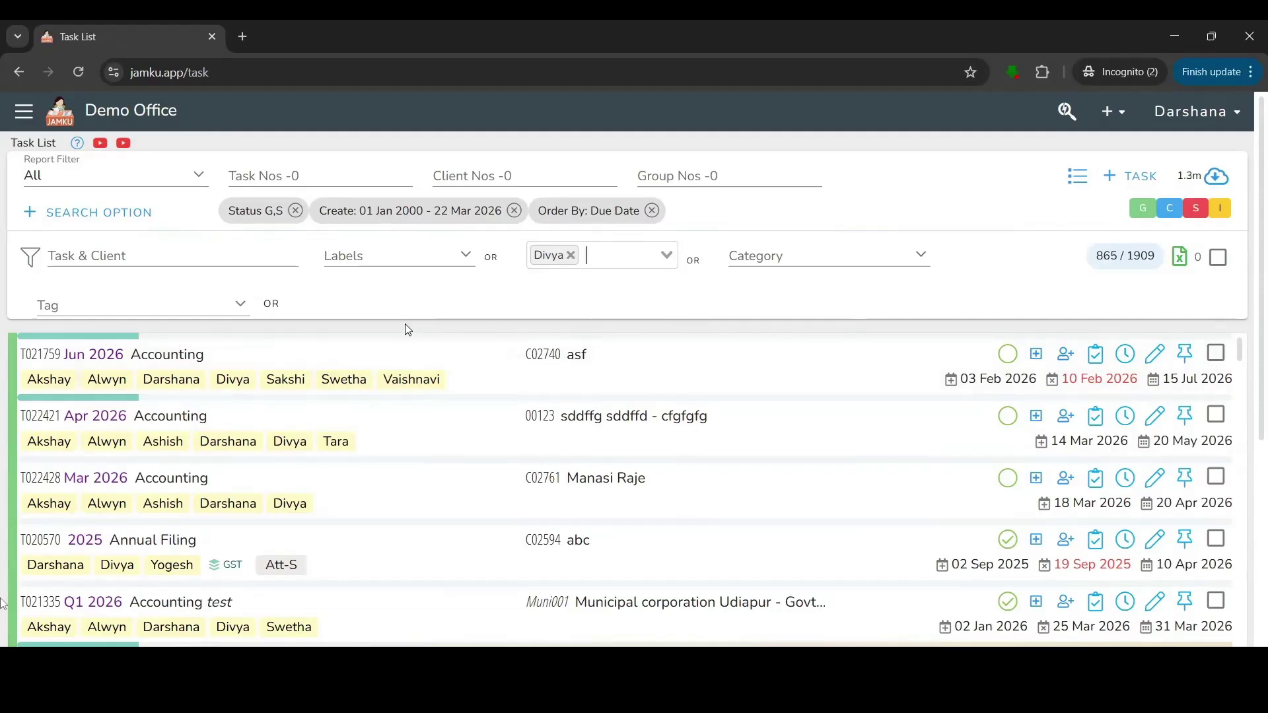
pyautogui.click(571, 255)
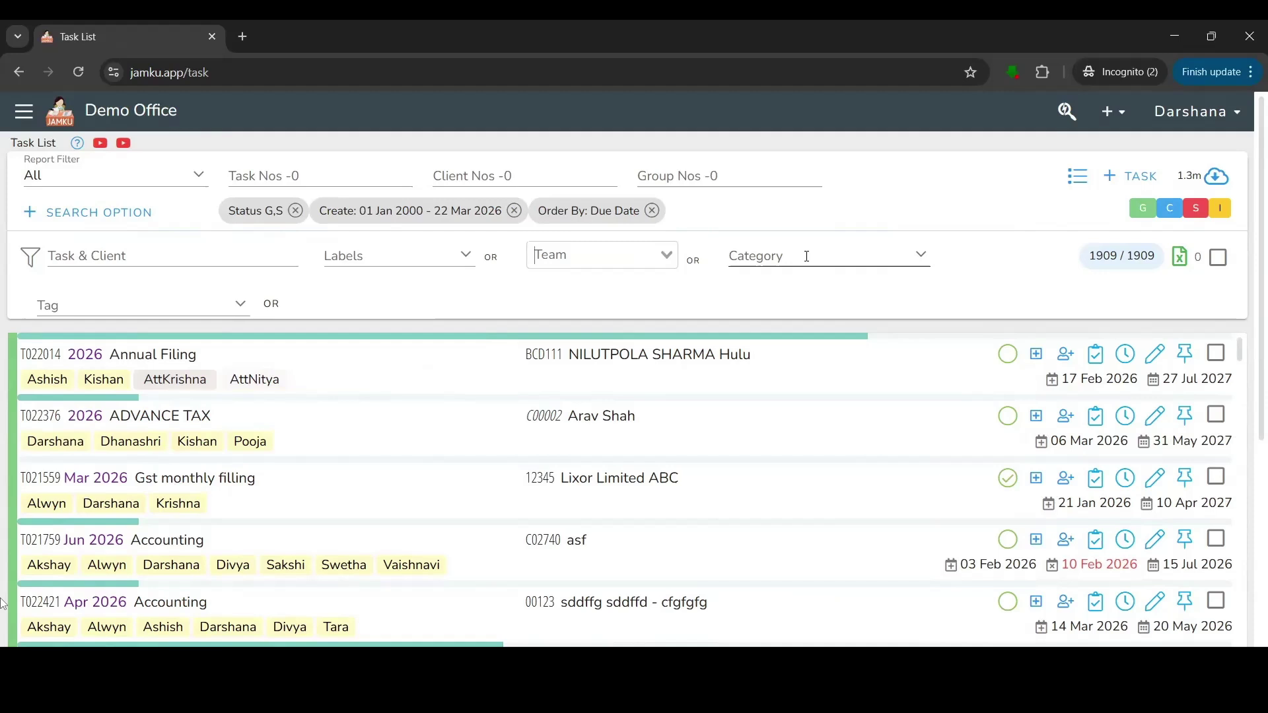
pyautogui.click(806, 256)
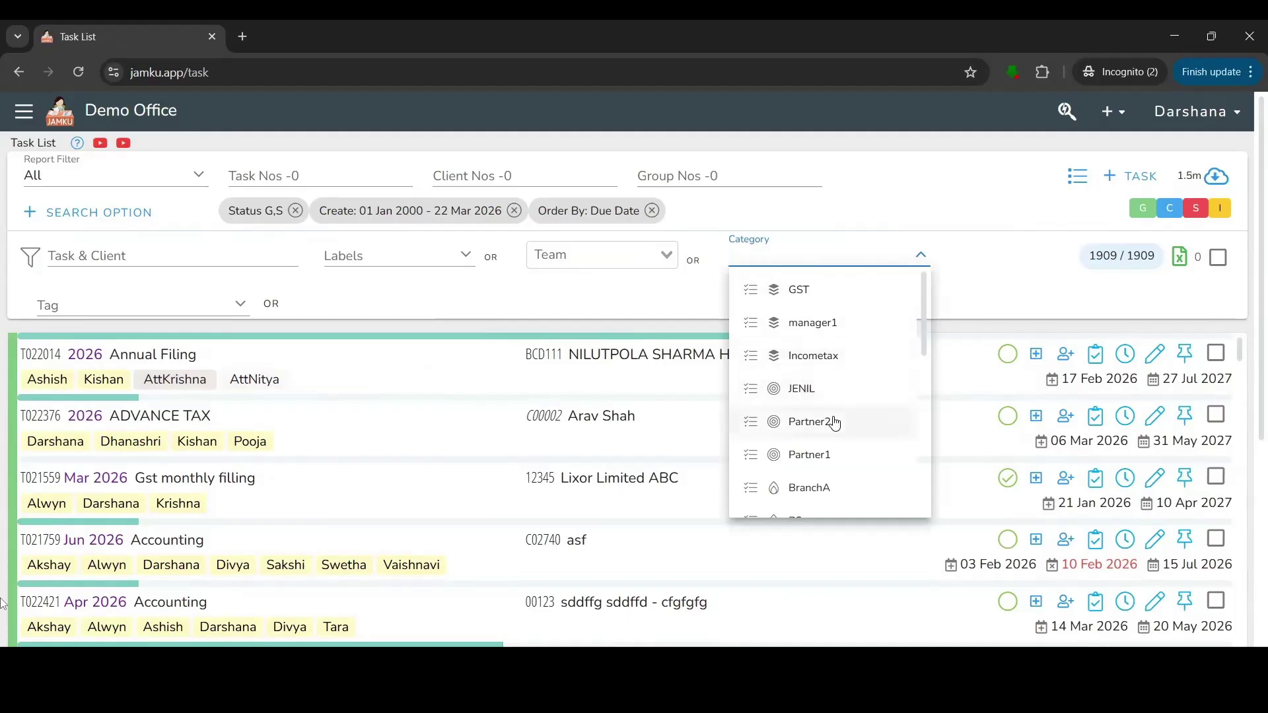
pyautogui.scroll(-3, 836, 423)
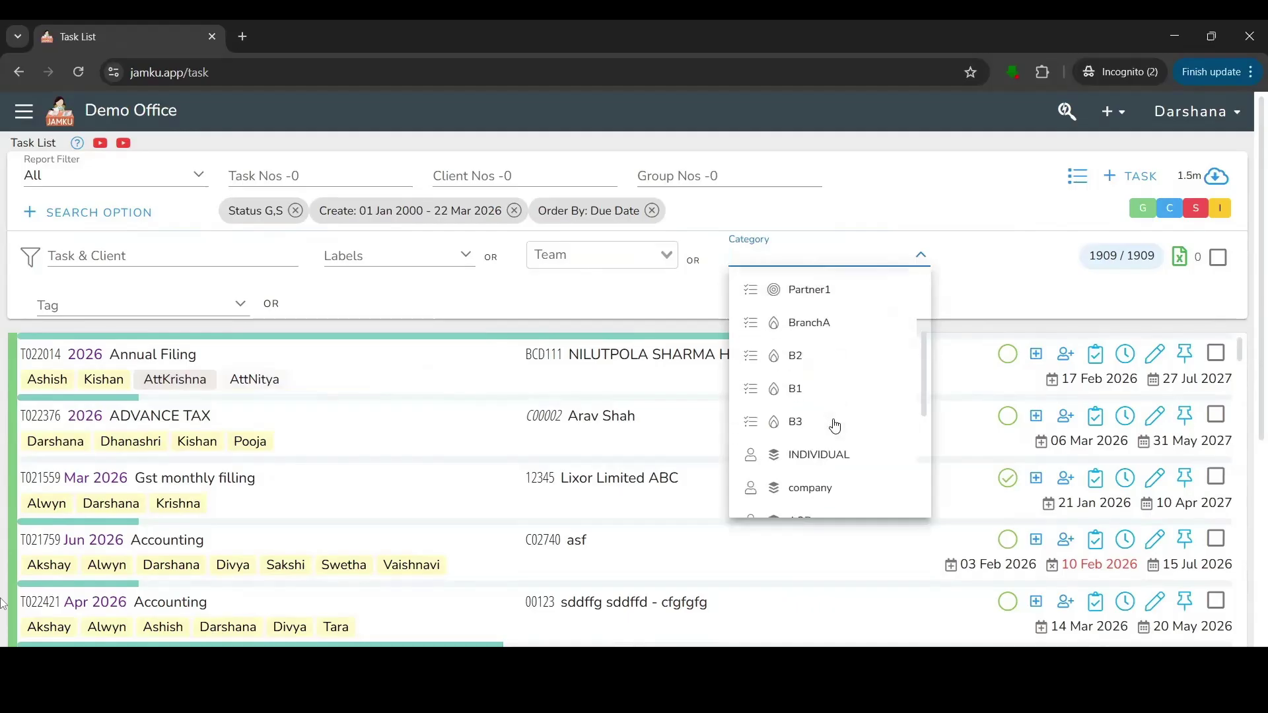
pyautogui.scroll(-2, 835, 426)
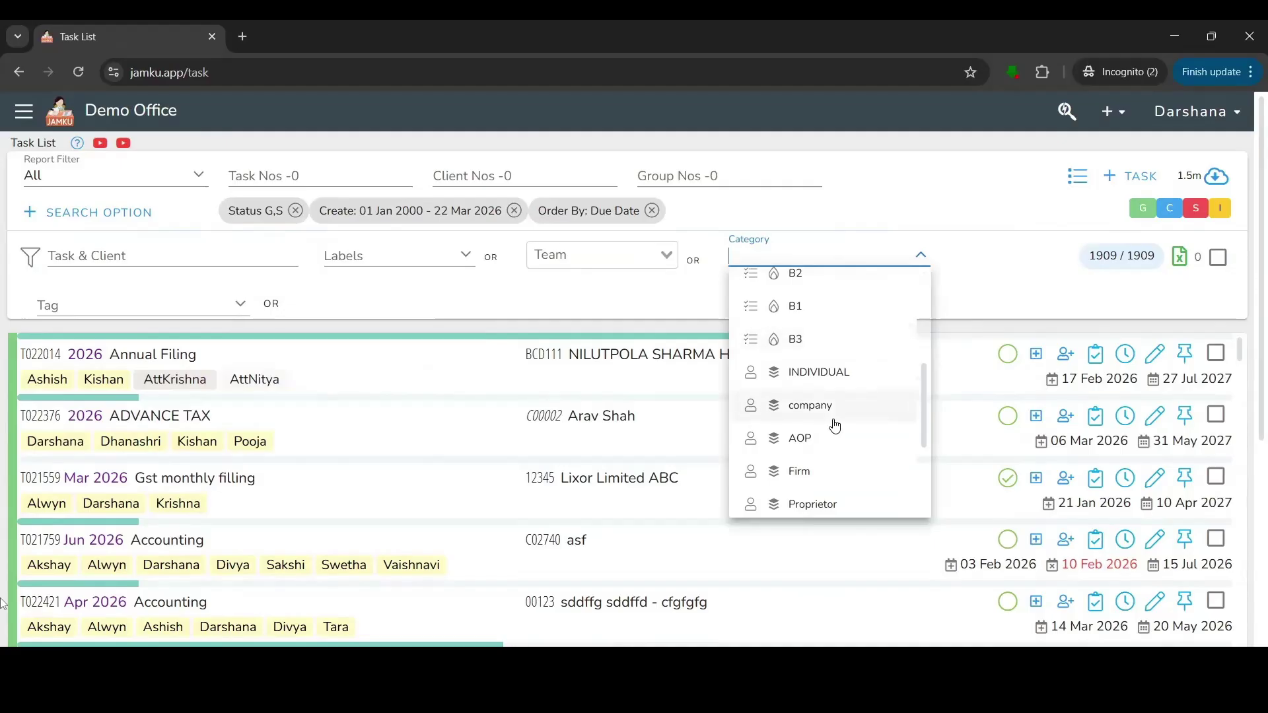
pyautogui.scroll(2, 833, 443)
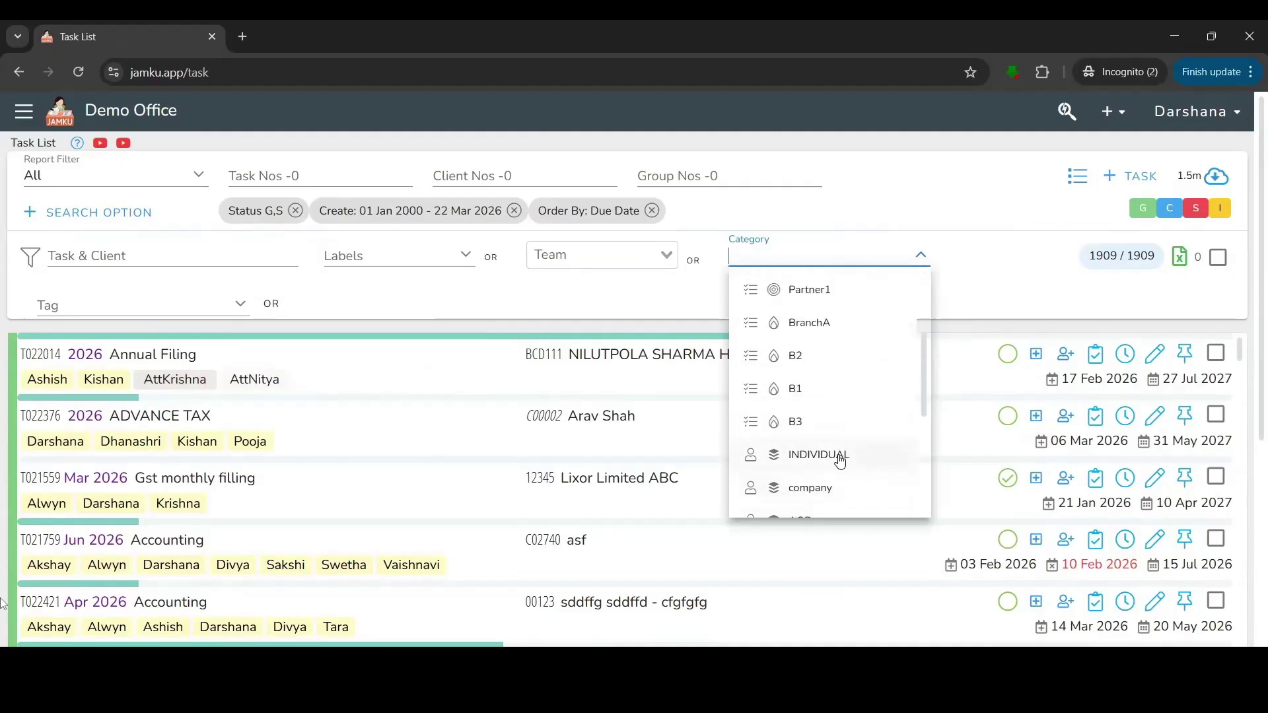
pyautogui.click(840, 462)
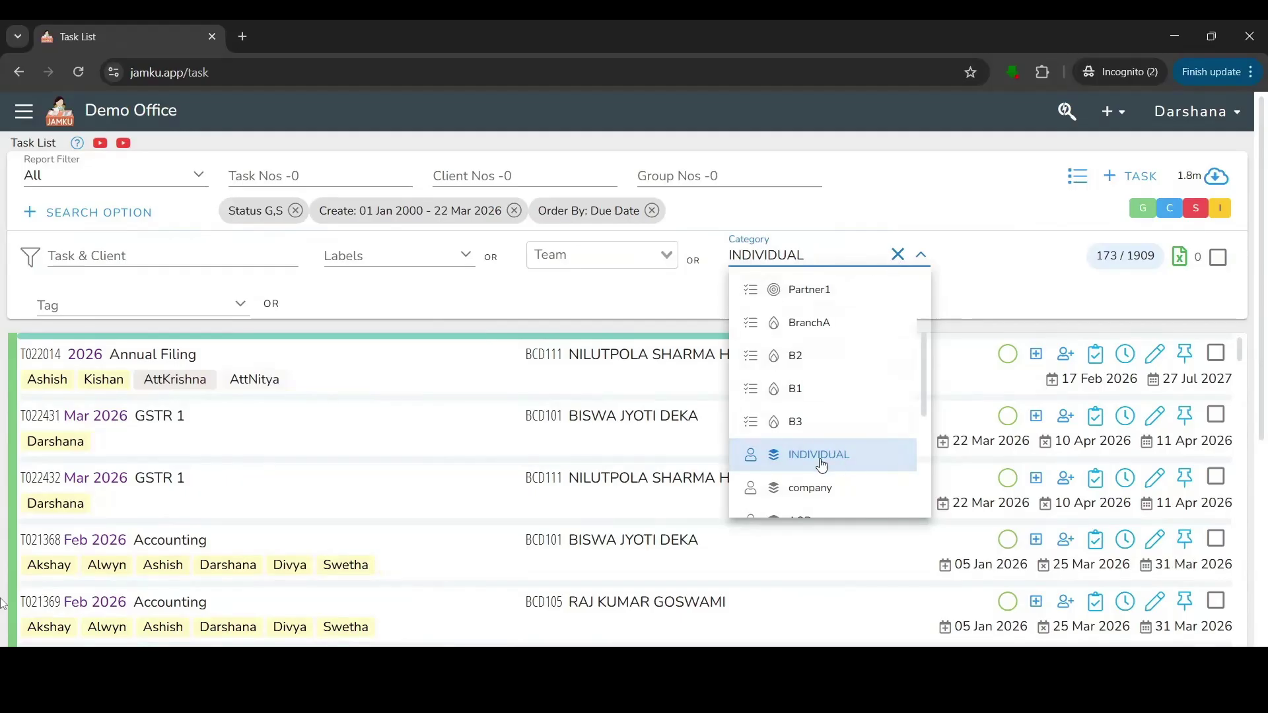
pyautogui.click(839, 334)
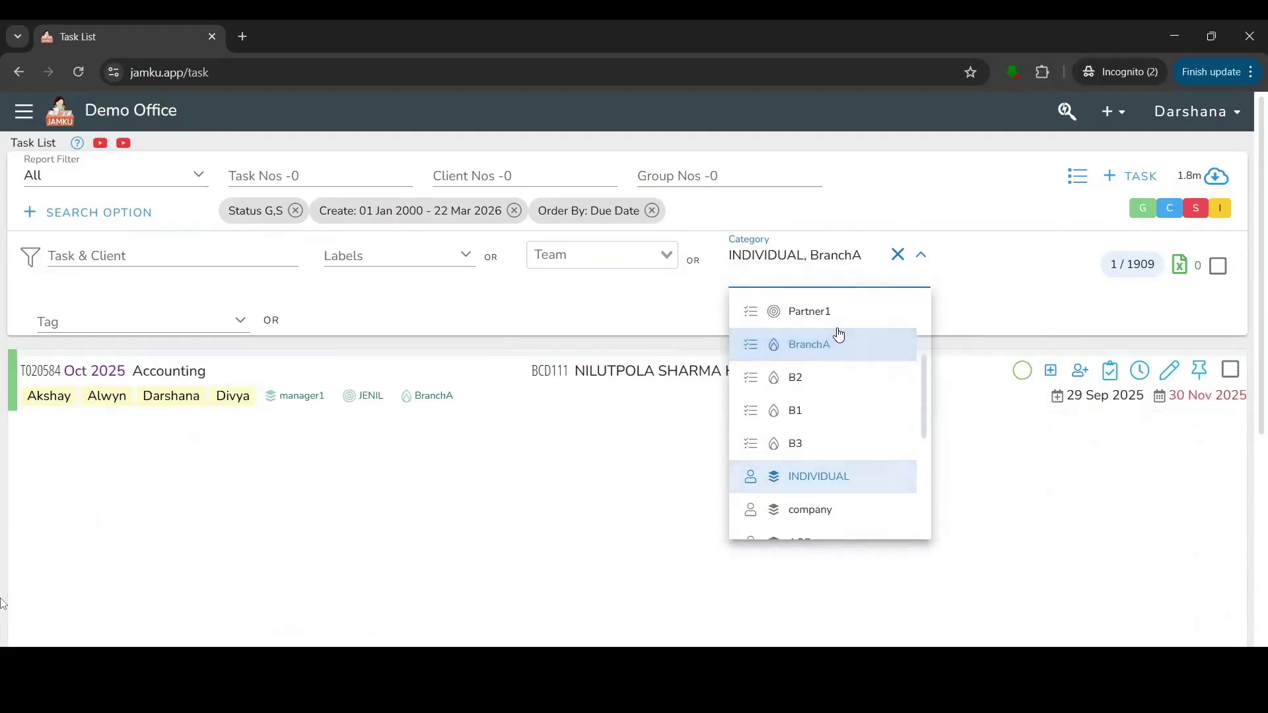
pyautogui.click(898, 256)
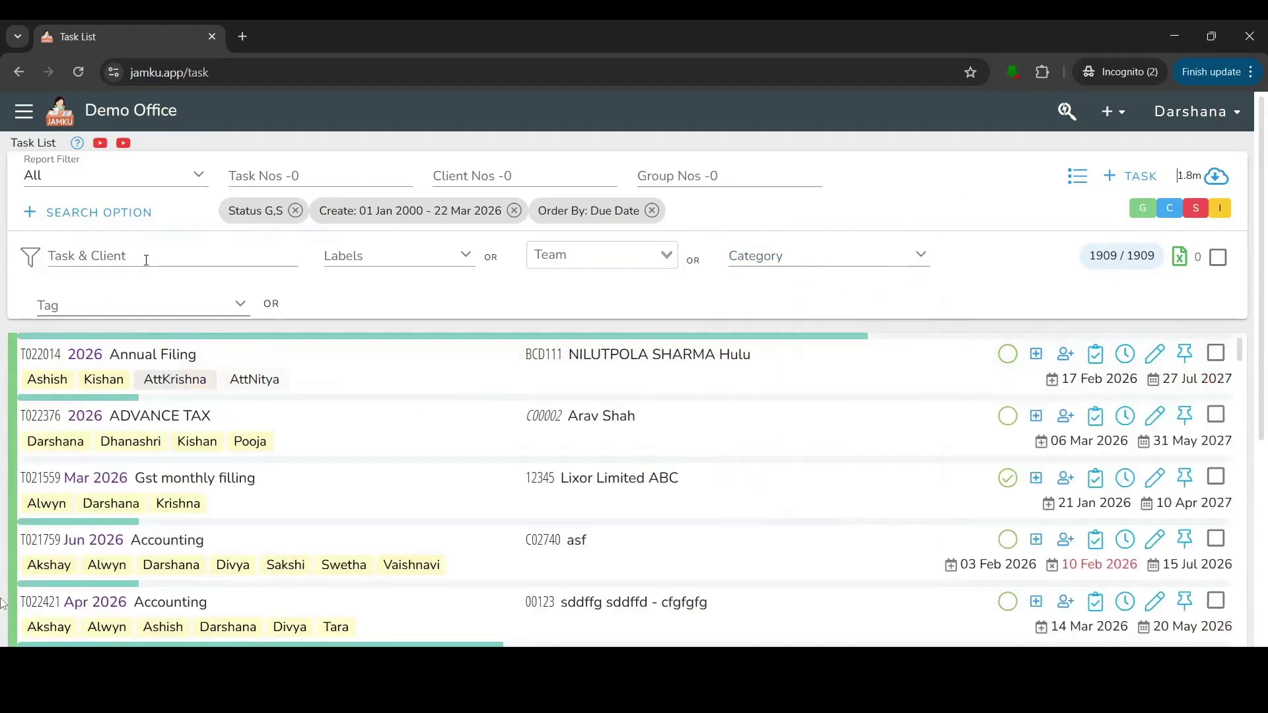
pyautogui.click(146, 301)
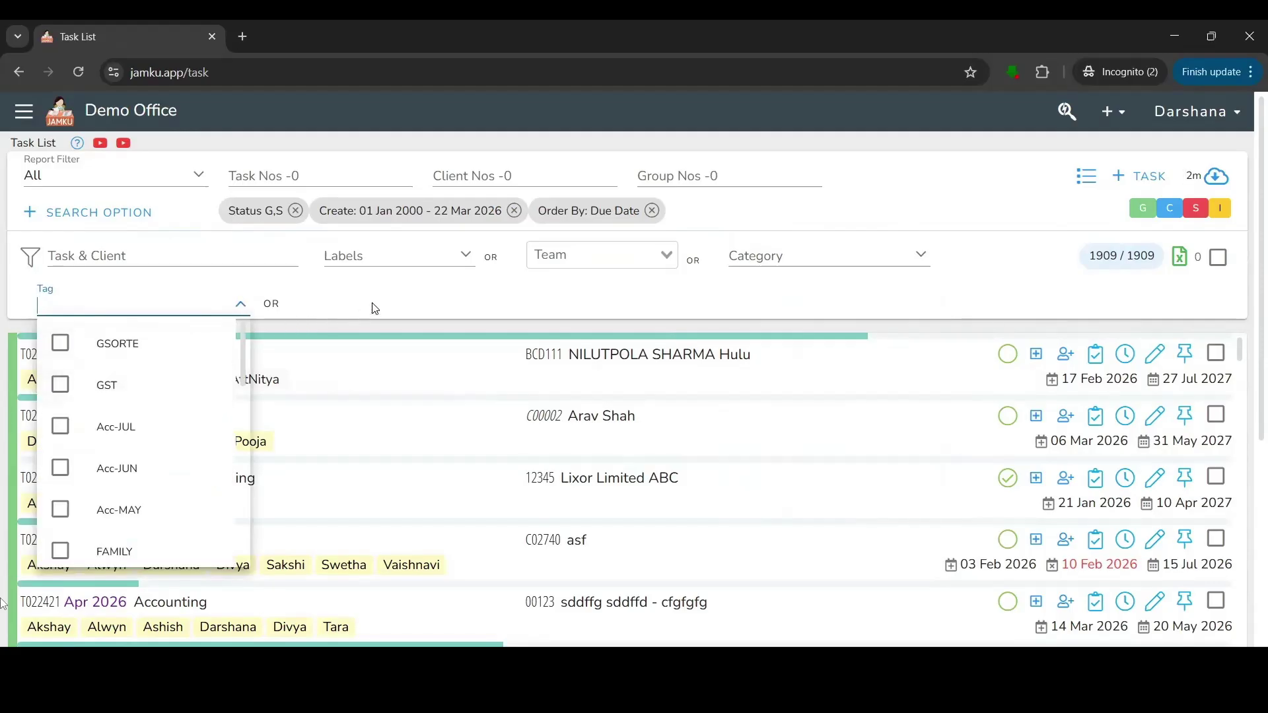
pyautogui.click(389, 297)
pyautogui.moveTo(17, 363); pyautogui.dragTo(275, 367)
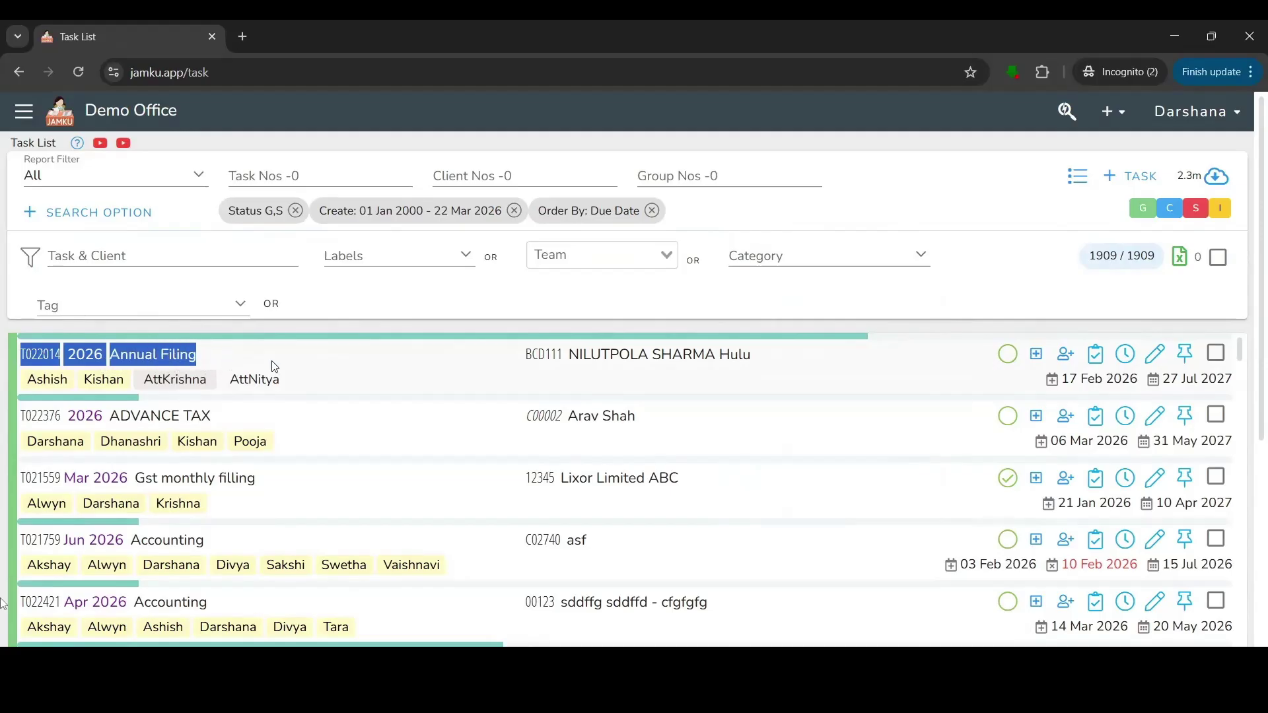
pyautogui.click(14, 384)
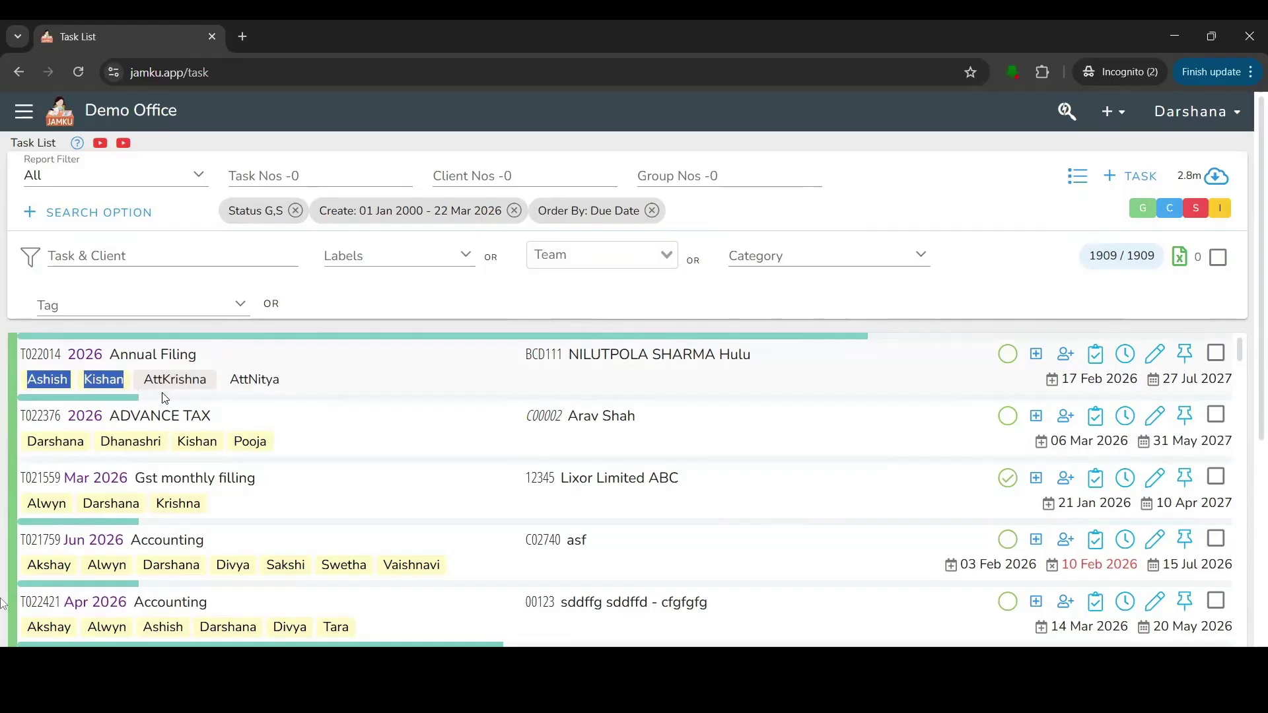
pyautogui.click(144, 381)
pyautogui.moveTo(159, 385); pyautogui.dragTo(283, 387)
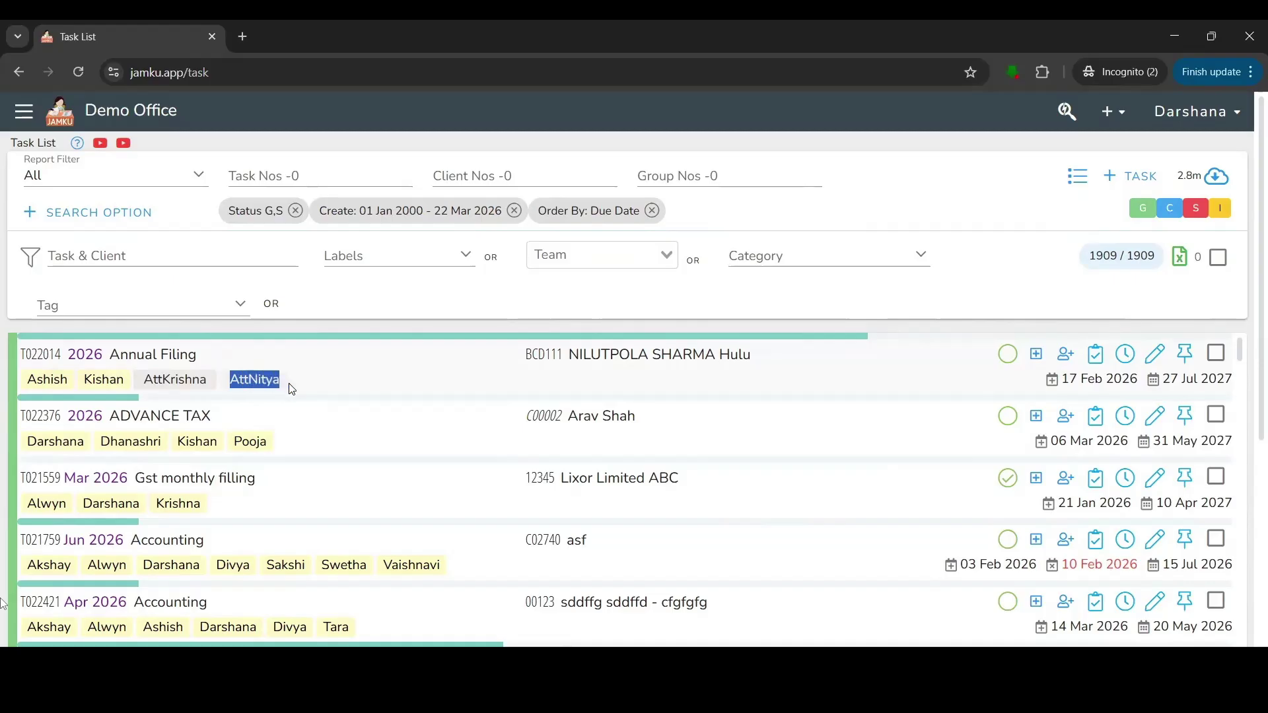
pyautogui.click(294, 388)
pyautogui.moveTo(522, 354); pyautogui.dragTo(780, 366)
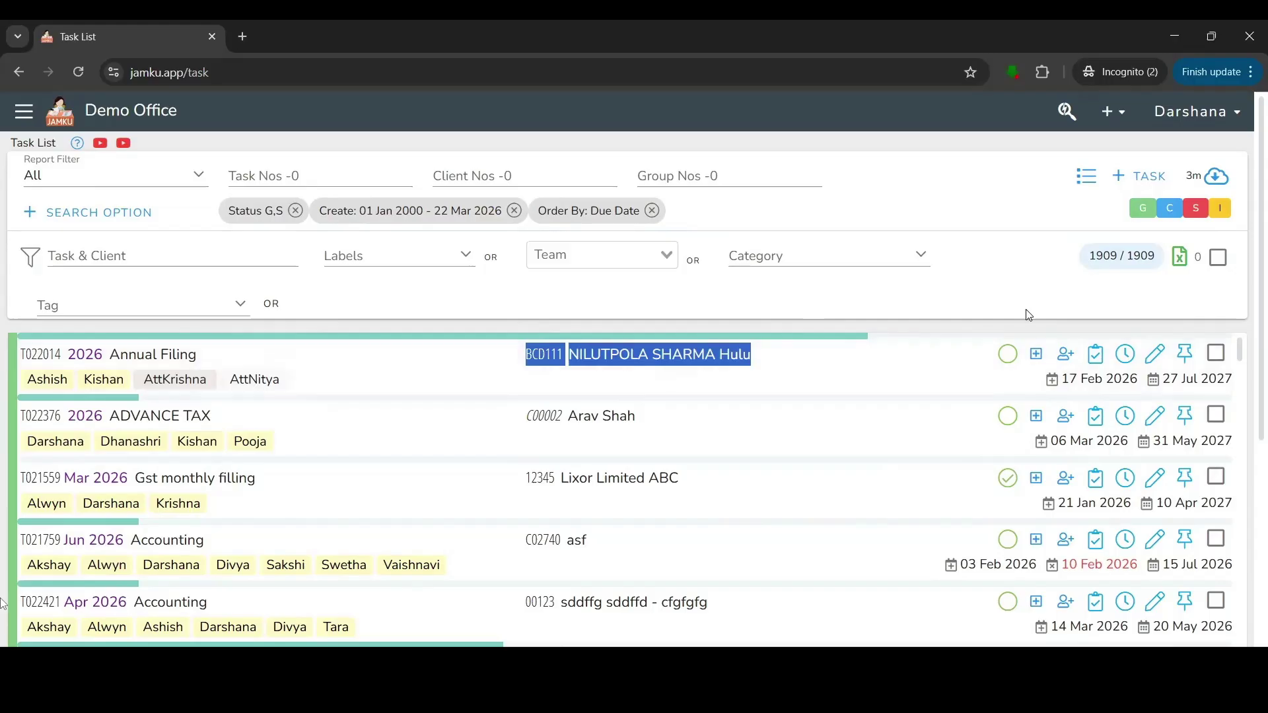
pyautogui.click(1014, 331)
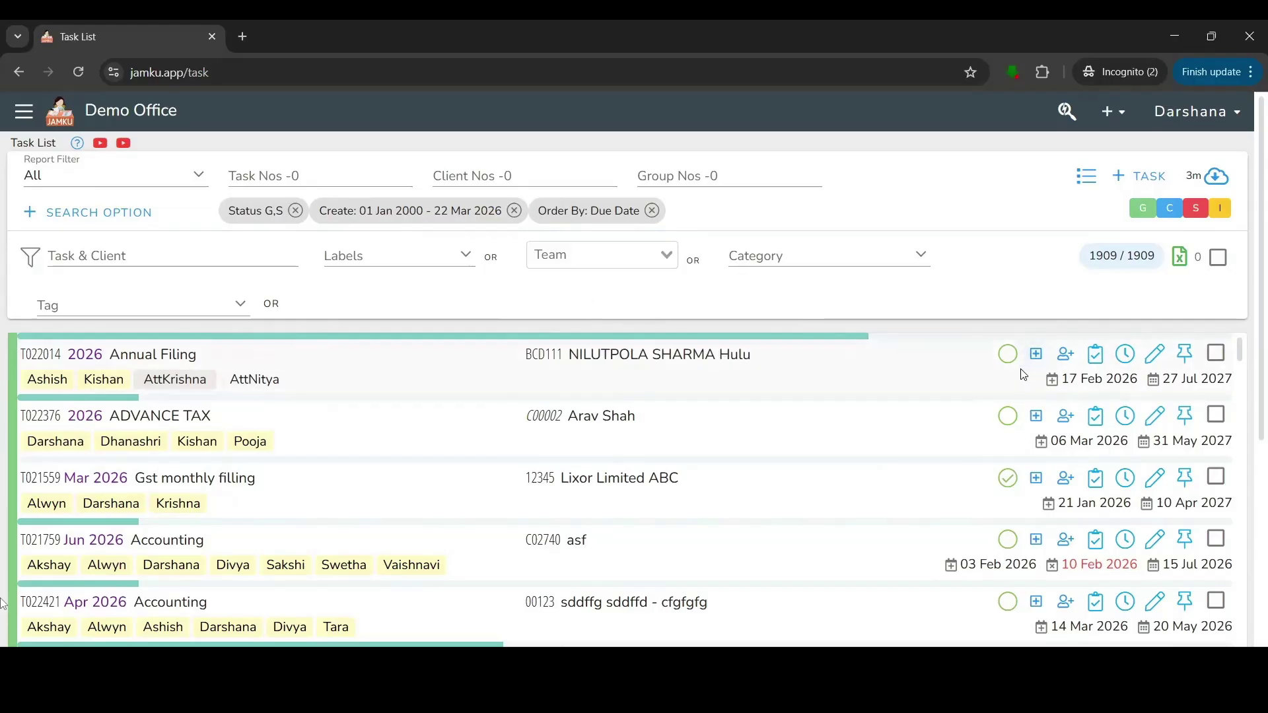
pyautogui.moveTo(1070, 382); pyautogui.dragTo(1233, 382)
pyautogui.tripleClick(1234, 382)
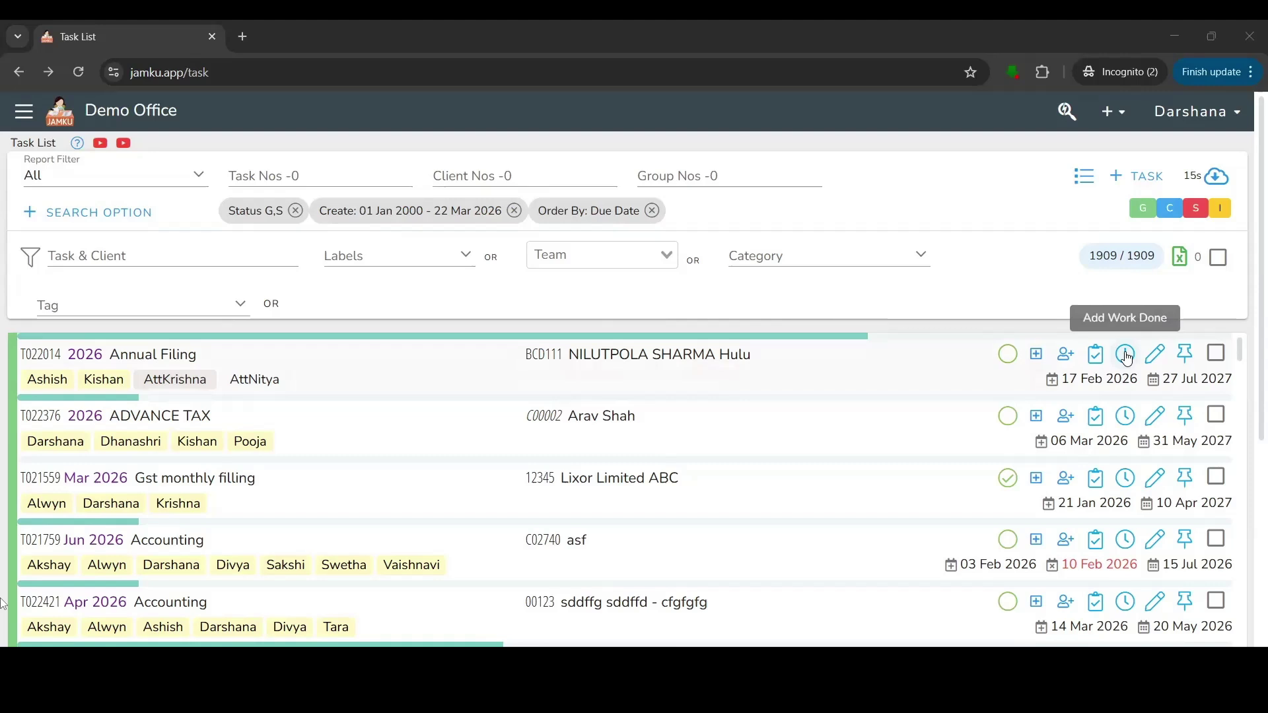
# Add a Work Done entry to T022014 with description 'Sales done', 1 hour and 30 minutes.
pyautogui.click(1127, 356)
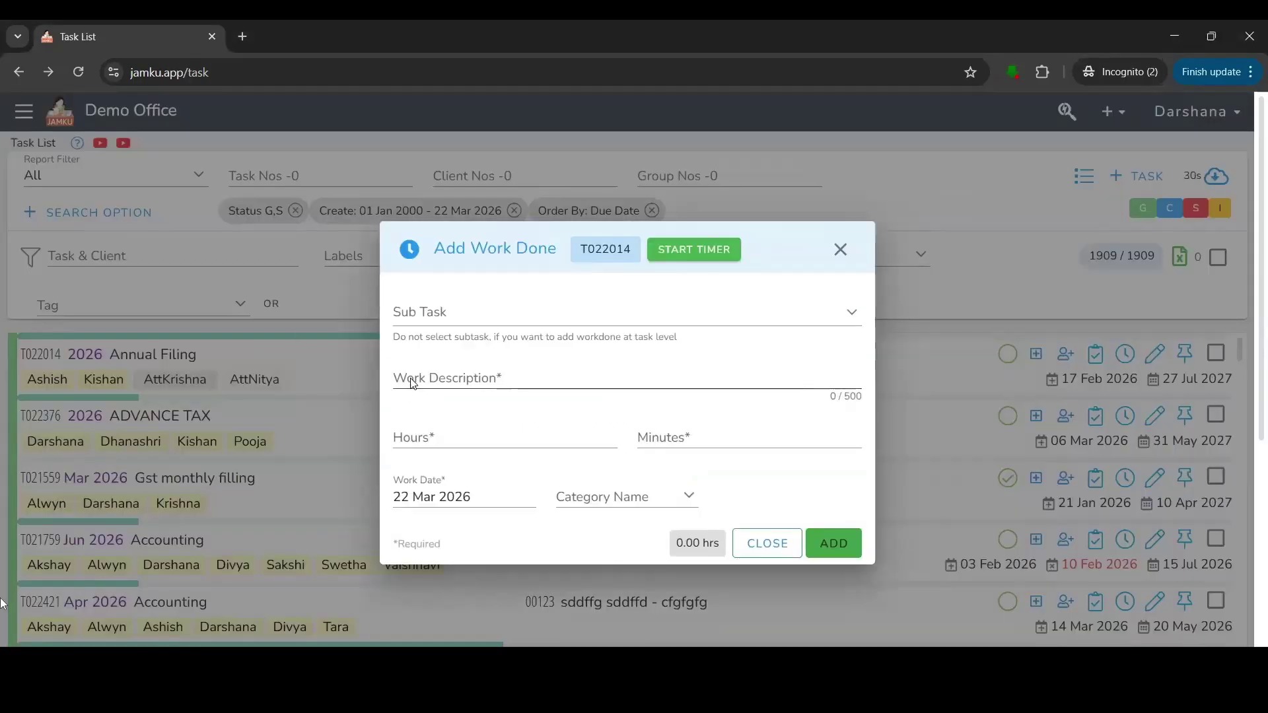
pyautogui.click(412, 381)
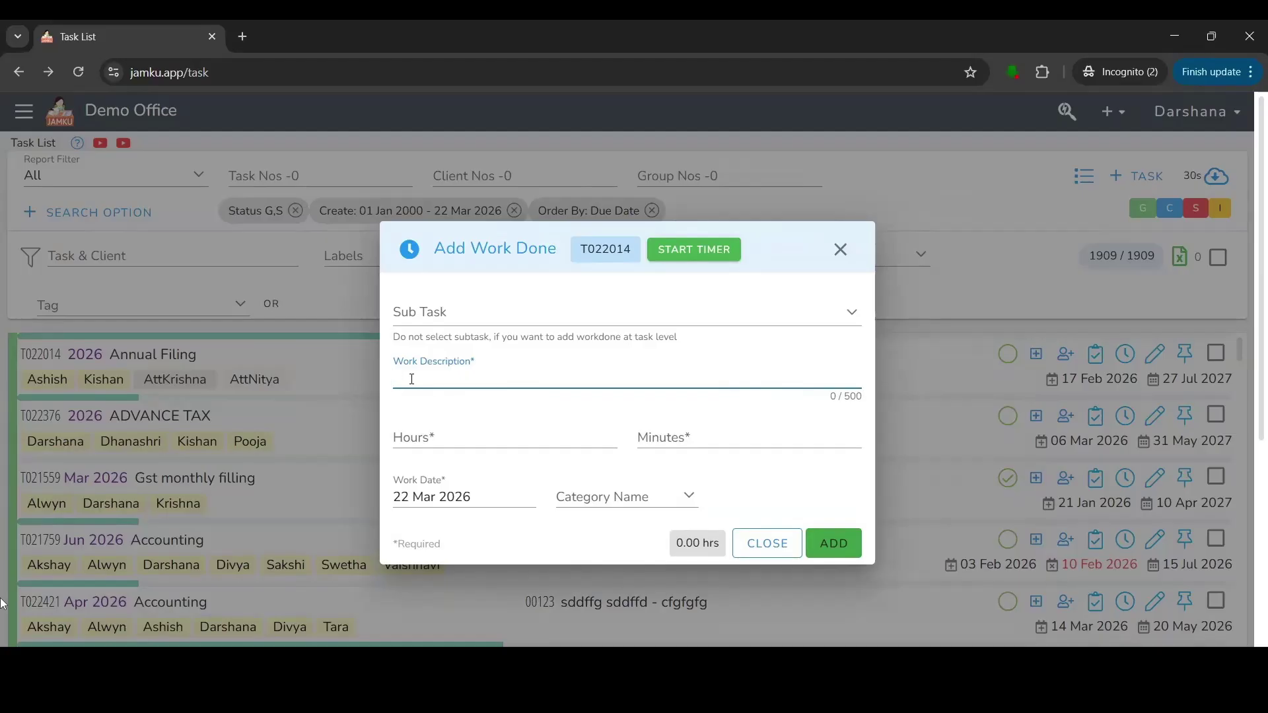
pyautogui.write('Sales done')
pyautogui.click(423, 438)
pyautogui.click(693, 437)
pyautogui.click(491, 438)
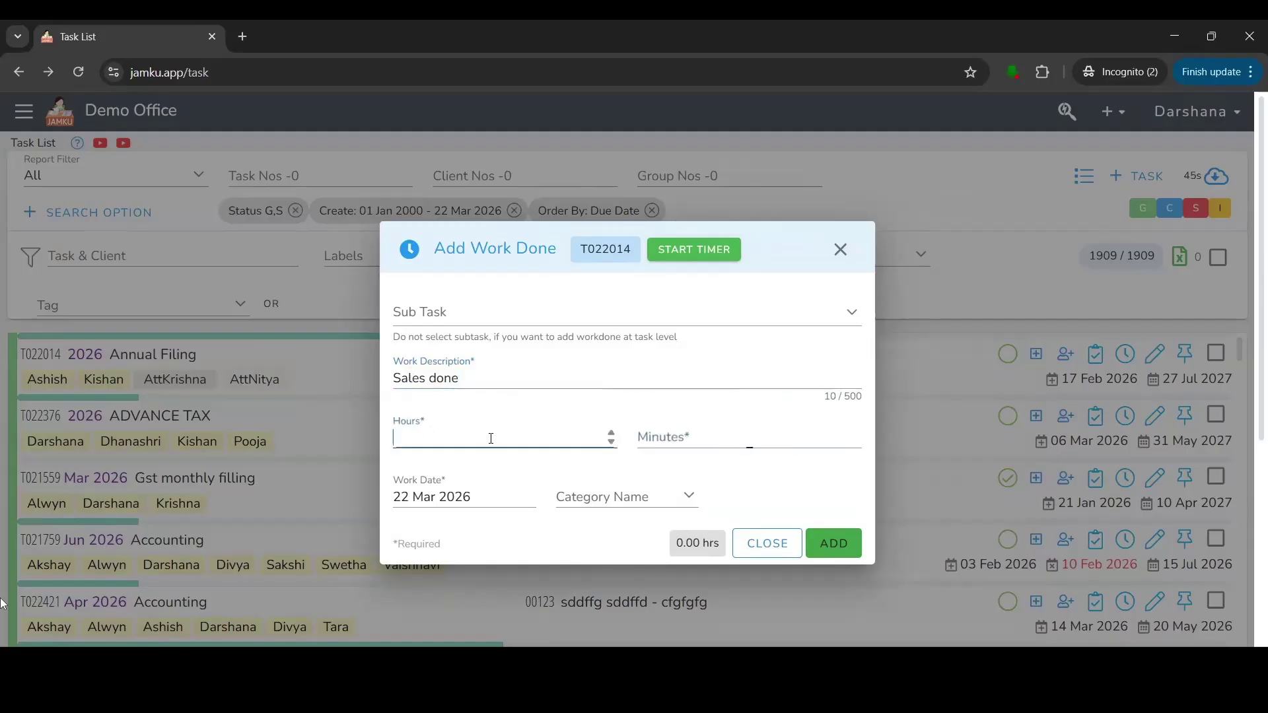
pyautogui.write('1')
pyautogui.click(743, 436)
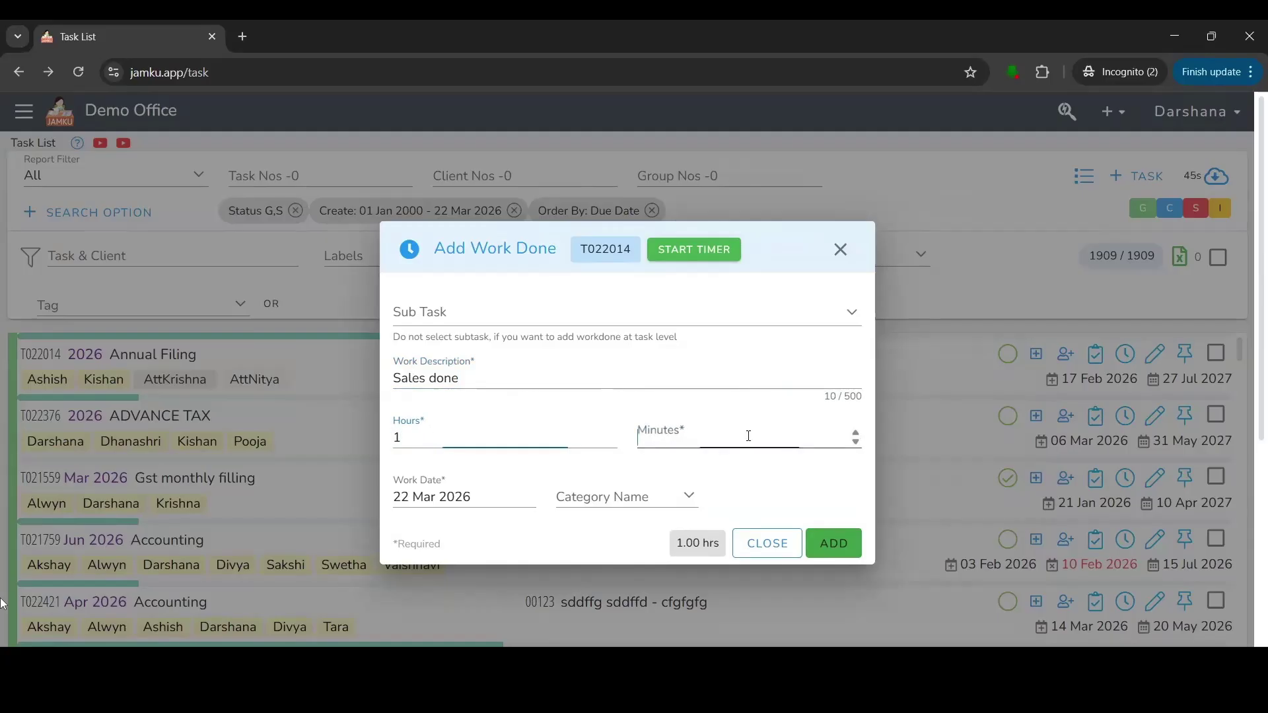
pyautogui.write('30')
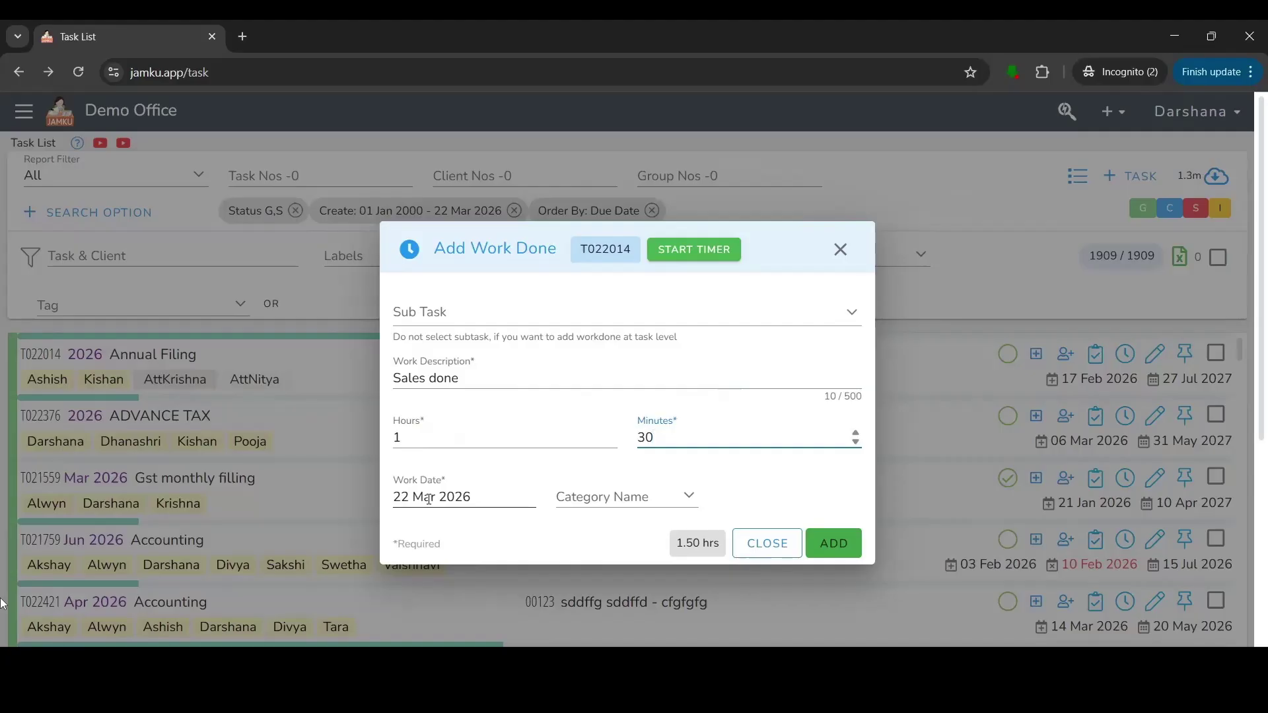
pyautogui.click(827, 546)
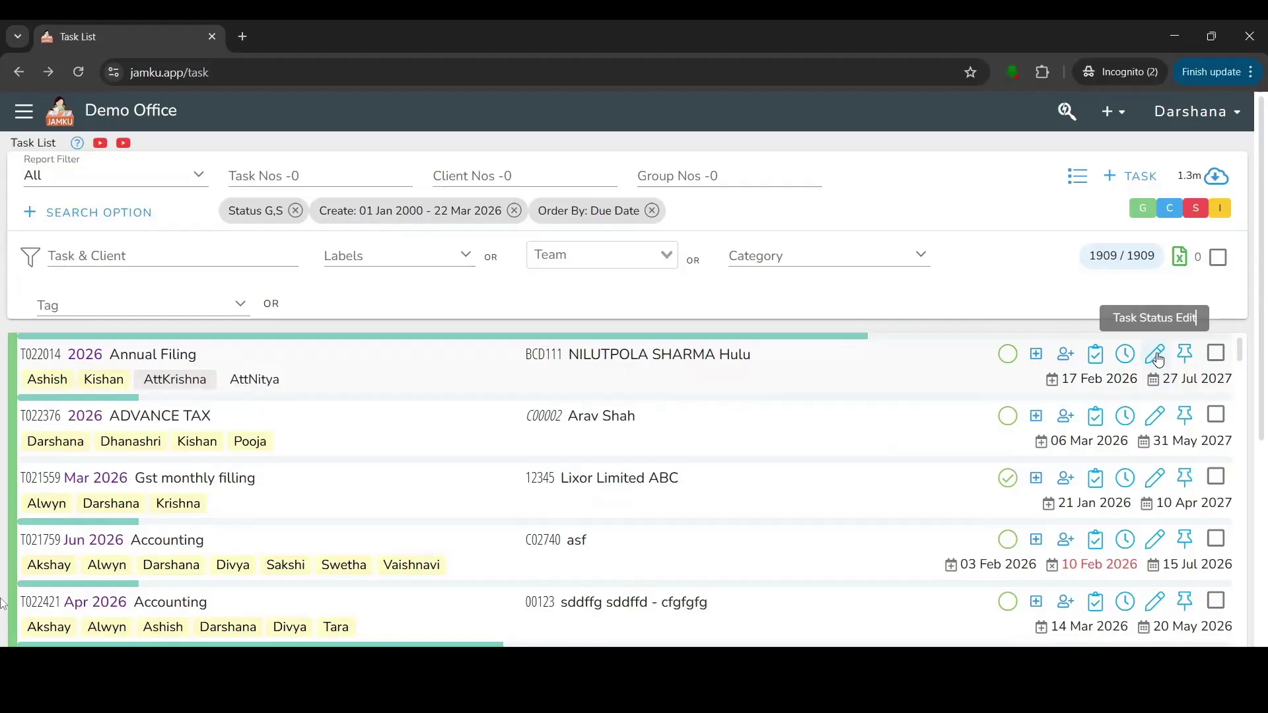
pyautogui.click(1157, 357)
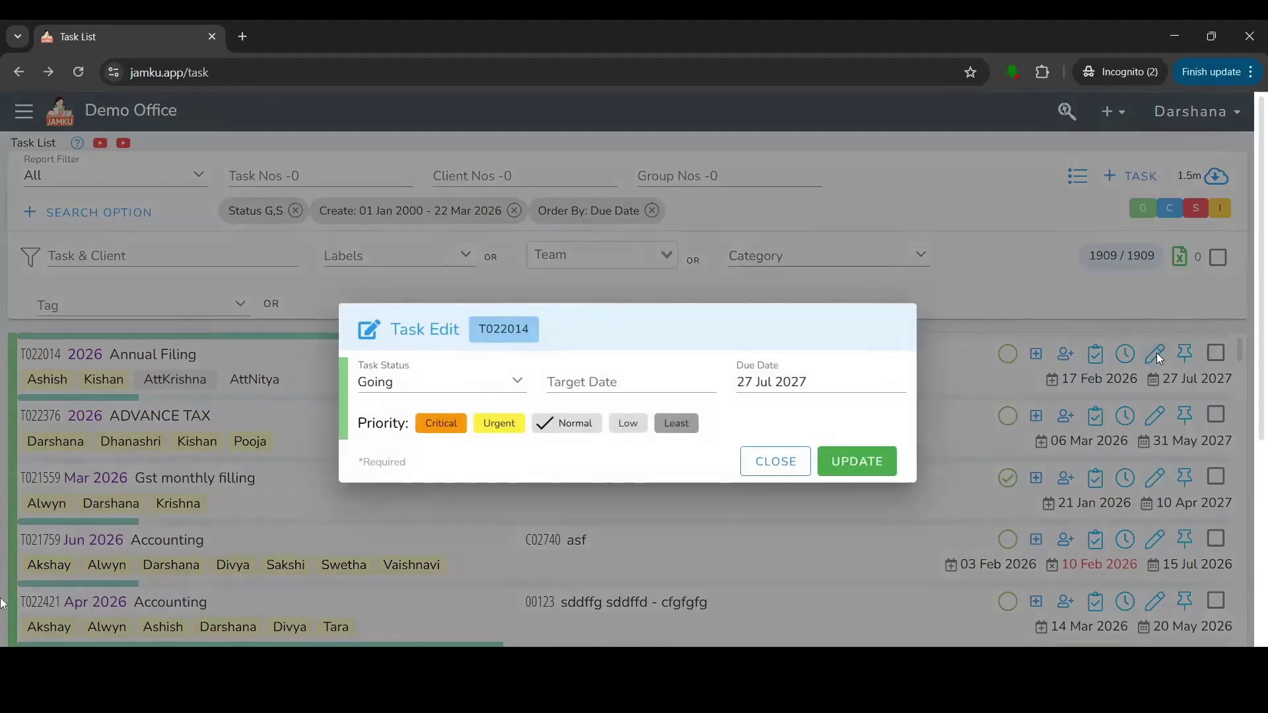
pyautogui.click(386, 389)
pyautogui.click(407, 431)
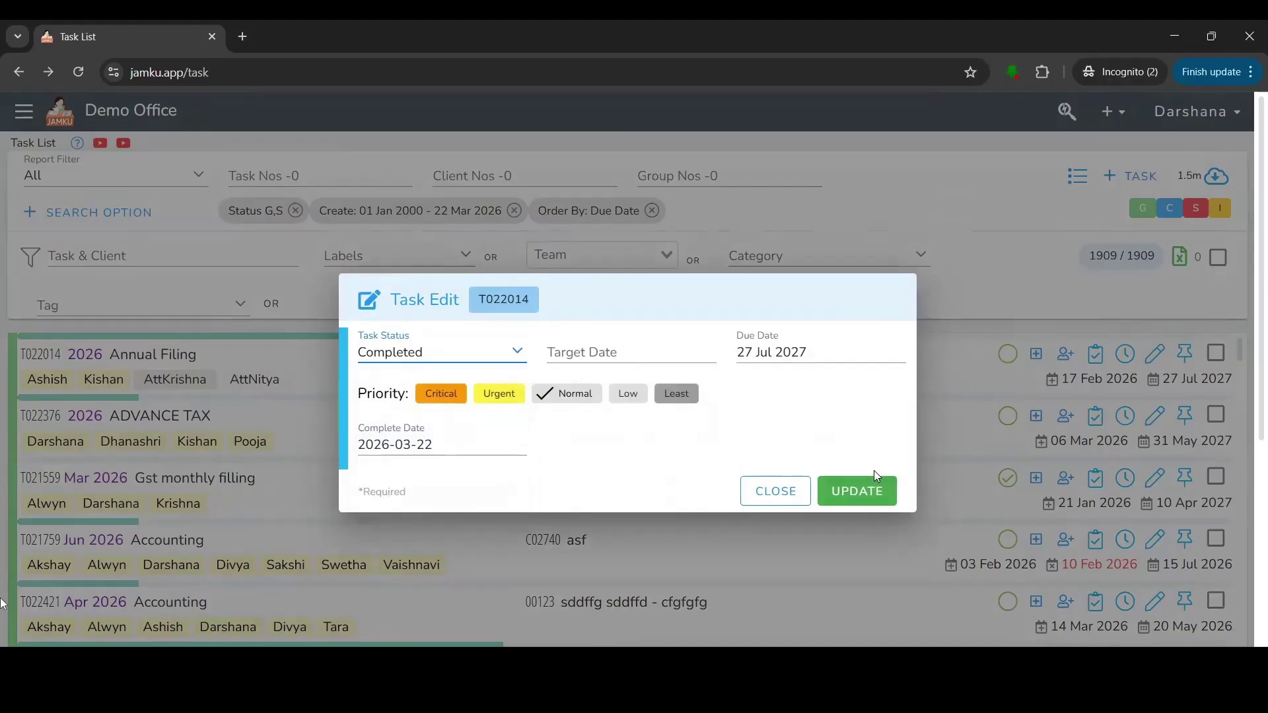
pyautogui.click(440, 357)
pyautogui.click(383, 430)
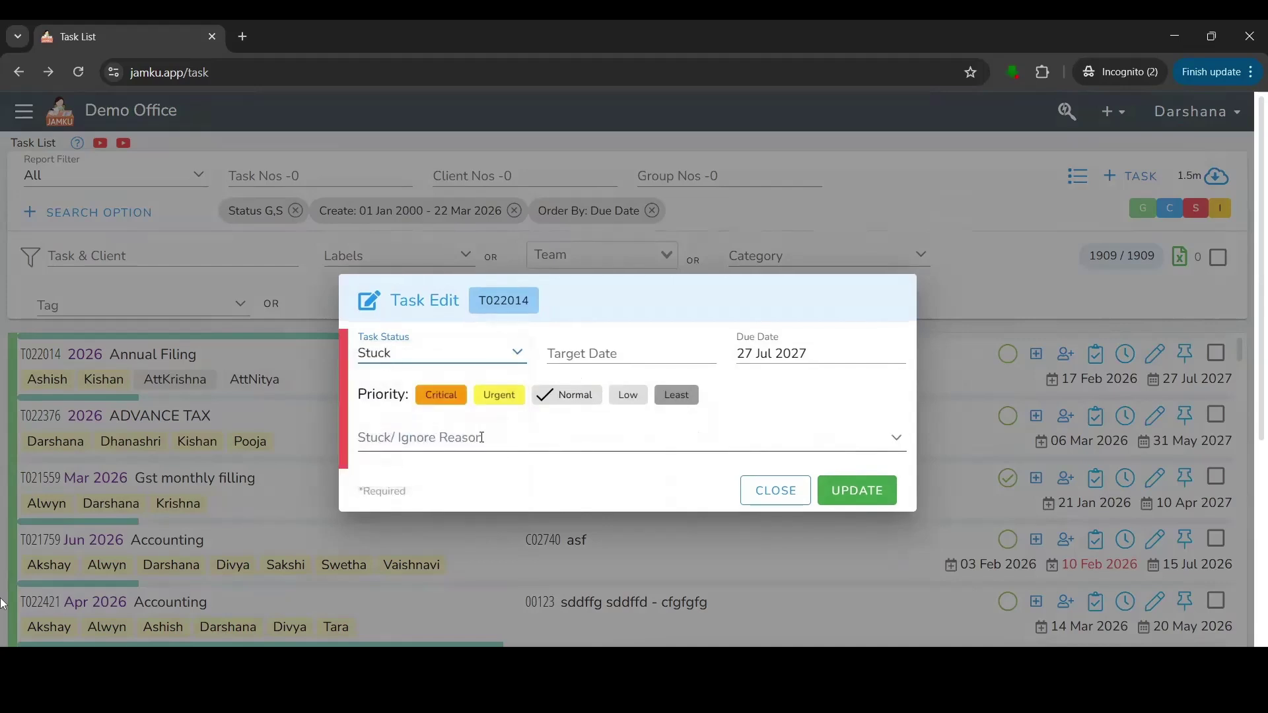
pyautogui.click(529, 431)
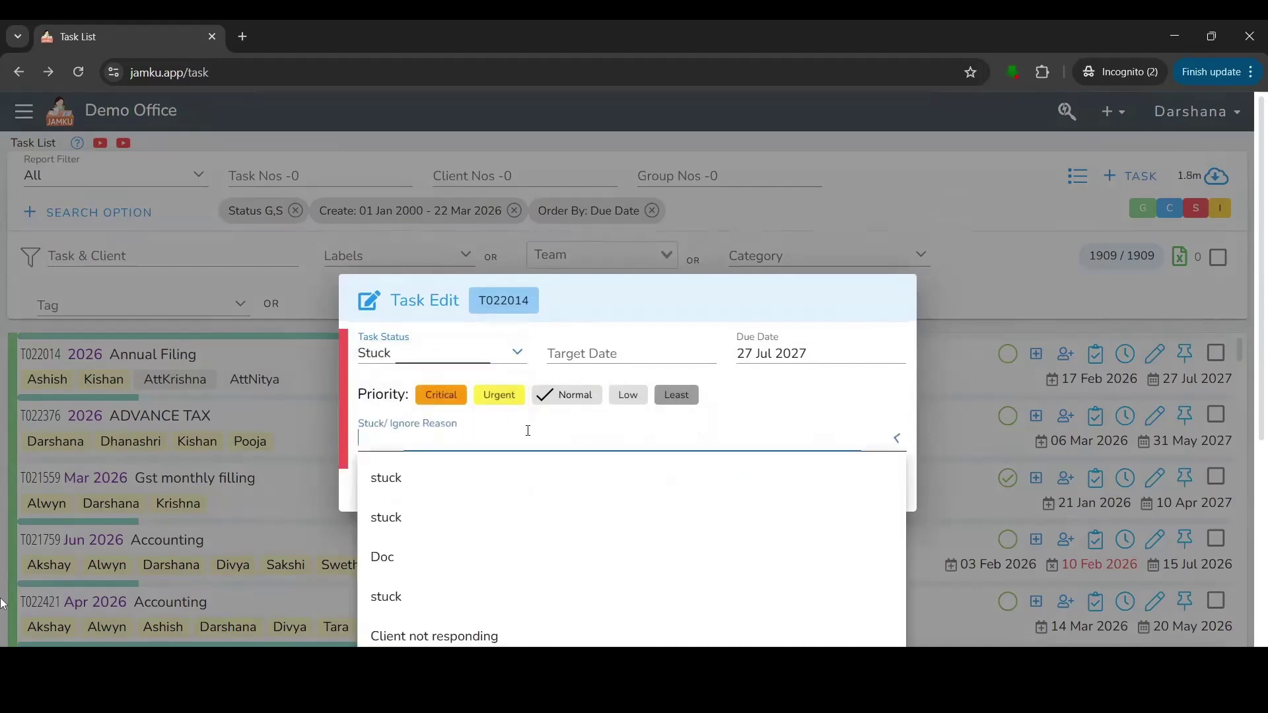
pyautogui.write('data')
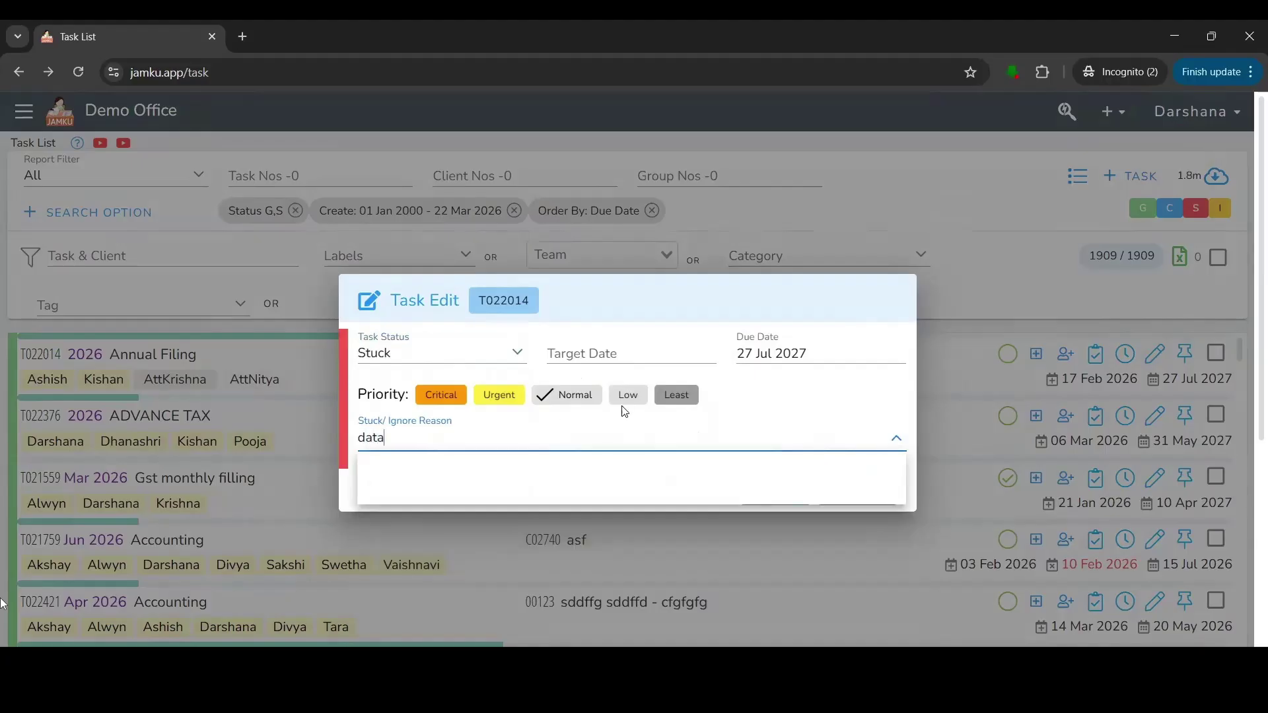
pyautogui.click(795, 405)
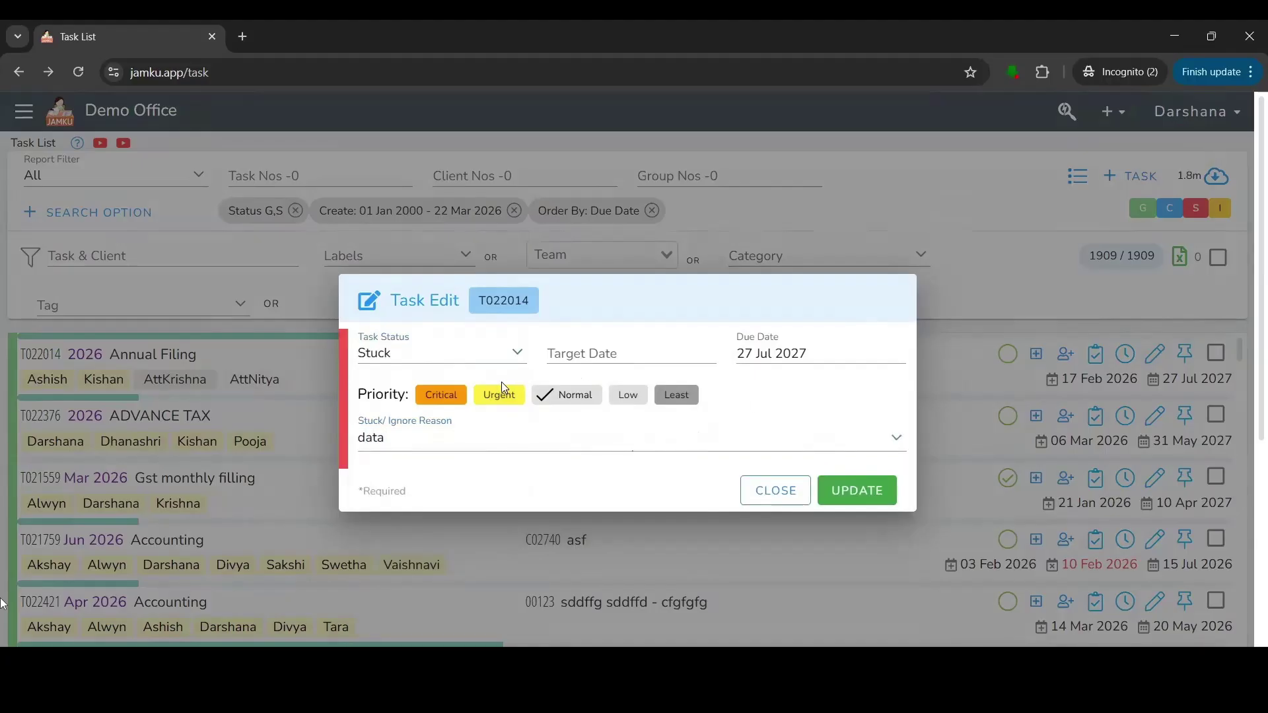
pyautogui.click(470, 354)
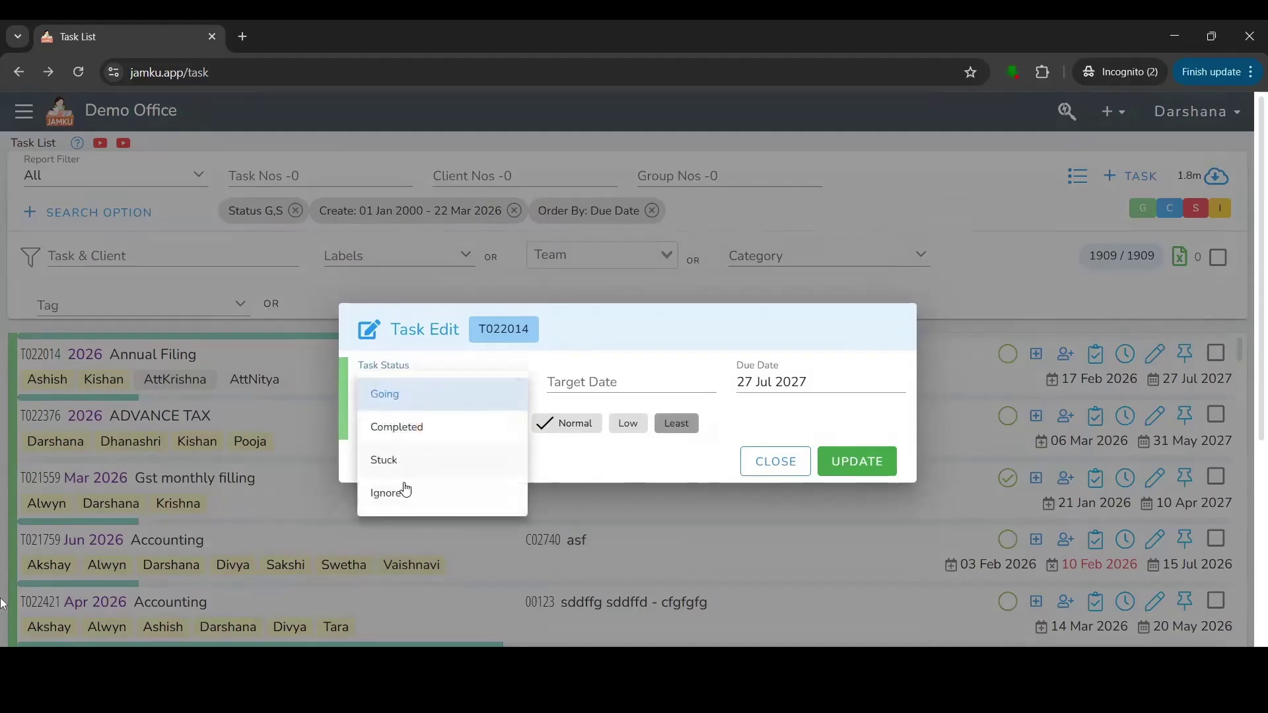
pyautogui.click(402, 493)
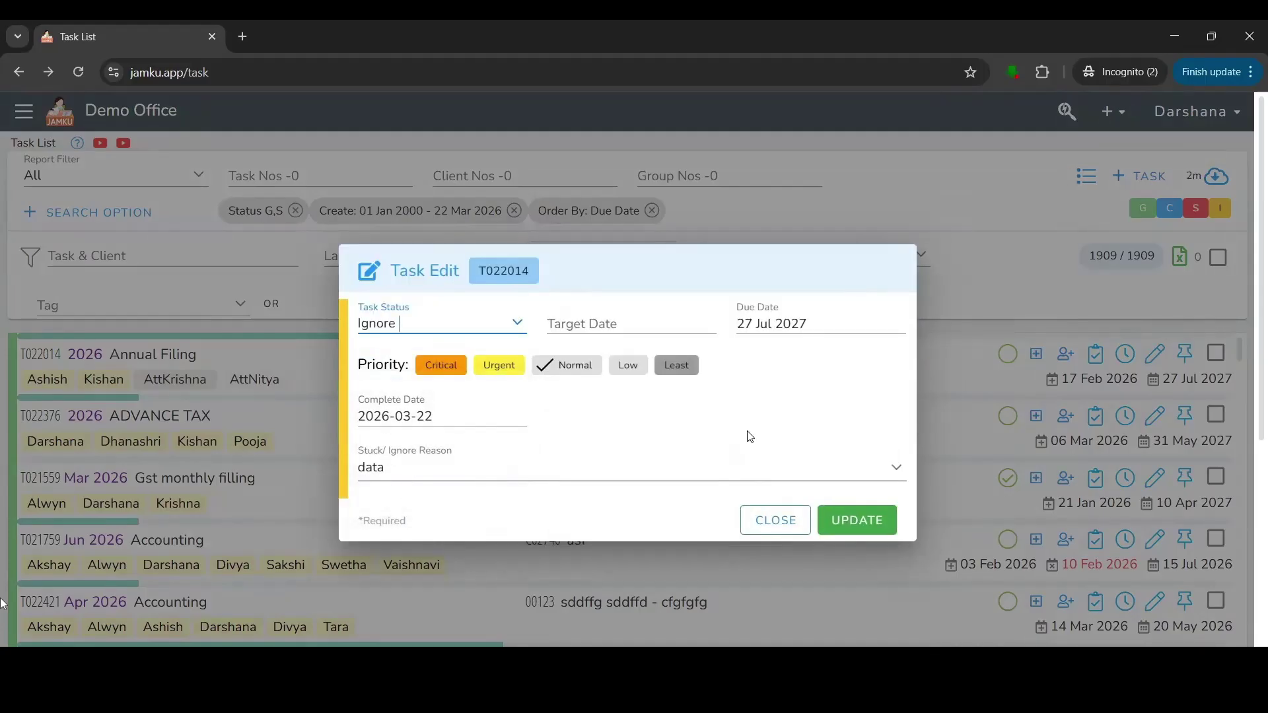
pyautogui.click(1064, 283)
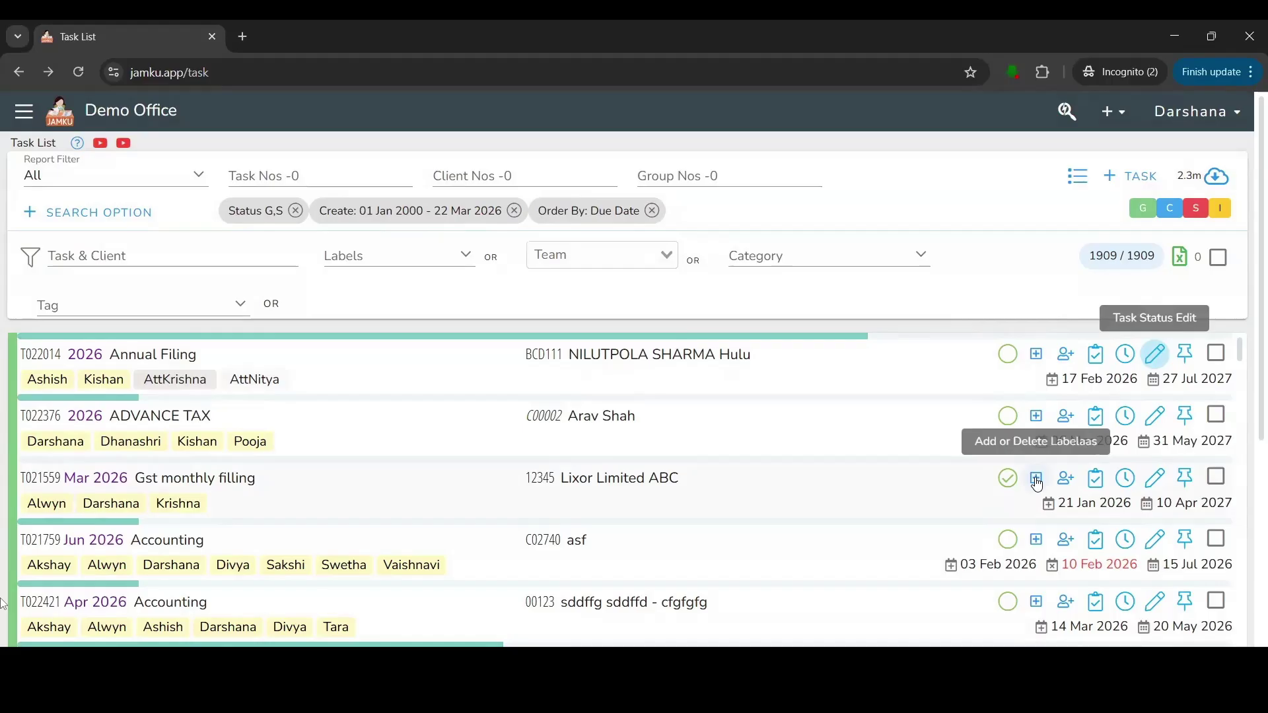
pyautogui.click(1037, 480)
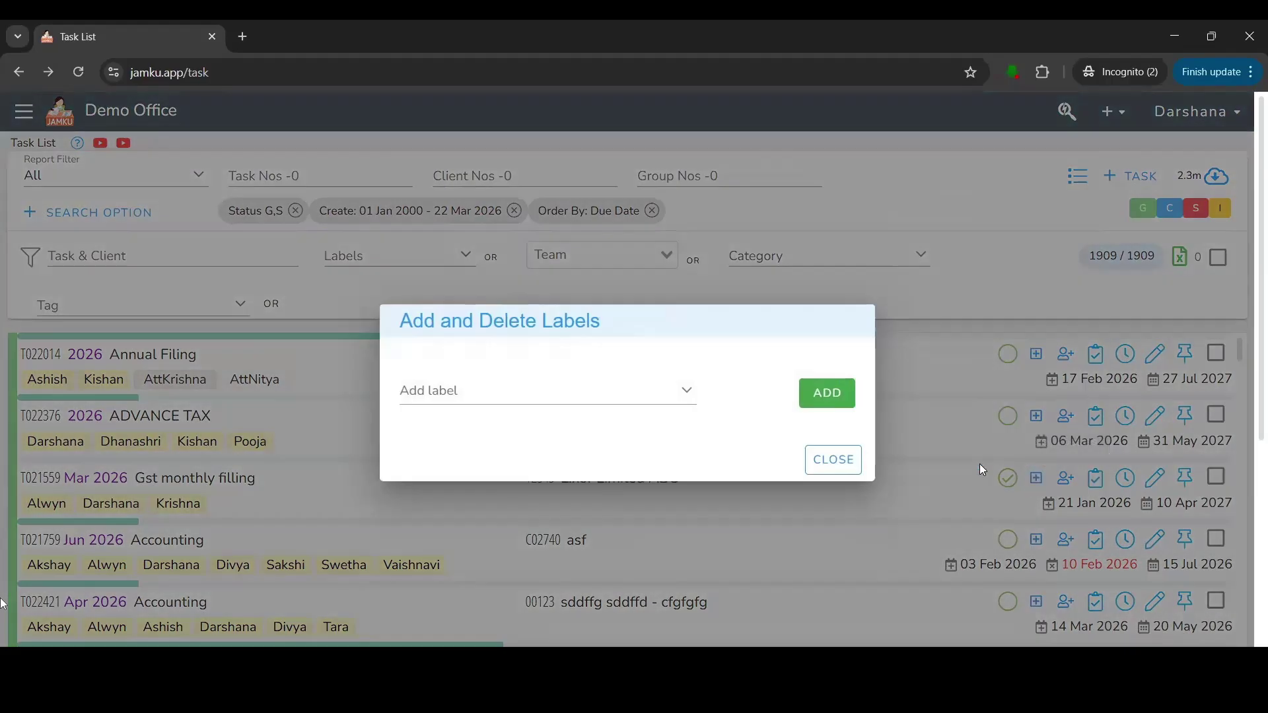
pyautogui.click(594, 394)
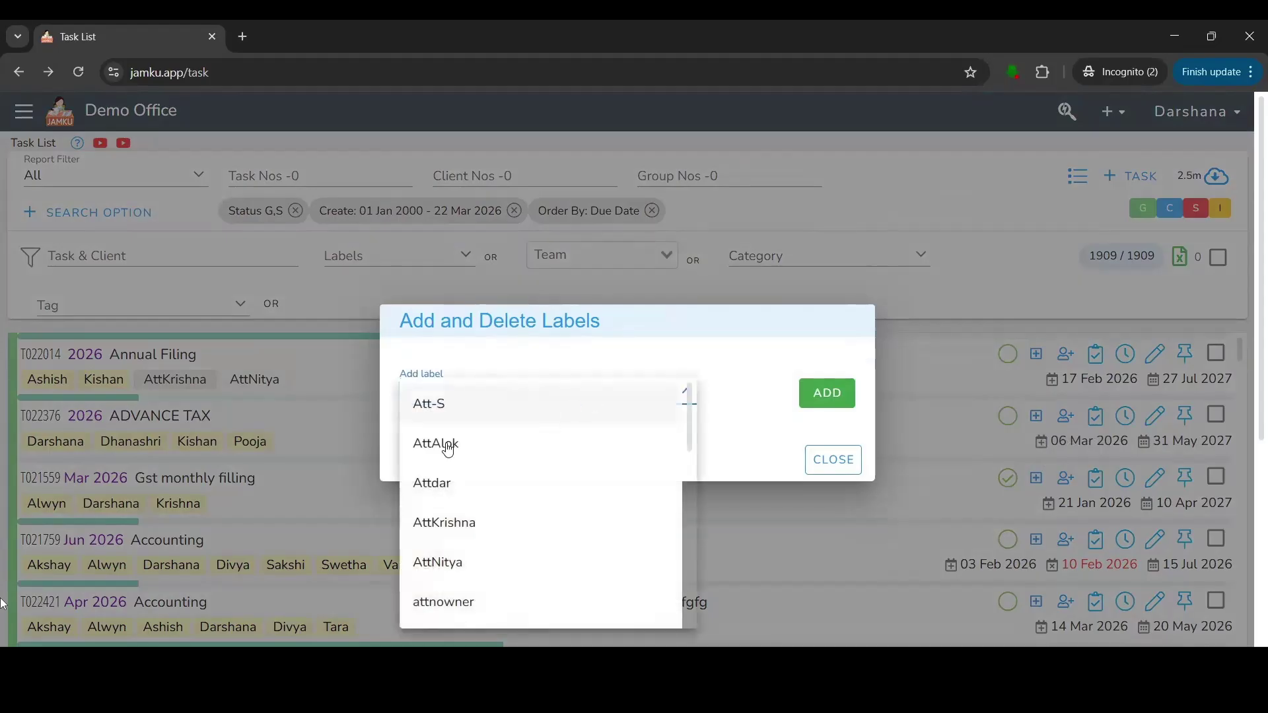
pyautogui.scroll(-5, 529, 462)
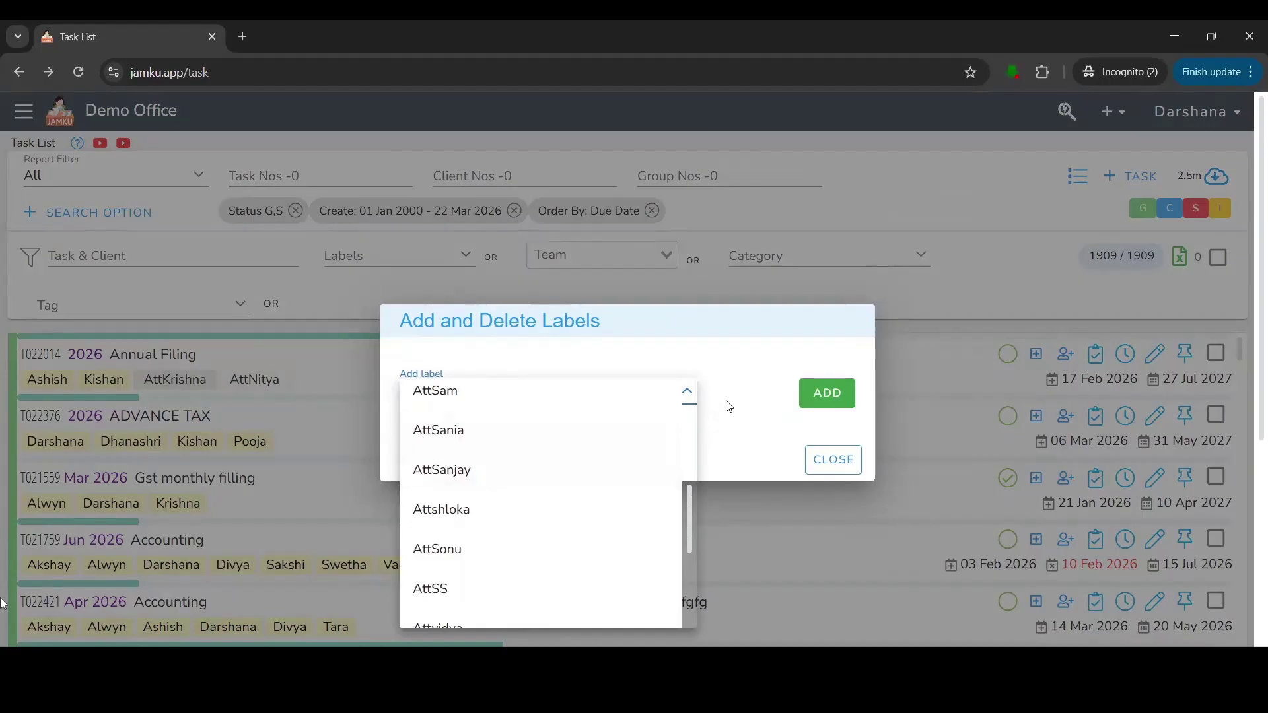
pyautogui.scroll(-5, 605, 447)
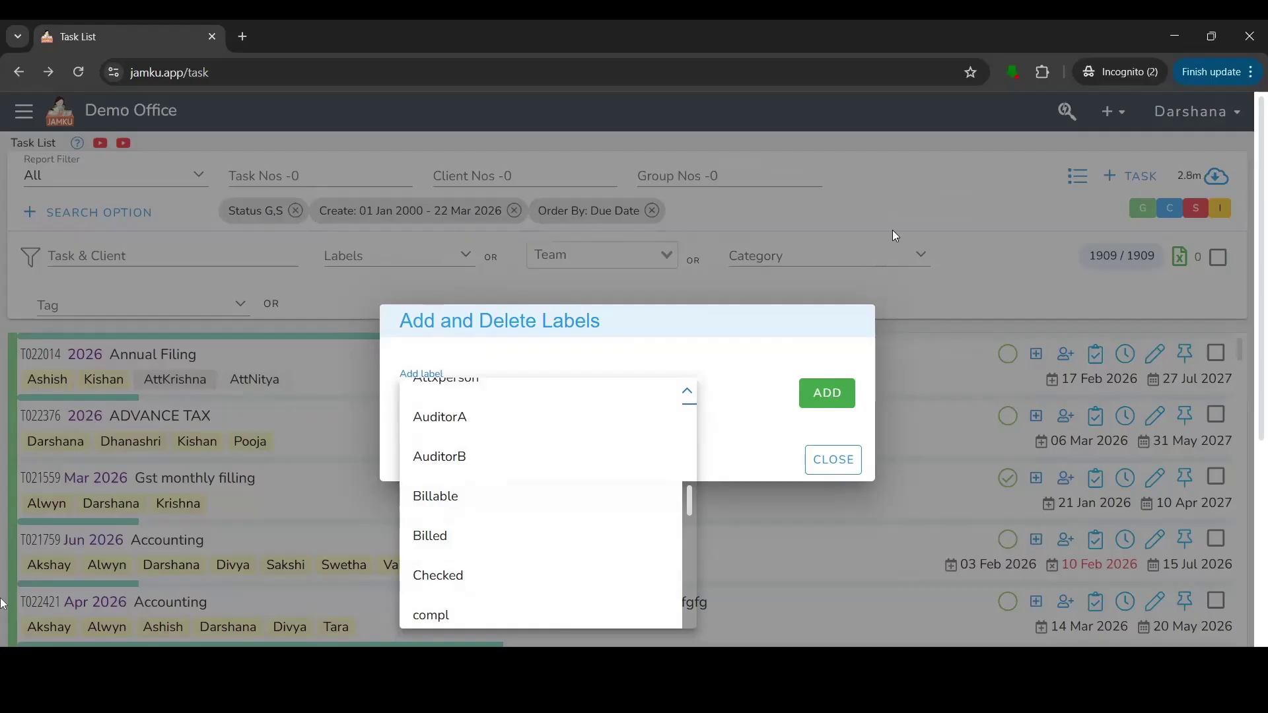
pyautogui.click(974, 273)
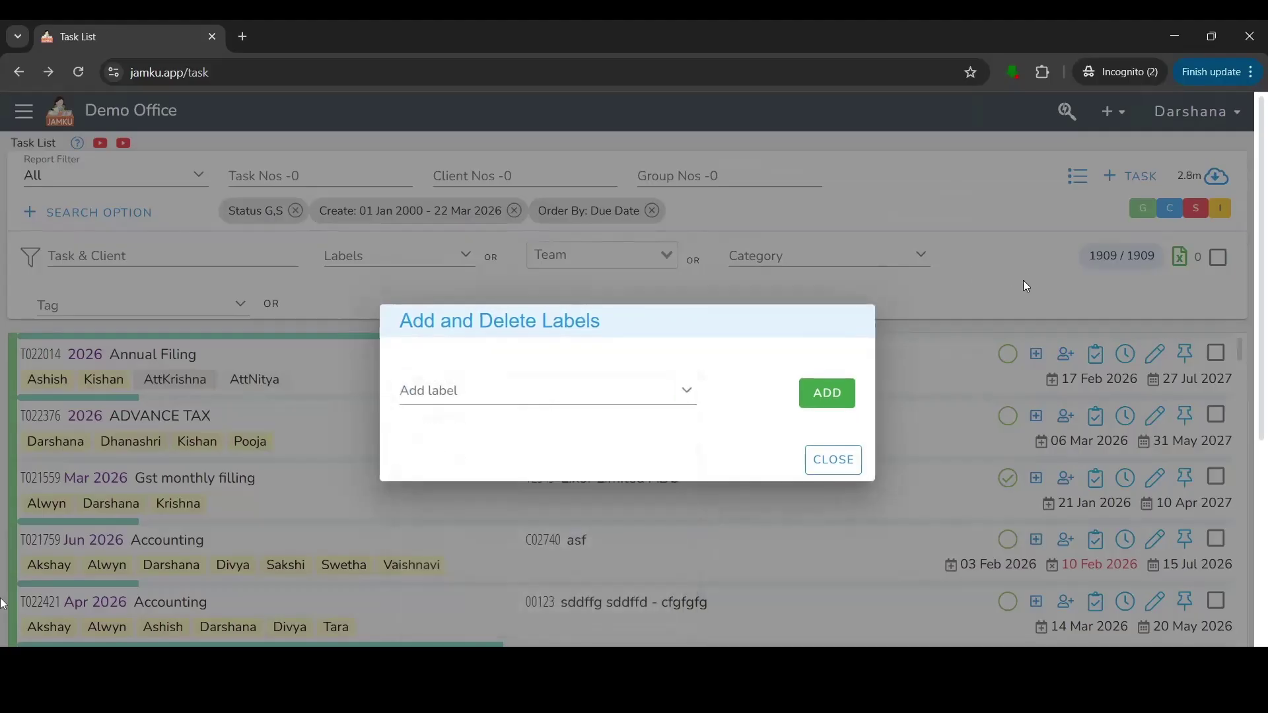
pyautogui.click(833, 460)
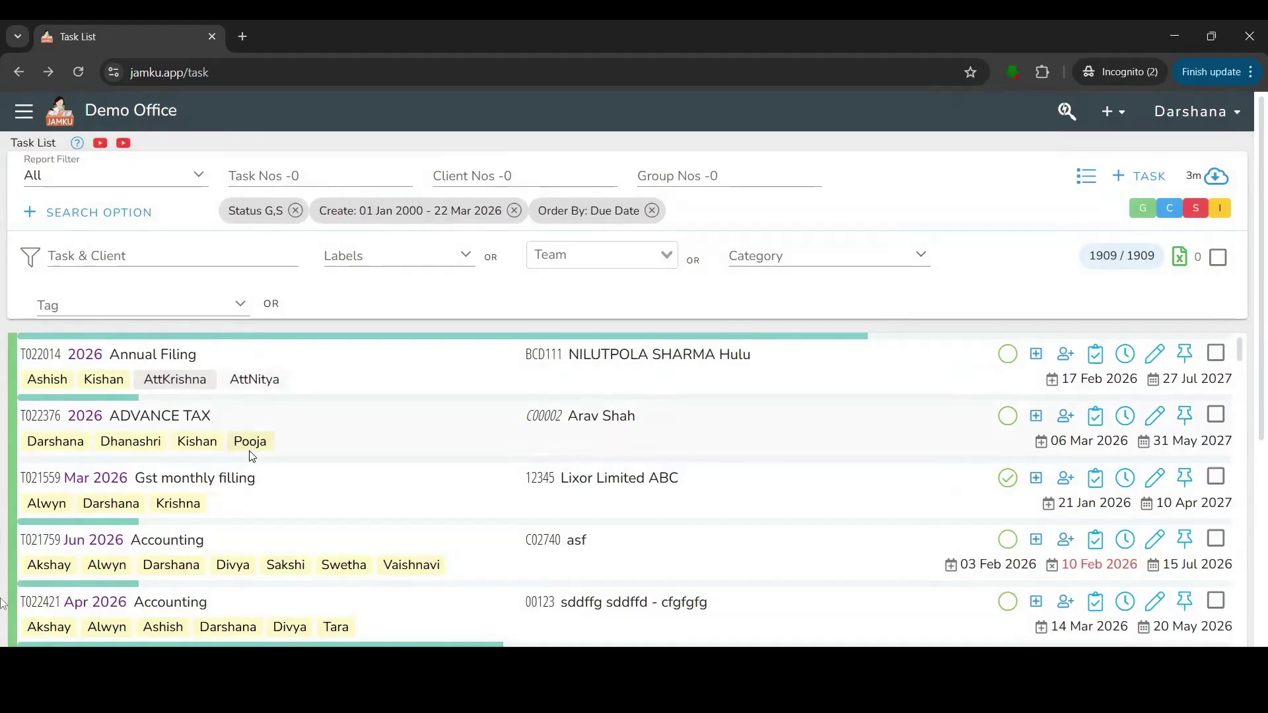
# Add a team member to task T022376 from the available members list.
pyautogui.click(1066, 418)
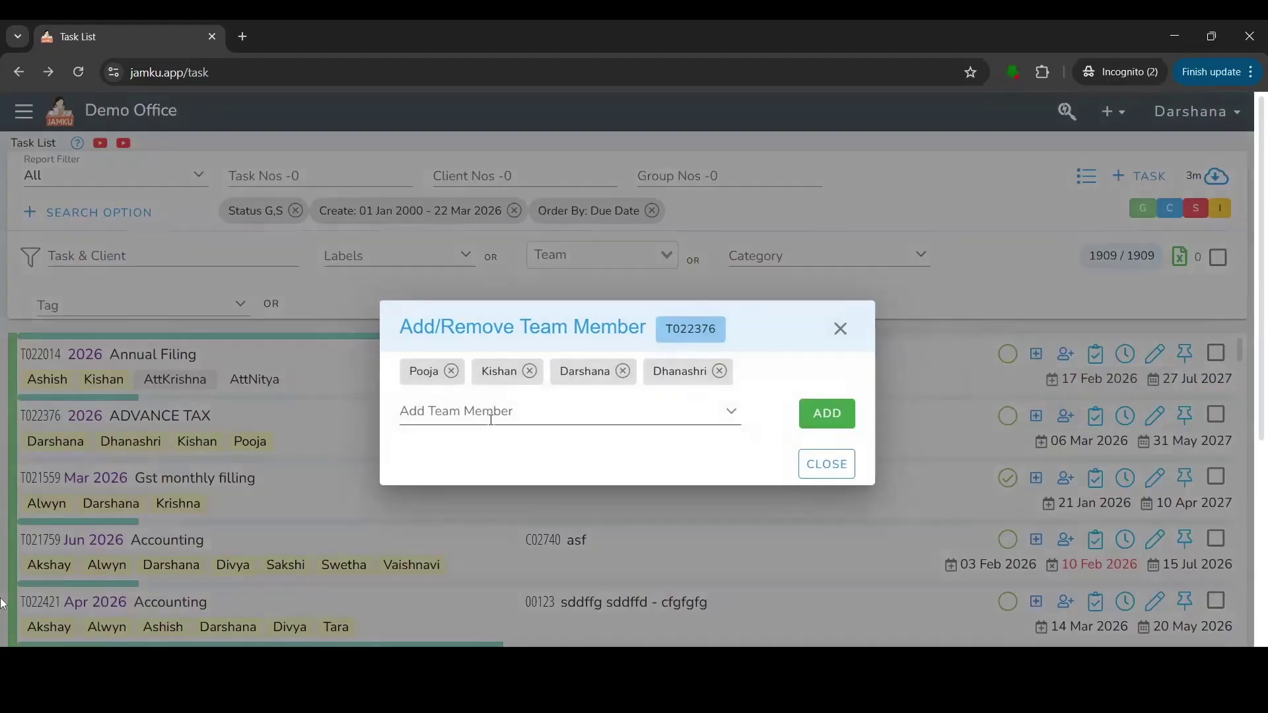
pyautogui.click(455, 420)
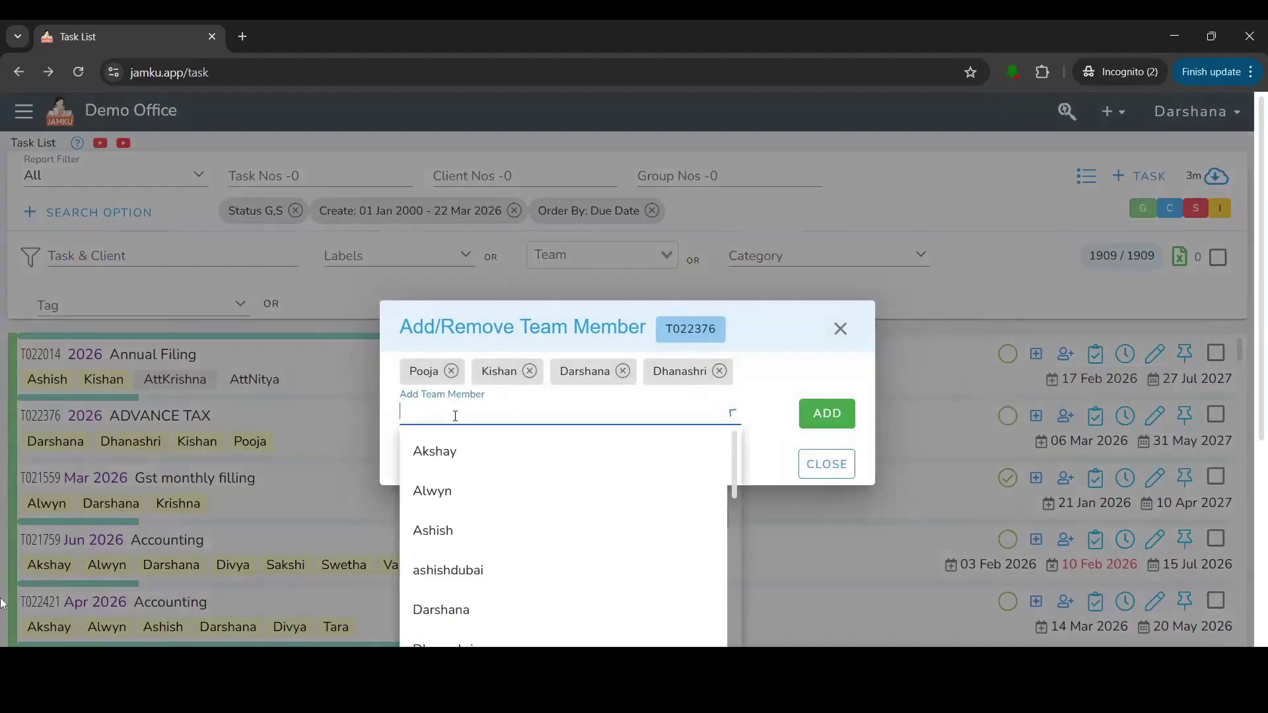
pyautogui.click(442, 494)
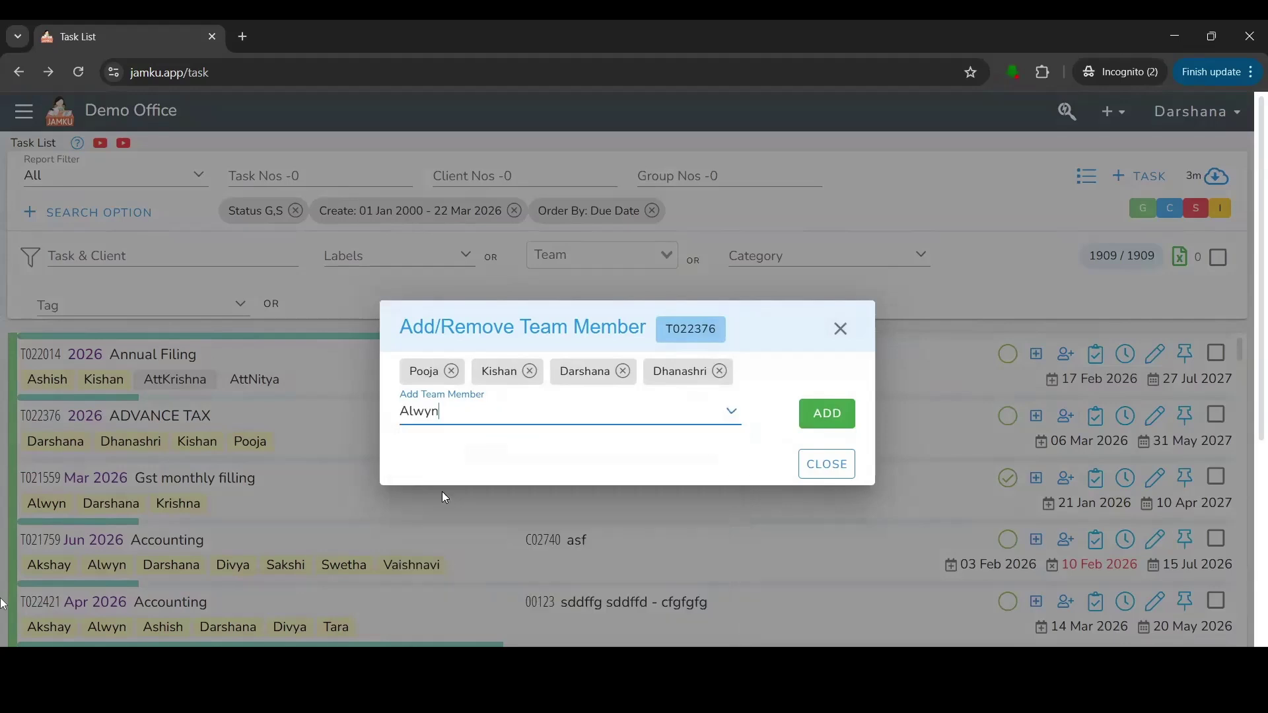
pyautogui.click(842, 411)
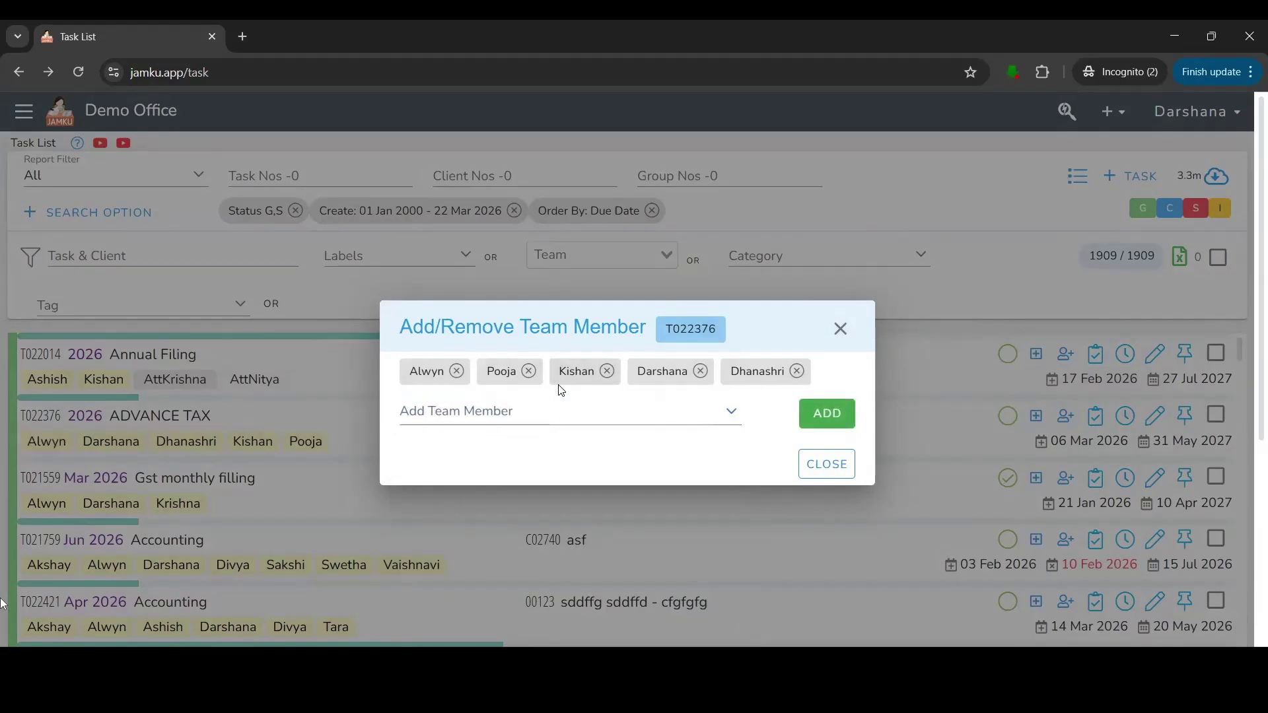
# Remove the extra team members so only one remains, then close the dialog.
pyautogui.click(457, 372)
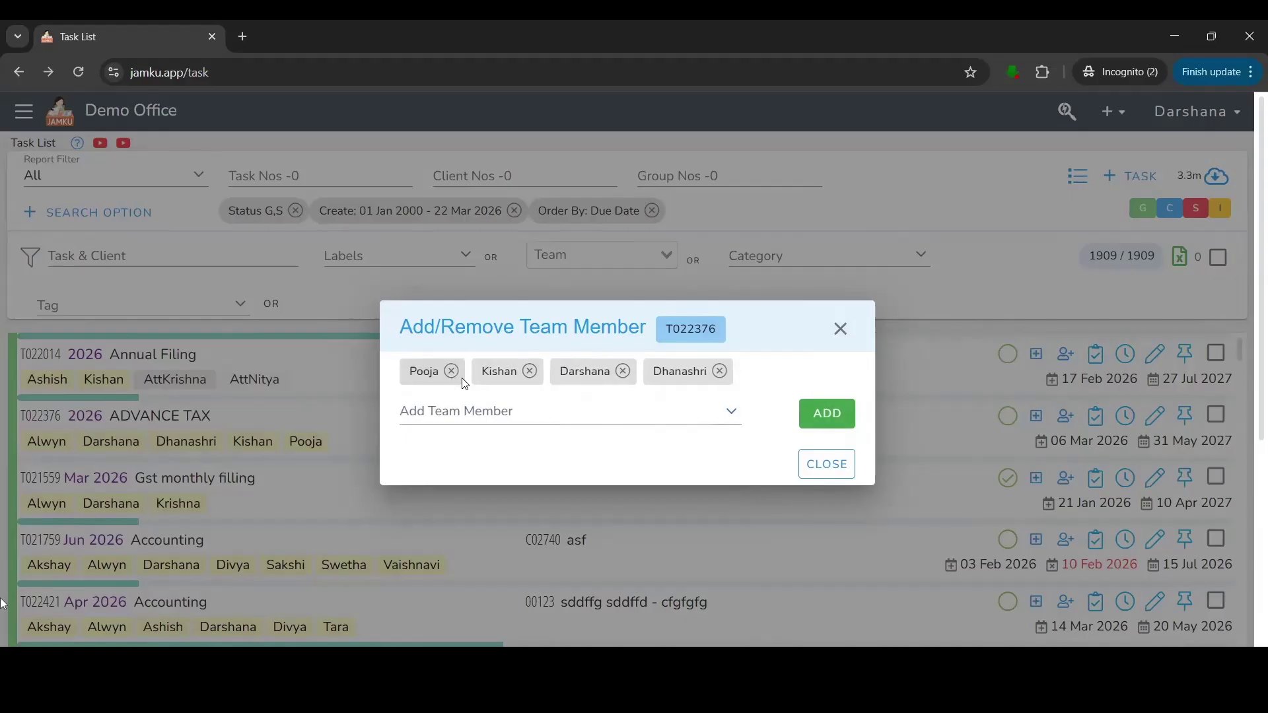
pyautogui.click(457, 372)
pyautogui.click(457, 372)
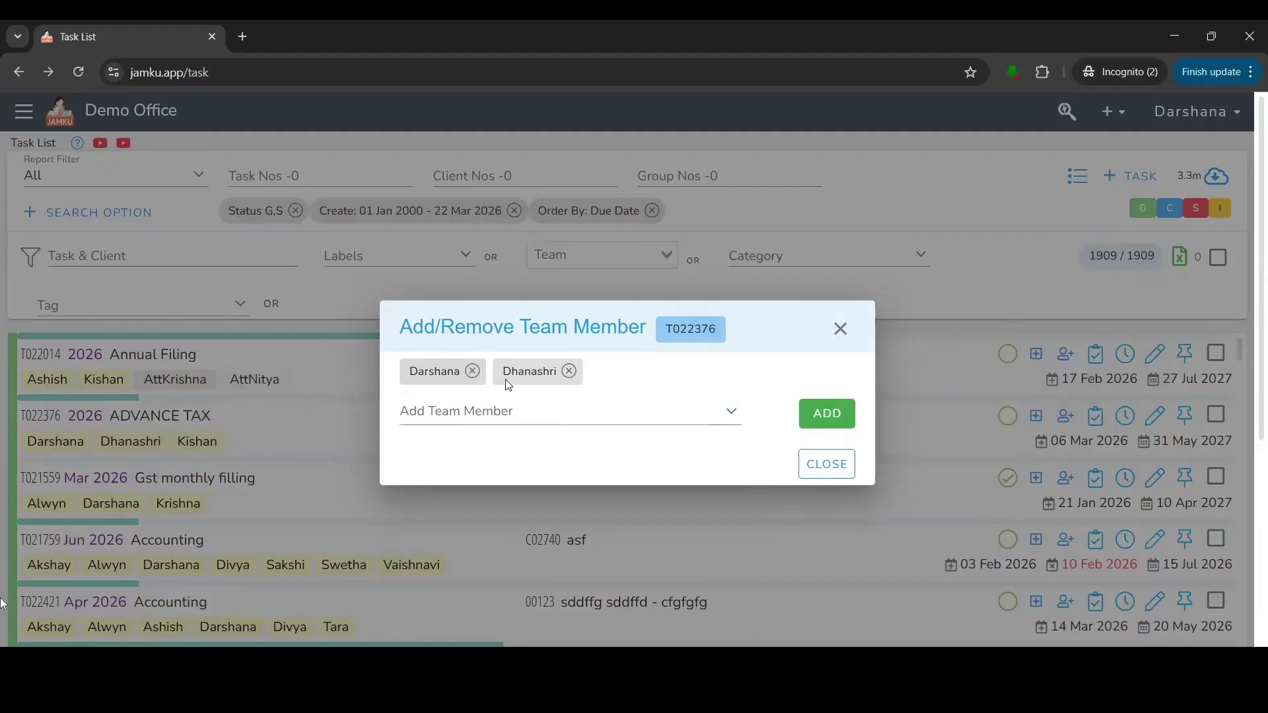
pyautogui.click(563, 372)
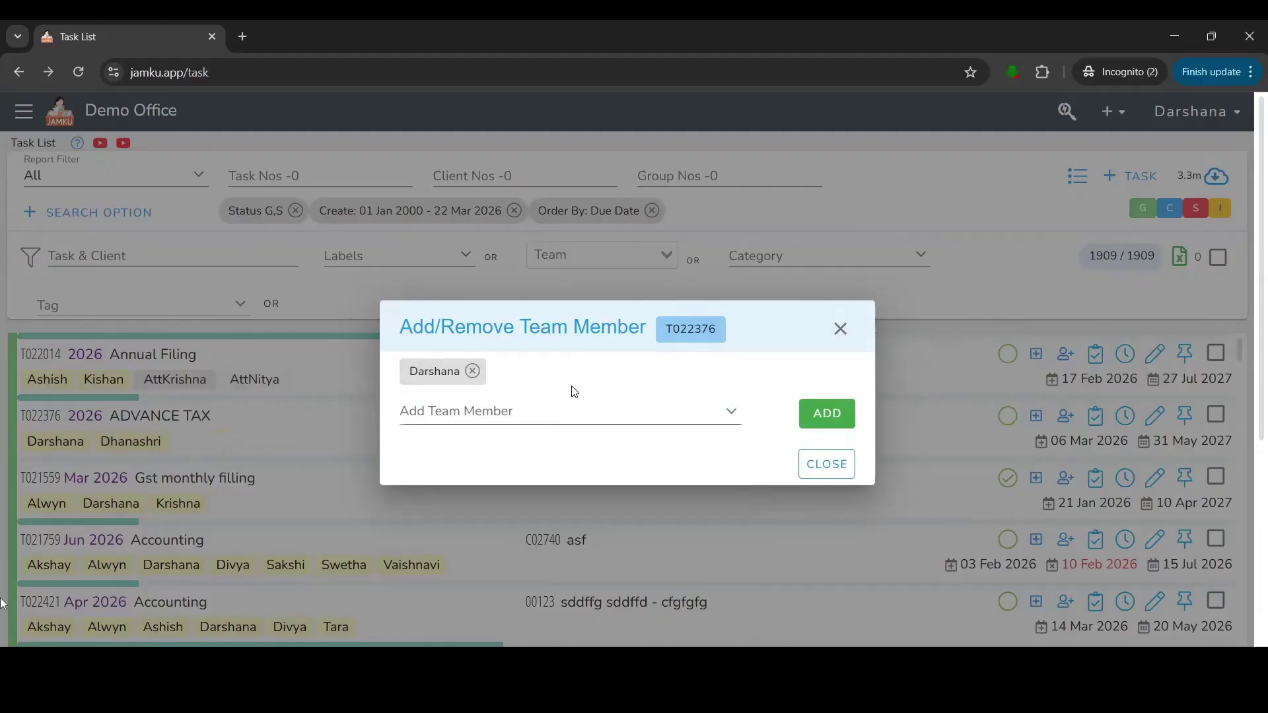
pyautogui.click(841, 330)
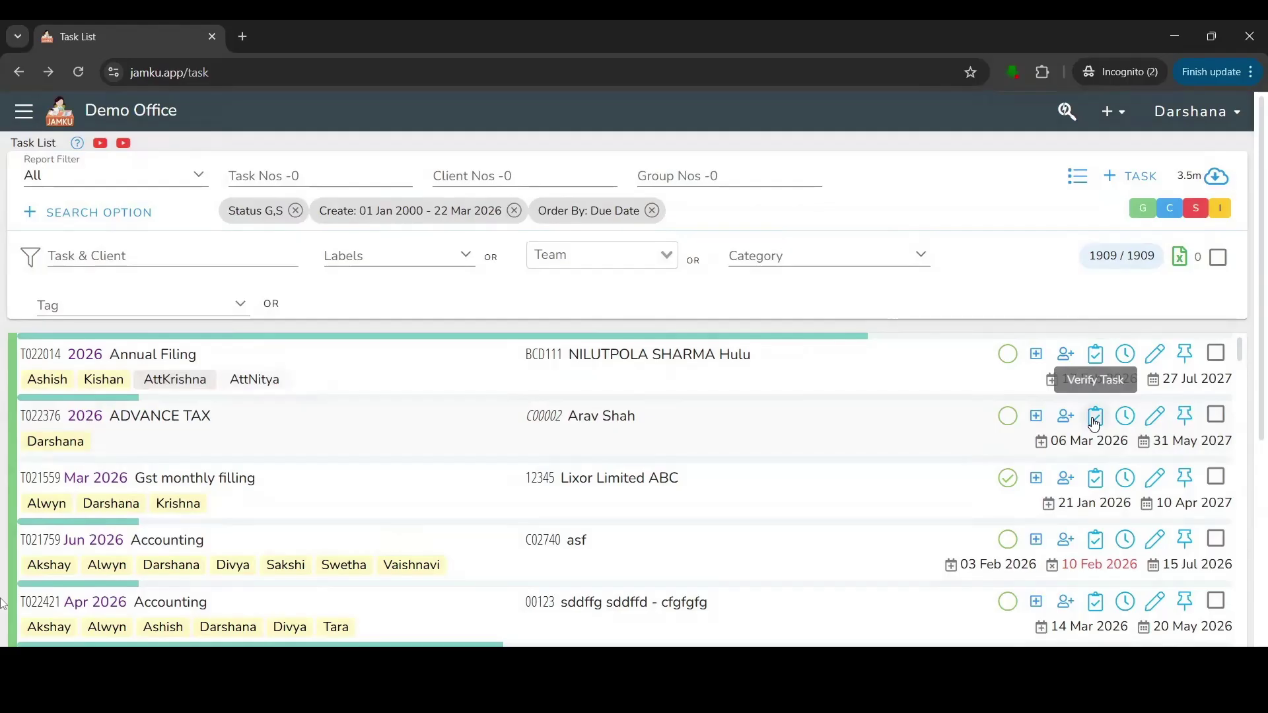
pyautogui.click(1094, 423)
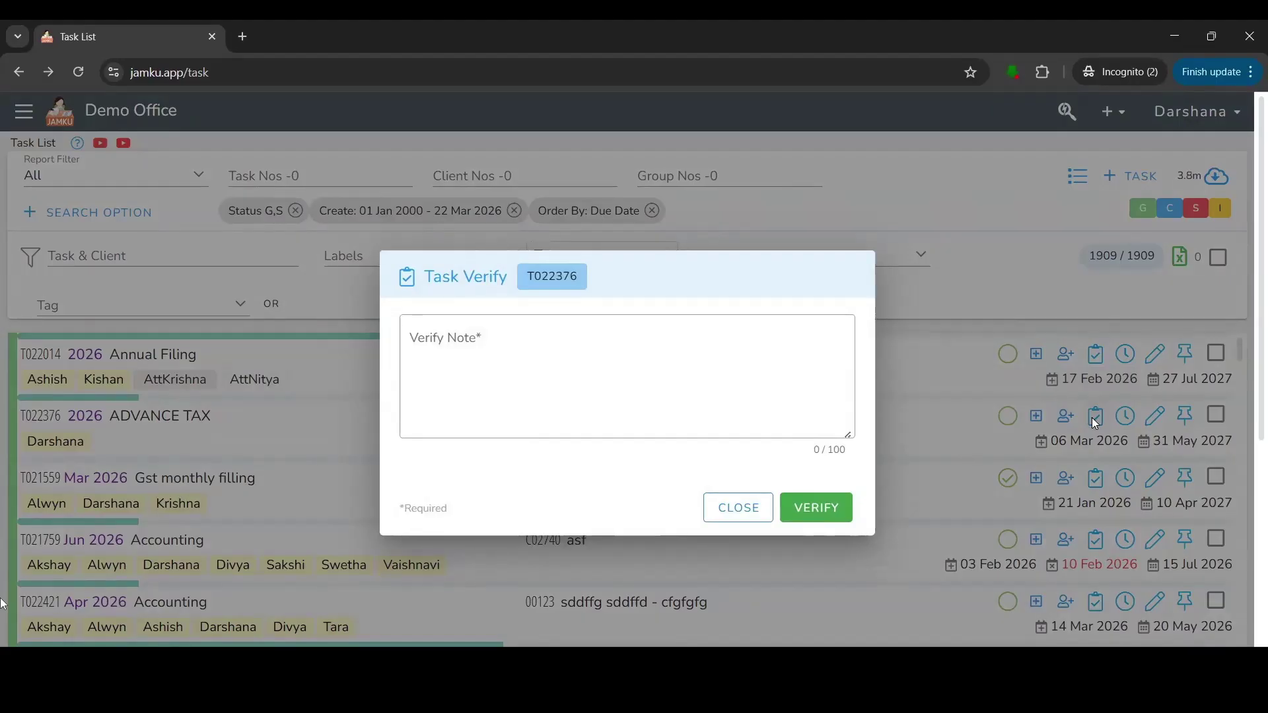
pyautogui.click(1148, 315)
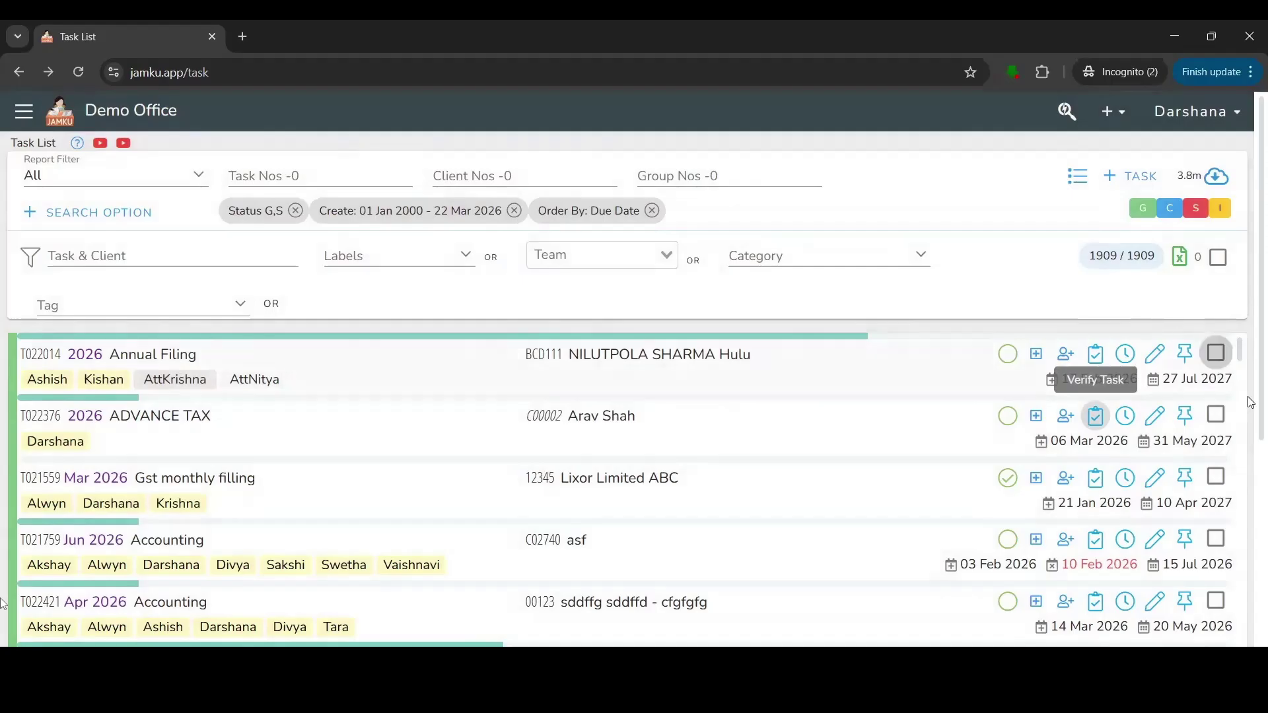
pyautogui.click(1187, 415)
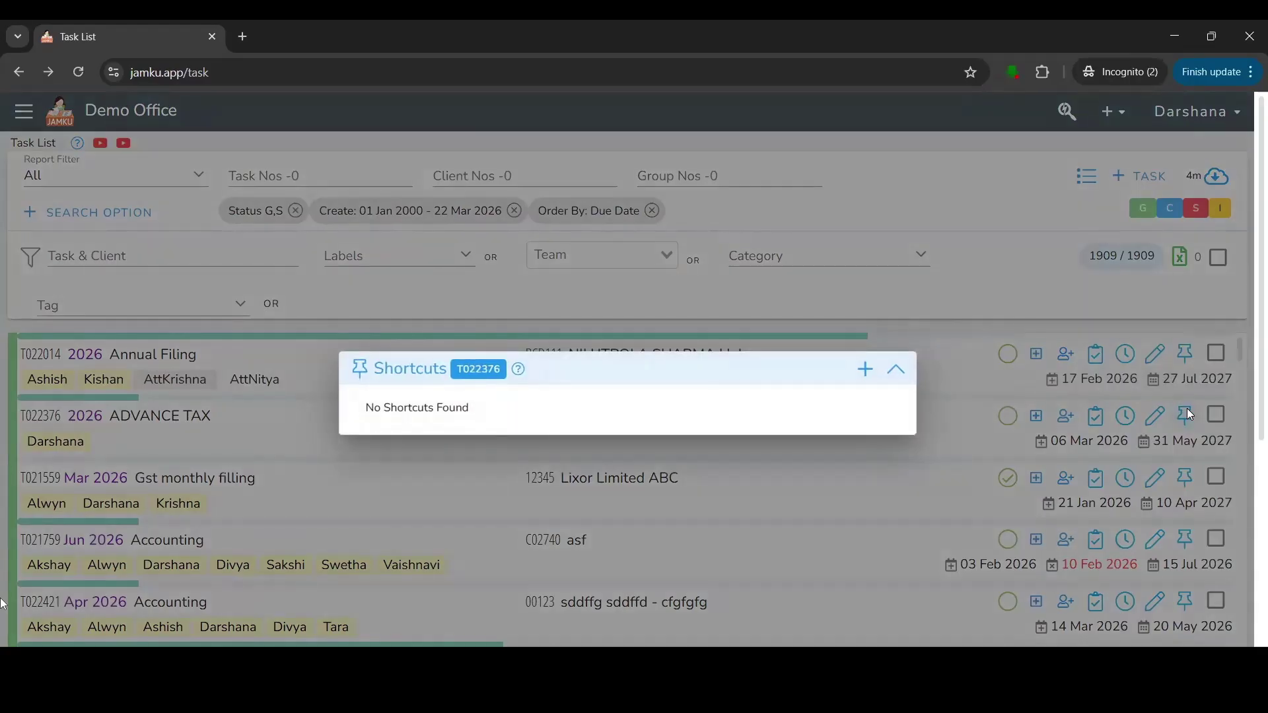
pyautogui.click(1192, 334)
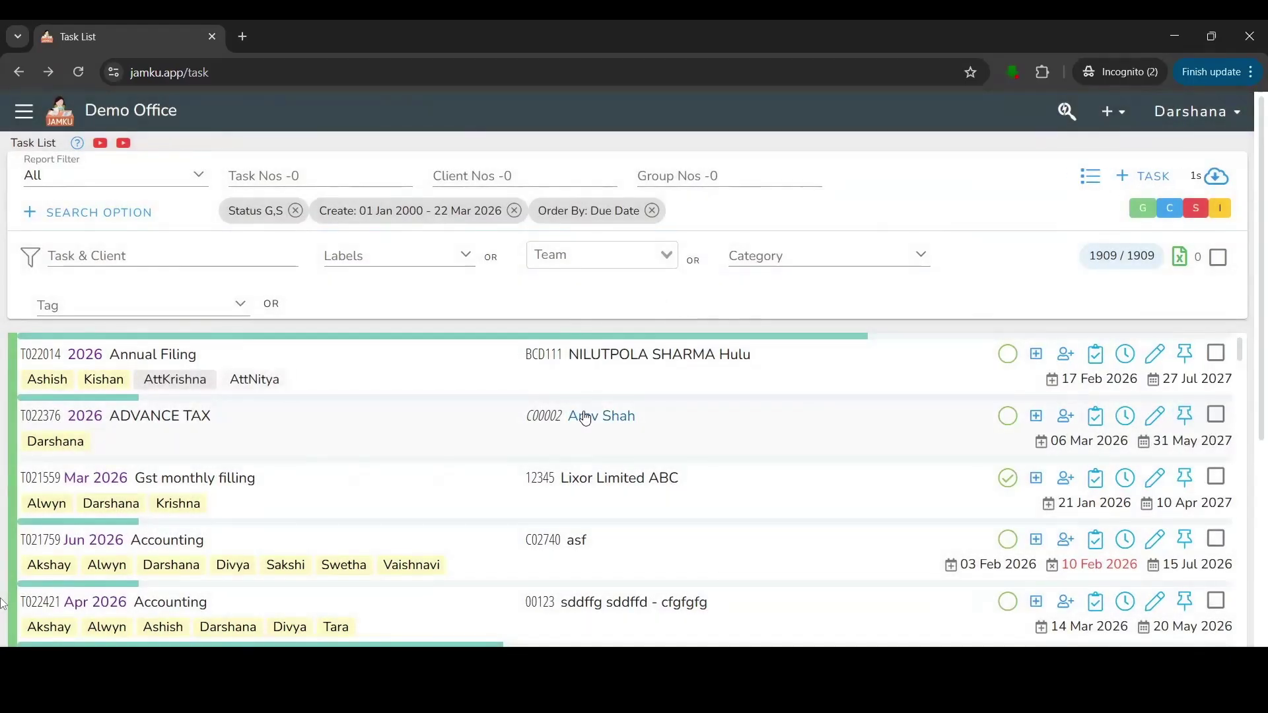
# Open task T022014 and highlight its Stages heading and the Annual Filing task name.
pyautogui.click(26, 359)
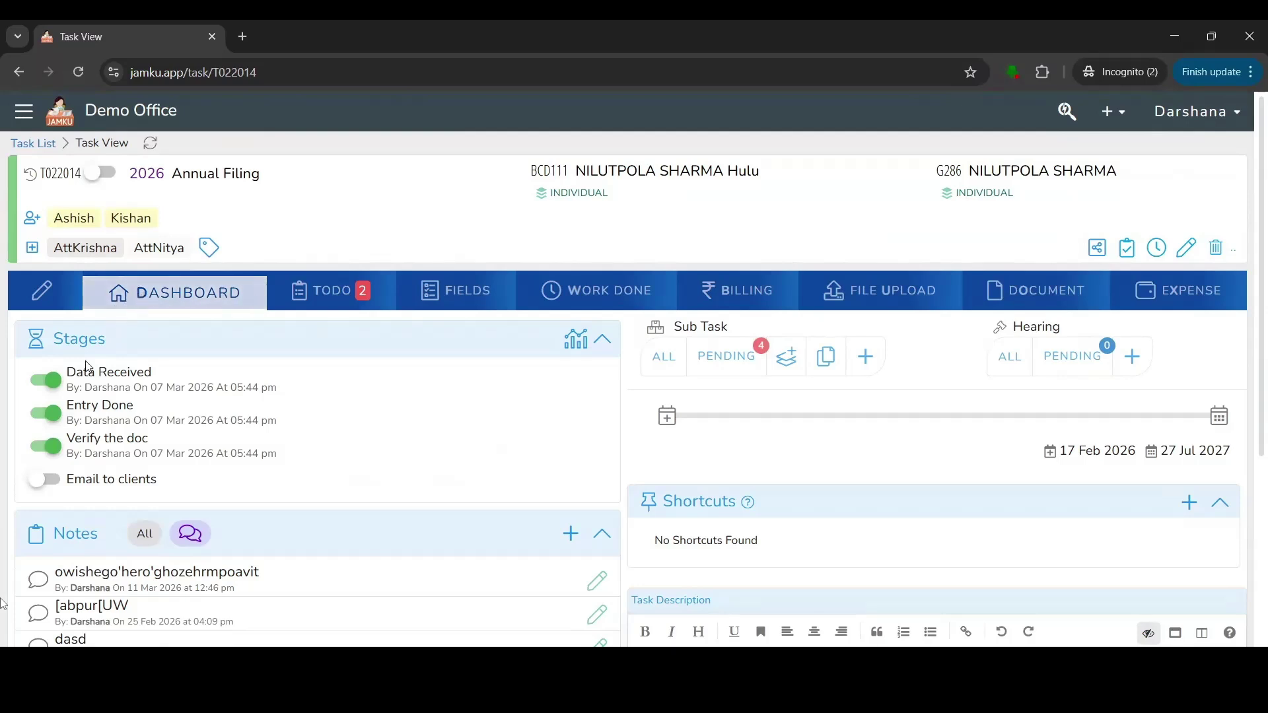
pyautogui.doubleClick(97, 340)
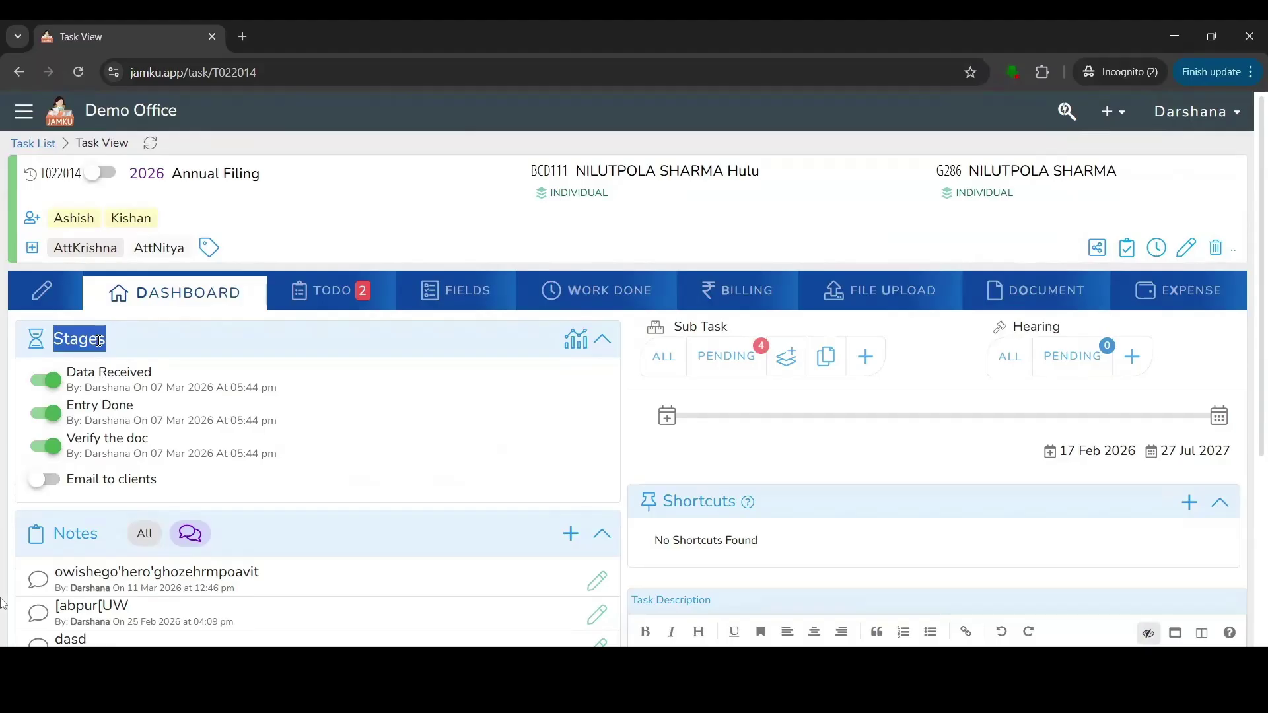
pyautogui.moveTo(172, 173); pyautogui.dragTo(280, 179)
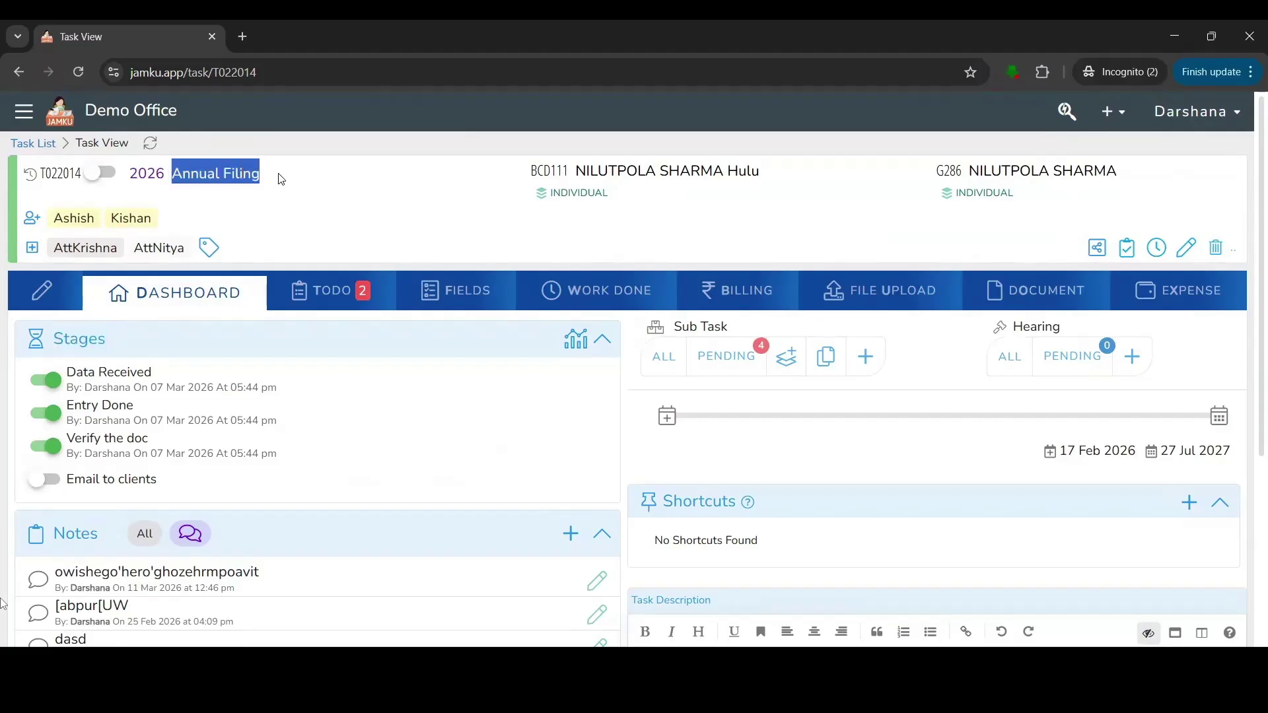
pyautogui.click(160, 301)
# Mark the Email to clients stage as done and collapse the Stages section.
pyautogui.click(48, 480)
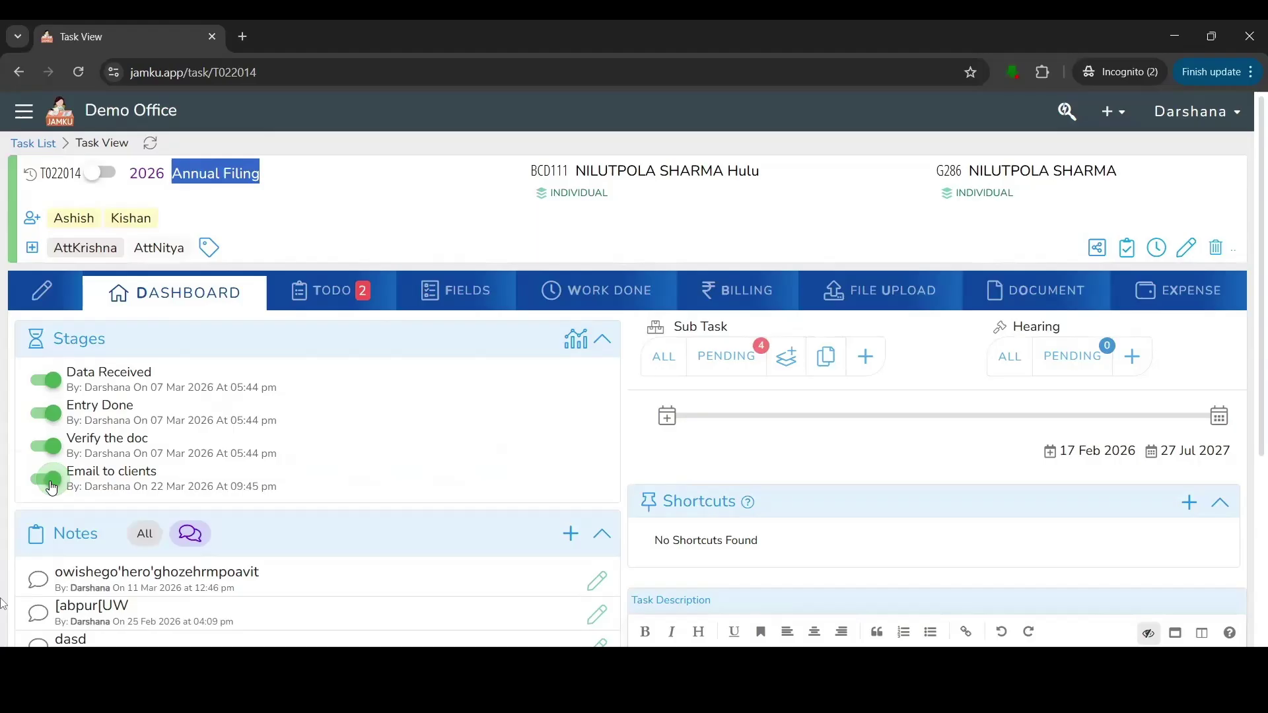
pyautogui.moveTo(85, 486); pyautogui.dragTo(331, 497)
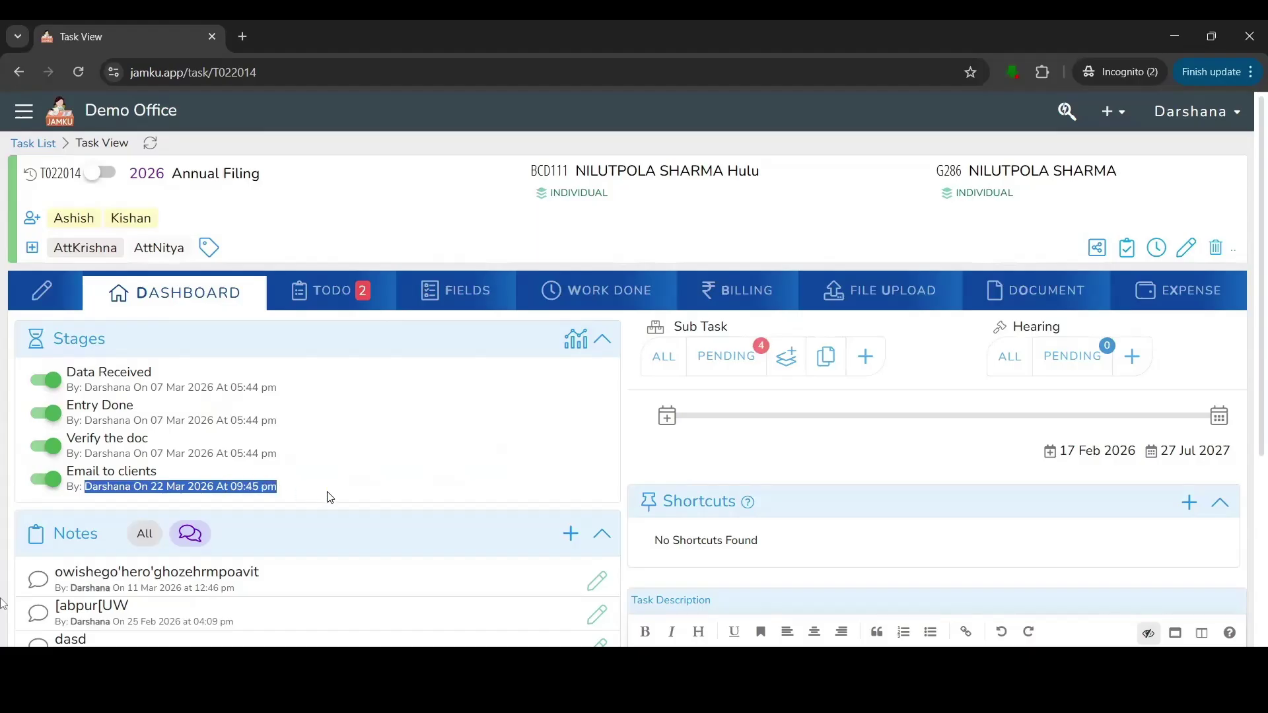
pyautogui.click(357, 484)
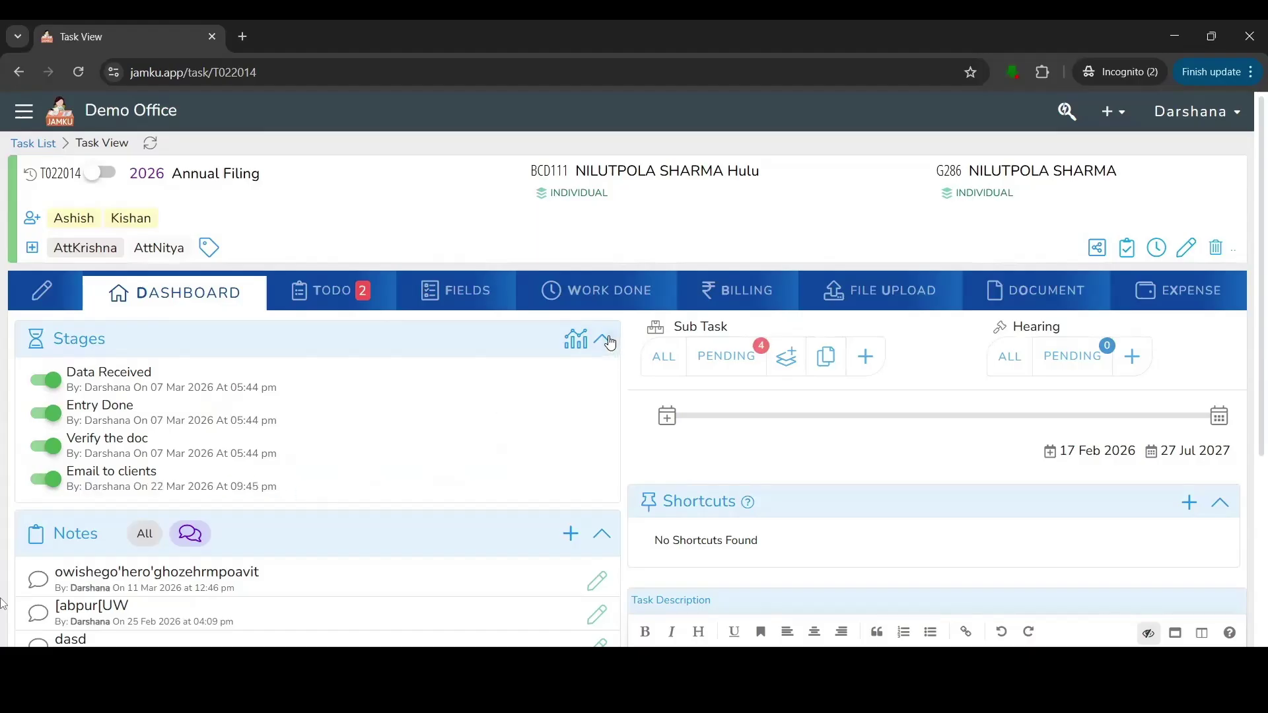
pyautogui.click(602, 339)
pyautogui.moveTo(53, 390); pyautogui.dragTo(97, 393)
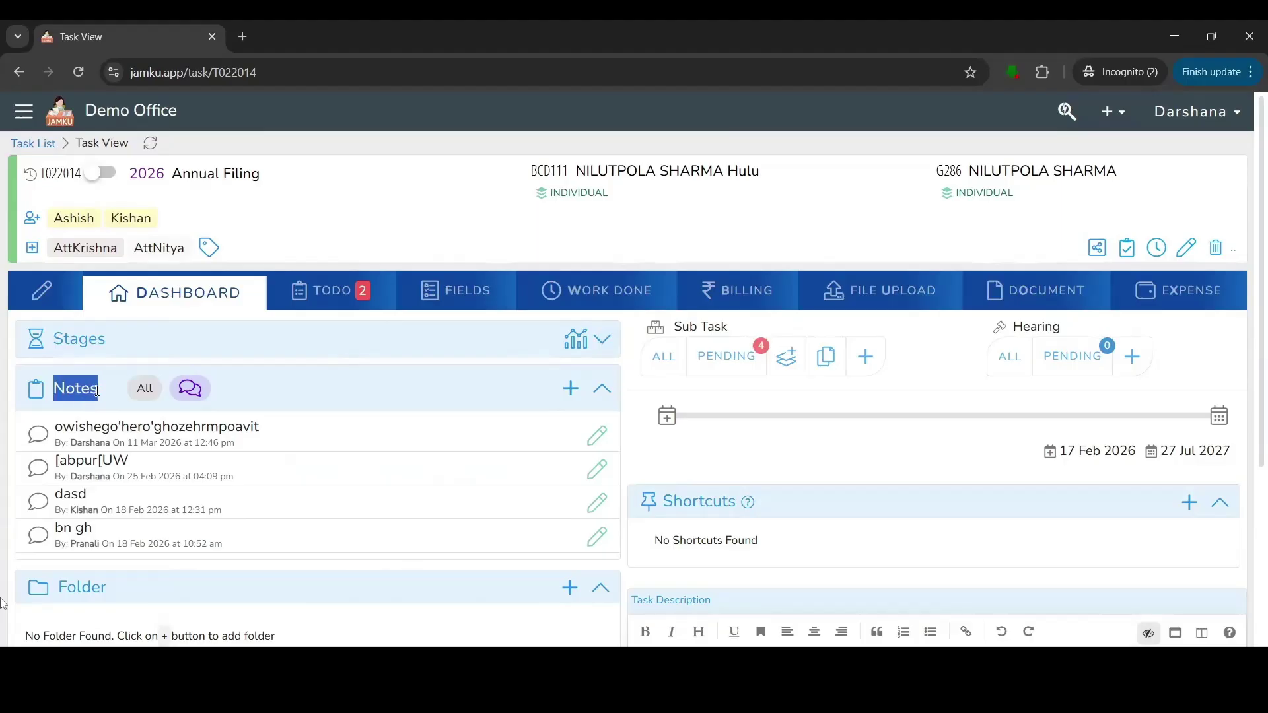
# Save a T022014 note reading 'Connect to client For meeting', then collapse the Notes section.
pyautogui.click(572, 390)
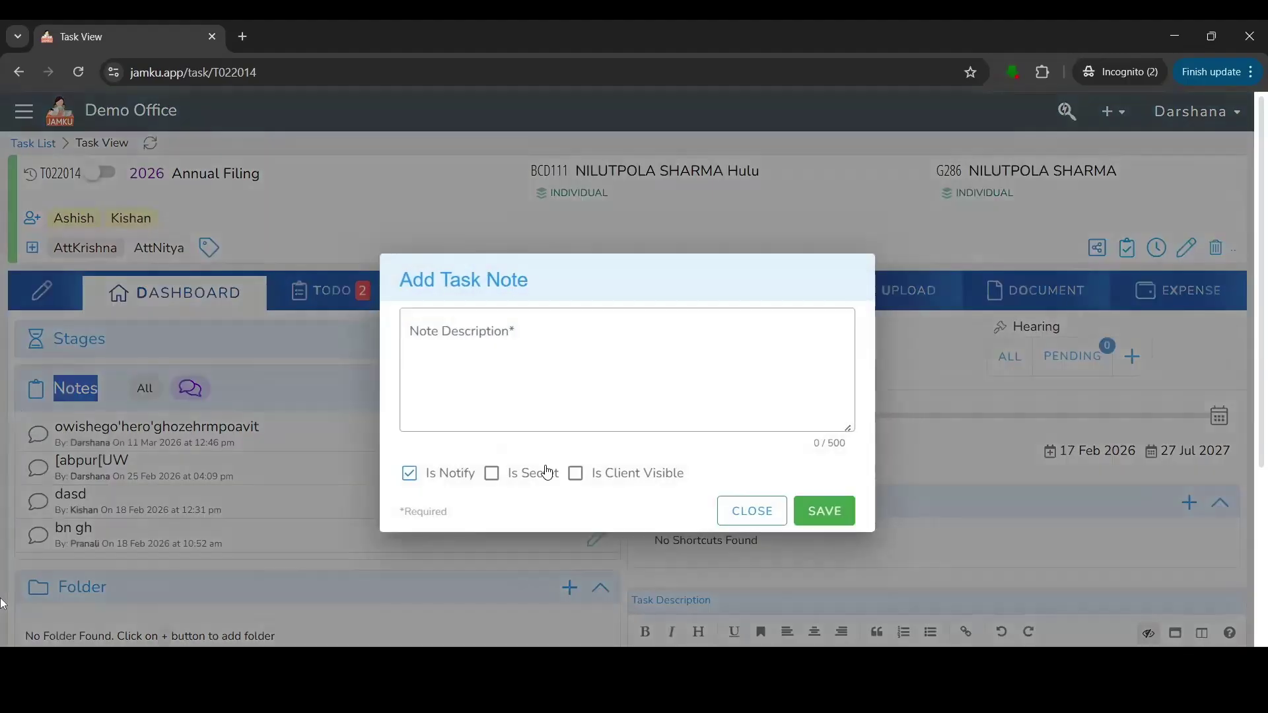
pyautogui.click(465, 361)
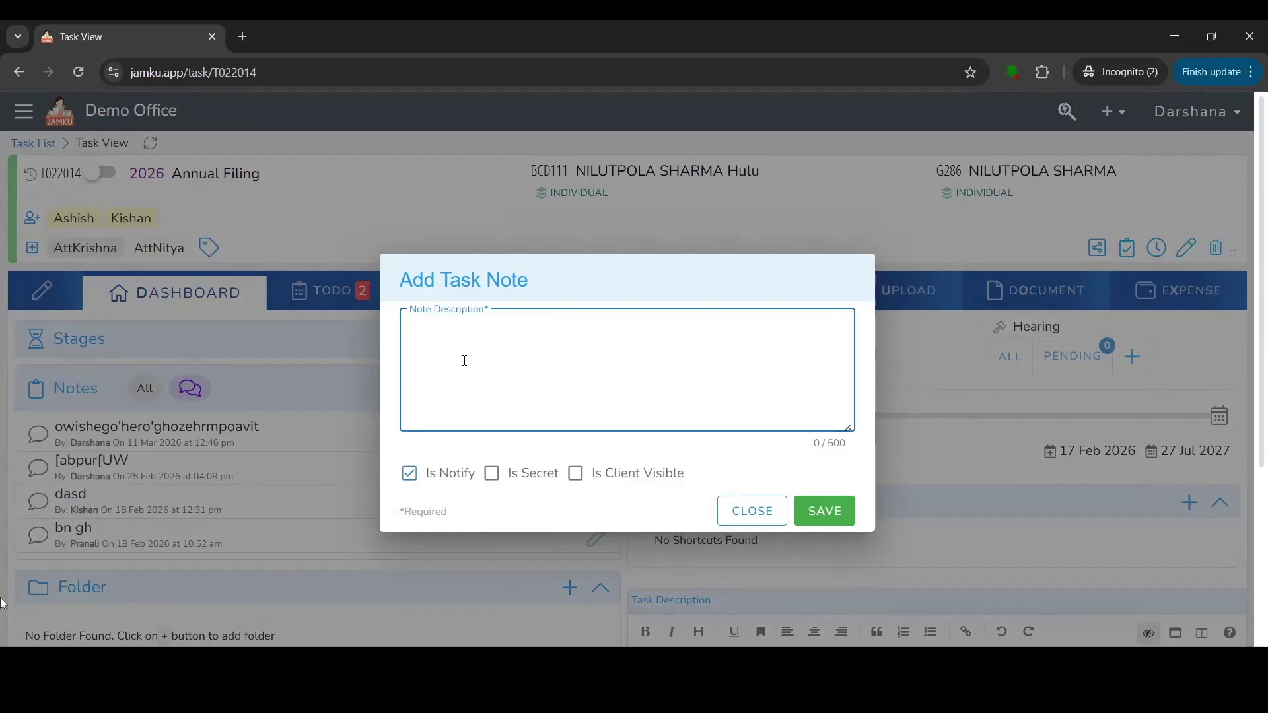
pyautogui.write('Connect to client ')
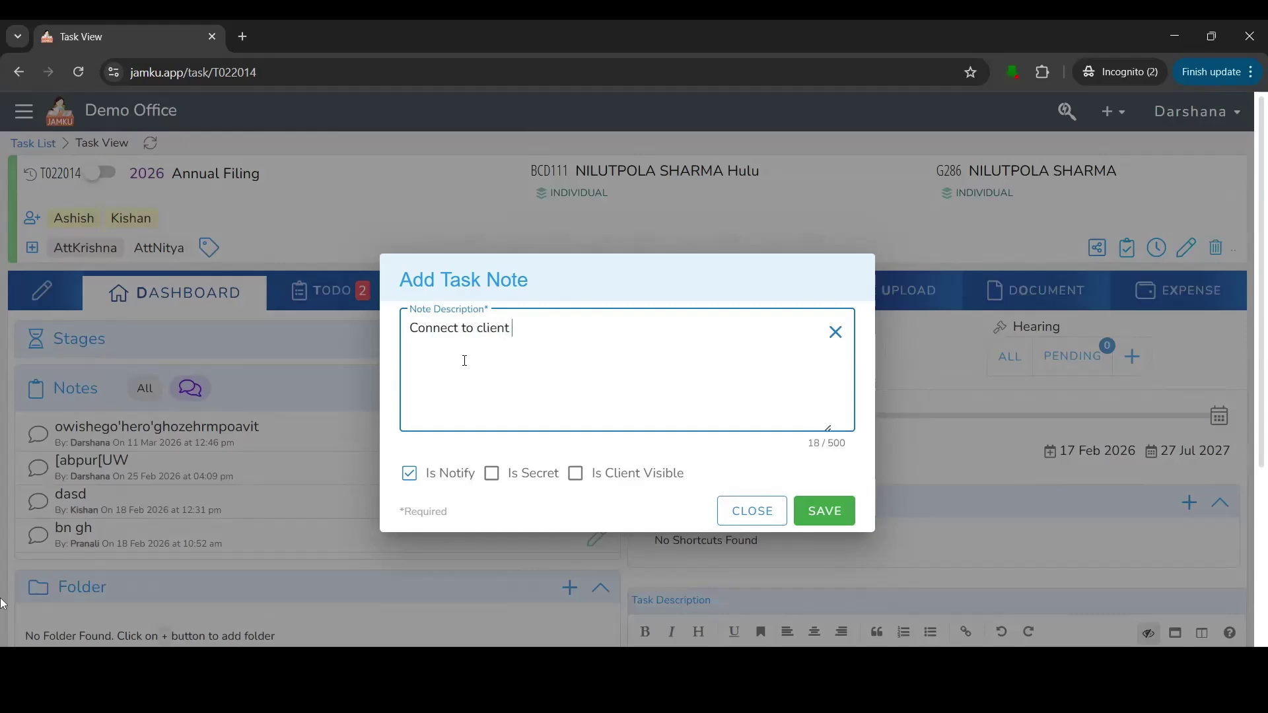
pyautogui.write('For')
pyautogui.write('meeting')
pyautogui.click(842, 509)
pyautogui.moveTo(52, 426); pyautogui.dragTo(270, 431)
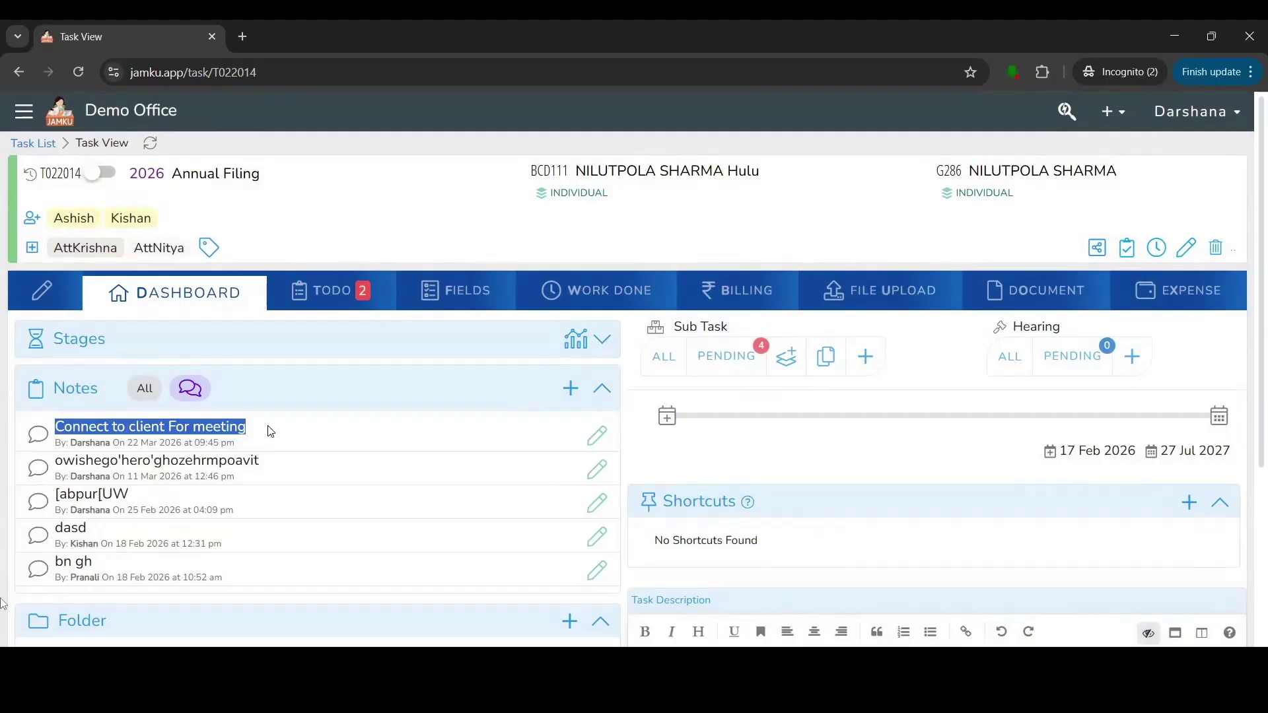
pyautogui.click(602, 390)
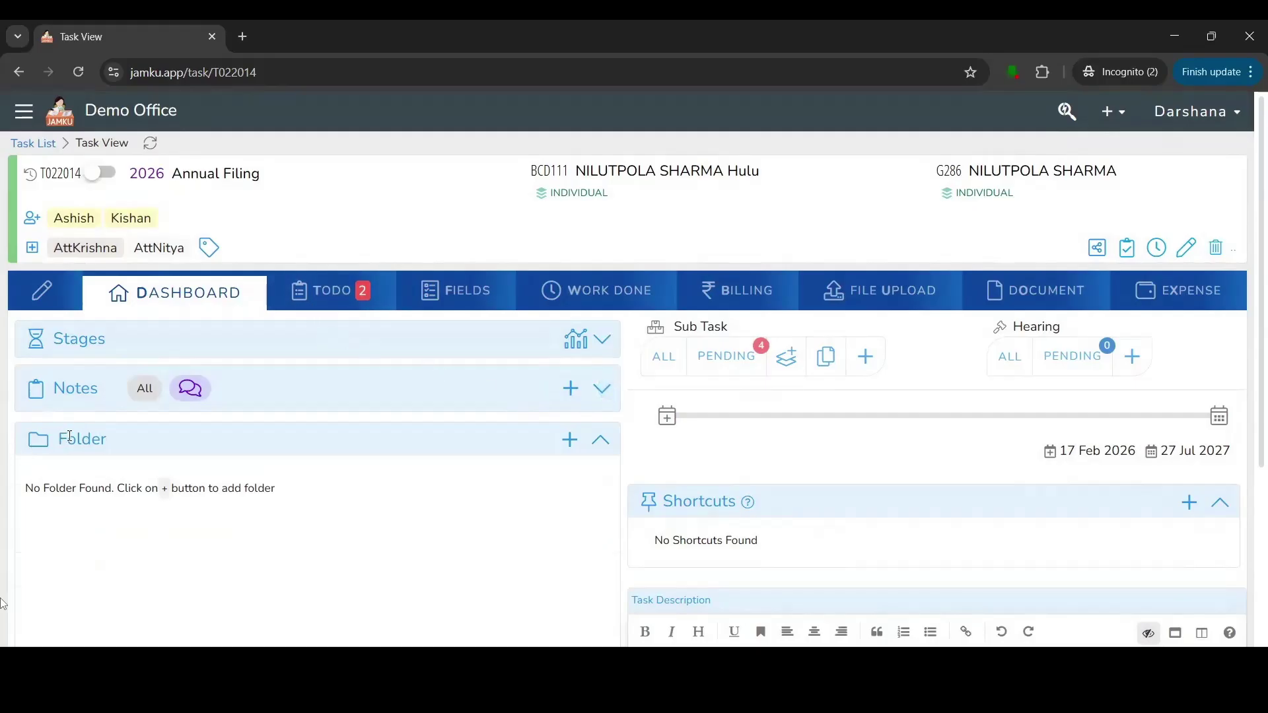
# Highlight the Folder and Shortcuts headings, then show the task's TODO list.
pyautogui.moveTo(63, 436); pyautogui.dragTo(134, 441)
pyautogui.click(664, 503)
pyautogui.moveTo(736, 505); pyautogui.dragTo(728, 505)
pyautogui.click(330, 291)
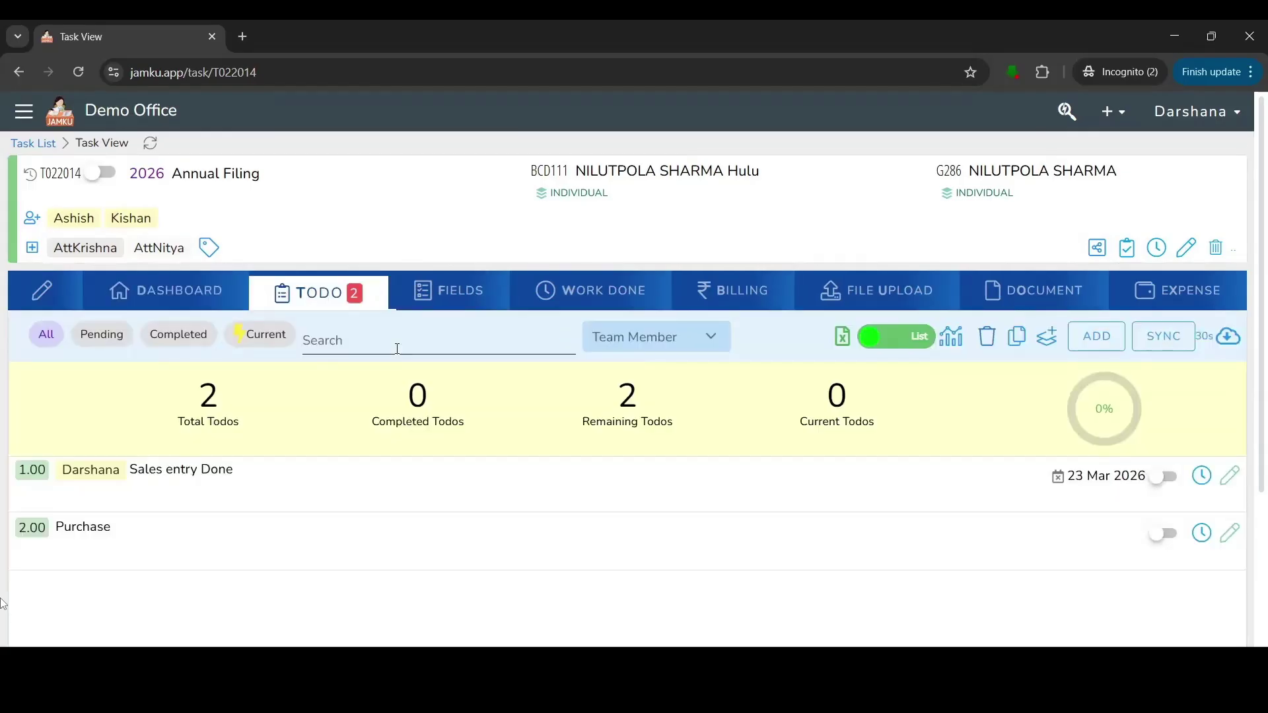
# Start a new todo named 'Data Entry' with sort number 3.
pyautogui.click(1098, 338)
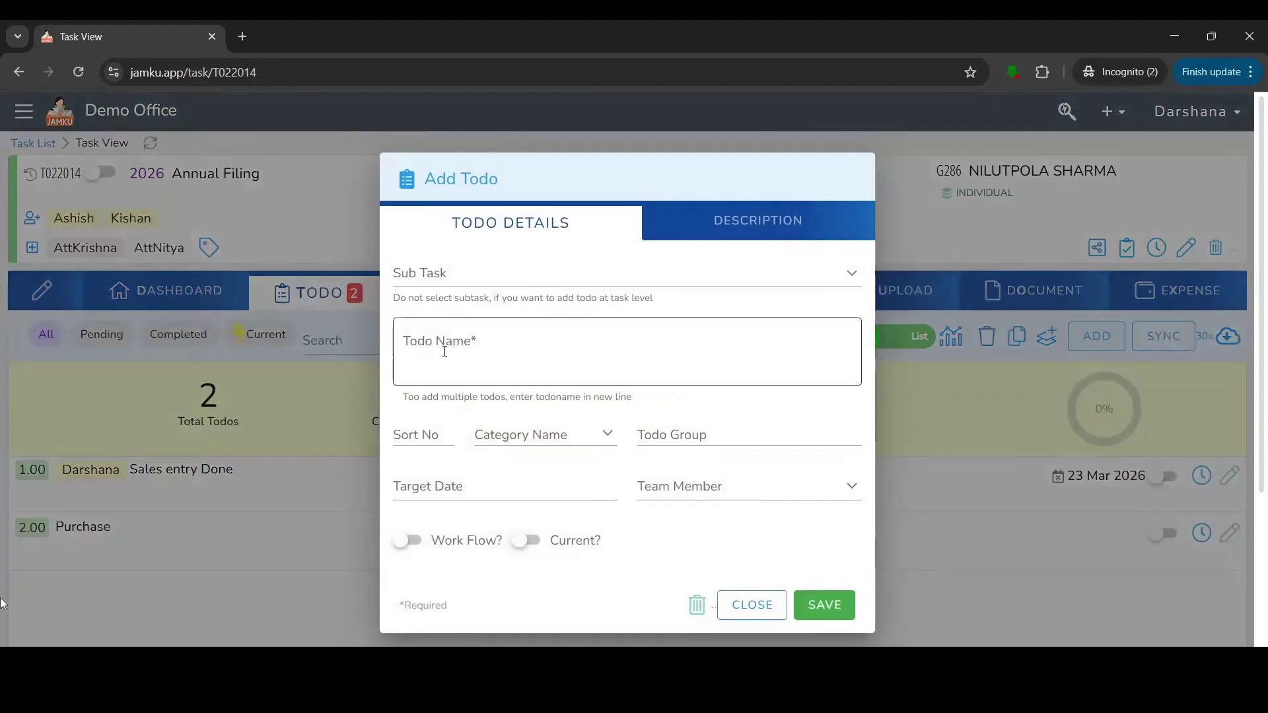
pyautogui.click(445, 351)
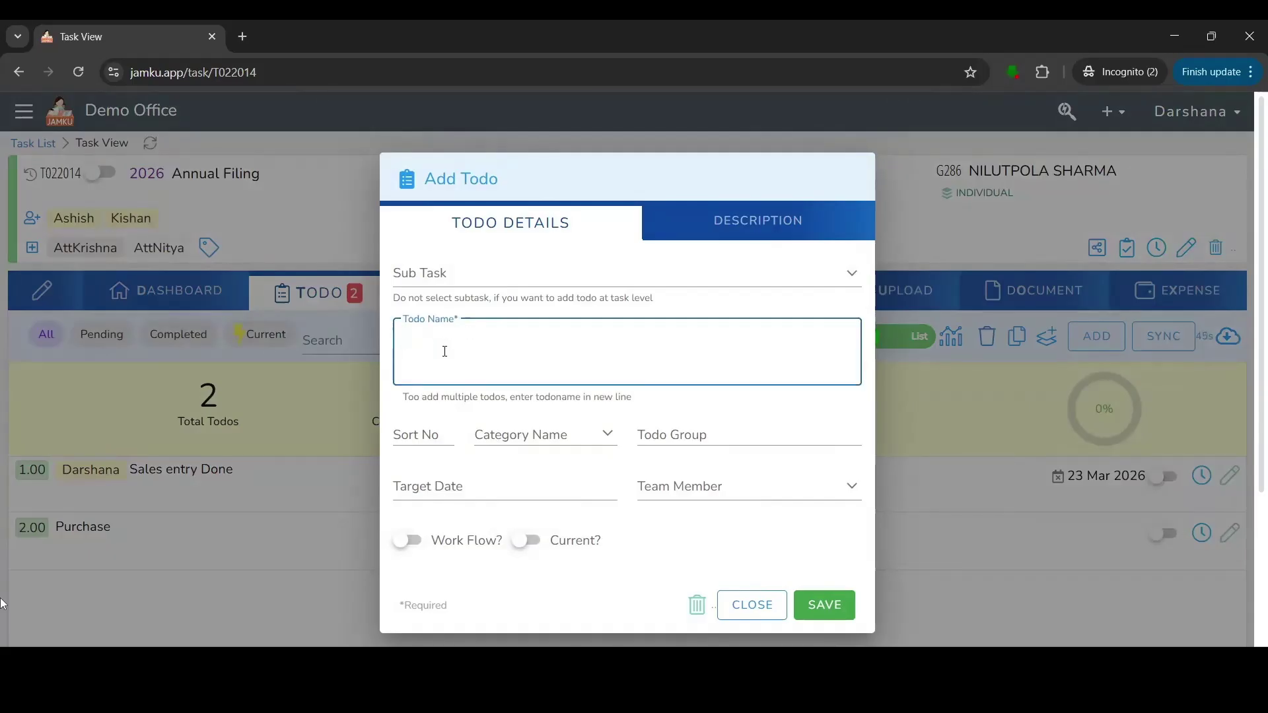
pyautogui.write('Data Enr')
pyautogui.press('BackSpace')
pyautogui.write('tru')
pyautogui.press('BackSpace')
pyautogui.write('y')
pyautogui.click(411, 437)
pyautogui.write('3')
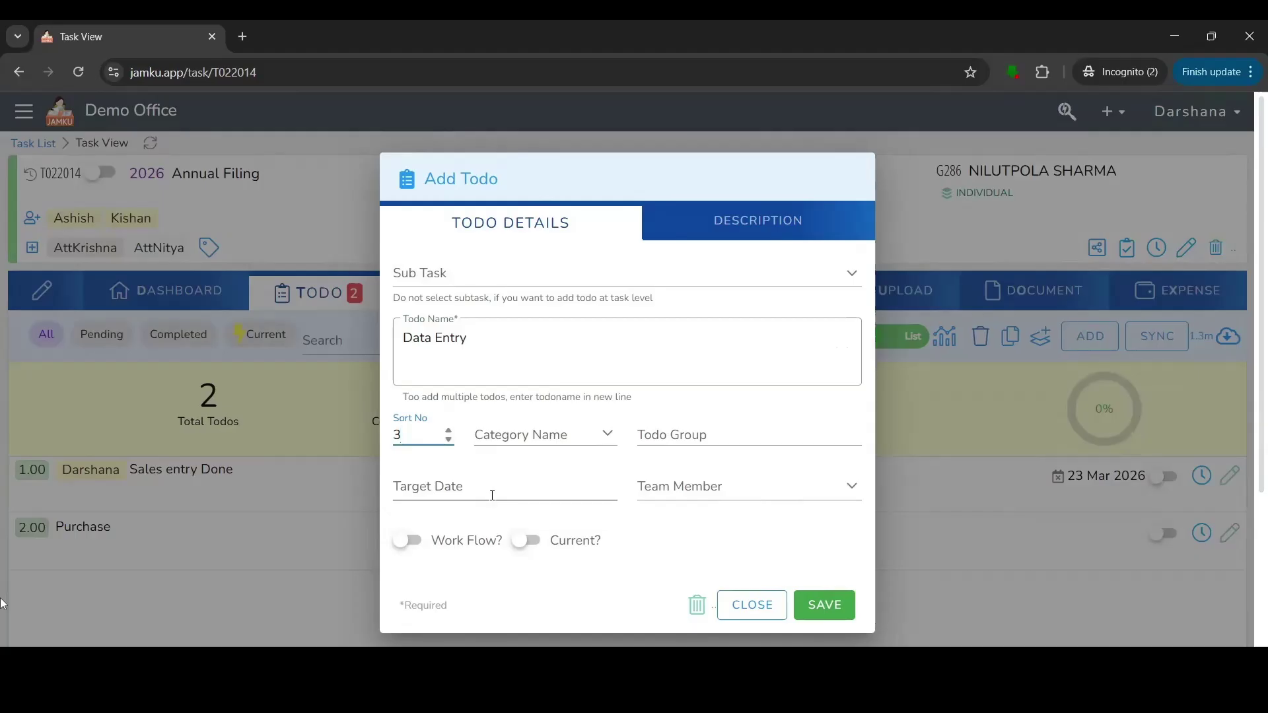
# Assign the todo to a team member, leave its target date empty, mark it current, and save.
pyautogui.click(489, 494)
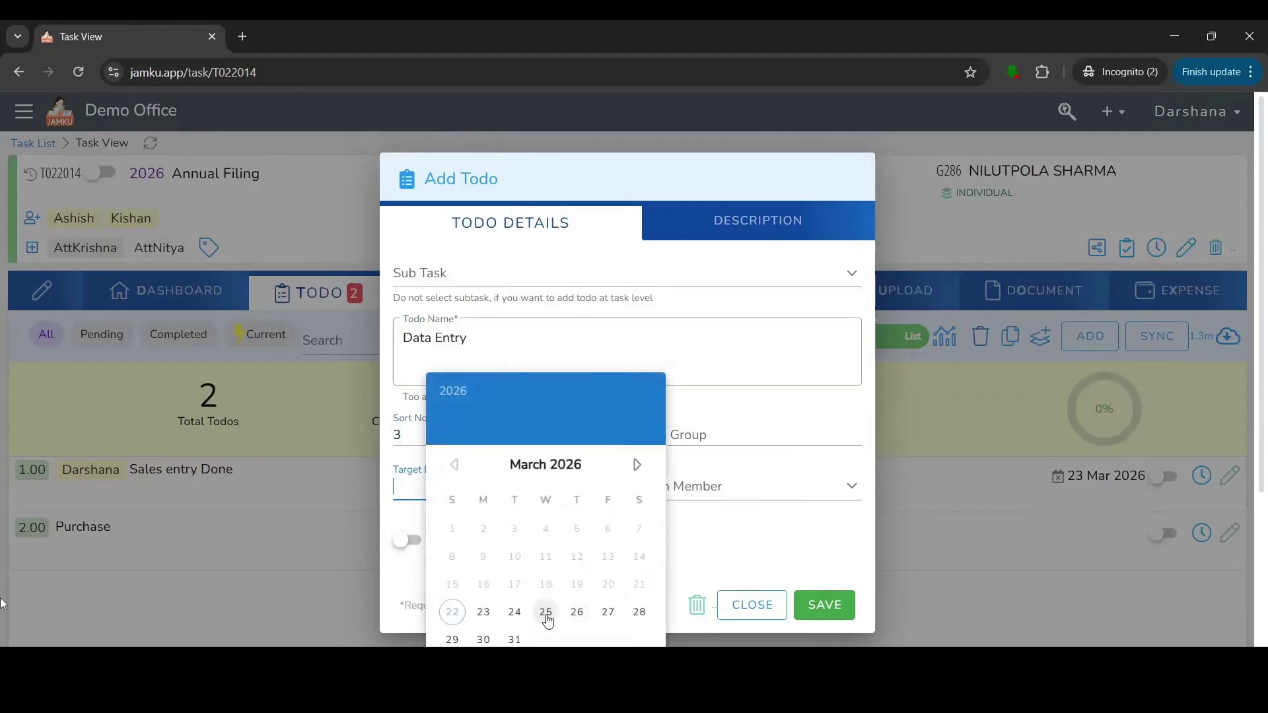
pyautogui.click(546, 613)
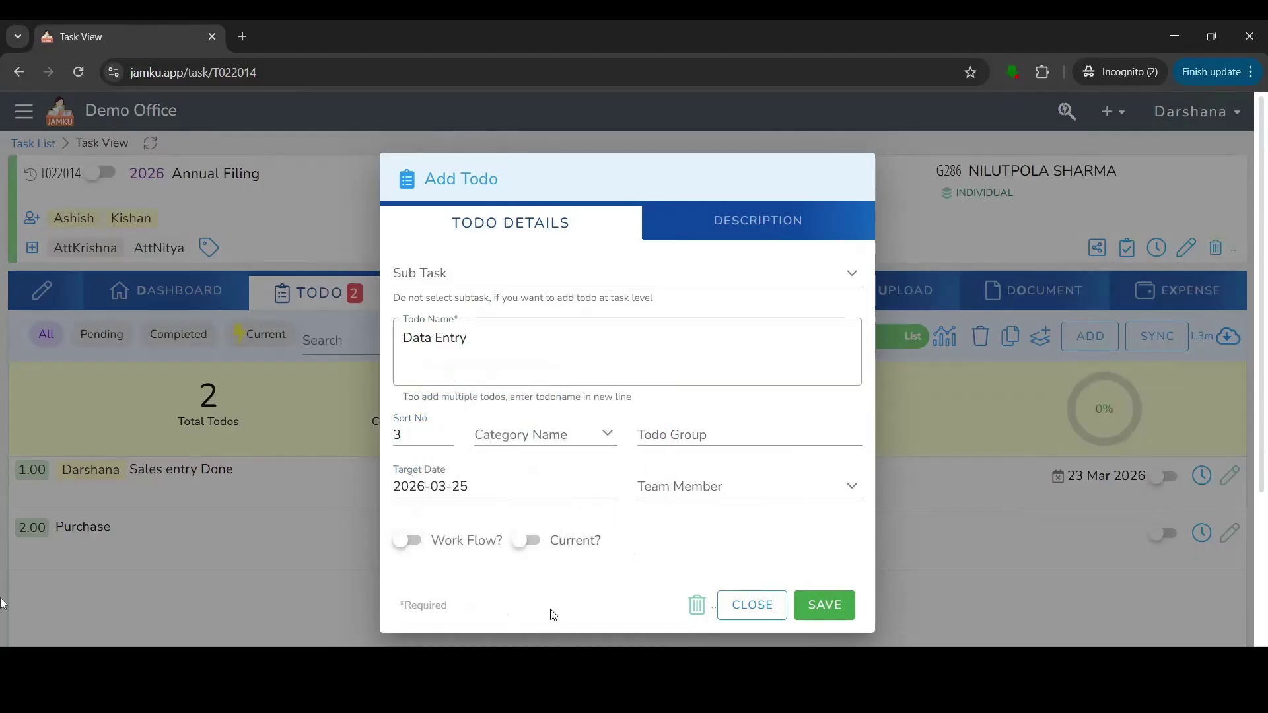
pyautogui.click(689, 489)
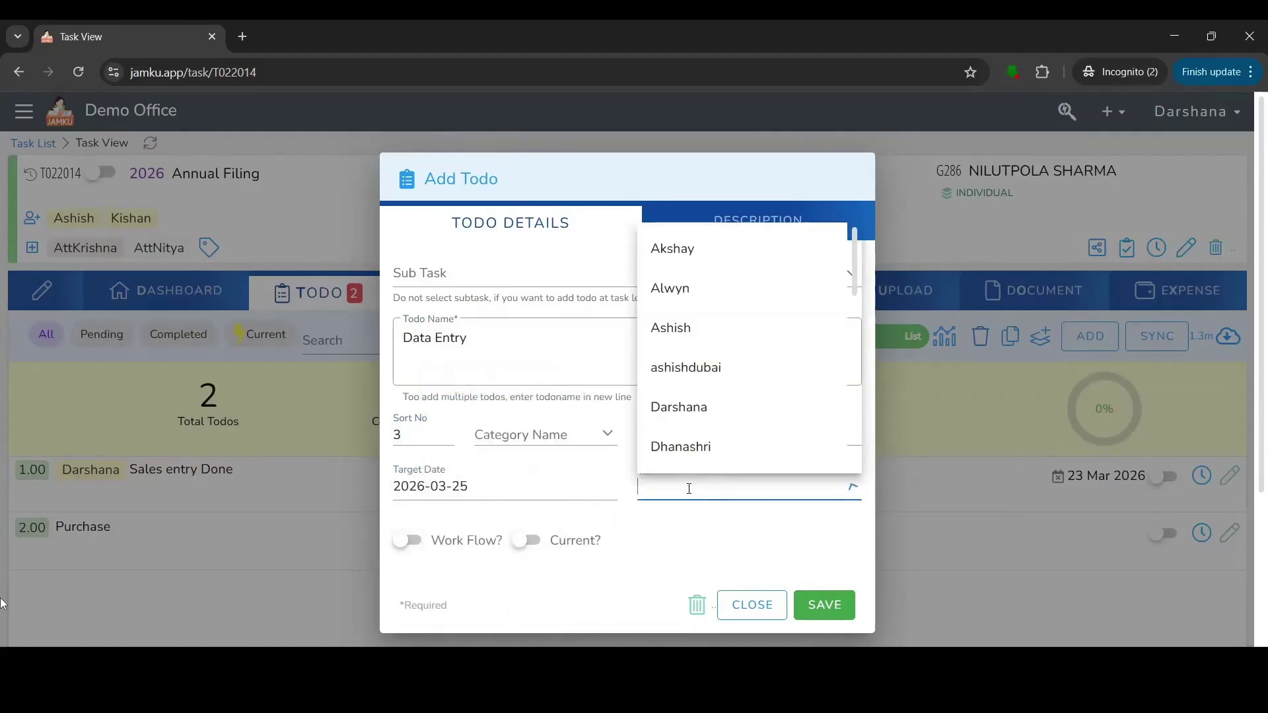
pyautogui.click(716, 416)
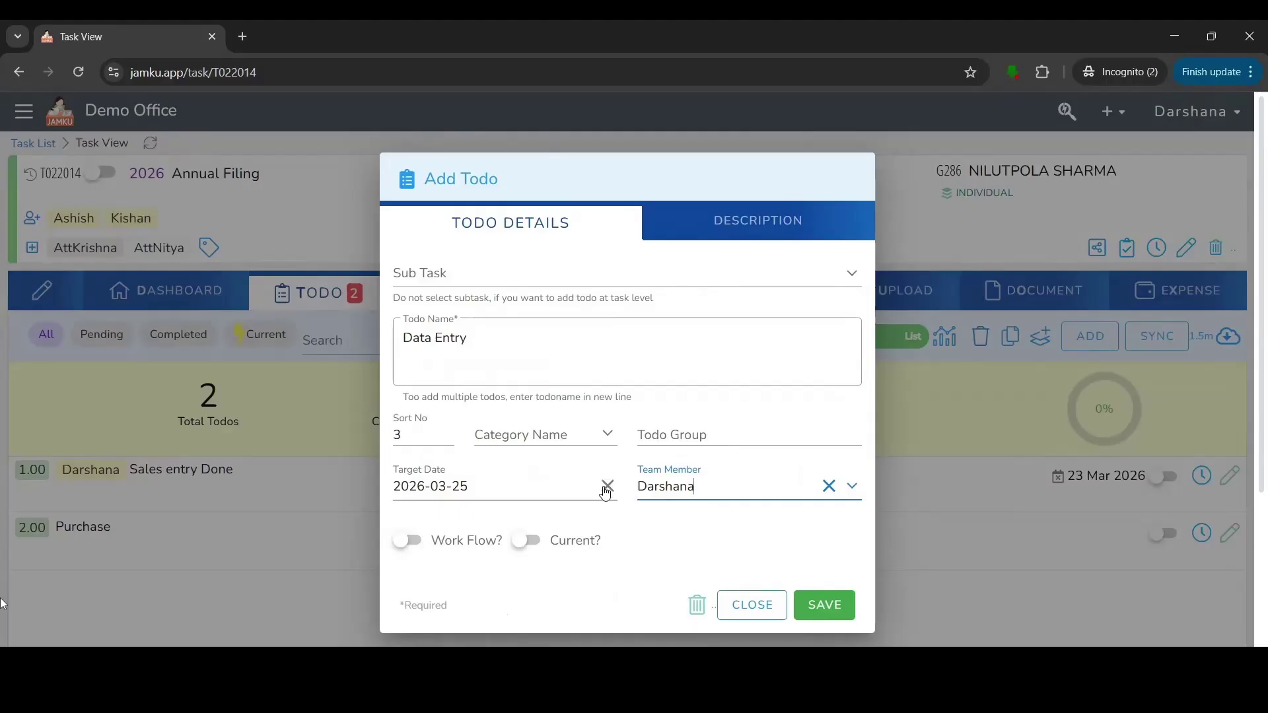
pyautogui.click(606, 489)
pyautogui.click(700, 534)
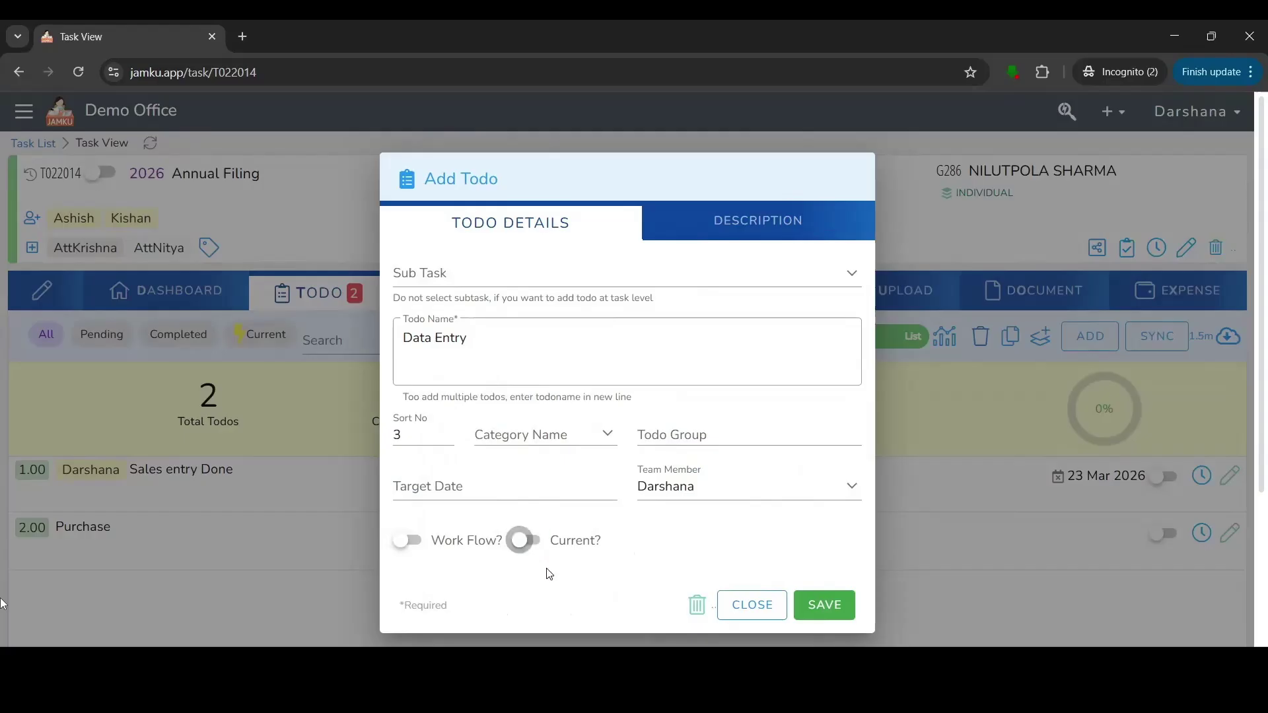
pyautogui.click(536, 547)
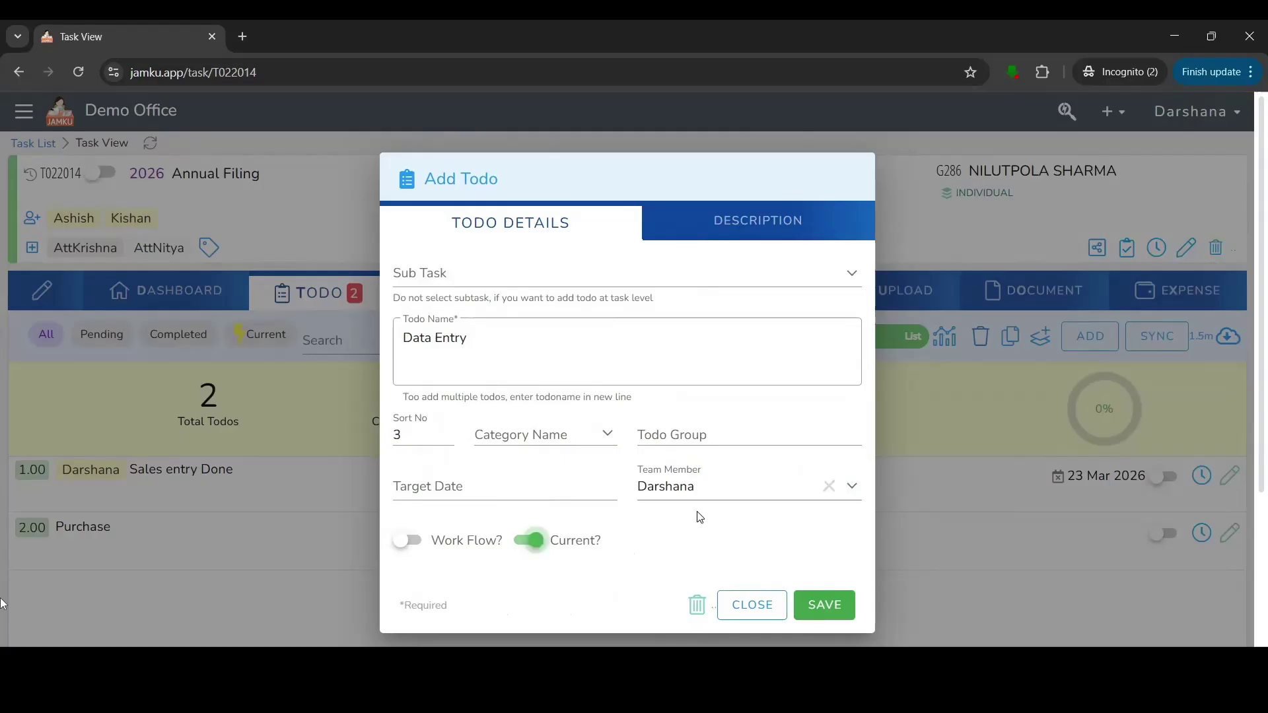
pyautogui.click(826, 605)
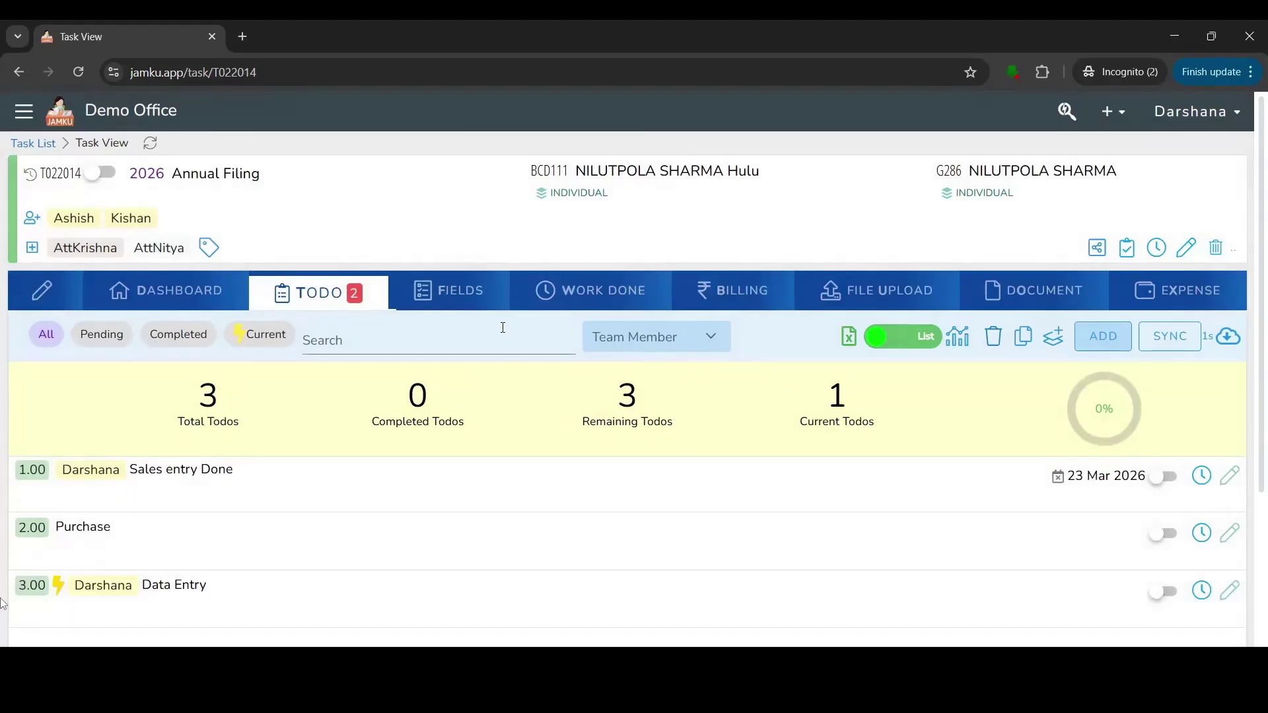
pyautogui.click(488, 305)
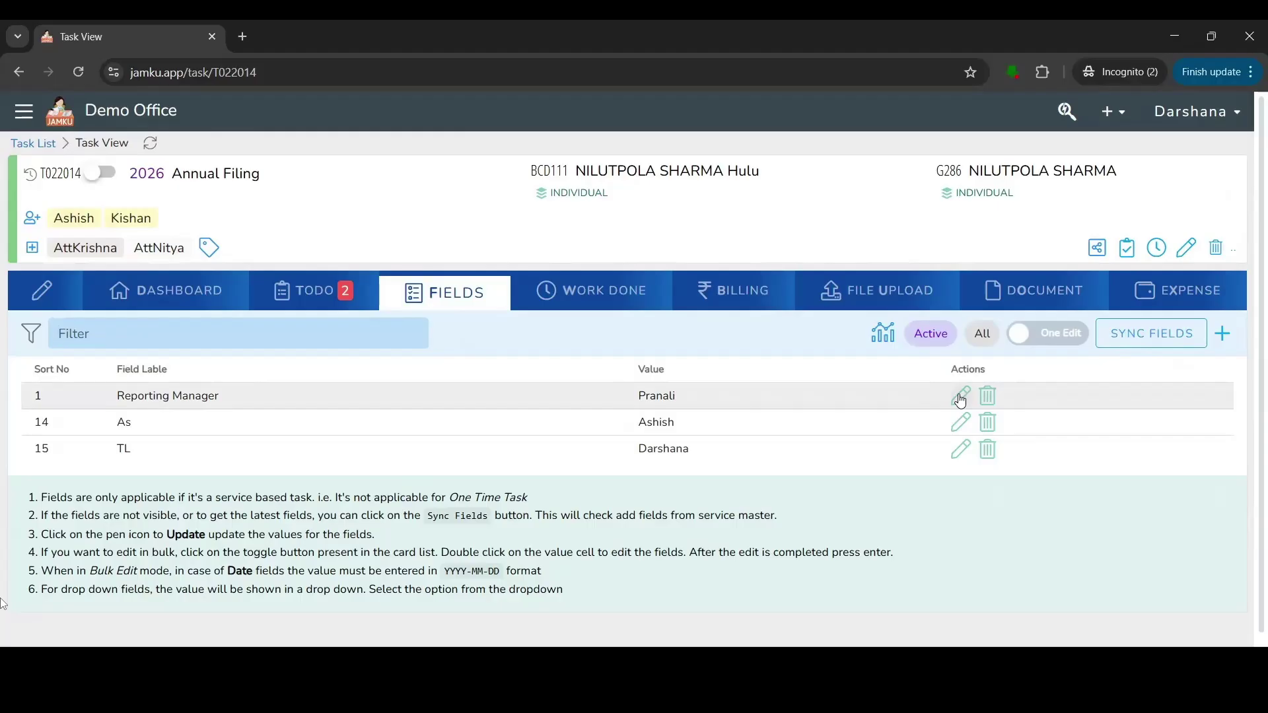
# Open and dismiss the Task Field Add form, then show the Work Done log totalling 9:42 hours.
pyautogui.click(1222, 336)
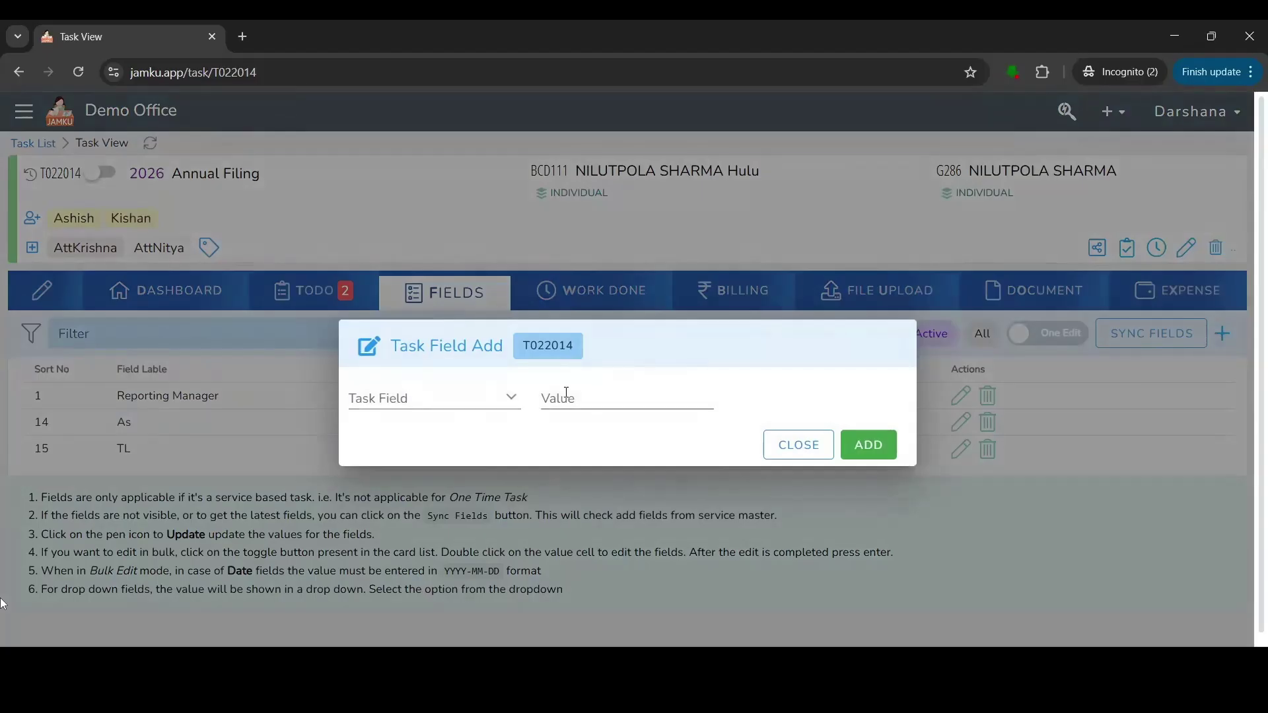
pyautogui.click(1077, 531)
pyautogui.click(627, 298)
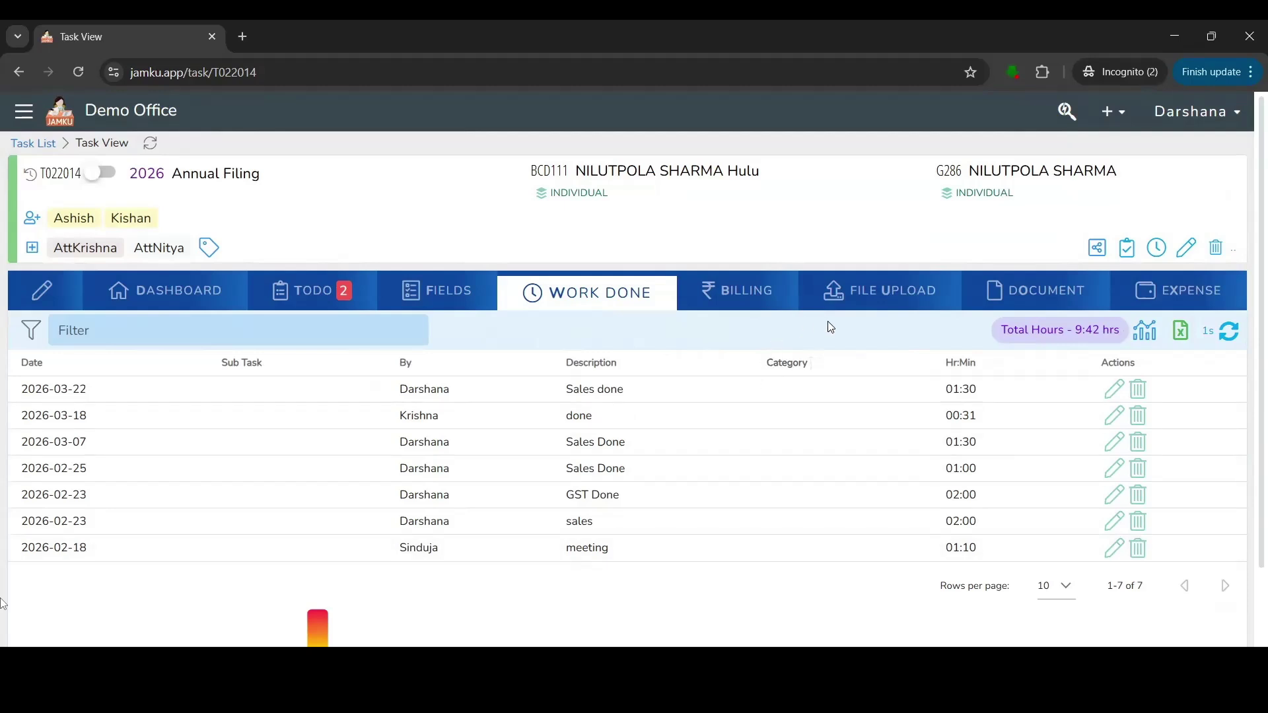
# Request a 'voucher' document for T022014 and filter documents to requested items pending inward.
pyautogui.click(1027, 304)
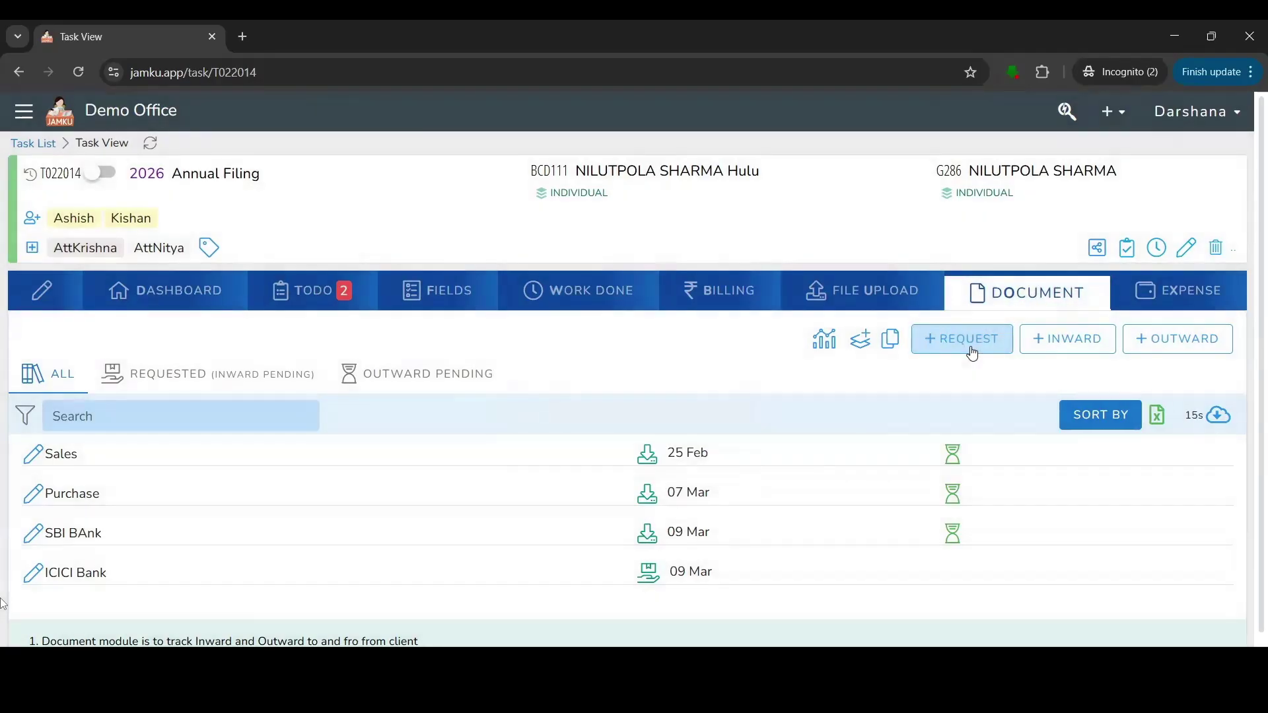
pyautogui.click(970, 344)
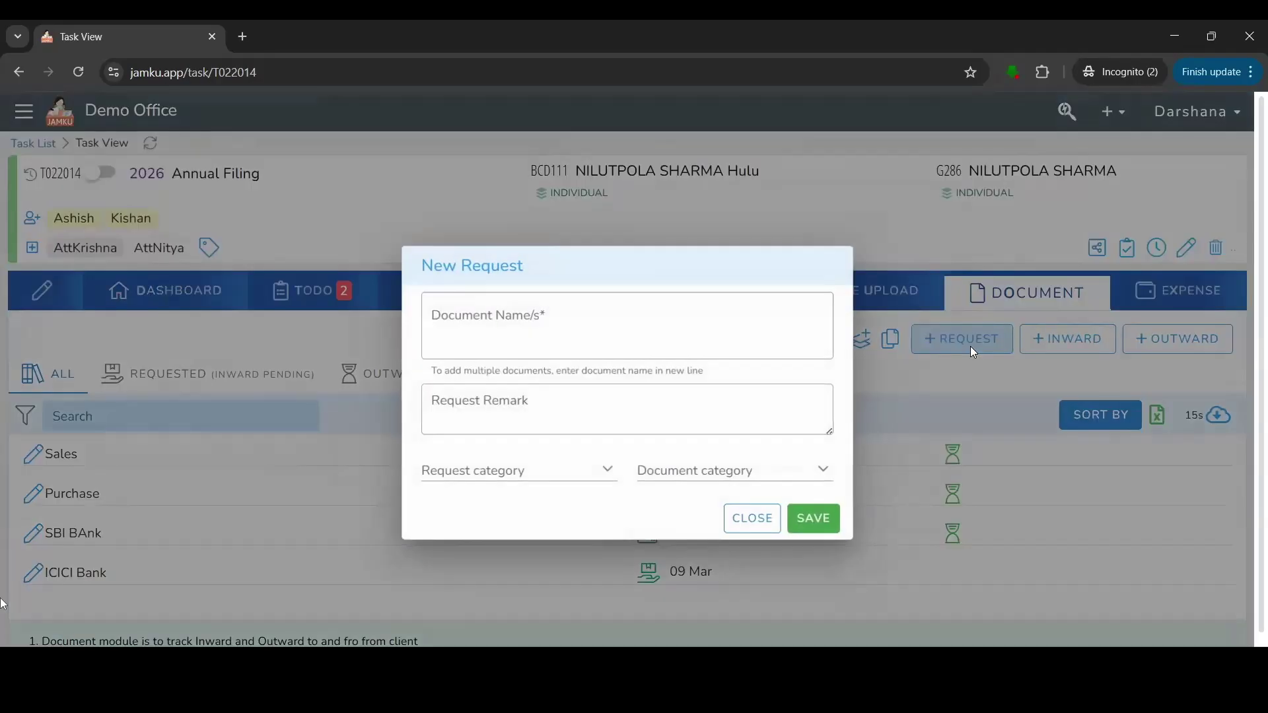
pyautogui.click(514, 319)
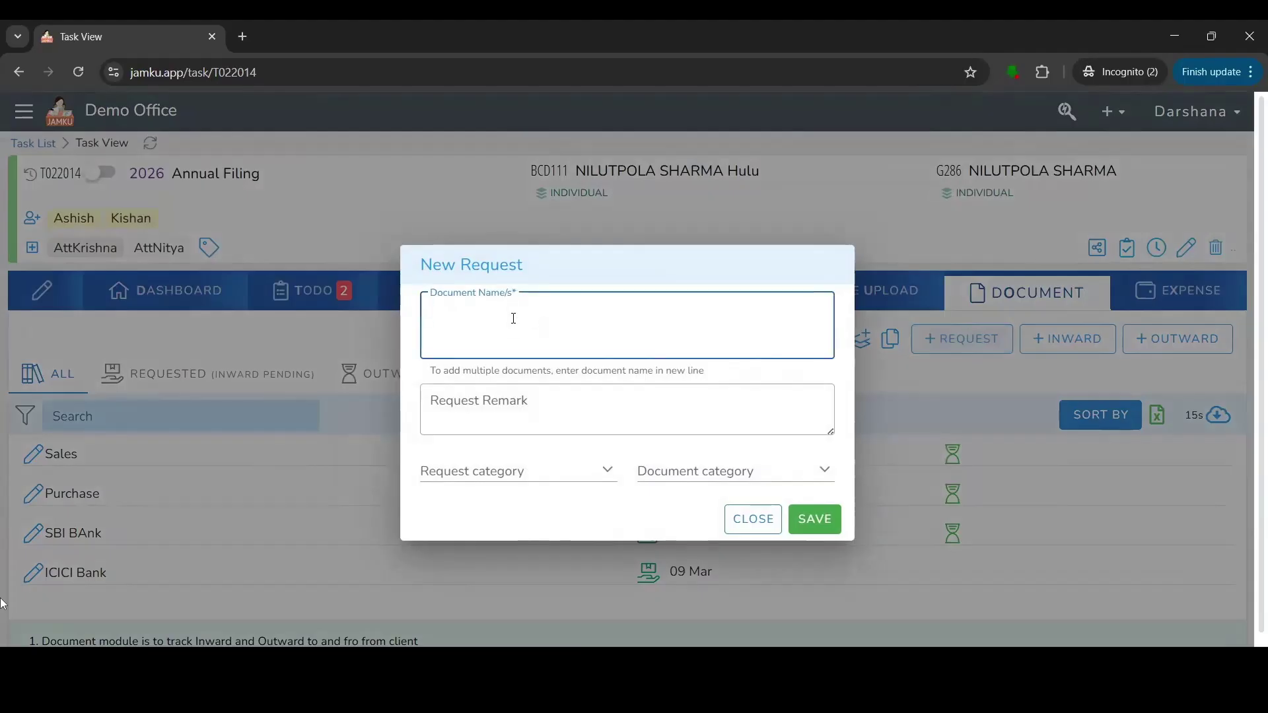
pyautogui.write('voucher')
pyautogui.click(836, 518)
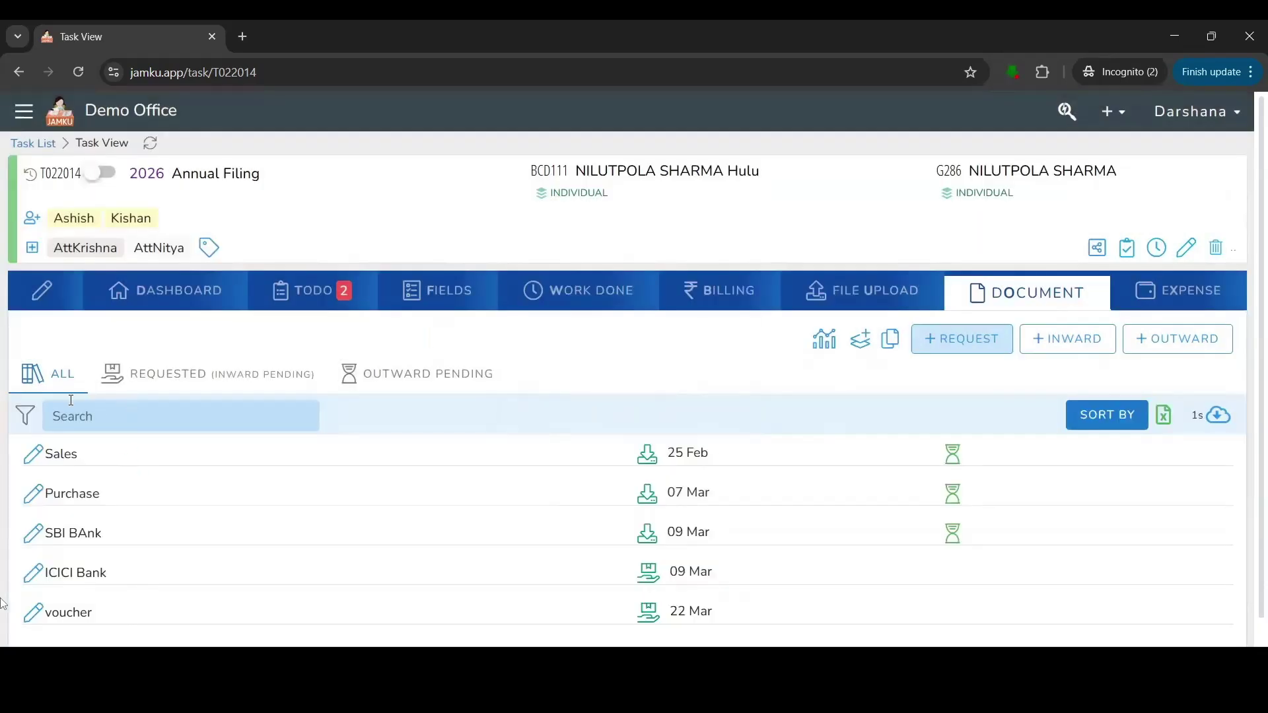
pyautogui.click(171, 394)
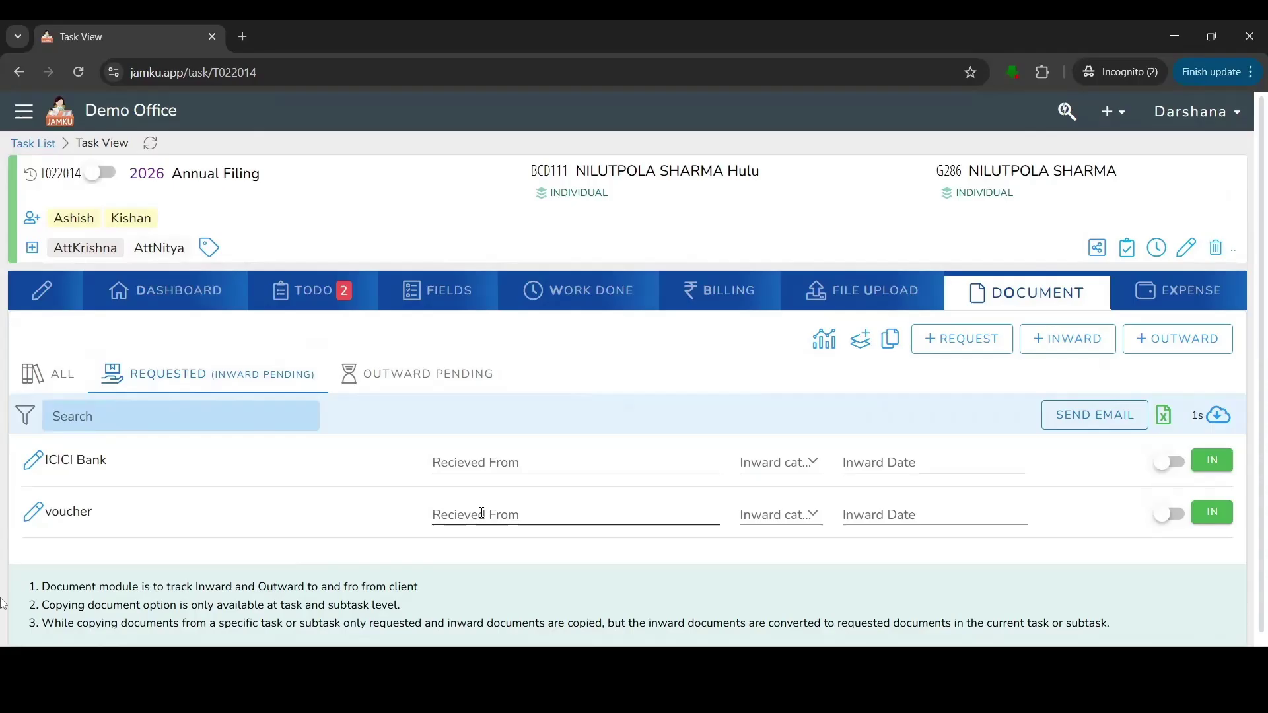
# Inward the voucher with Recieved From 'by Mail', marked returnable, then view Outward Pending documents.
pyautogui.click(482, 514)
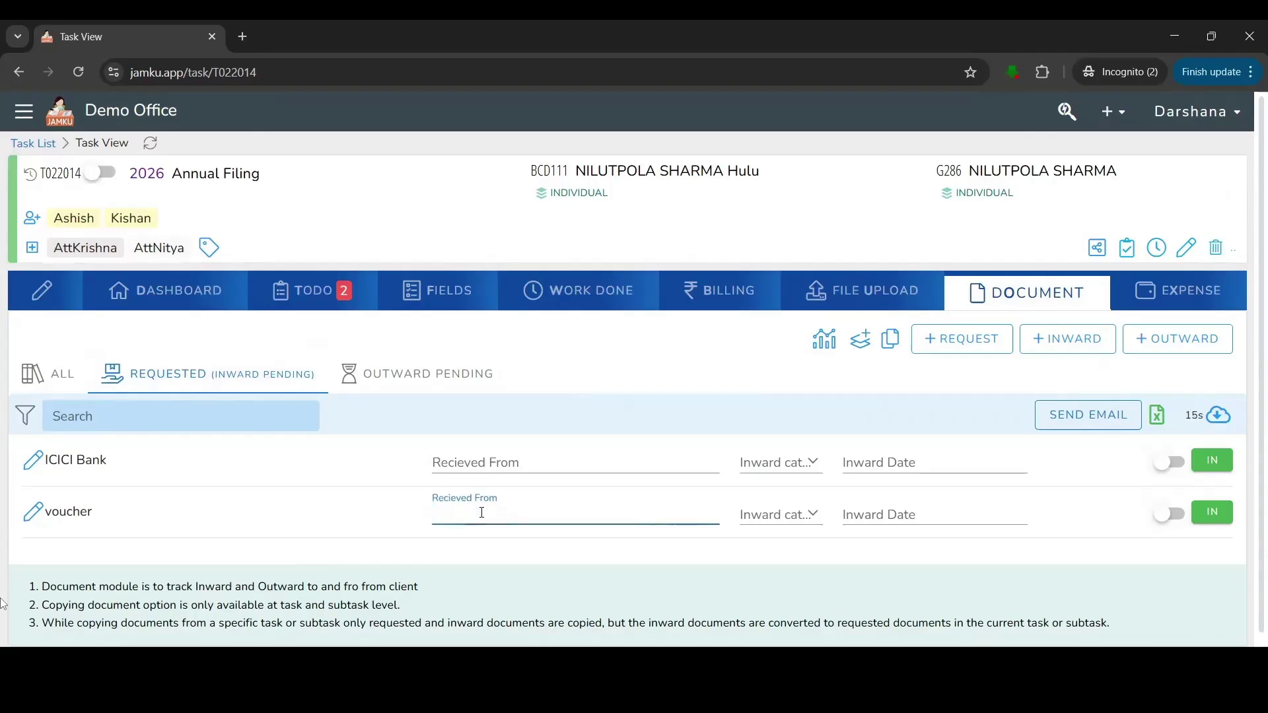
pyautogui.write('by Mail')
pyautogui.click(1168, 520)
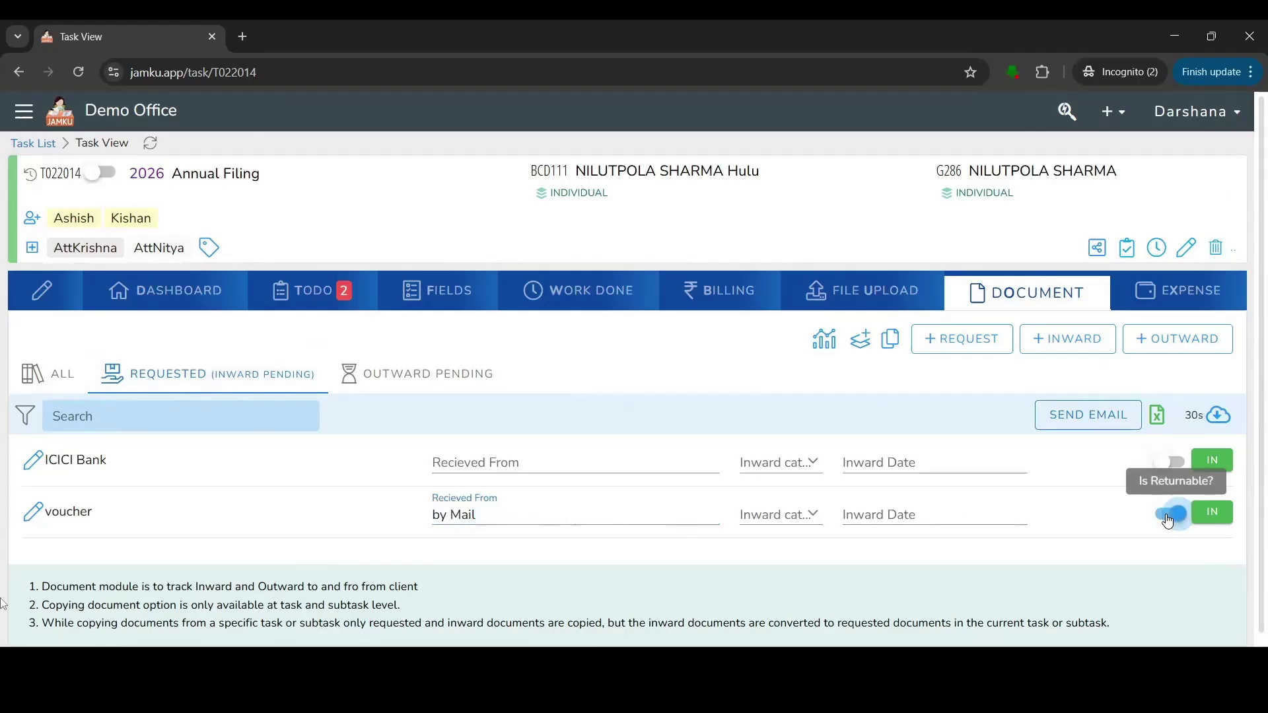
pyautogui.click(1215, 514)
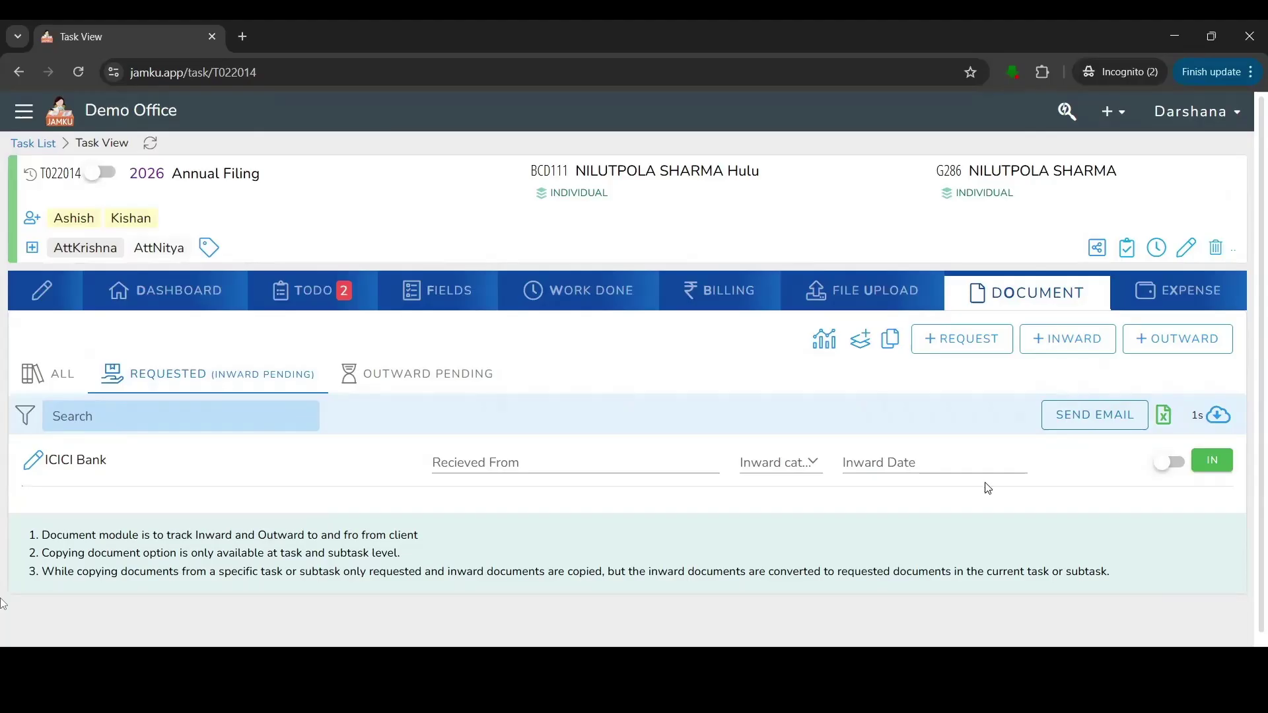
pyautogui.click(427, 372)
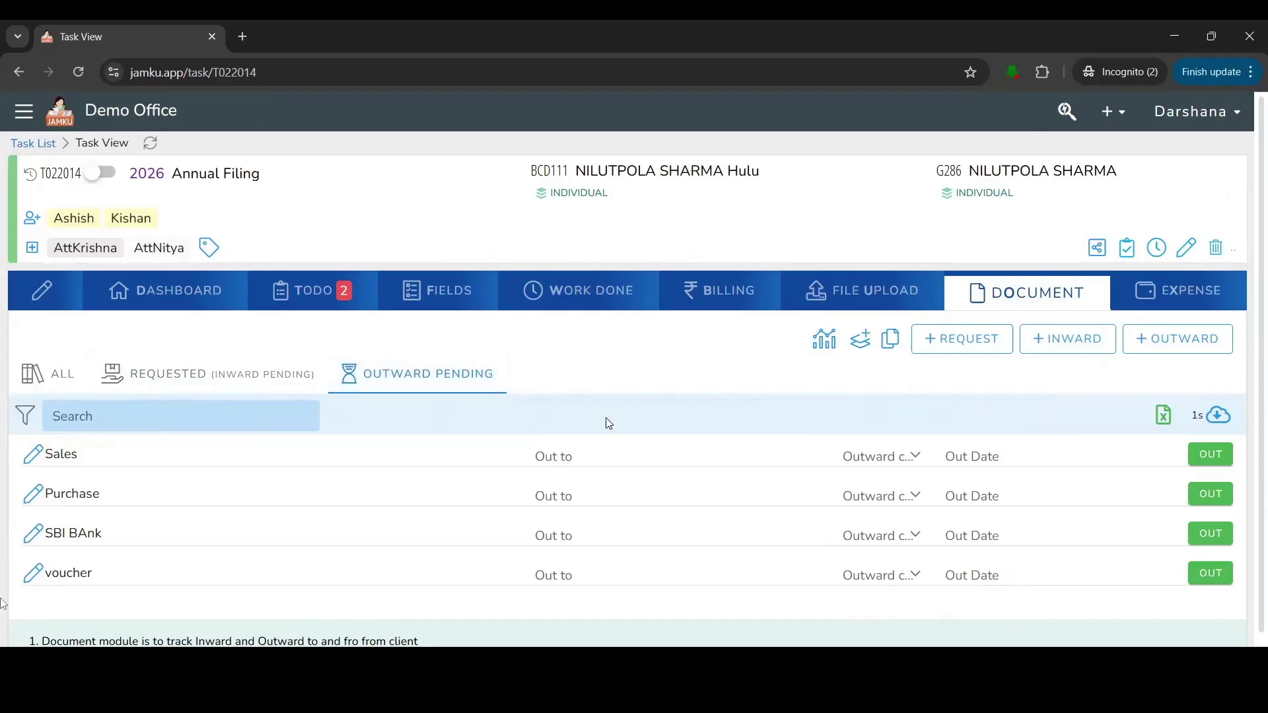
# Select the Sales row's Out to field, then go to the Home dashboard from the main menu.
pyautogui.click(574, 456)
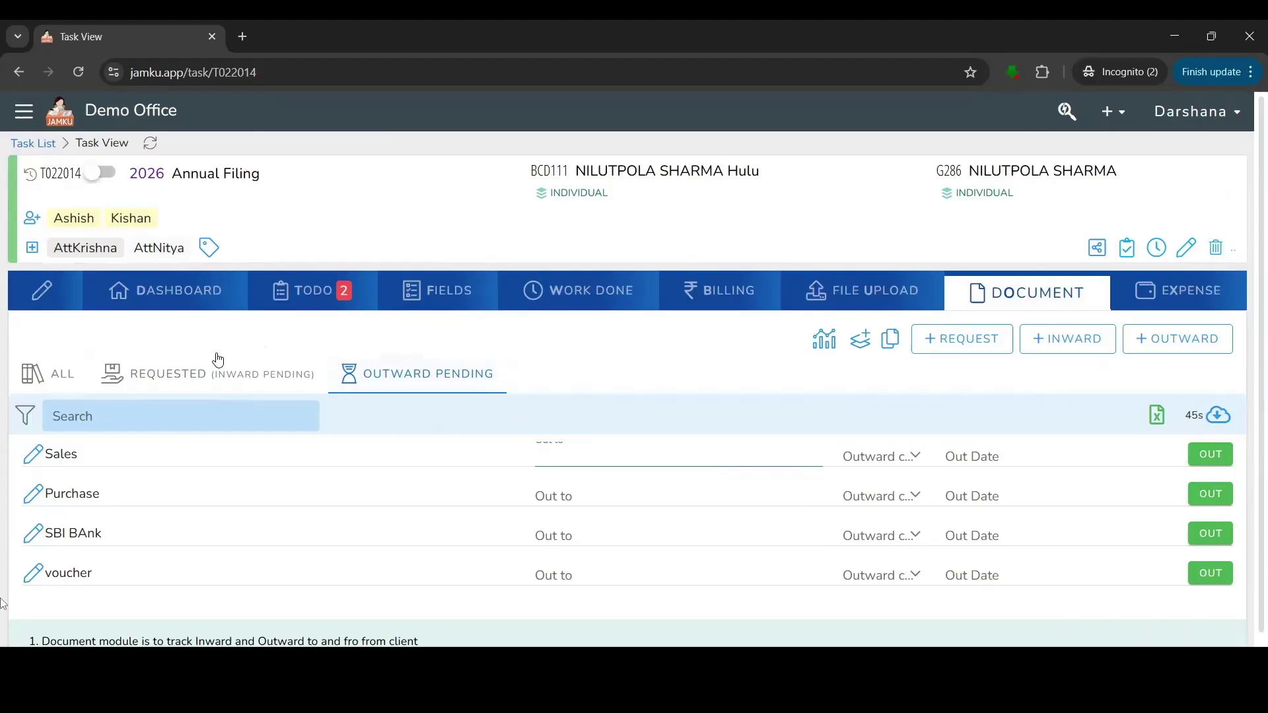
pyautogui.click(31, 117)
pyautogui.click(99, 171)
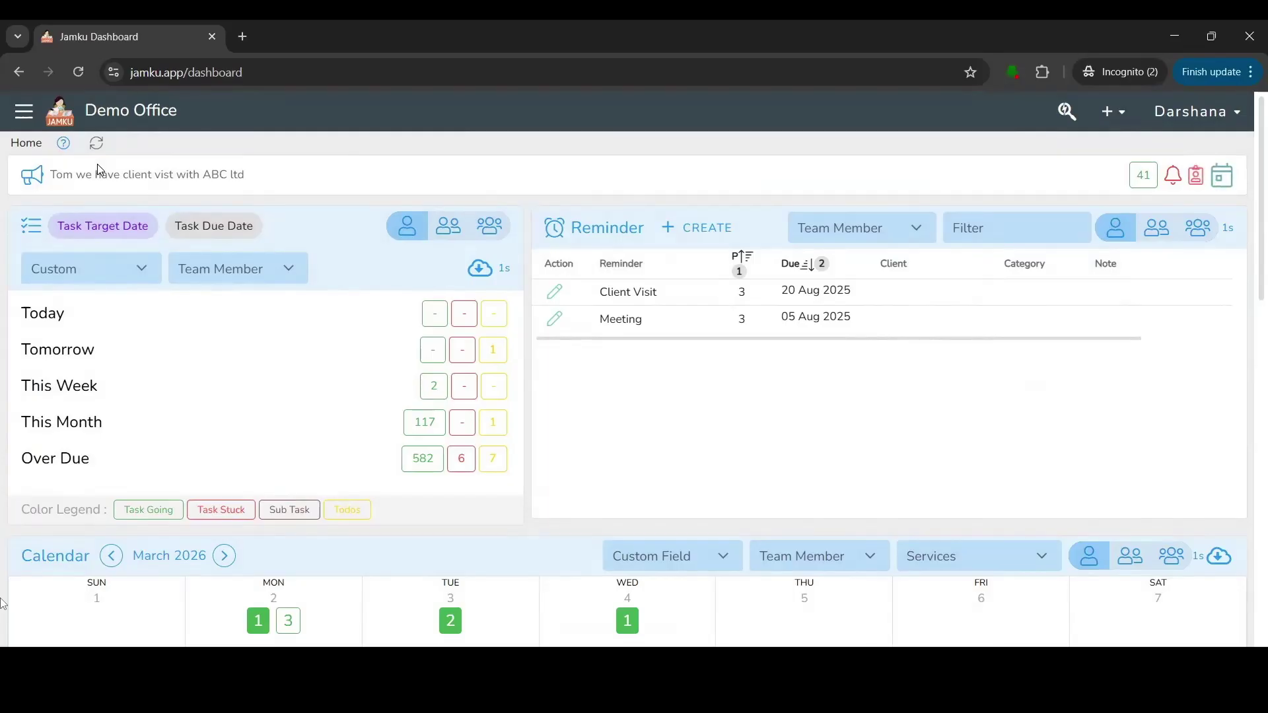
# Switch task counts to due date and back to target date, showing them for all team members.
pyautogui.moveTo(53, 176); pyautogui.dragTo(250, 181)
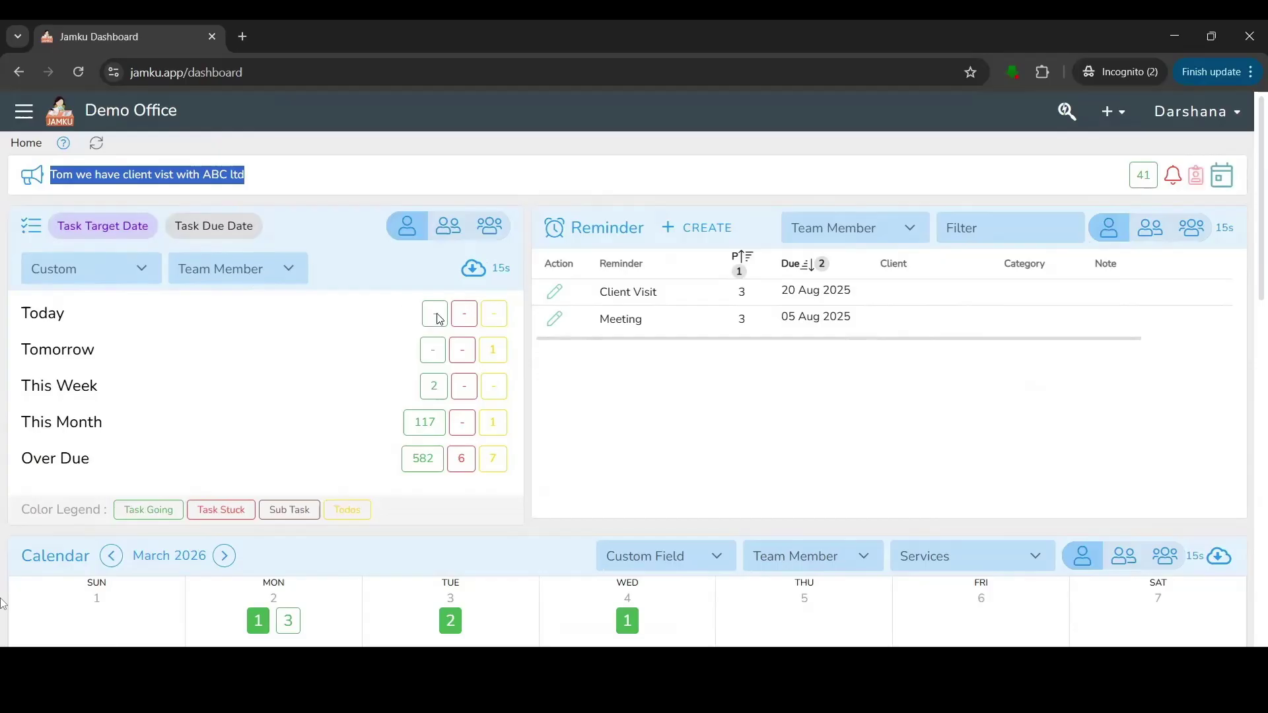
pyautogui.click(204, 229)
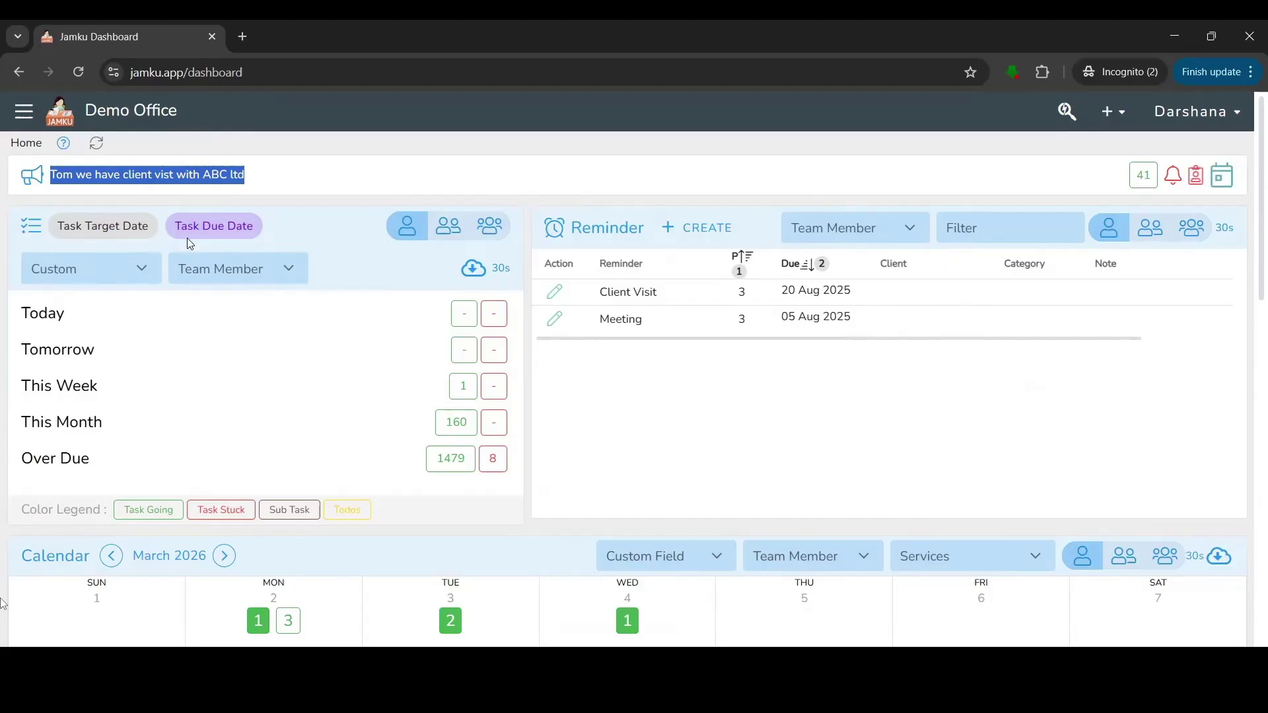
pyautogui.click(78, 232)
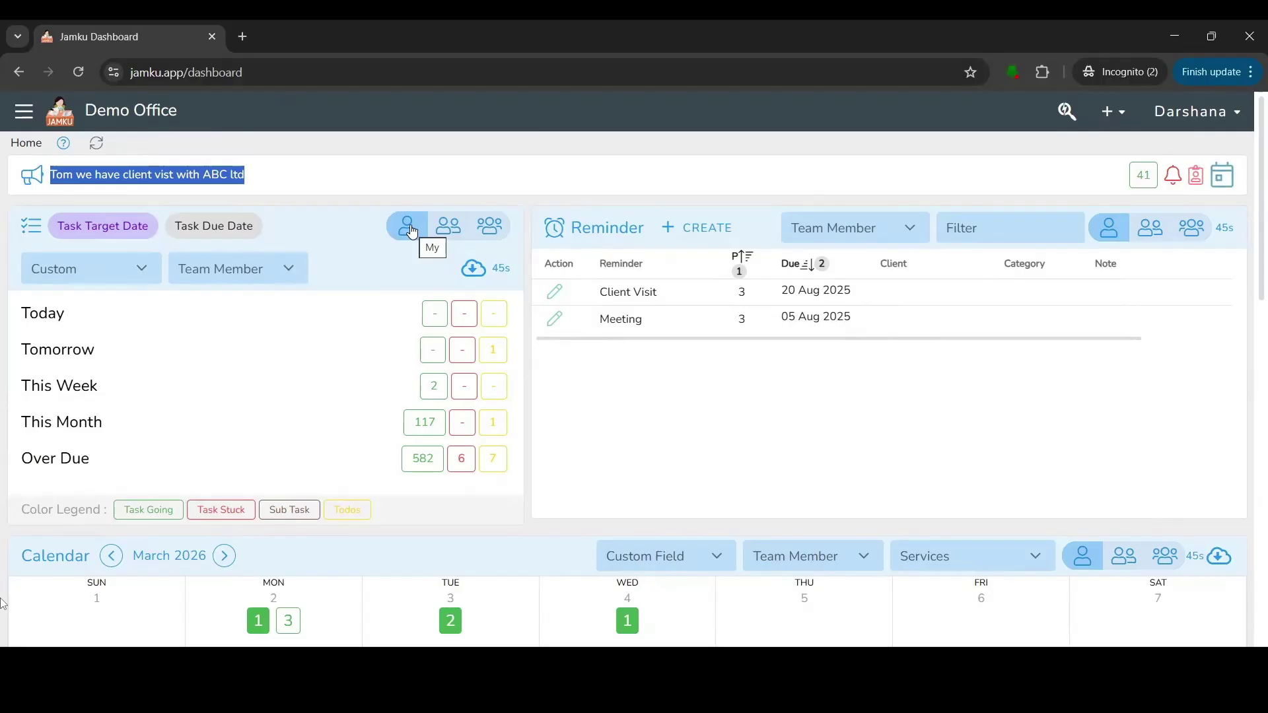
pyautogui.click(440, 230)
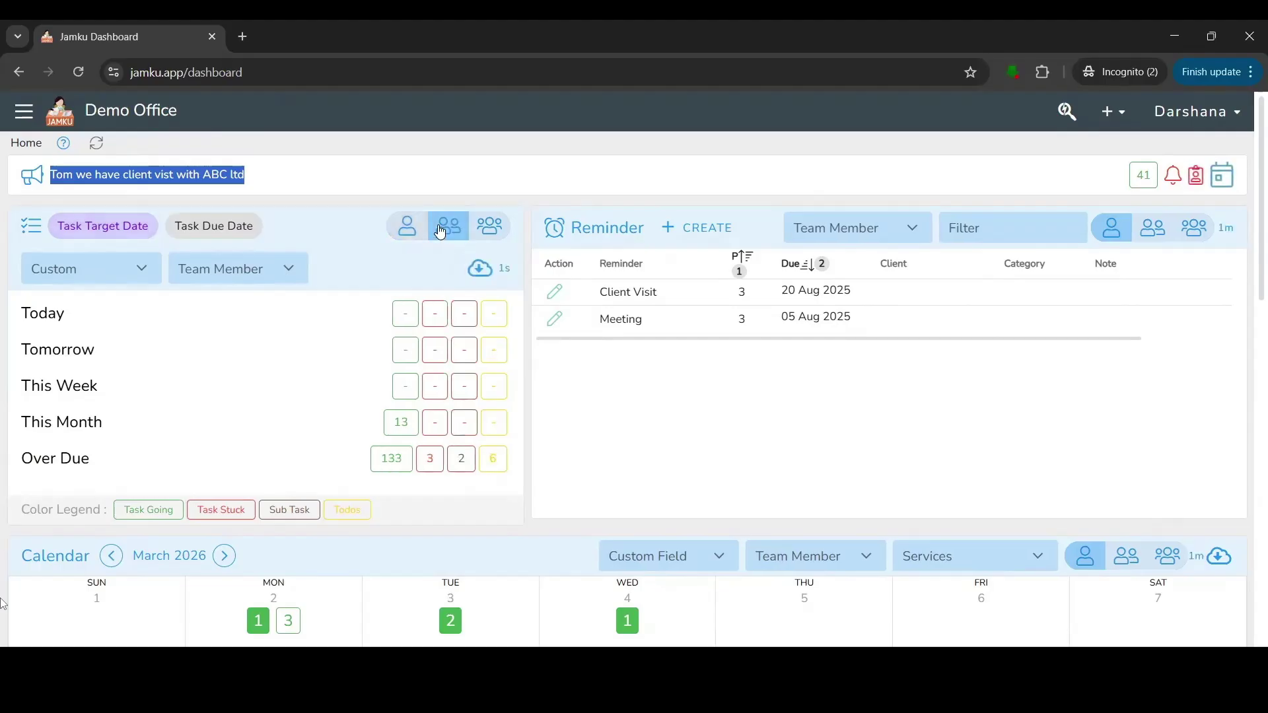
pyautogui.click(501, 226)
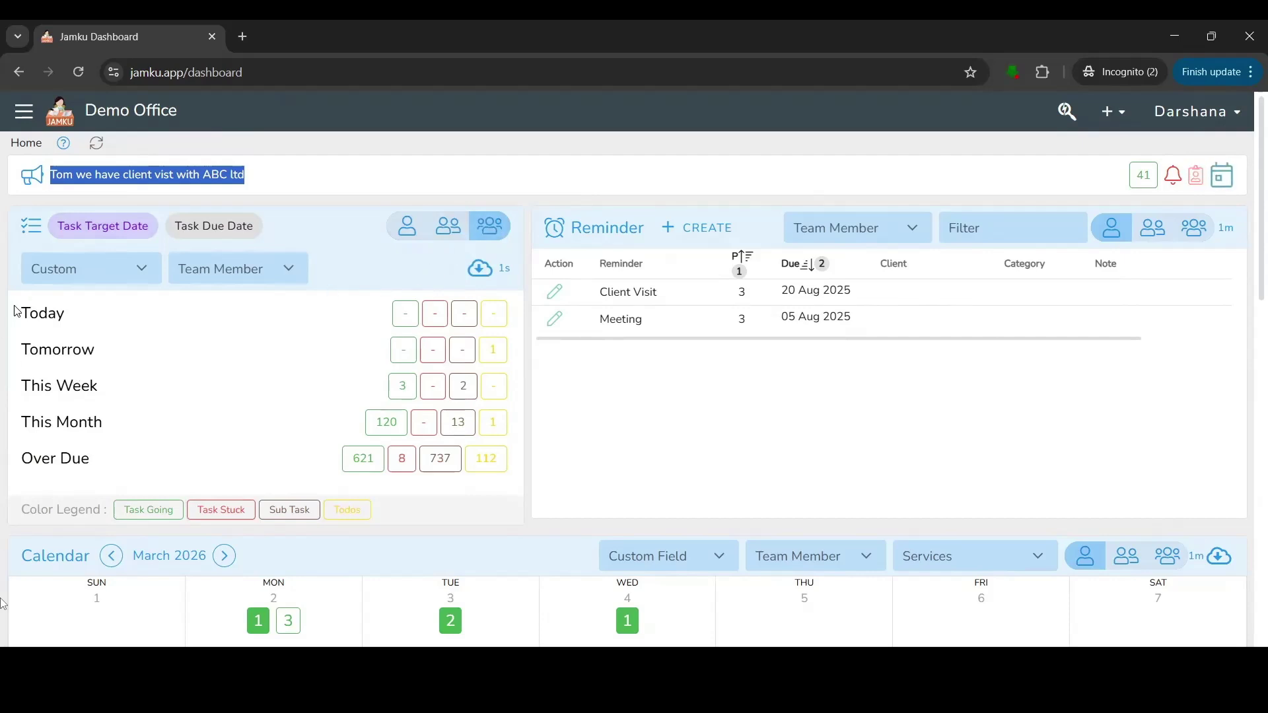
# Highlight the Today and Tomorrow row labels, then start a new reminder.
pyautogui.moveTo(17, 311); pyautogui.dragTo(73, 313)
pyautogui.moveTo(29, 348); pyautogui.dragTo(99, 412)
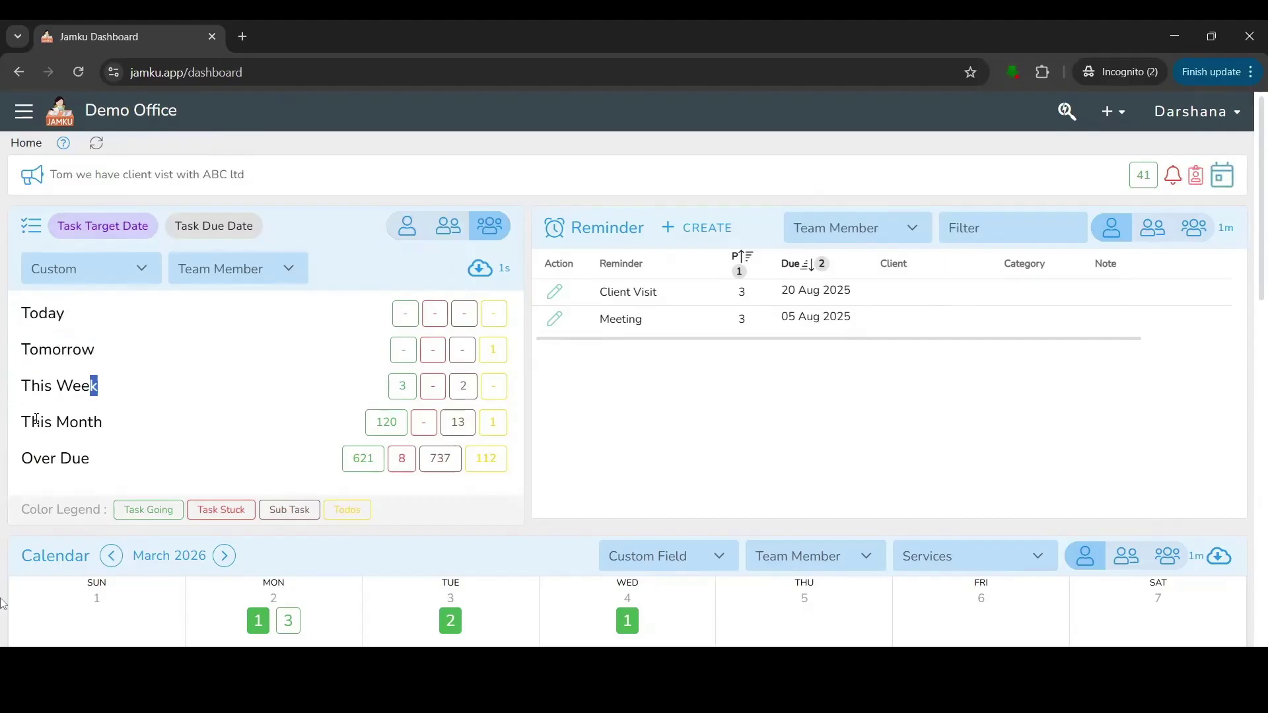
pyautogui.click(117, 419)
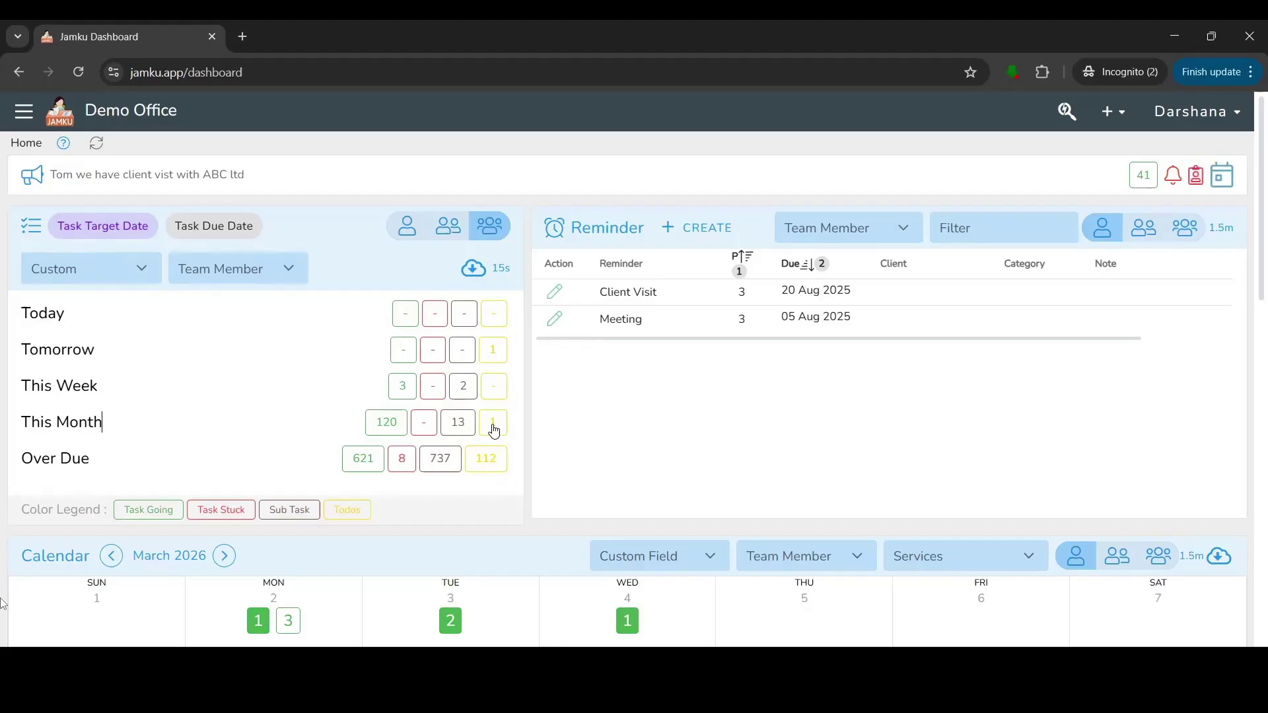
pyautogui.moveTo(569, 228); pyautogui.dragTo(652, 228)
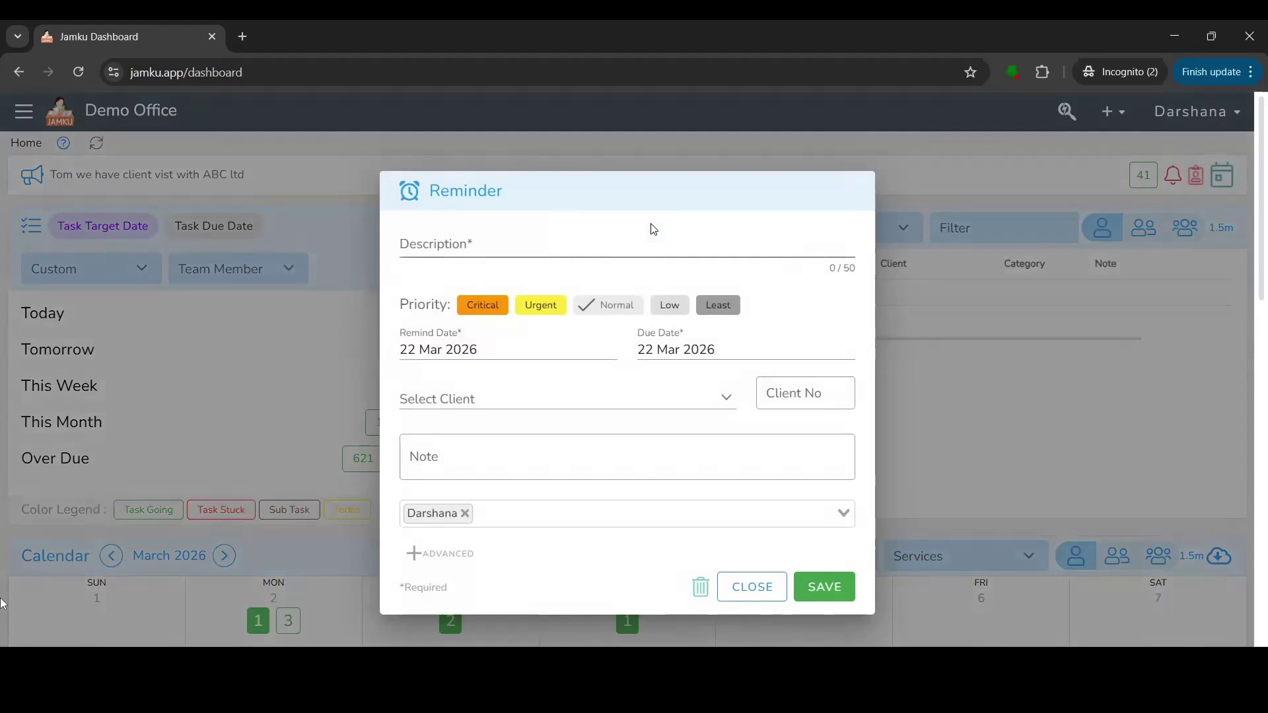
# Discard the blank reminder and start a new one described 'Meeting with Bank'.
pyautogui.click(936, 193)
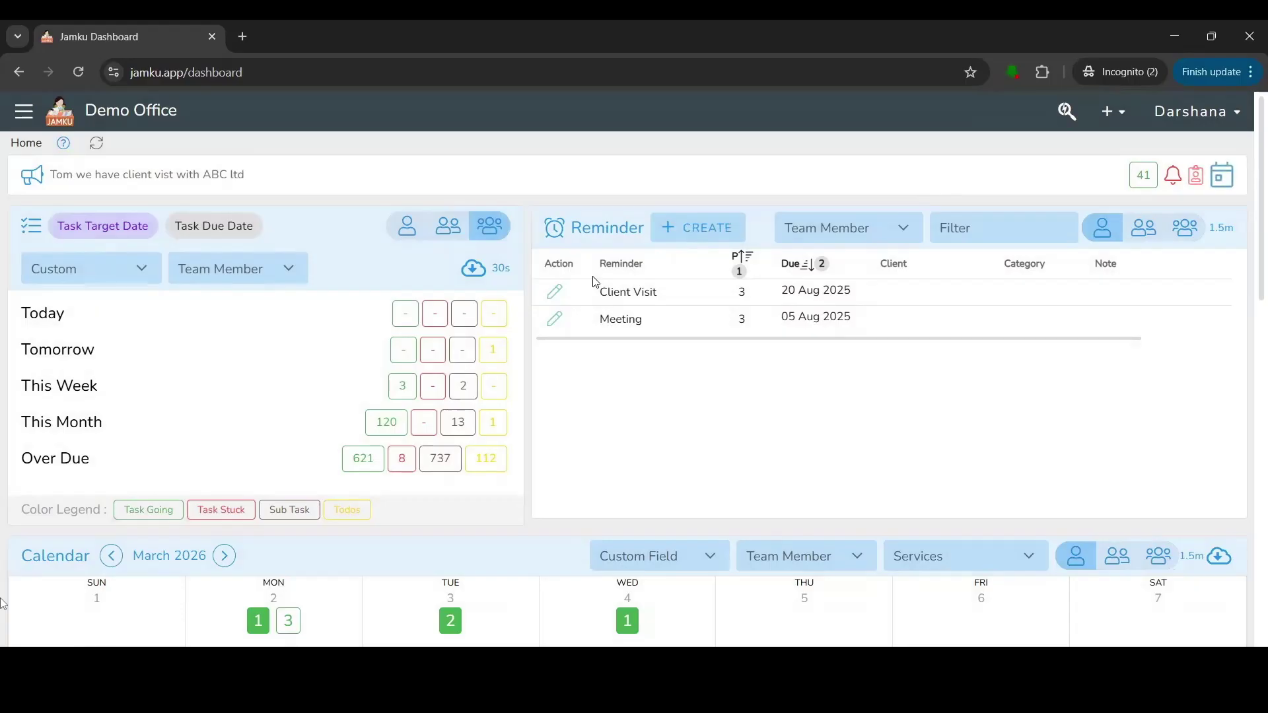
pyautogui.click(678, 228)
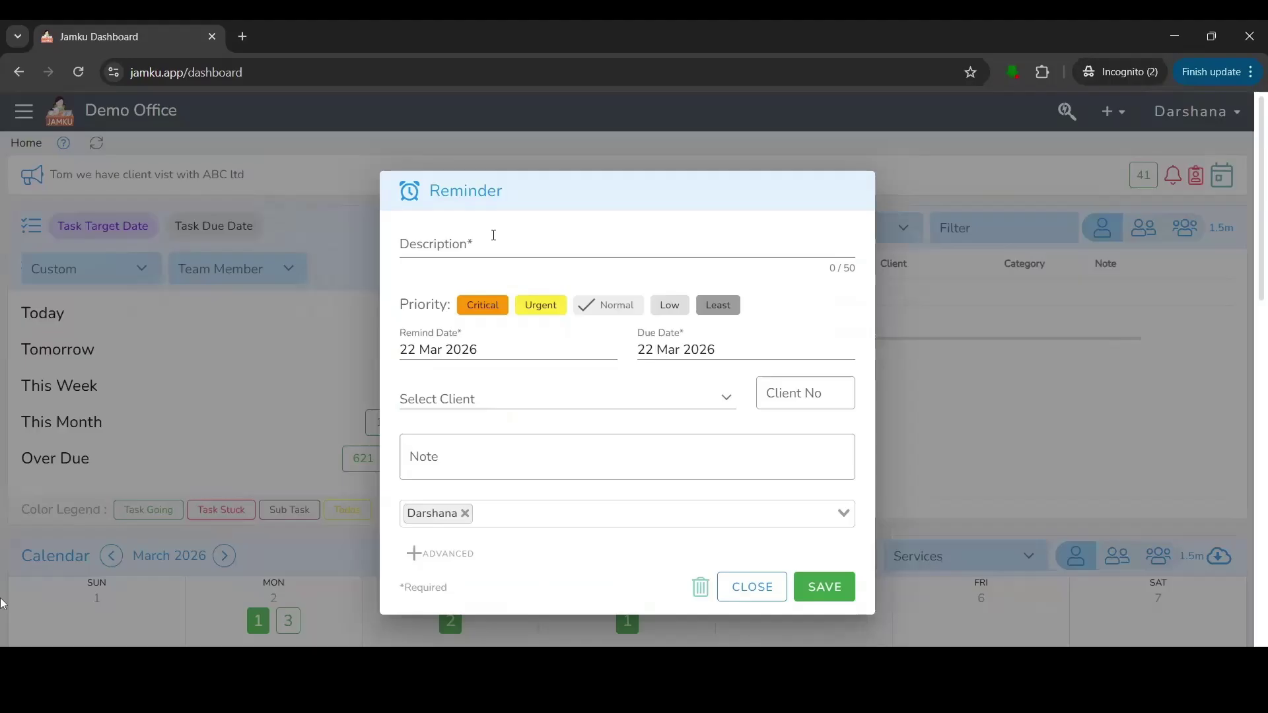
pyautogui.write('Meeting with Bank')
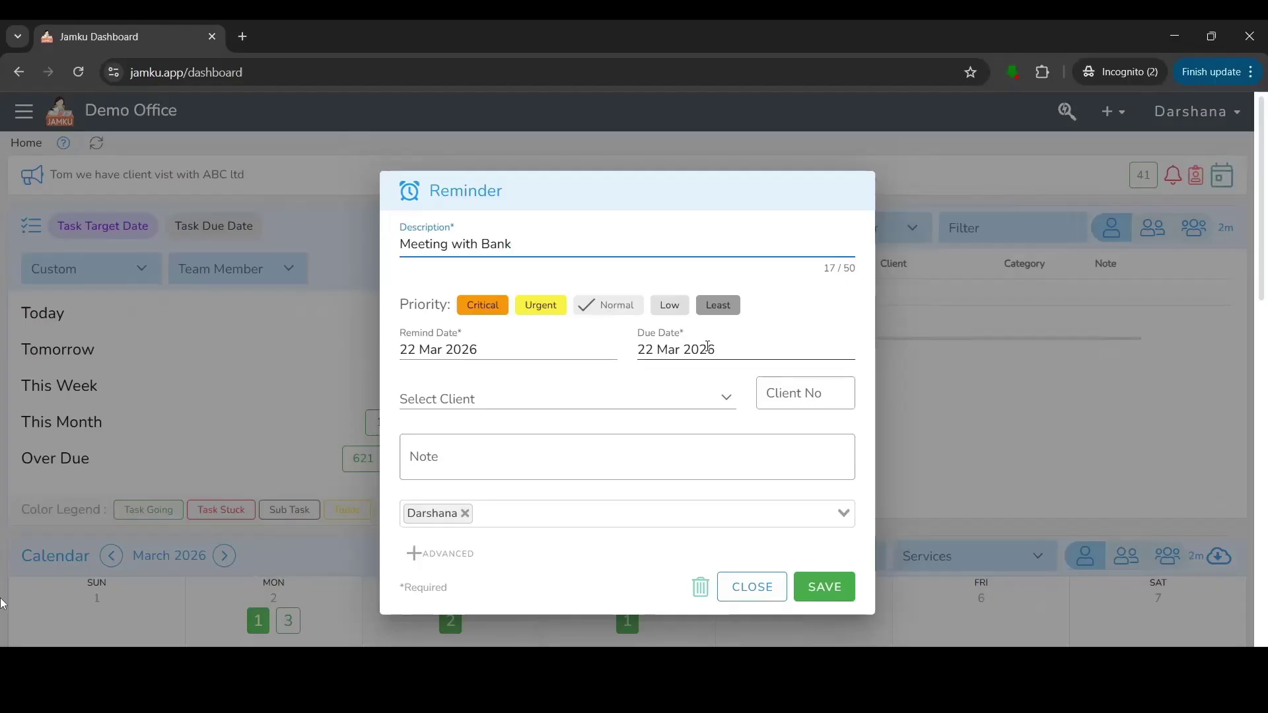
# Set the reminder's due date to 31 Mar 2026 and remind date to 28 Mar 2026.
pyautogui.click(687, 349)
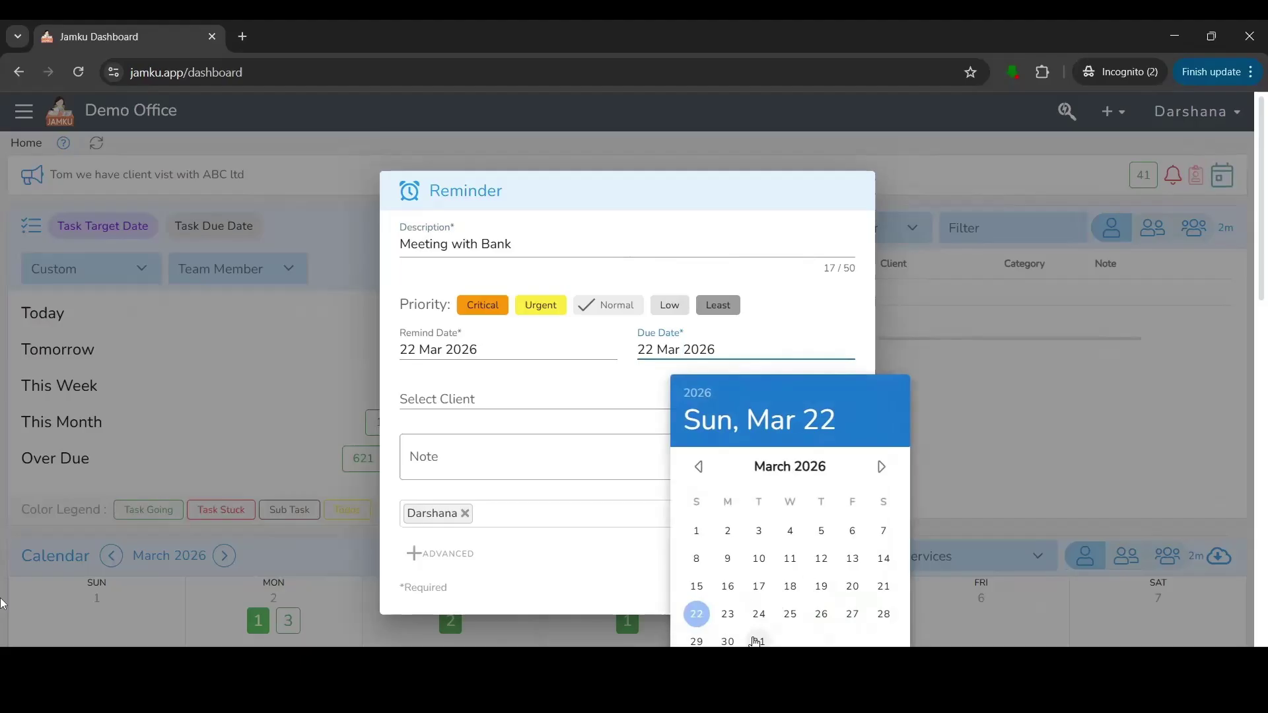
pyautogui.click(759, 641)
pyautogui.click(471, 348)
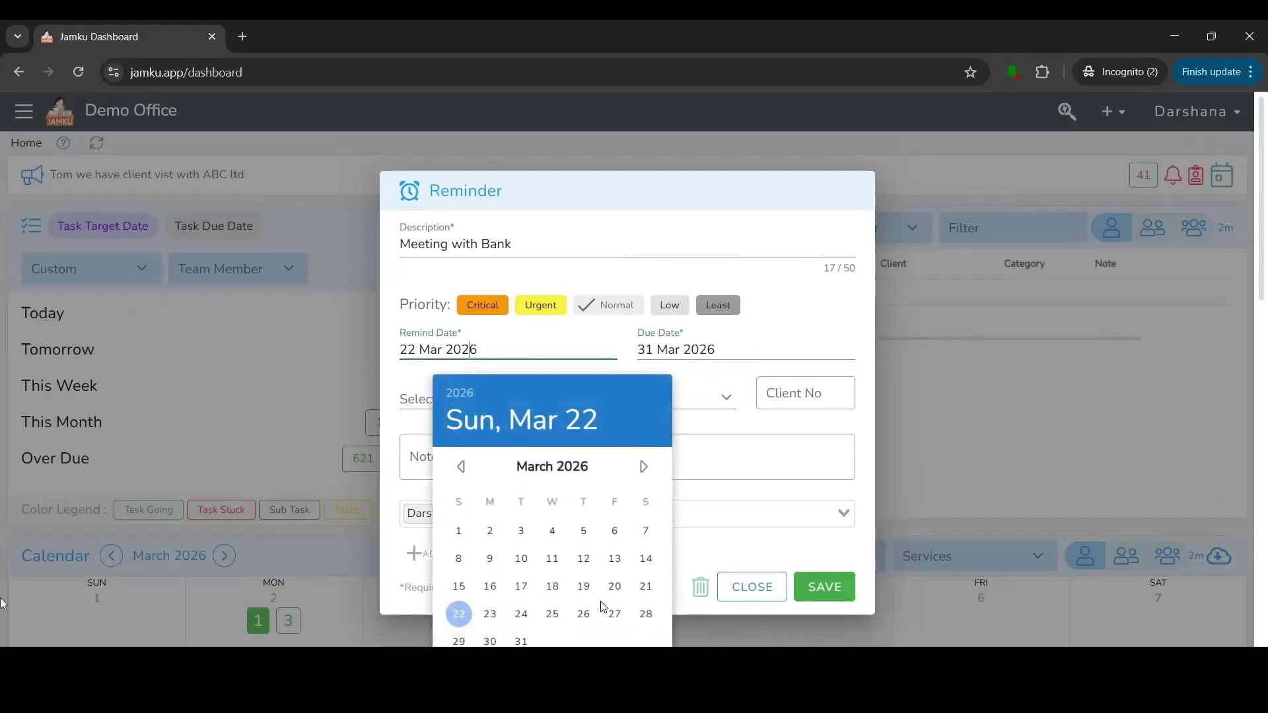
pyautogui.click(647, 619)
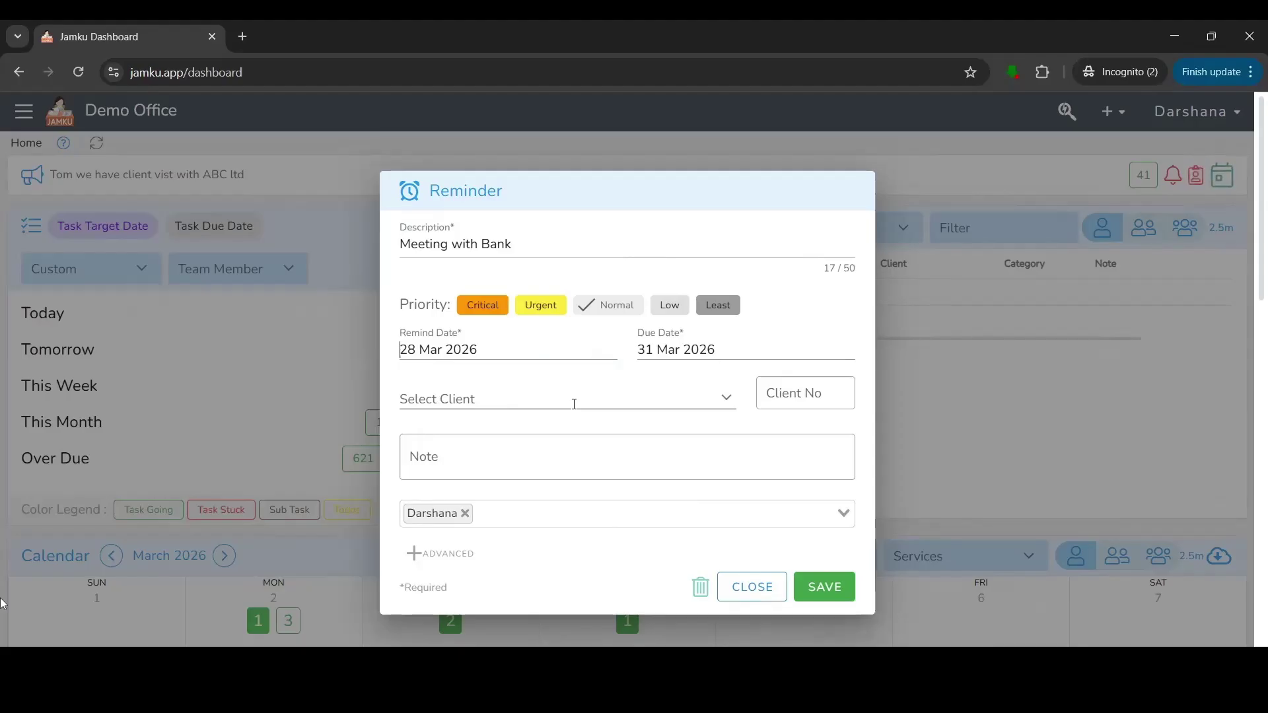
# Leave the client empty, assign the reminder to a different team member, and save it.
pyautogui.click(574, 403)
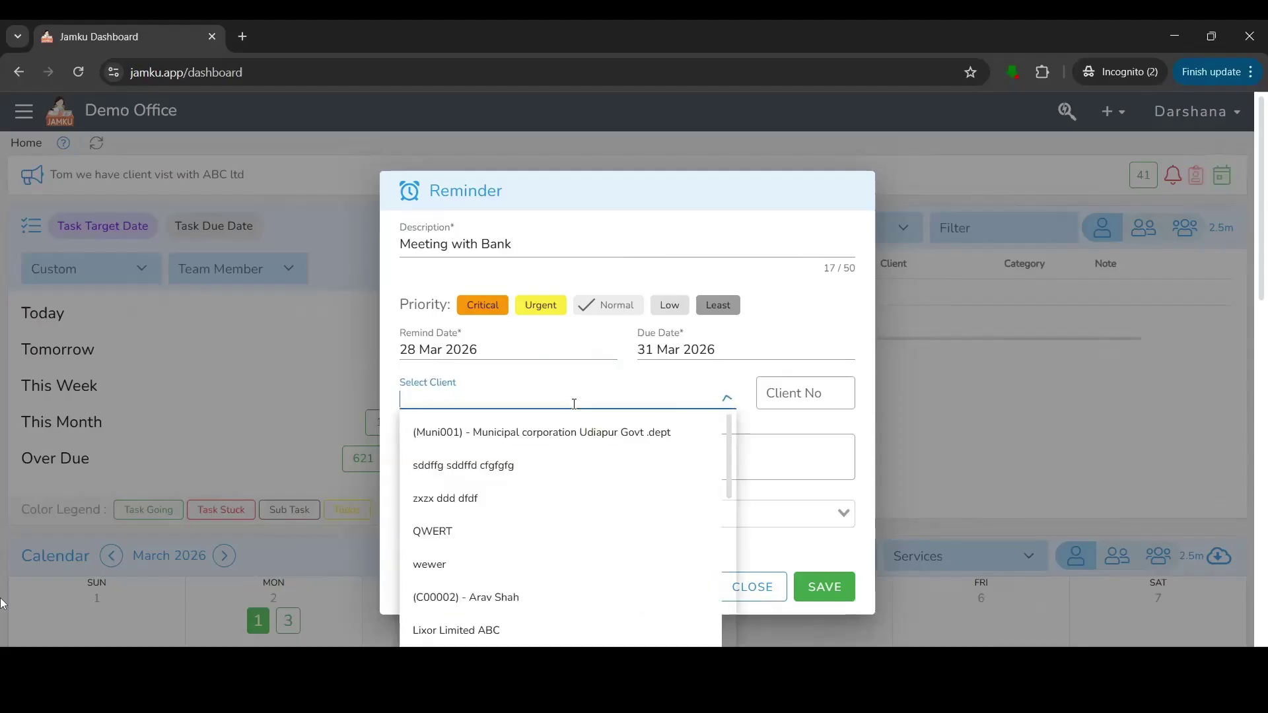
pyautogui.click(747, 377)
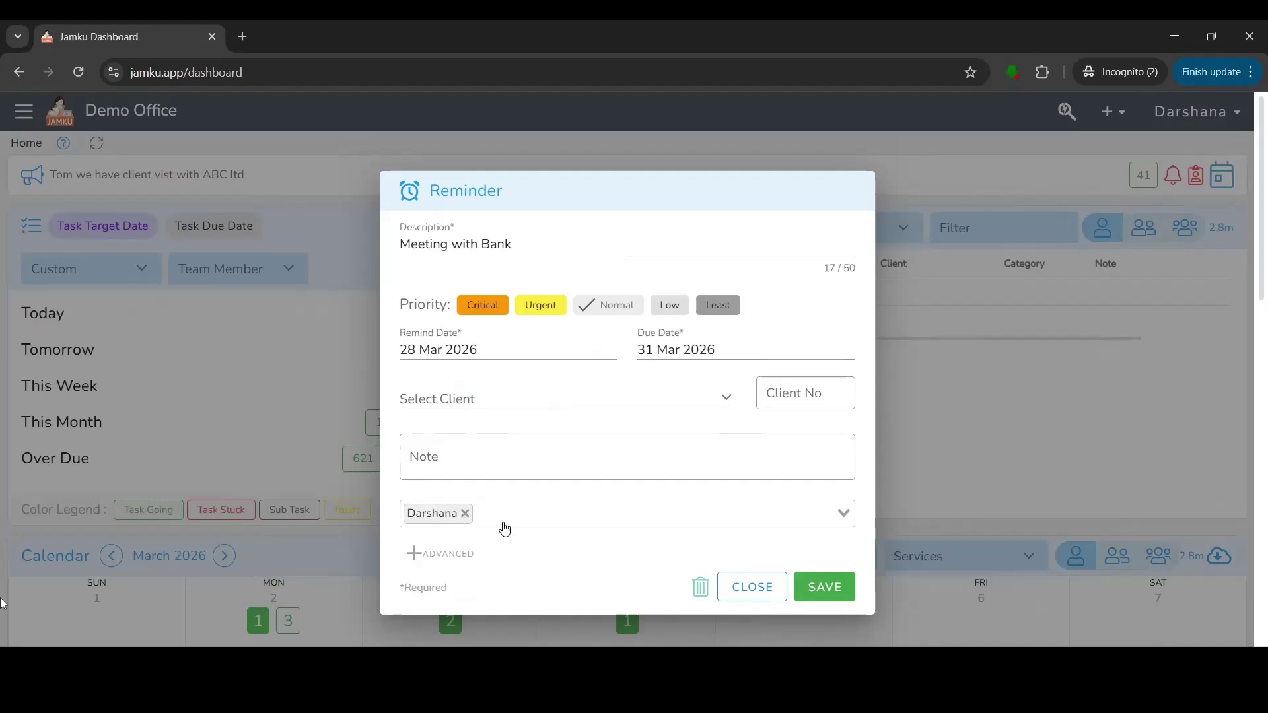
pyautogui.click(503, 526)
pyautogui.click(466, 564)
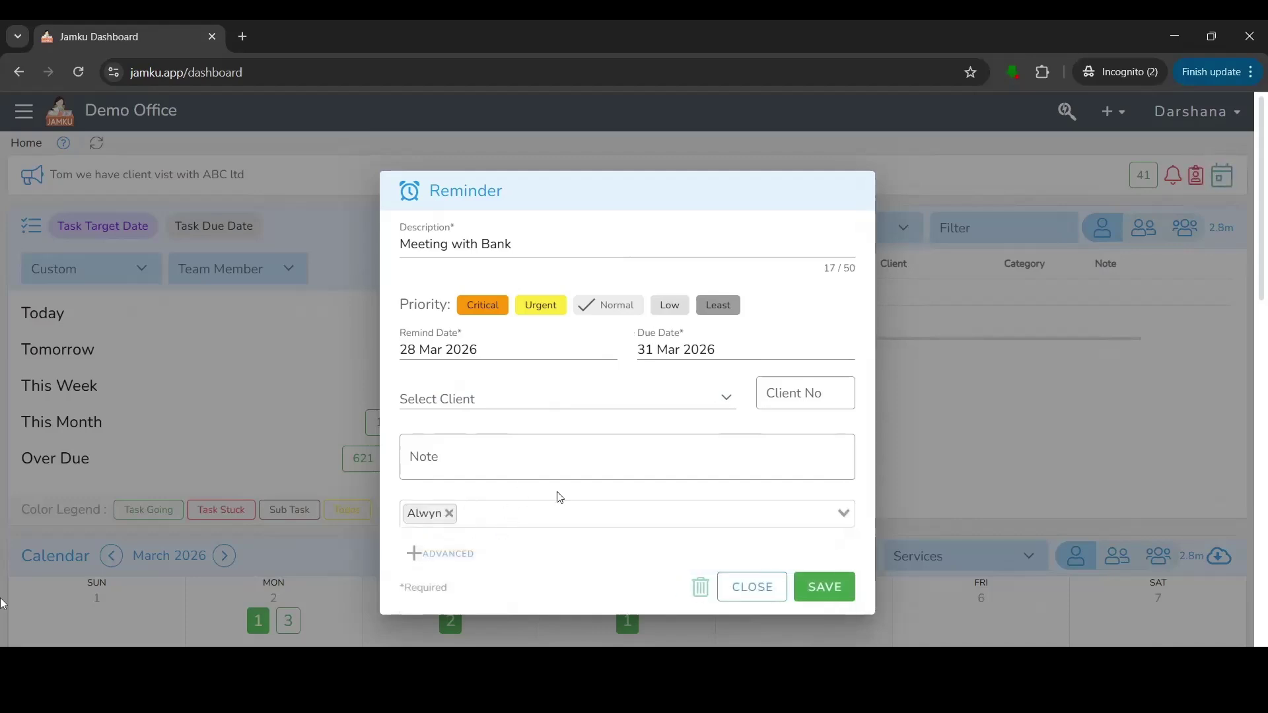
pyautogui.click(823, 593)
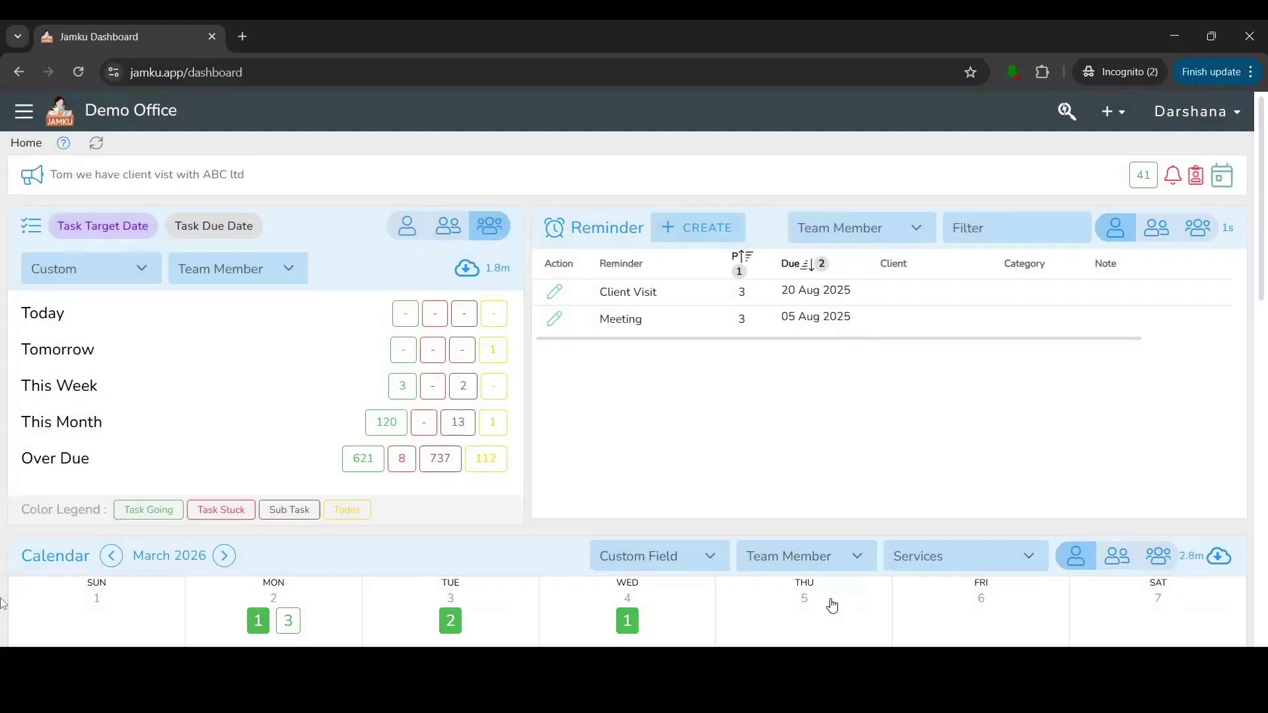
pyautogui.scroll(-5, 317, 467)
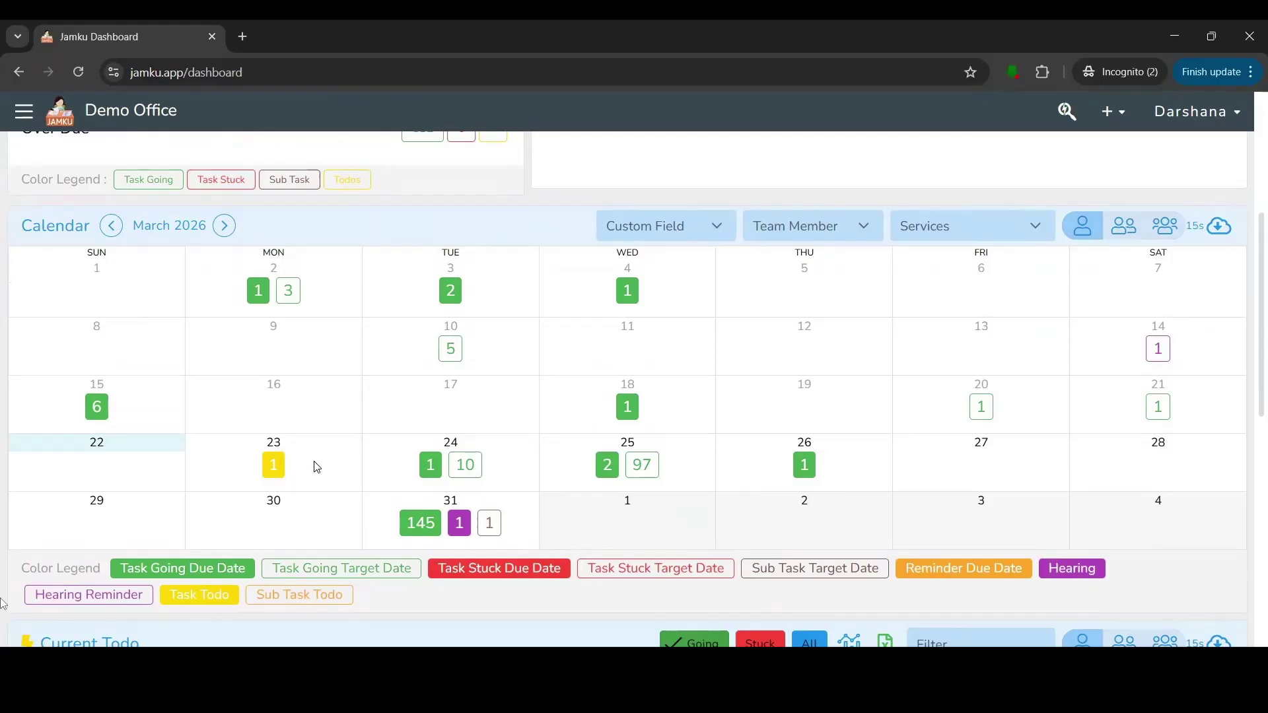
pyautogui.click(270, 295)
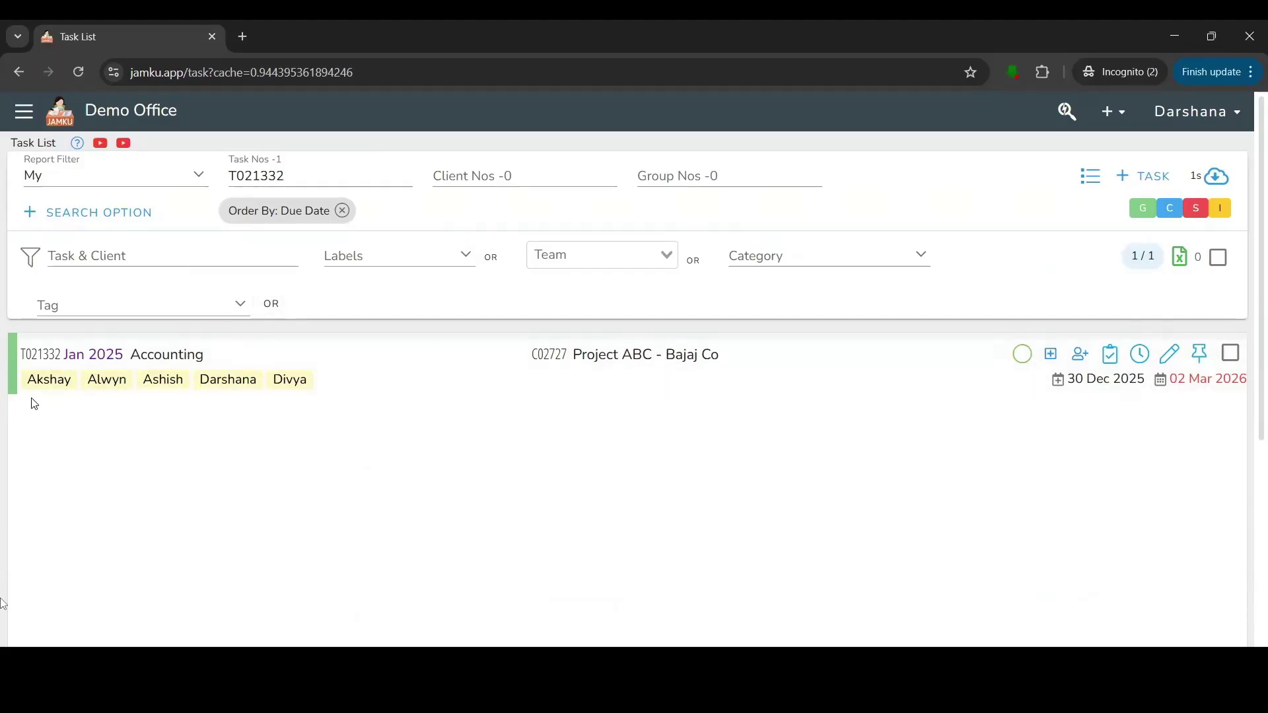
pyautogui.click(17, 78)
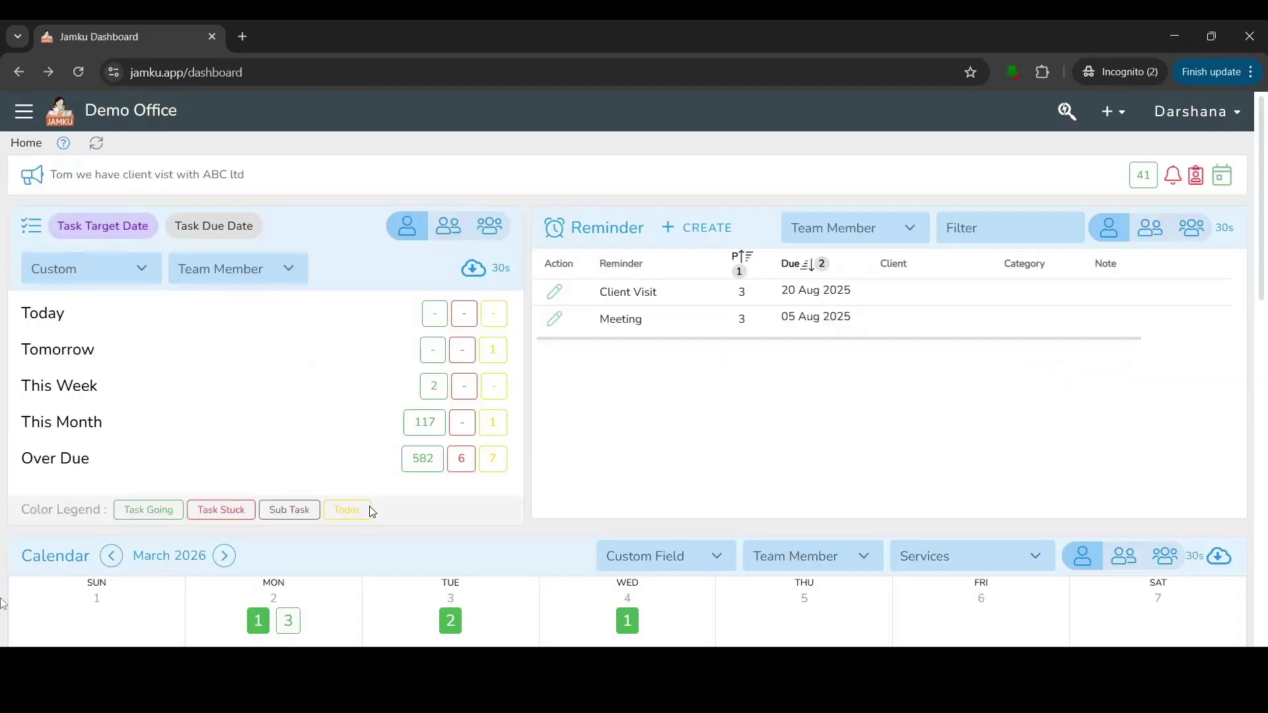
pyautogui.scroll(-5, 373, 522)
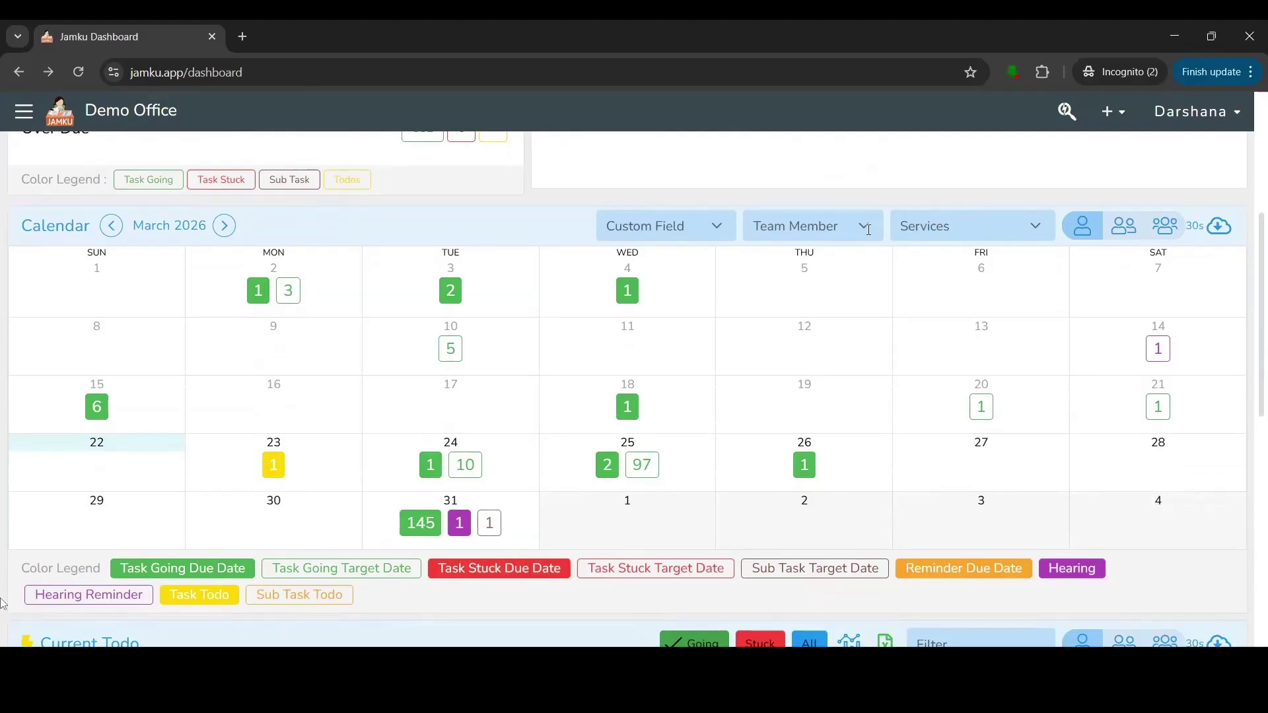
pyautogui.click(869, 230)
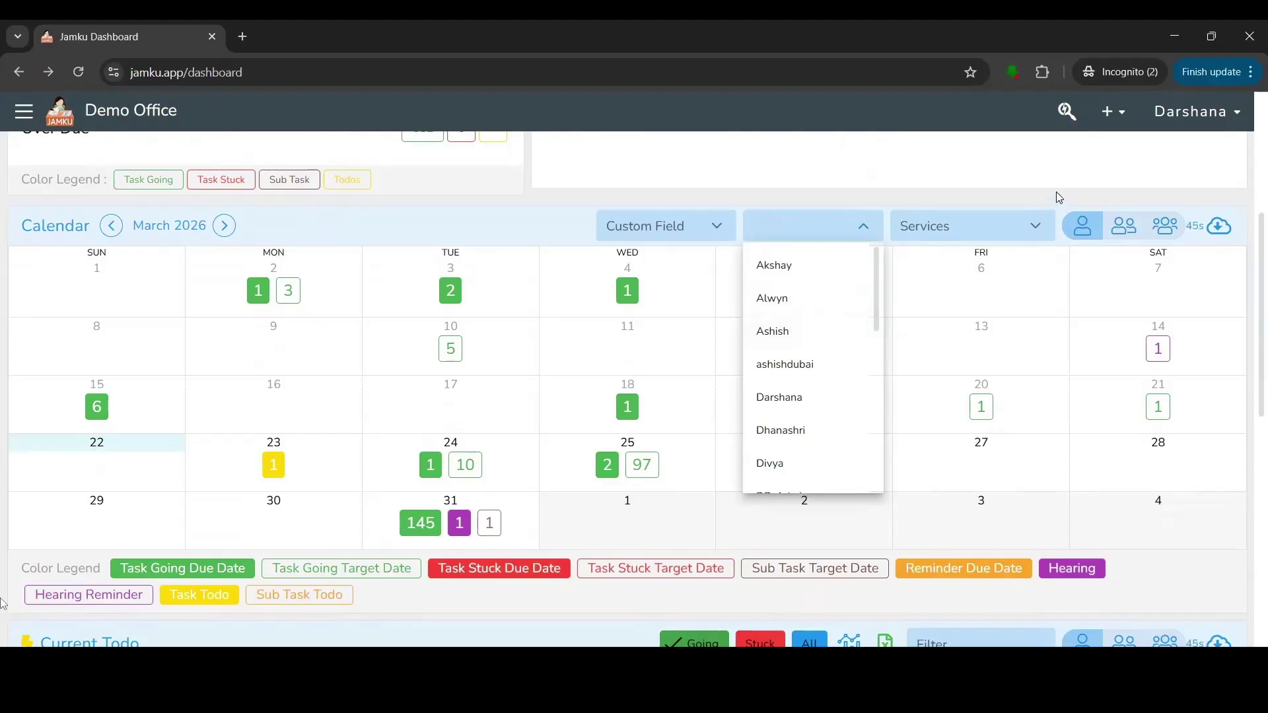
pyautogui.click(1014, 445)
pyautogui.scroll(-4, 433, 398)
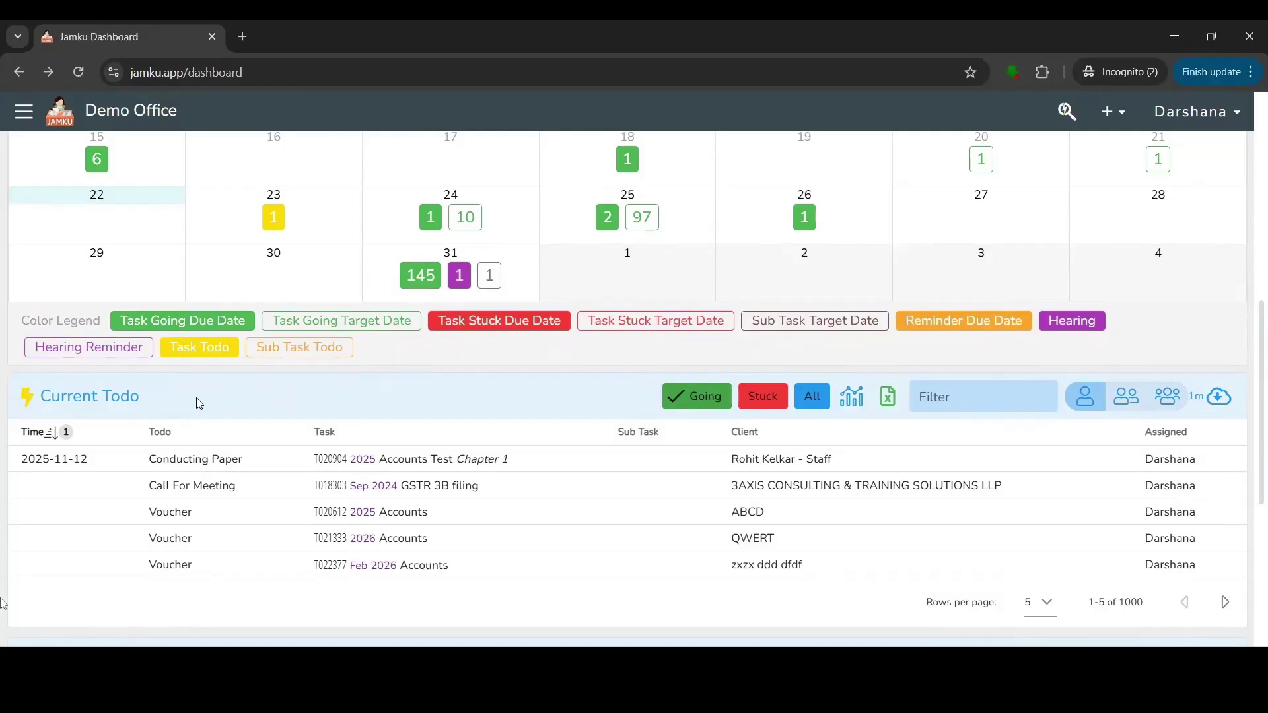
# Show the service-wise task counts for the whole team instead of a single member.
pyautogui.scroll(-3, 198, 403)
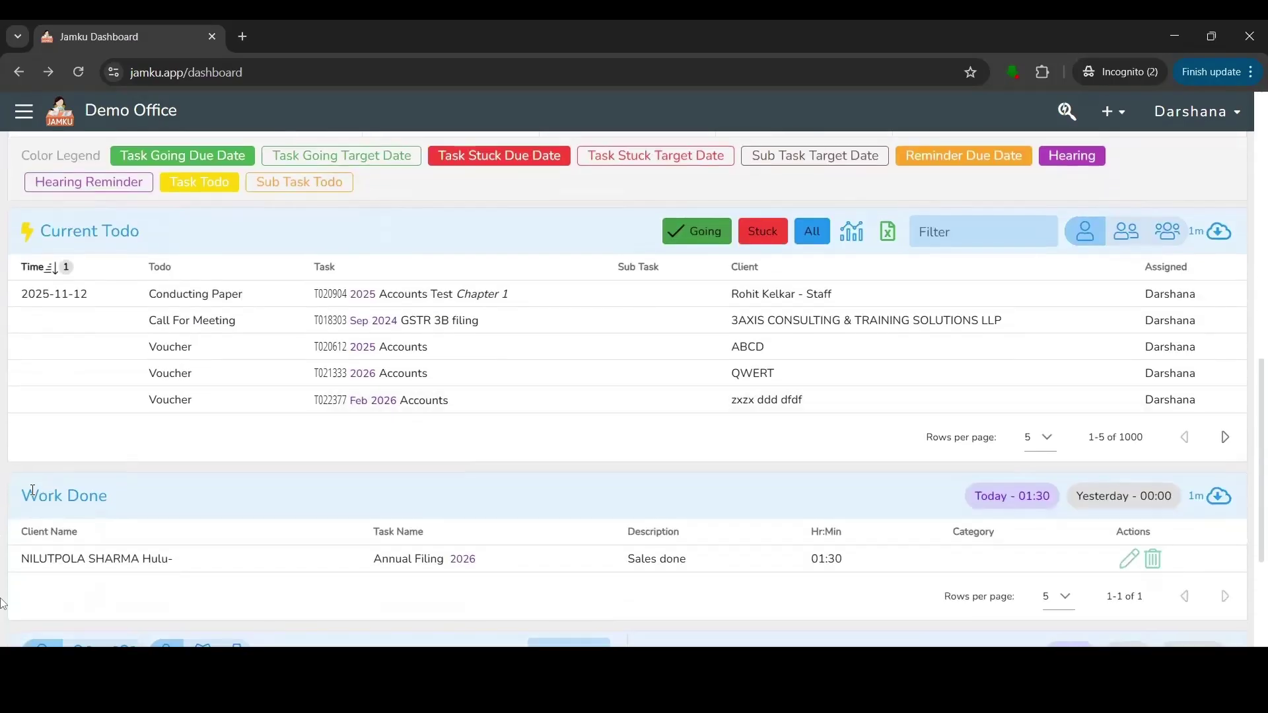
pyautogui.moveTo(31, 494); pyautogui.dragTo(106, 497)
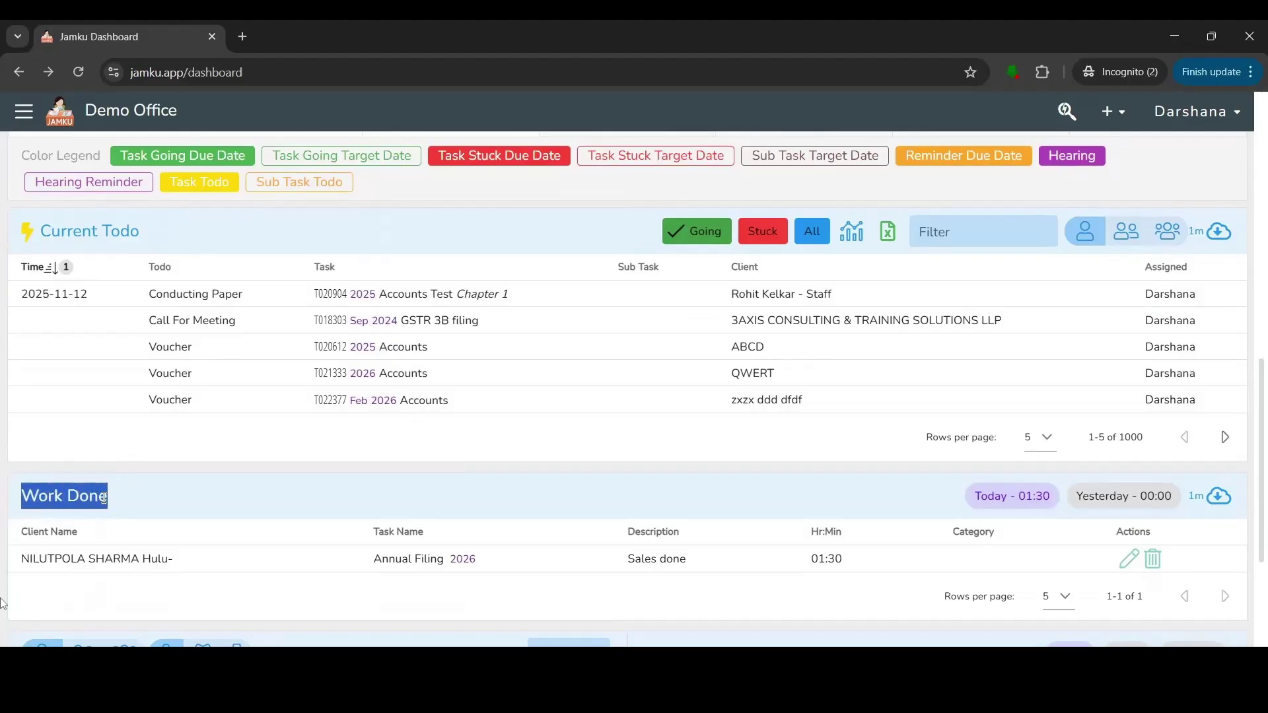
pyautogui.scroll(1, 240, 500)
pyautogui.scroll(-5, 243, 500)
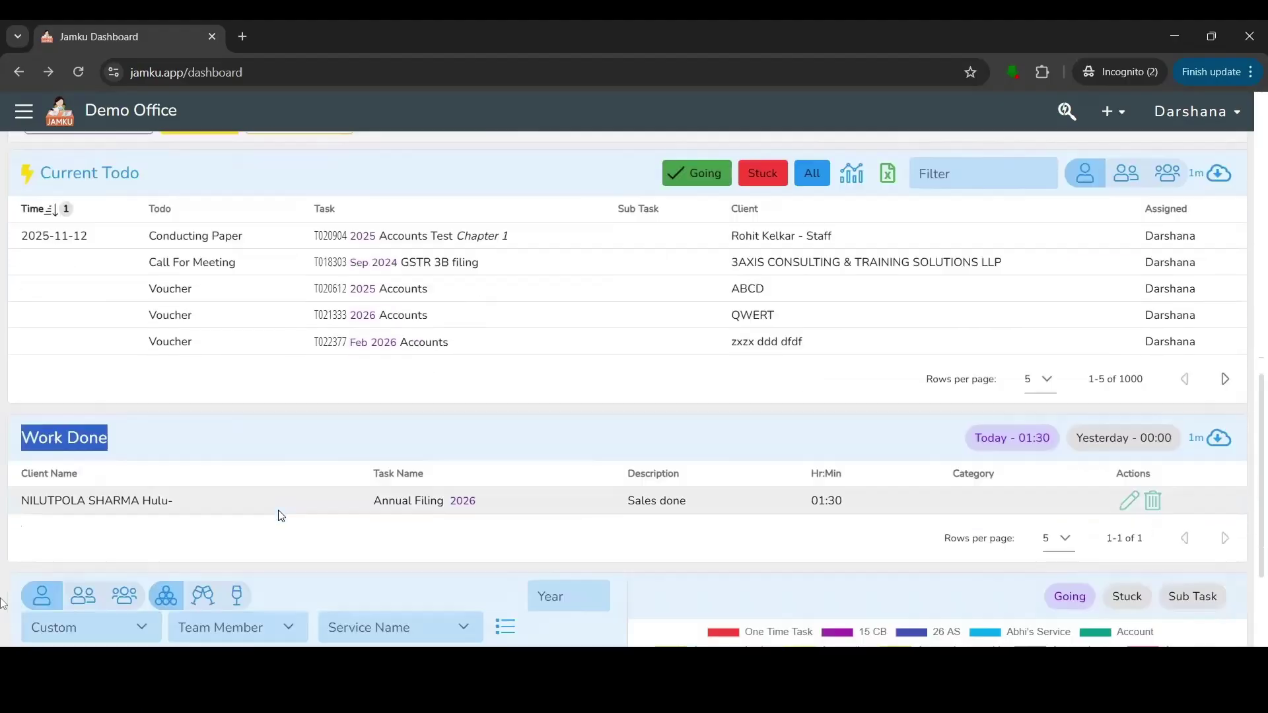
pyautogui.scroll(-1, 281, 515)
pyautogui.scroll(-2, 373, 430)
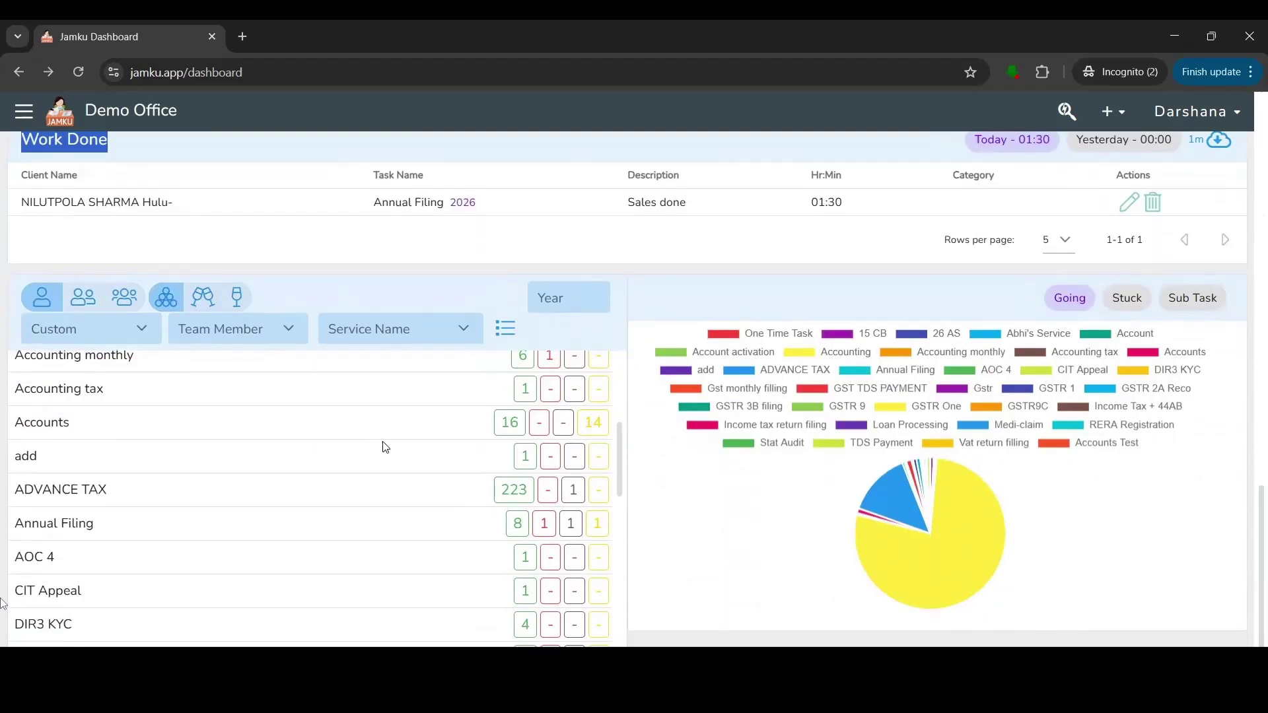
pyautogui.scroll(4, 410, 532)
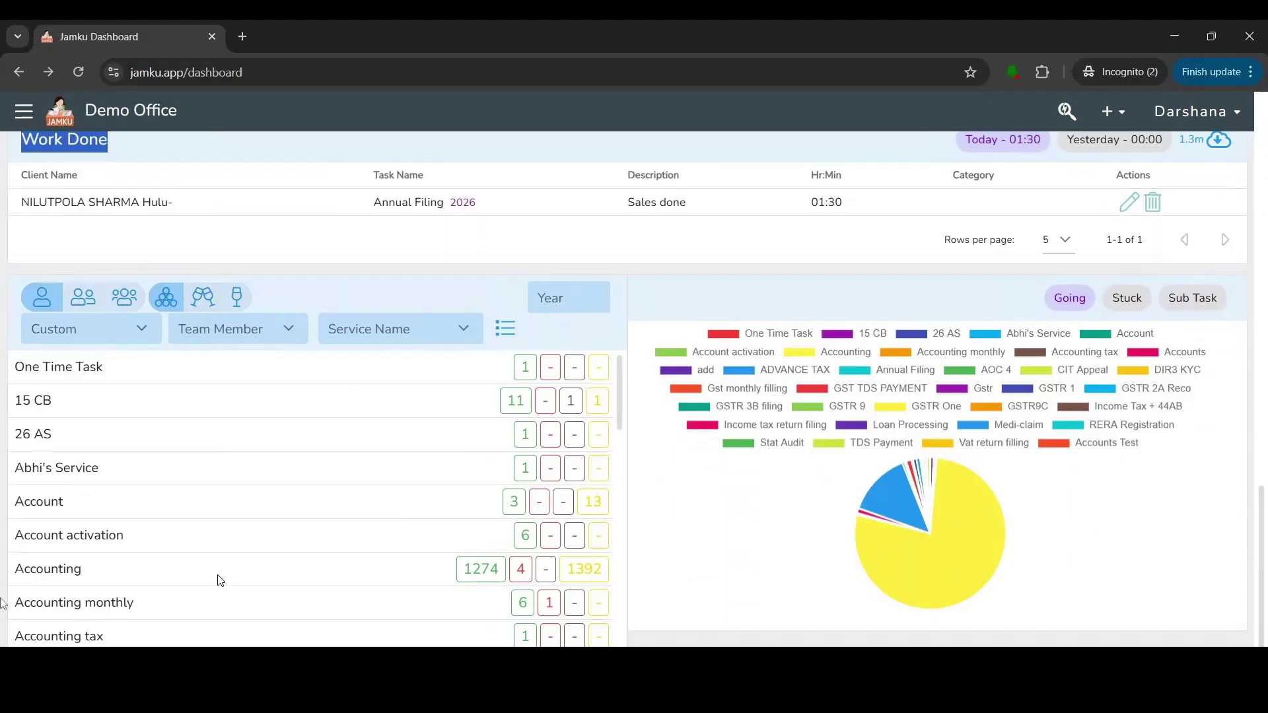
pyautogui.click(81, 307)
pyautogui.click(125, 307)
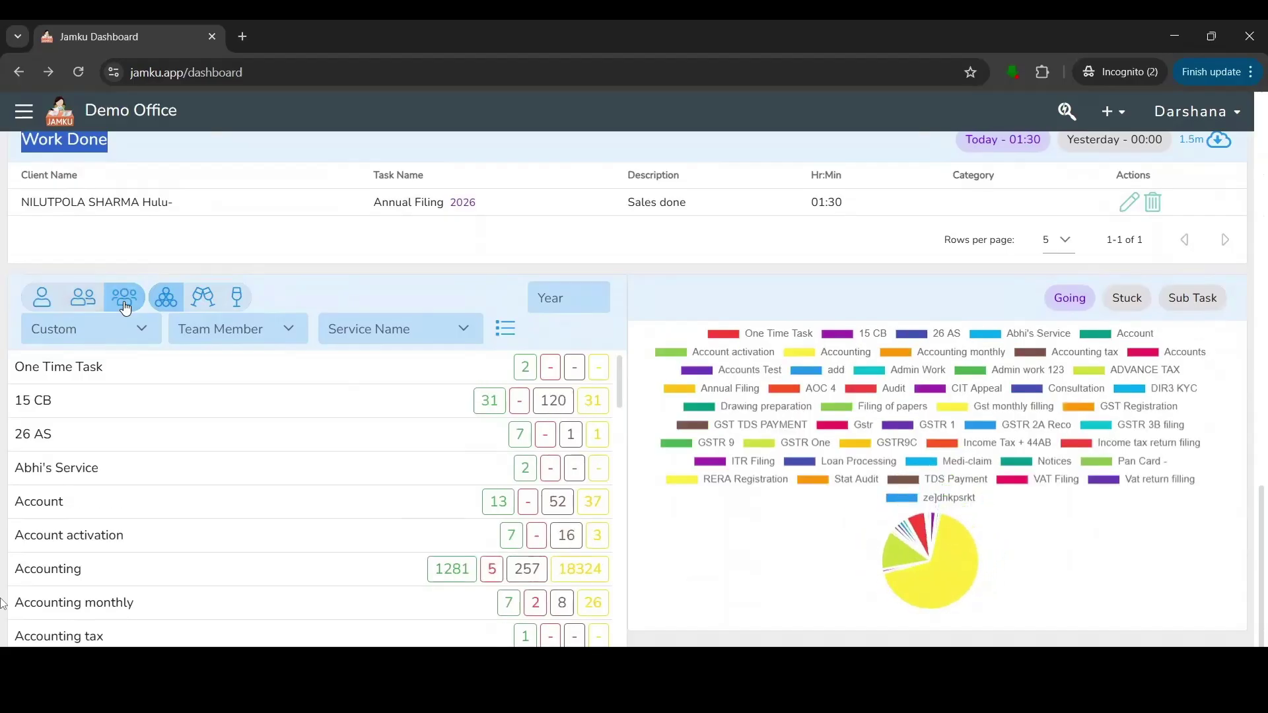
# Show the breakdown across all services, leaving the Service Name filter unset.
pyautogui.click(163, 310)
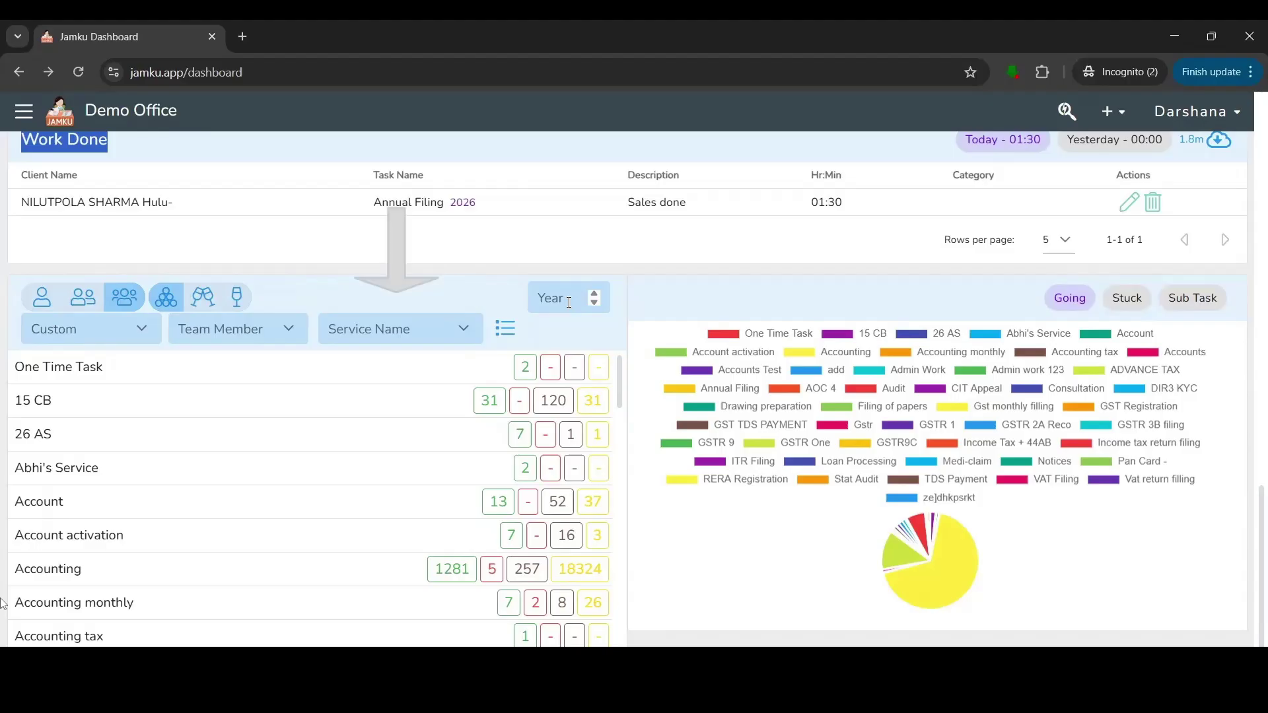
pyautogui.click(445, 332)
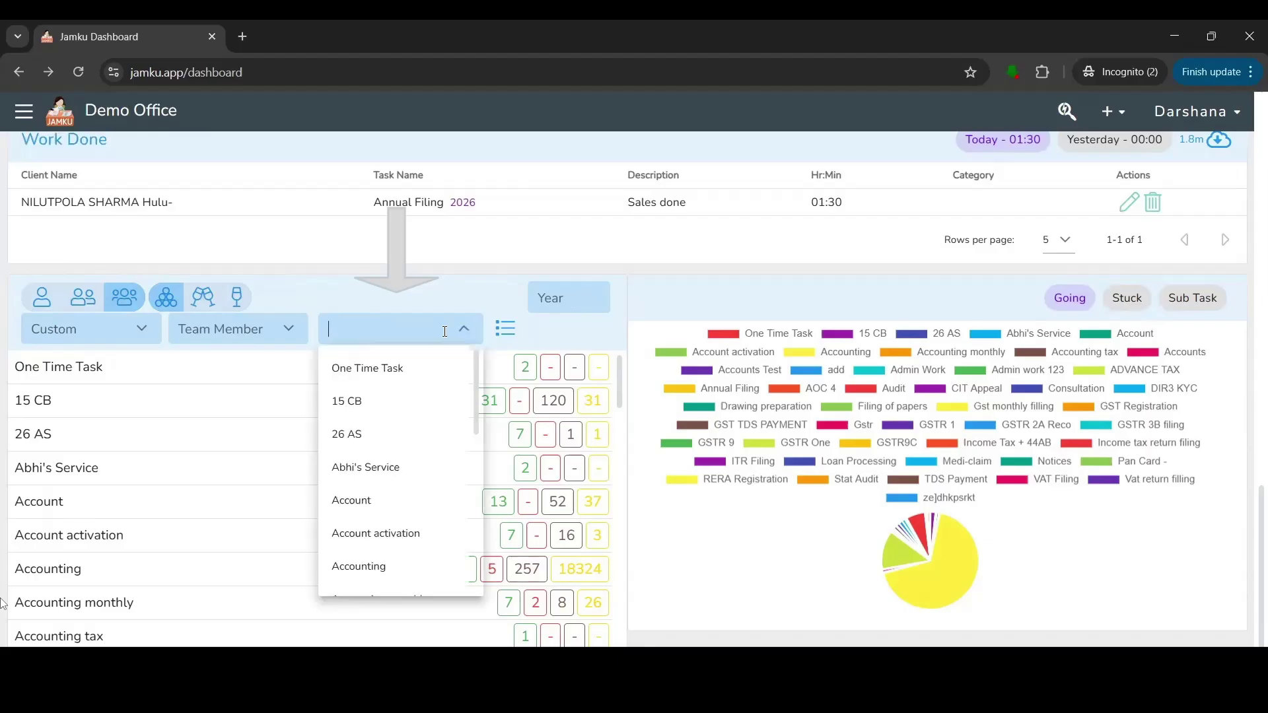
pyautogui.click(446, 296)
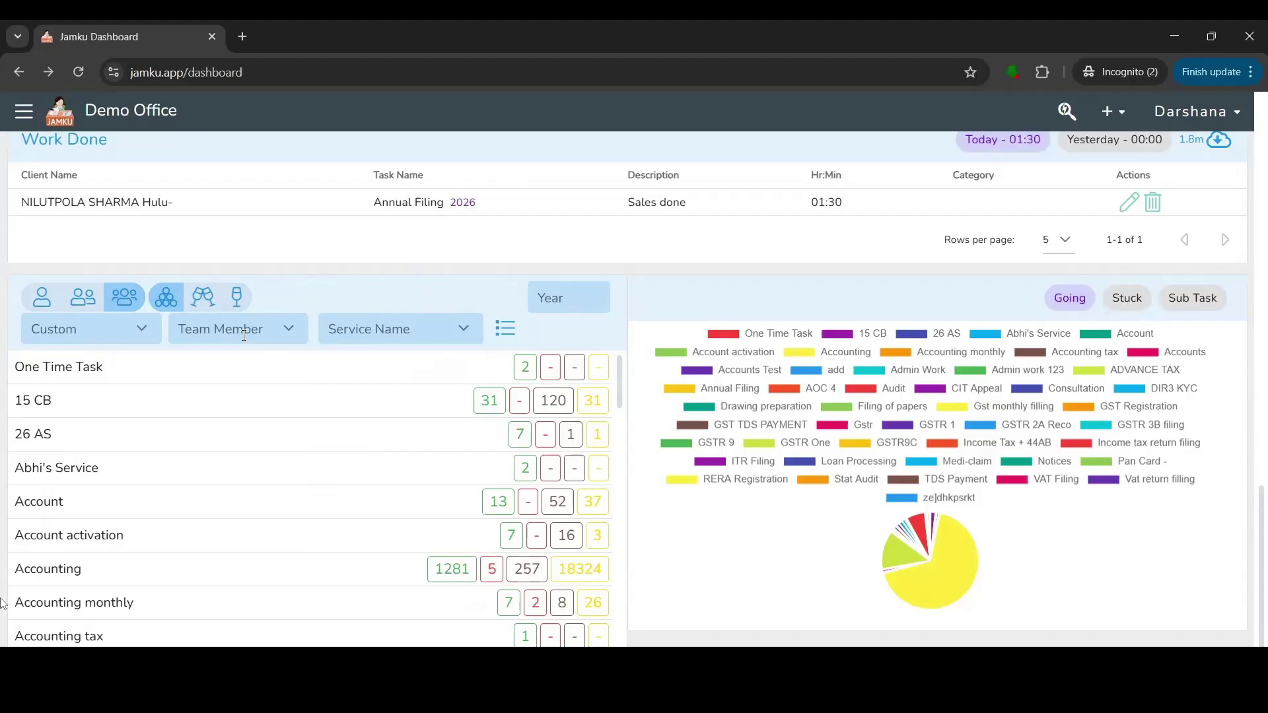